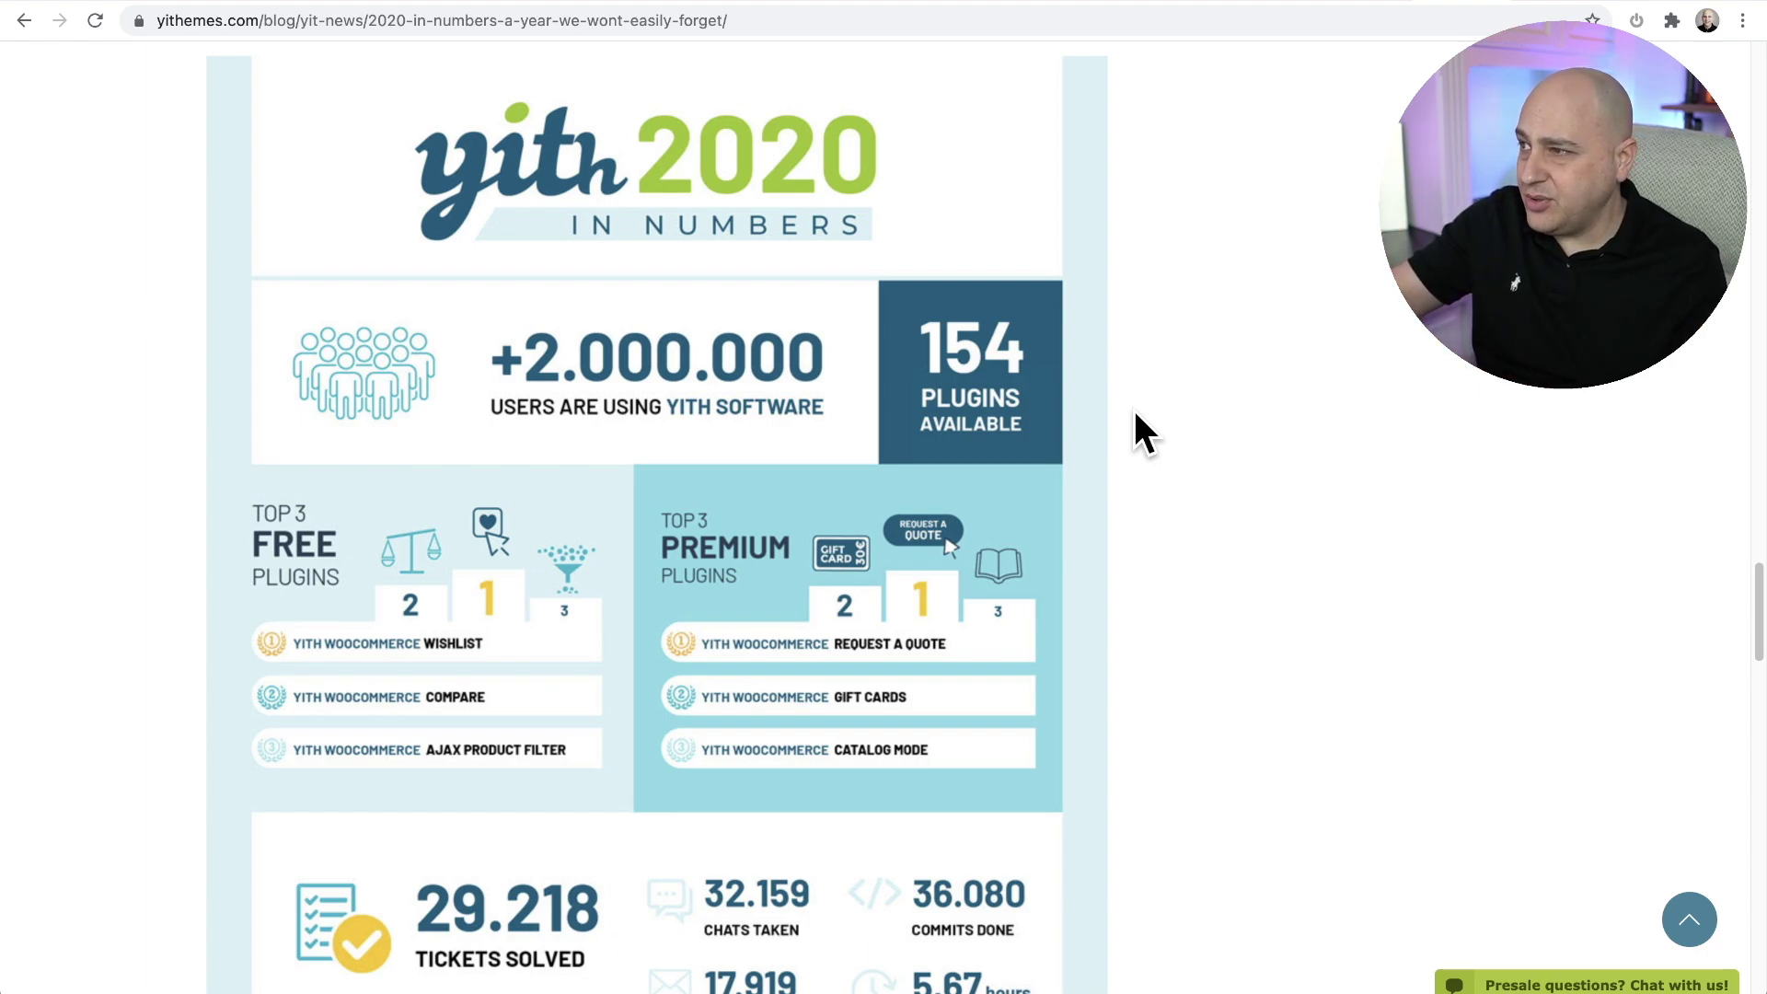
Examine the top three premium plugins on the YITH 2020 in Numbers infographic.
{"action": "left_click", "coordinate": [1108, 421]}
{"action": "scroll", "coordinate": [1107, 421], "scroll_direction": "up", "scroll_amount": 1}
{"action": "scroll", "coordinate": [1107, 422], "scroll_direction": "down", "scroll_amount": 1}
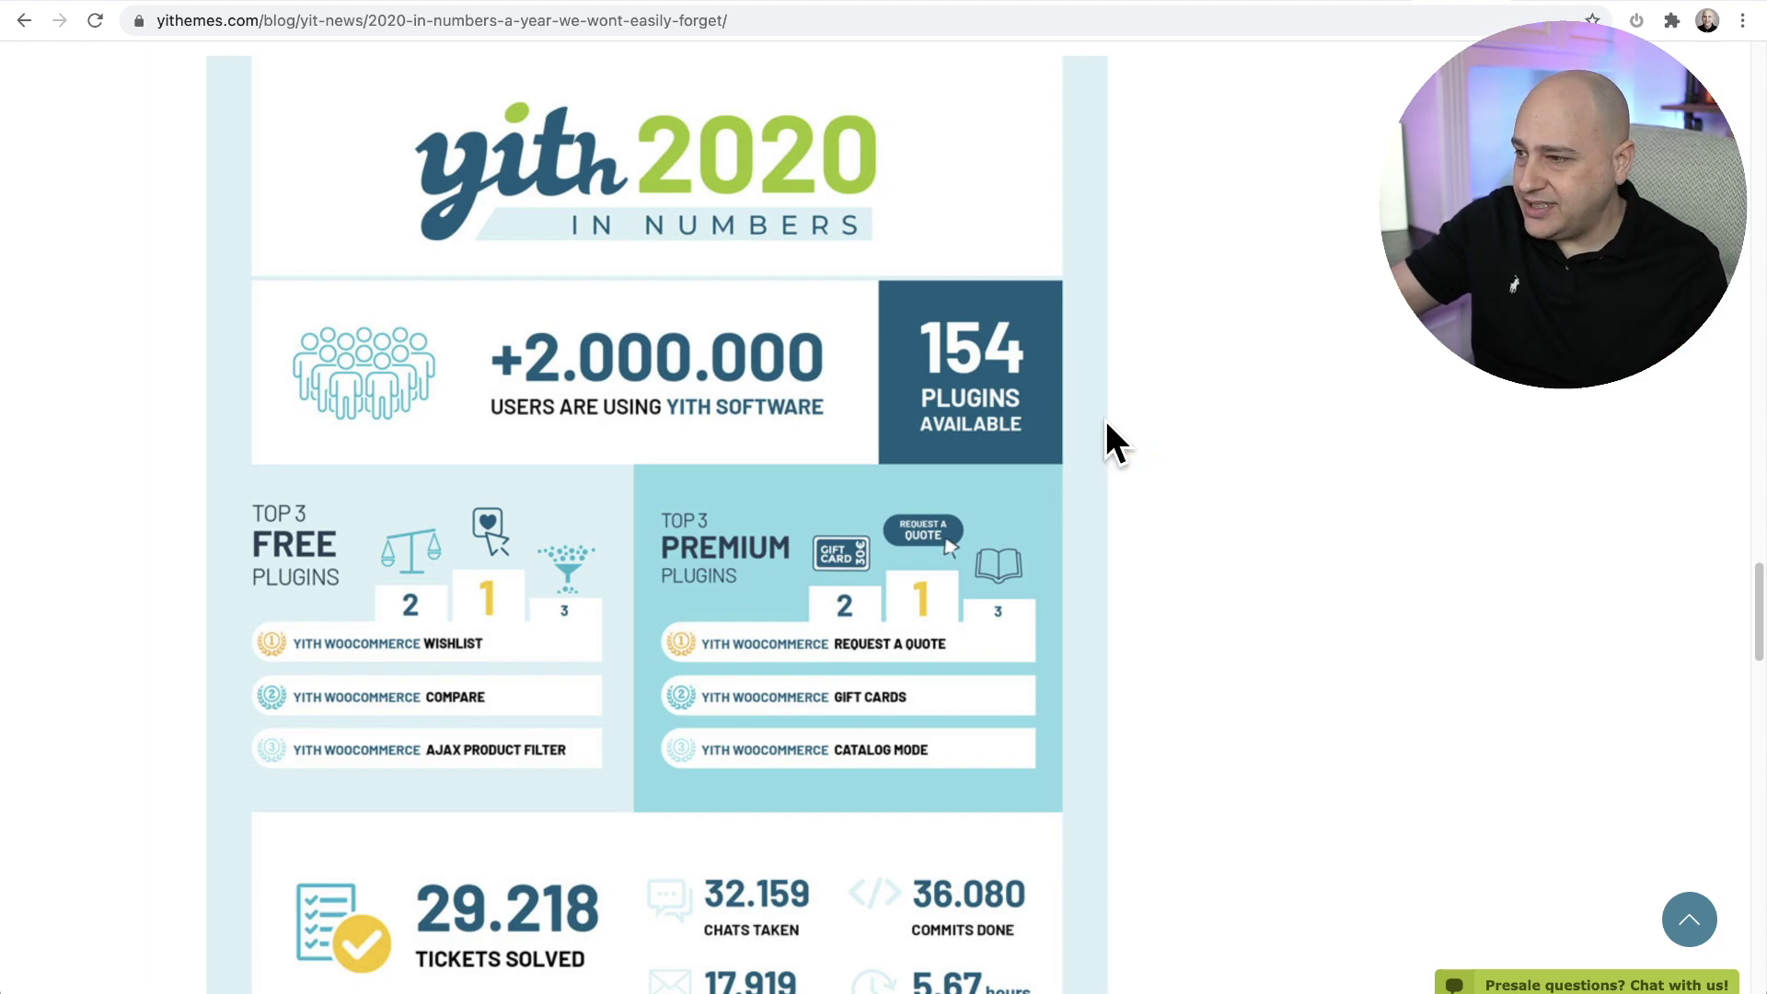
{"action": "left_click", "coordinate": [840, 536]}
{"action": "left_click", "coordinate": [651, 511]}
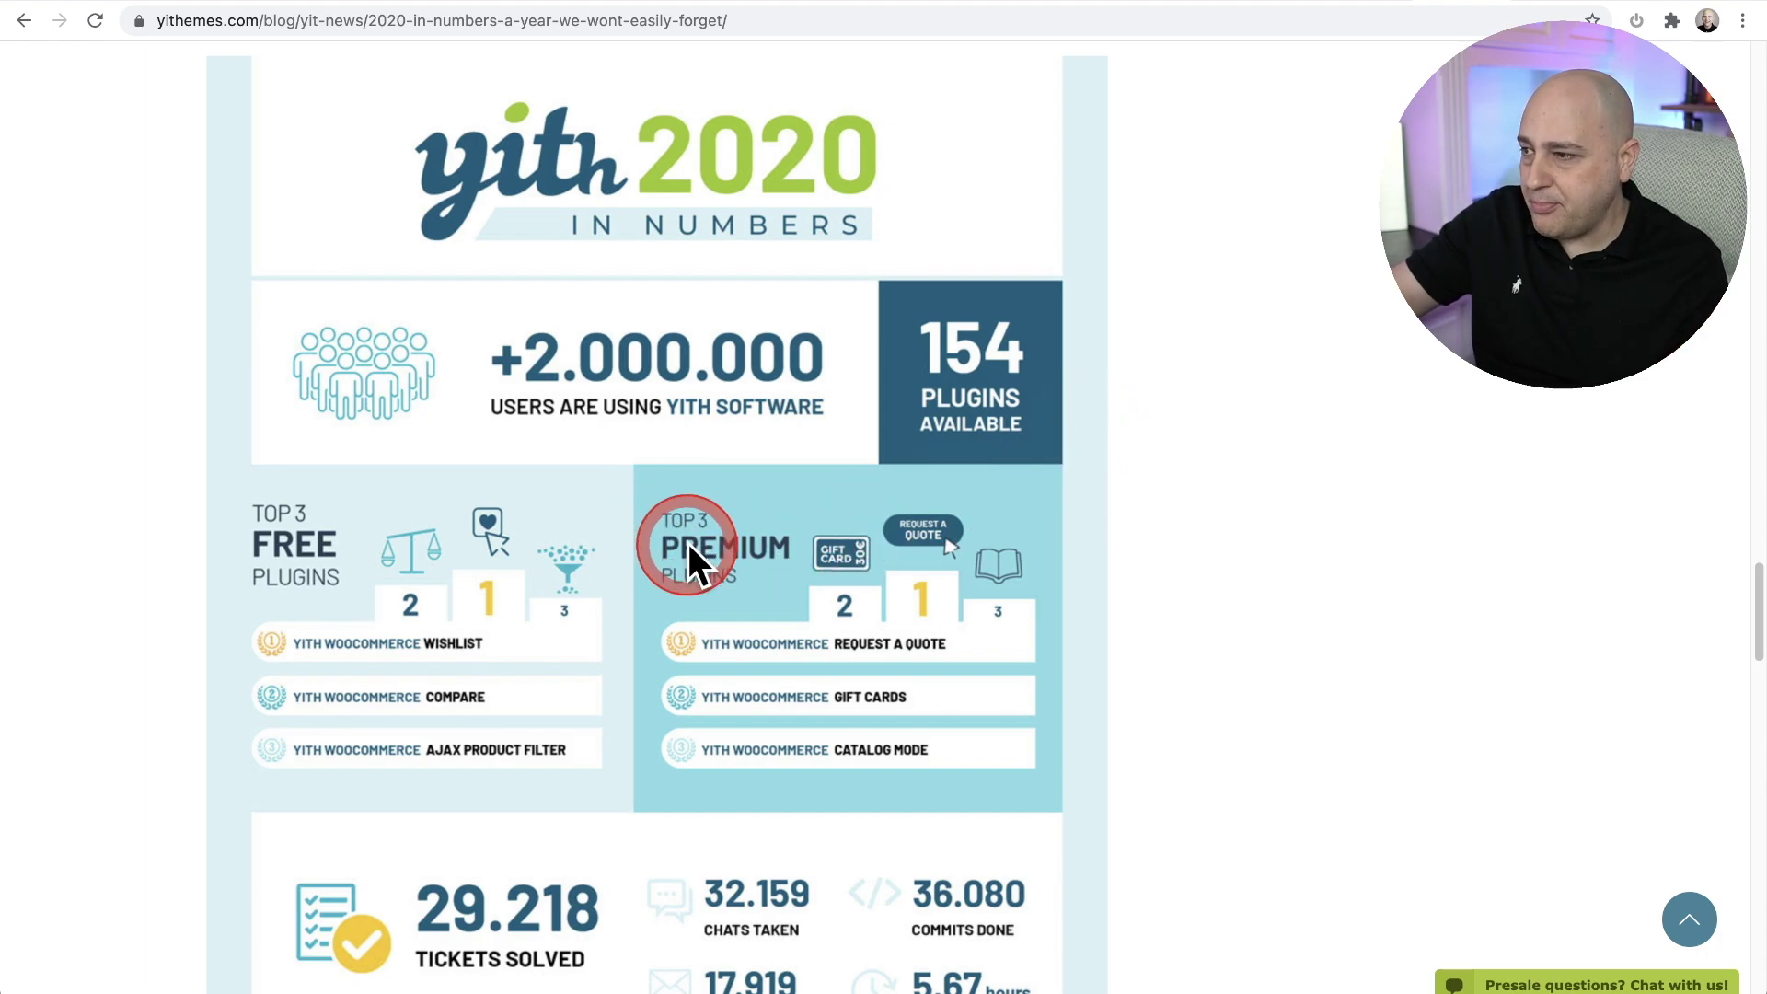
{"action": "left_click", "coordinate": [715, 662]}
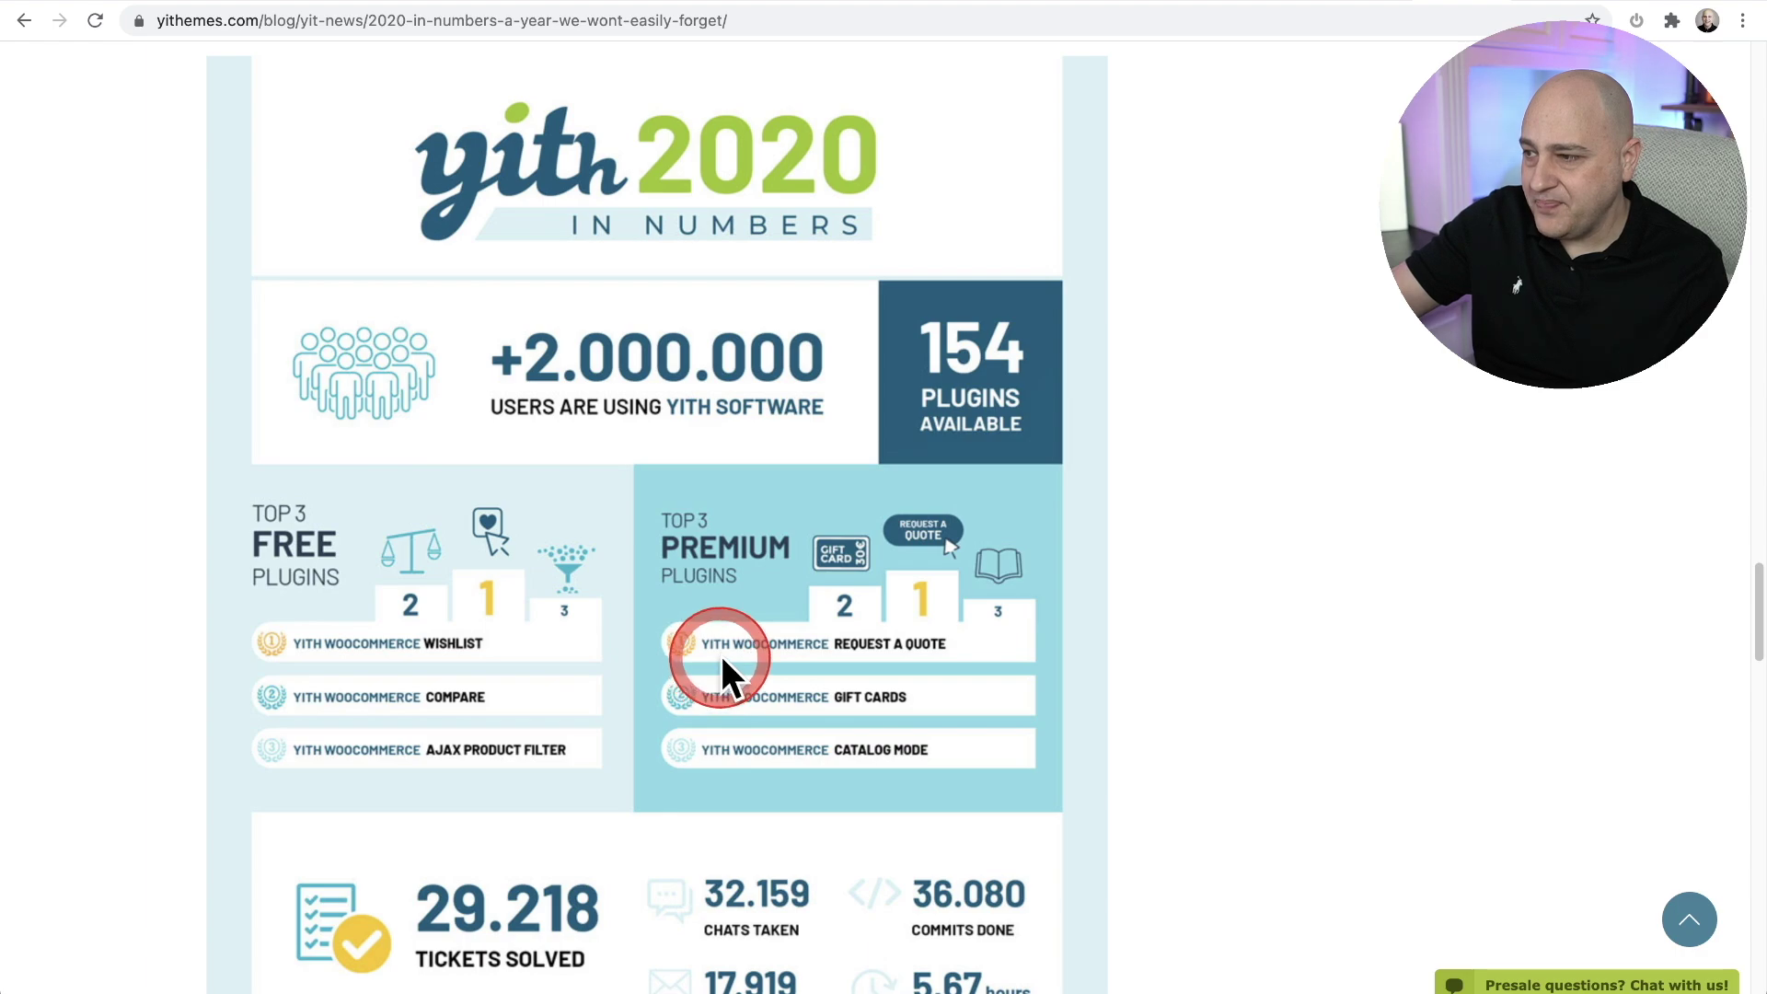
{"action": "left_click", "coordinate": [891, 655]}
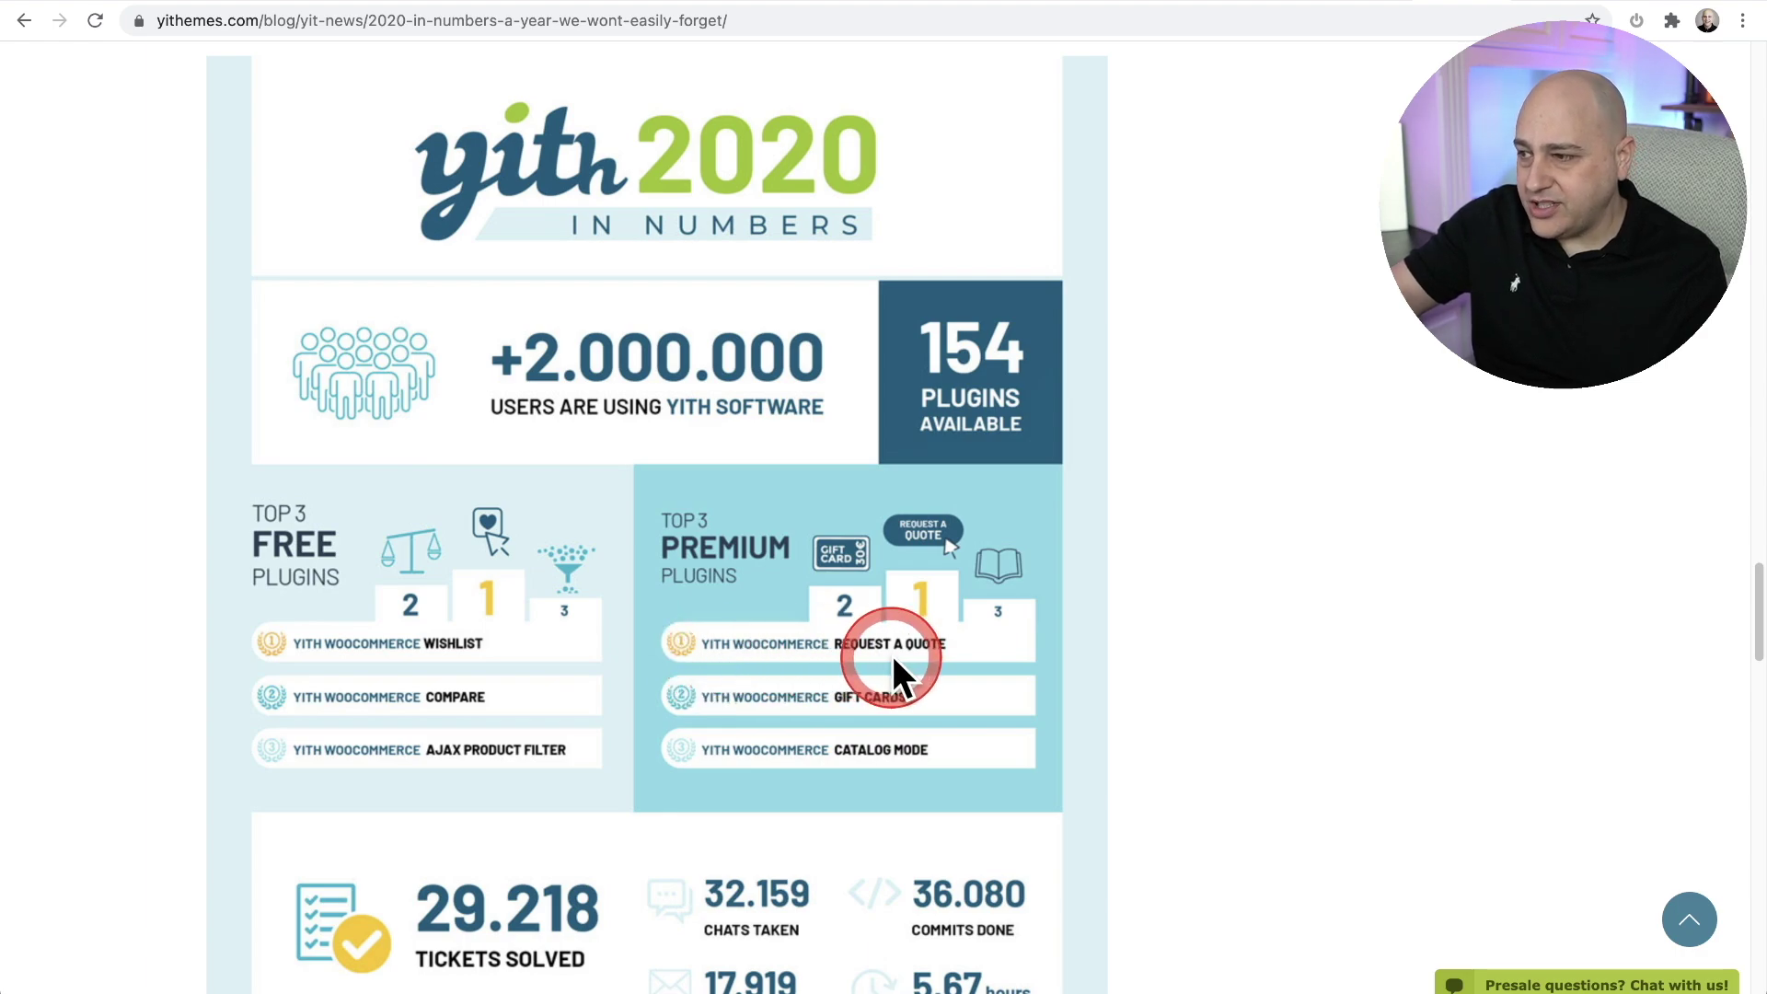
{"action": "mouse_move", "coordinate": [893, 656]}
{"action": "left_mouse_down"}
{"action": "mouse_move", "coordinate": [852, 744]}
{"action": "mouse_move", "coordinate": [914, 754]}
{"action": "mouse_move", "coordinate": [1171, 692]}
{"action": "left_mouse_up"}
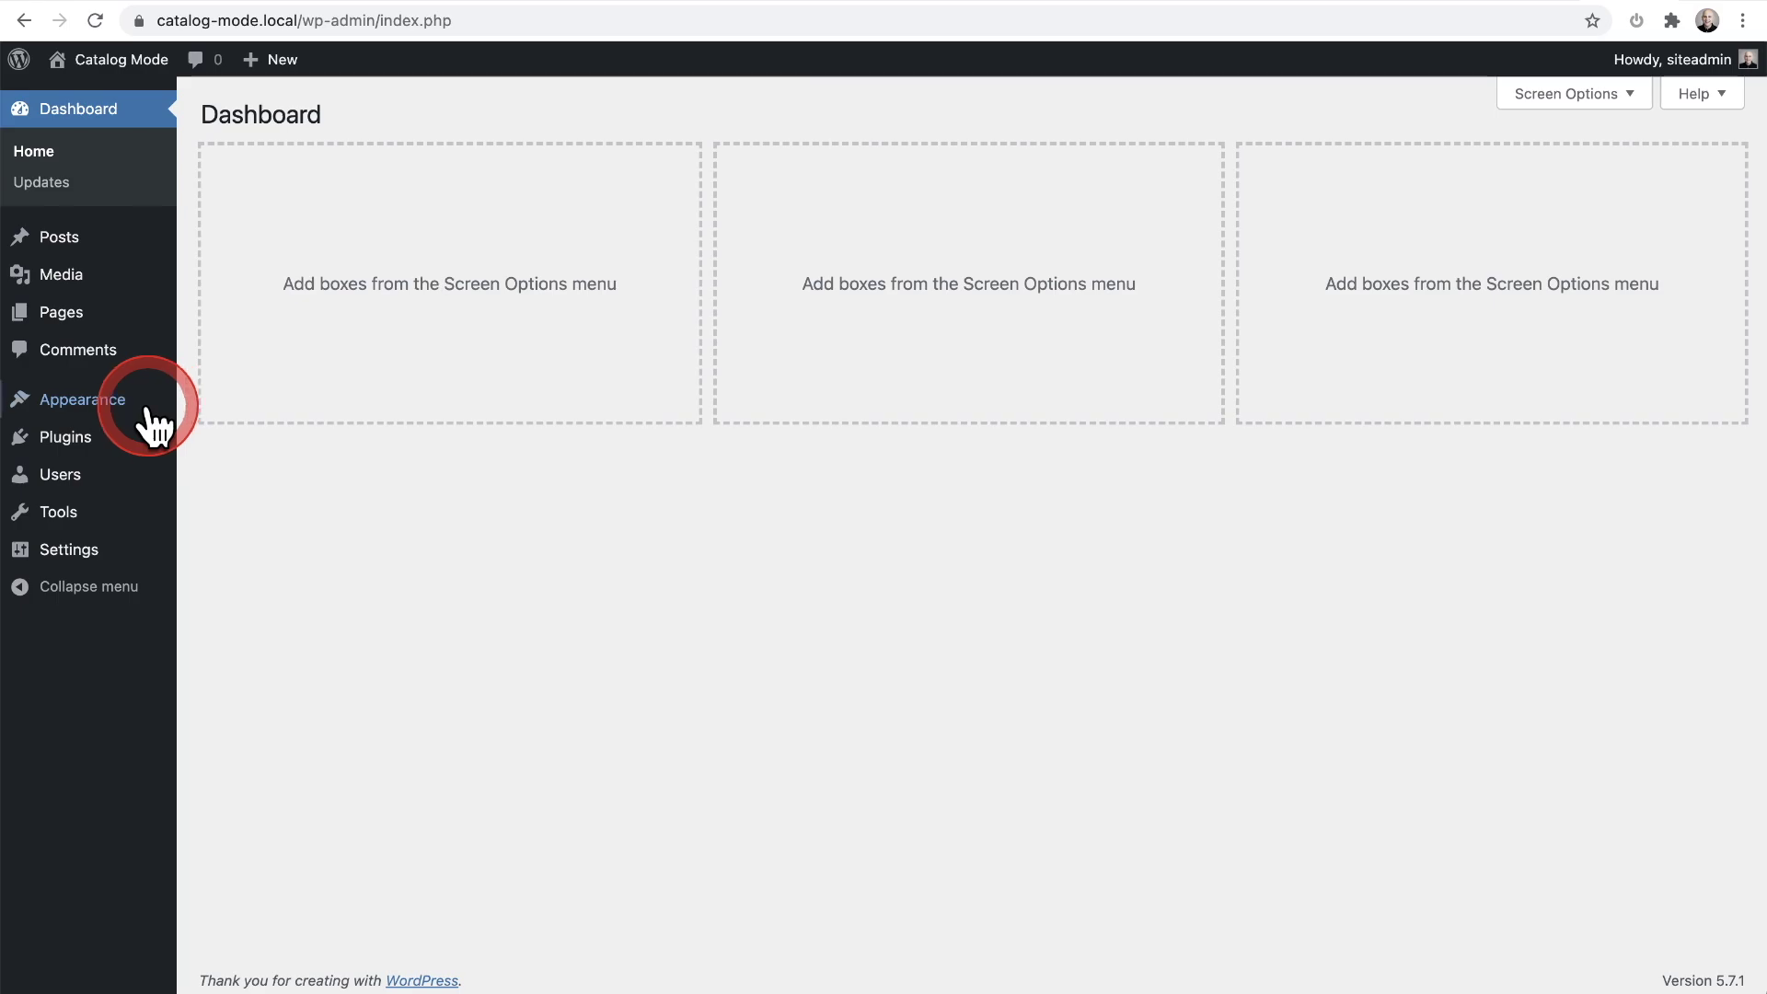
Find the Kadence theme among the popular themes in the WordPress theme directory, then install and activate it.
{"action": "mouse_move", "coordinate": [135, 410]}
{"action": "left_click", "coordinate": [219, 404]}
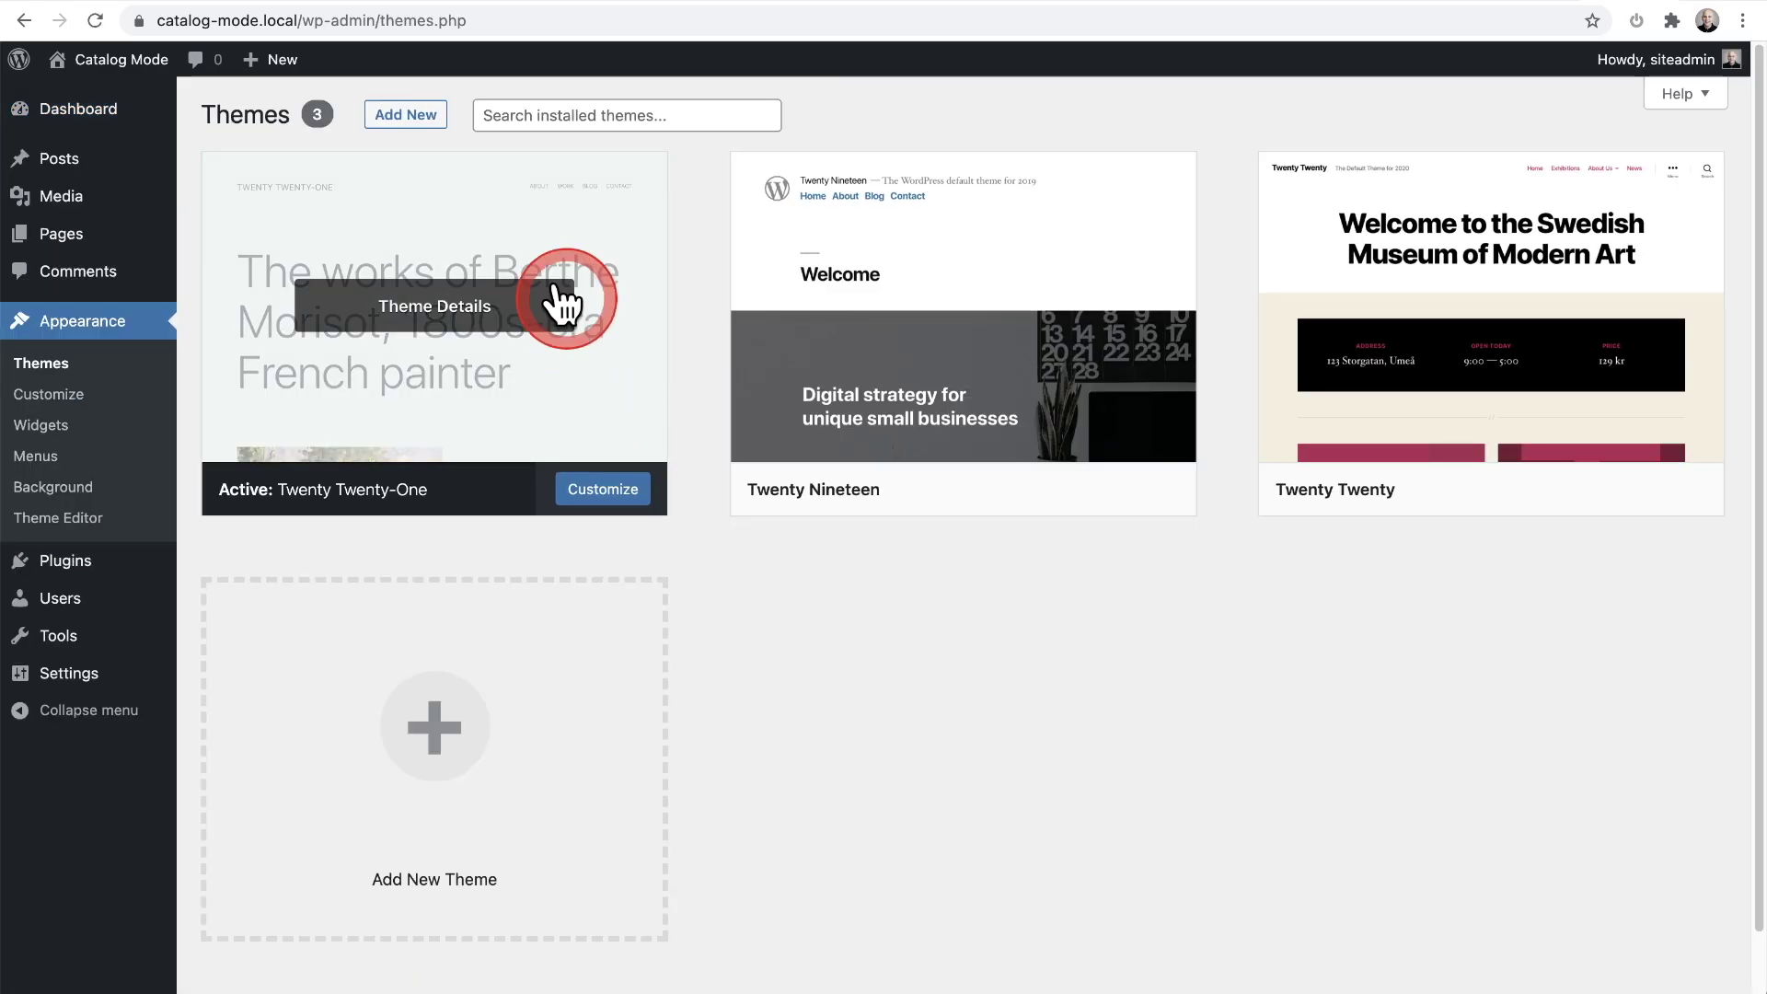
{"action": "left_click", "coordinate": [396, 118]}
{"action": "scroll", "coordinate": [815, 400], "scroll_direction": "down", "scroll_amount": 6}
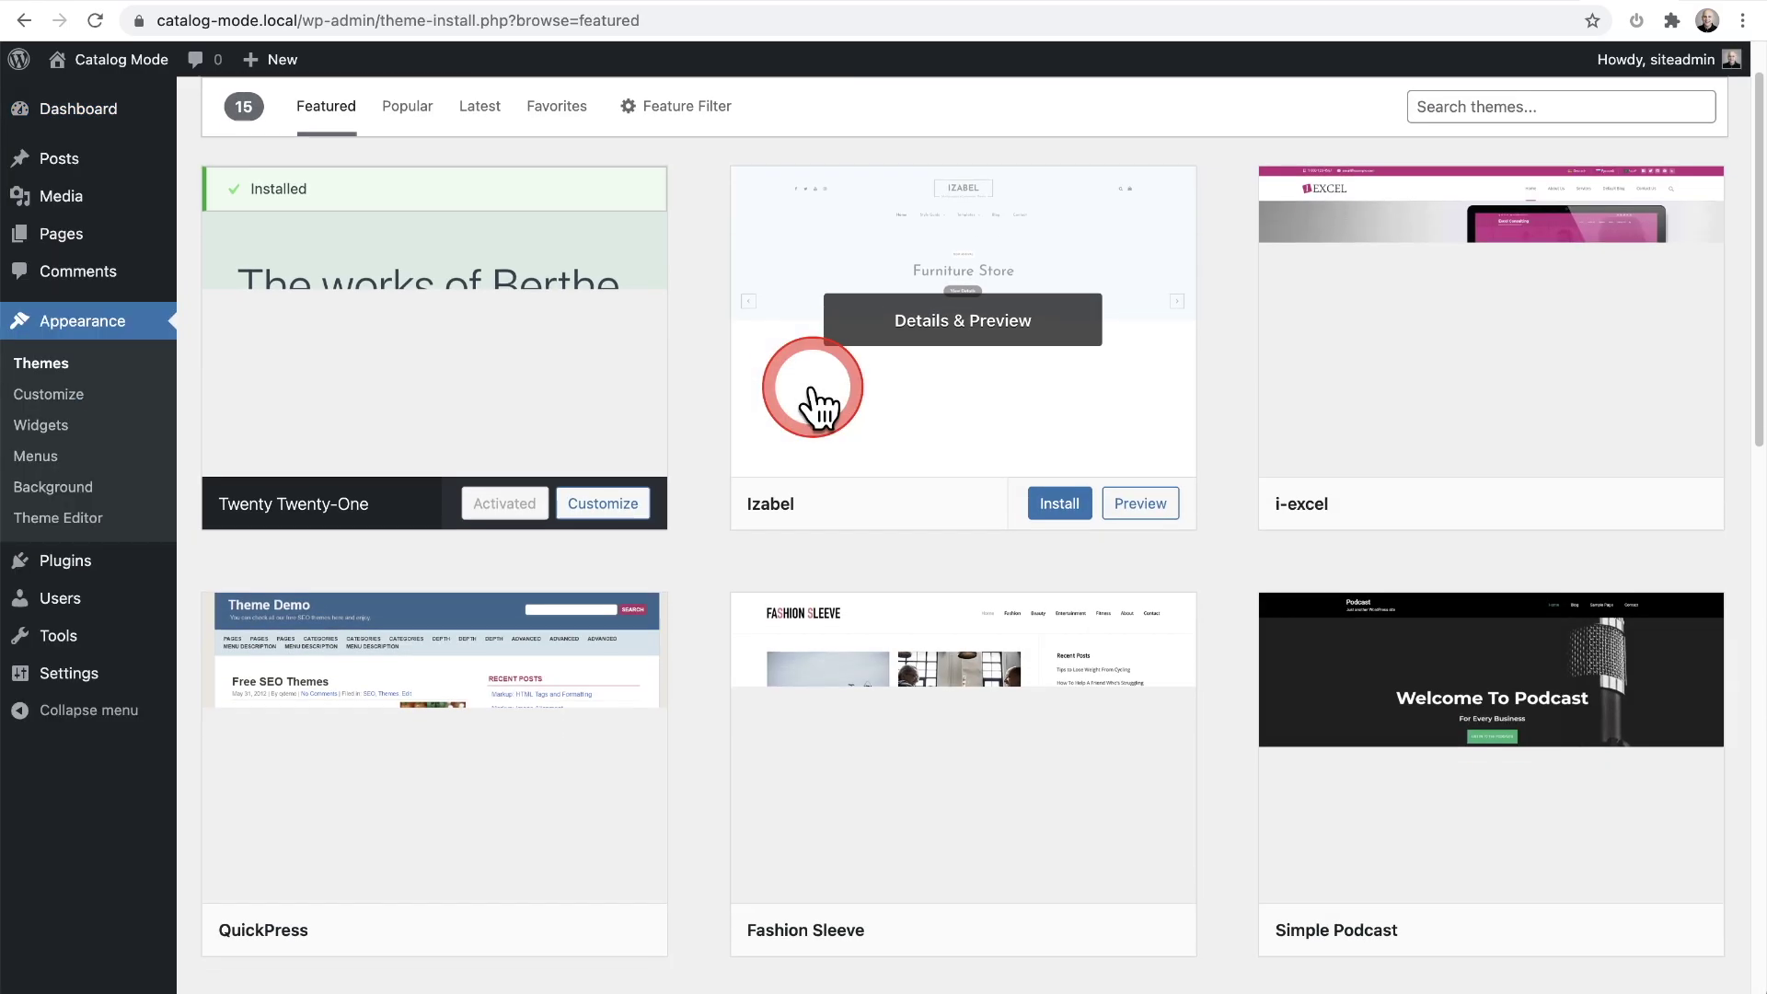
{"action": "scroll", "coordinate": [814, 398], "scroll_direction": "up", "scroll_amount": 6}
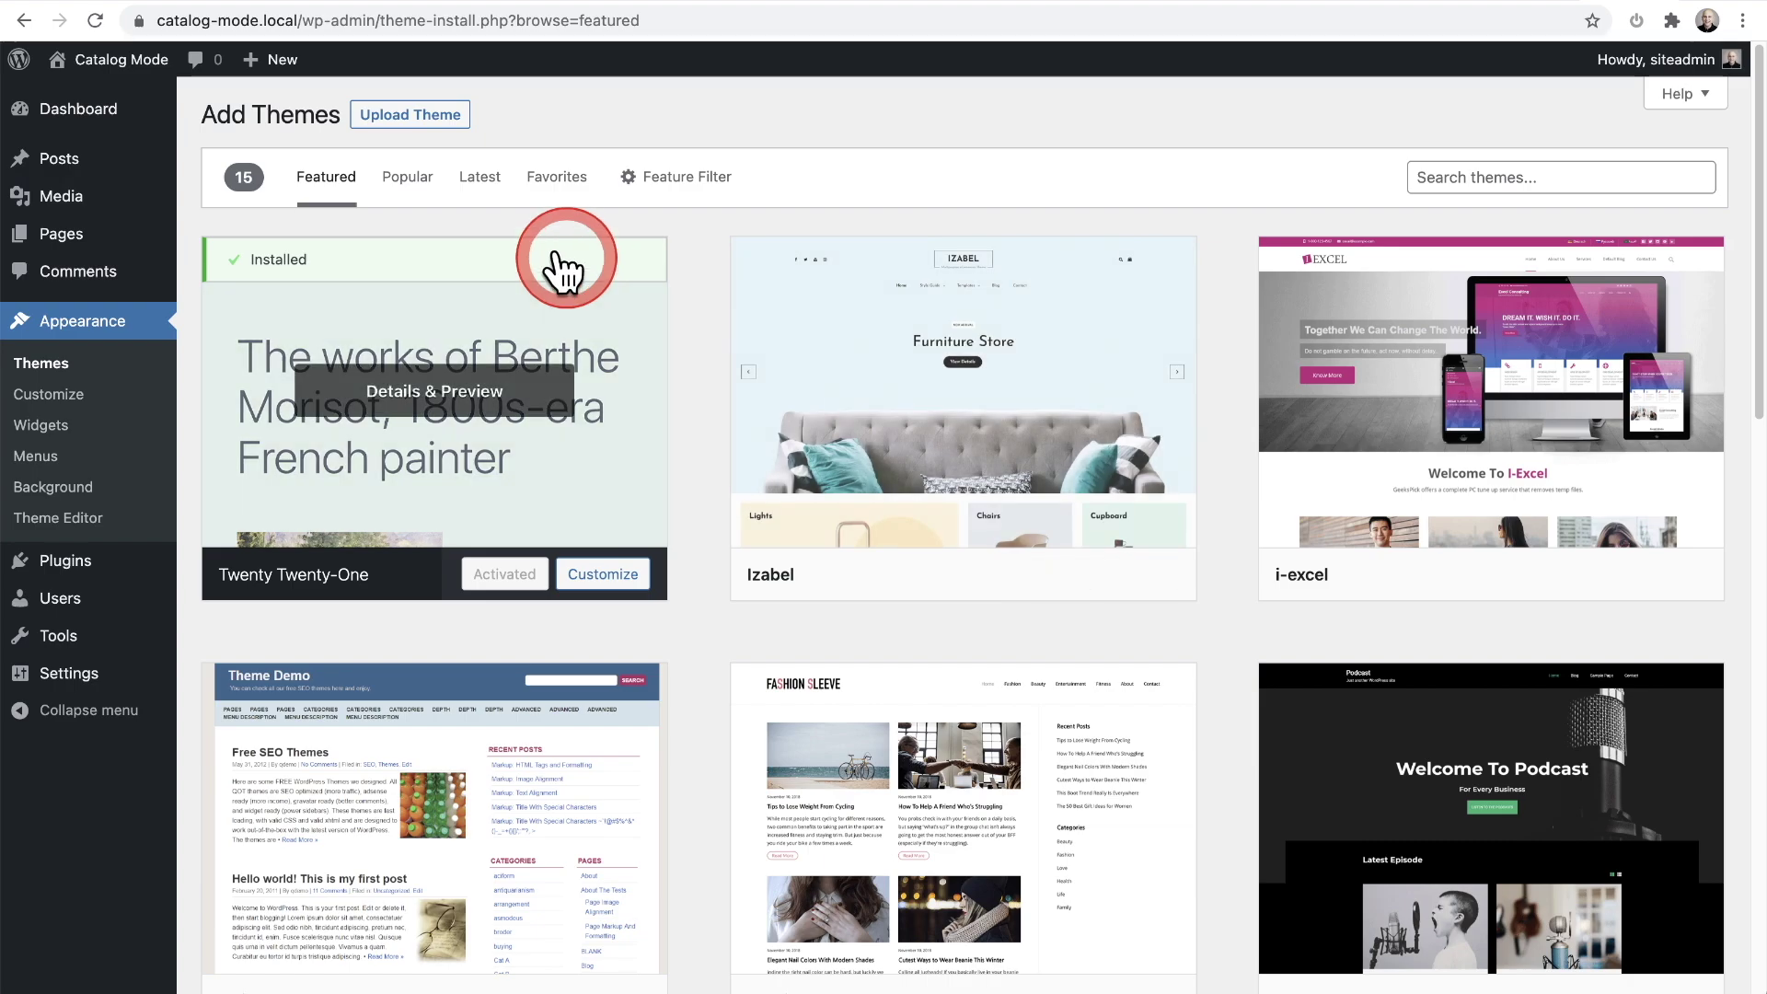
{"action": "left_click", "coordinate": [397, 189]}
{"action": "scroll", "coordinate": [690, 355], "scroll_direction": "down", "scroll_amount": 6}
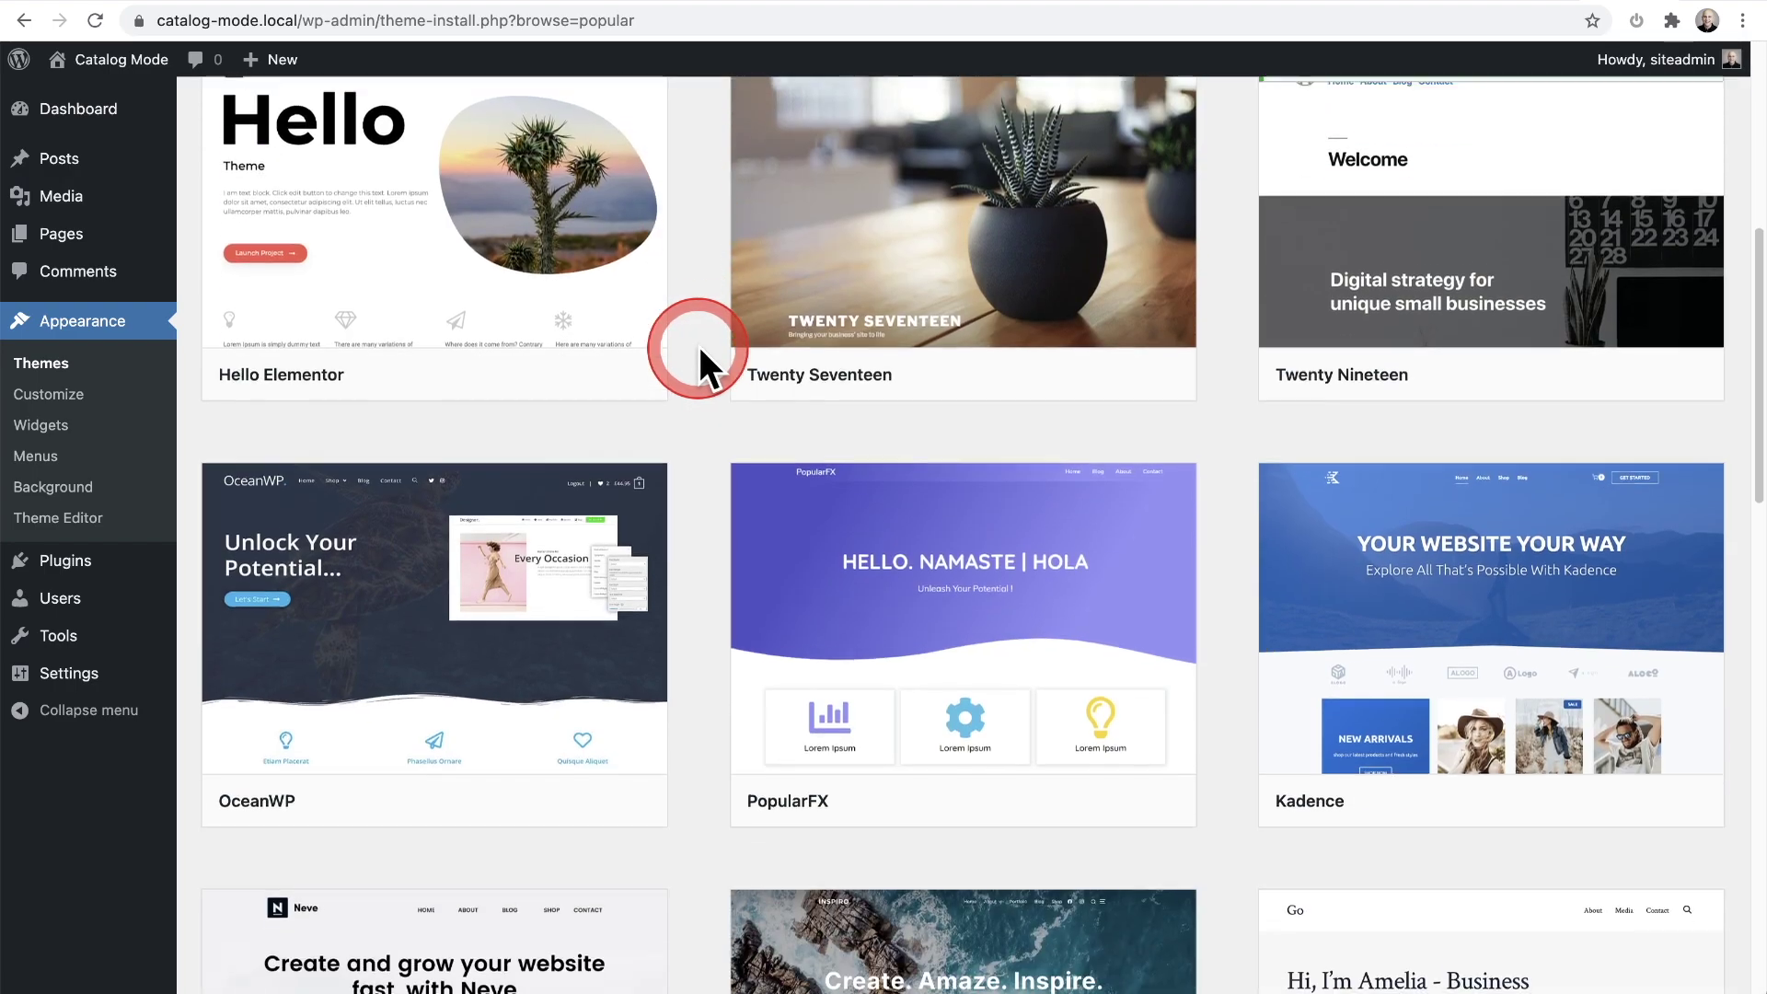
{"action": "left_click", "coordinate": [1493, 560]}
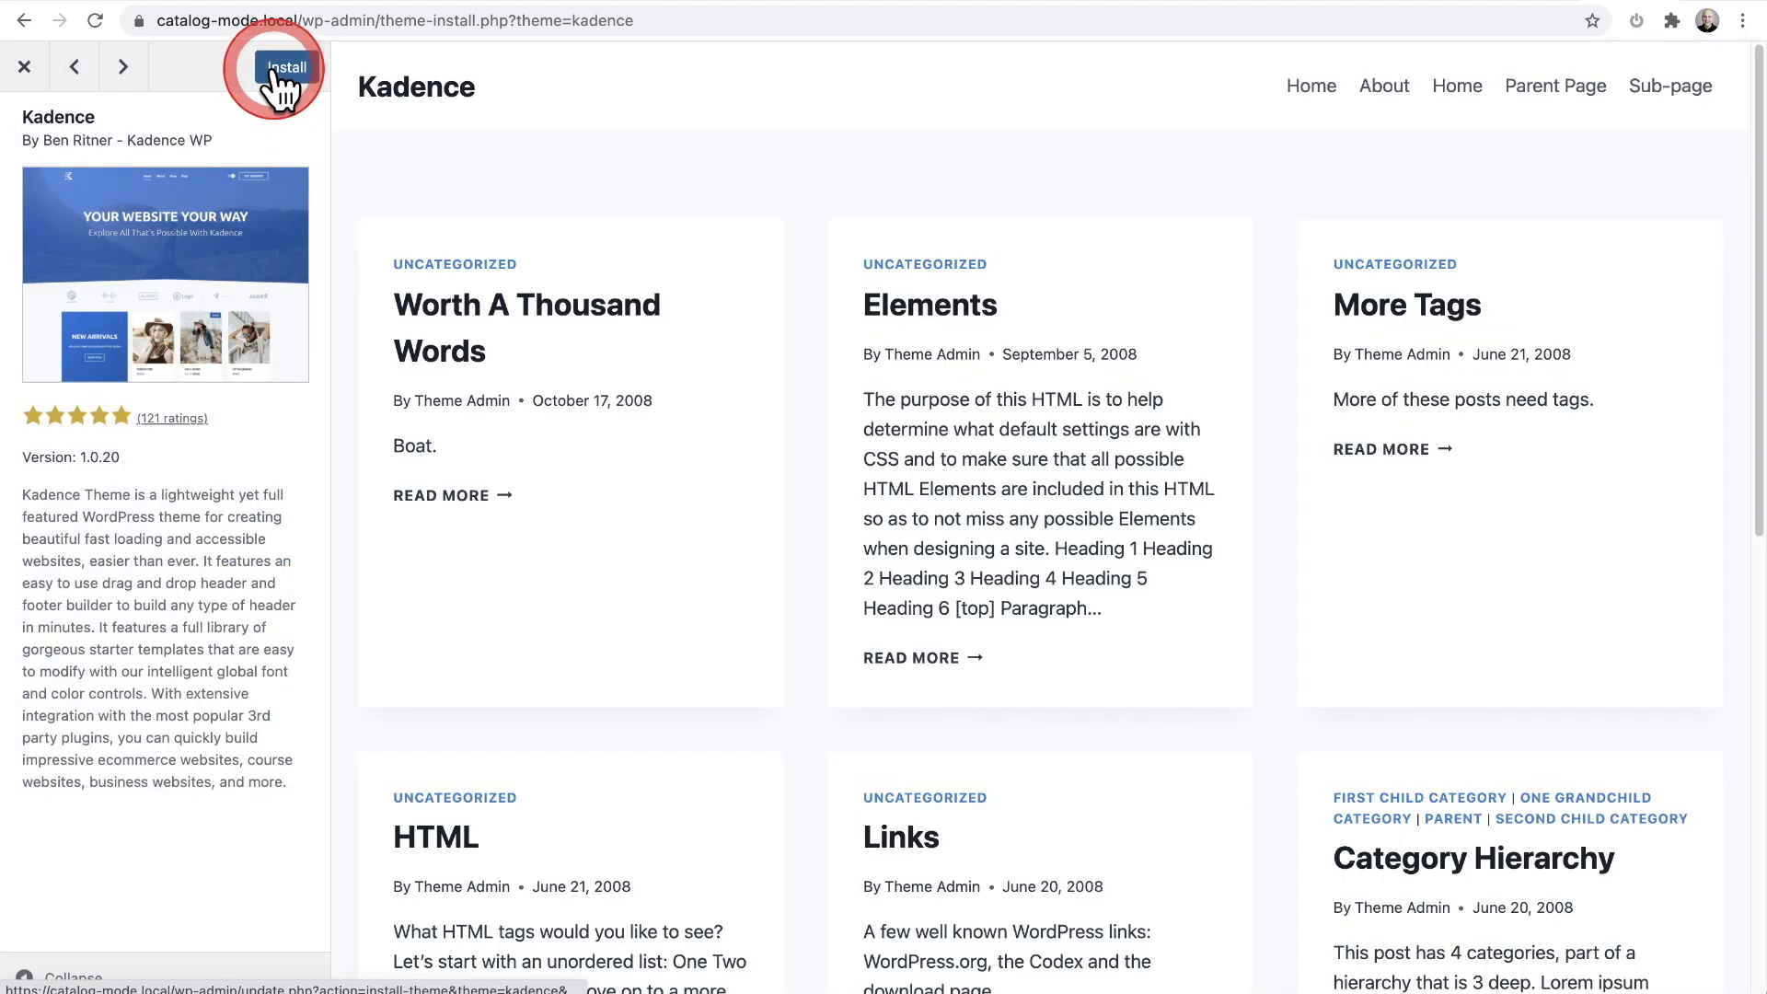
{"action": "left_click", "coordinate": [271, 70]}
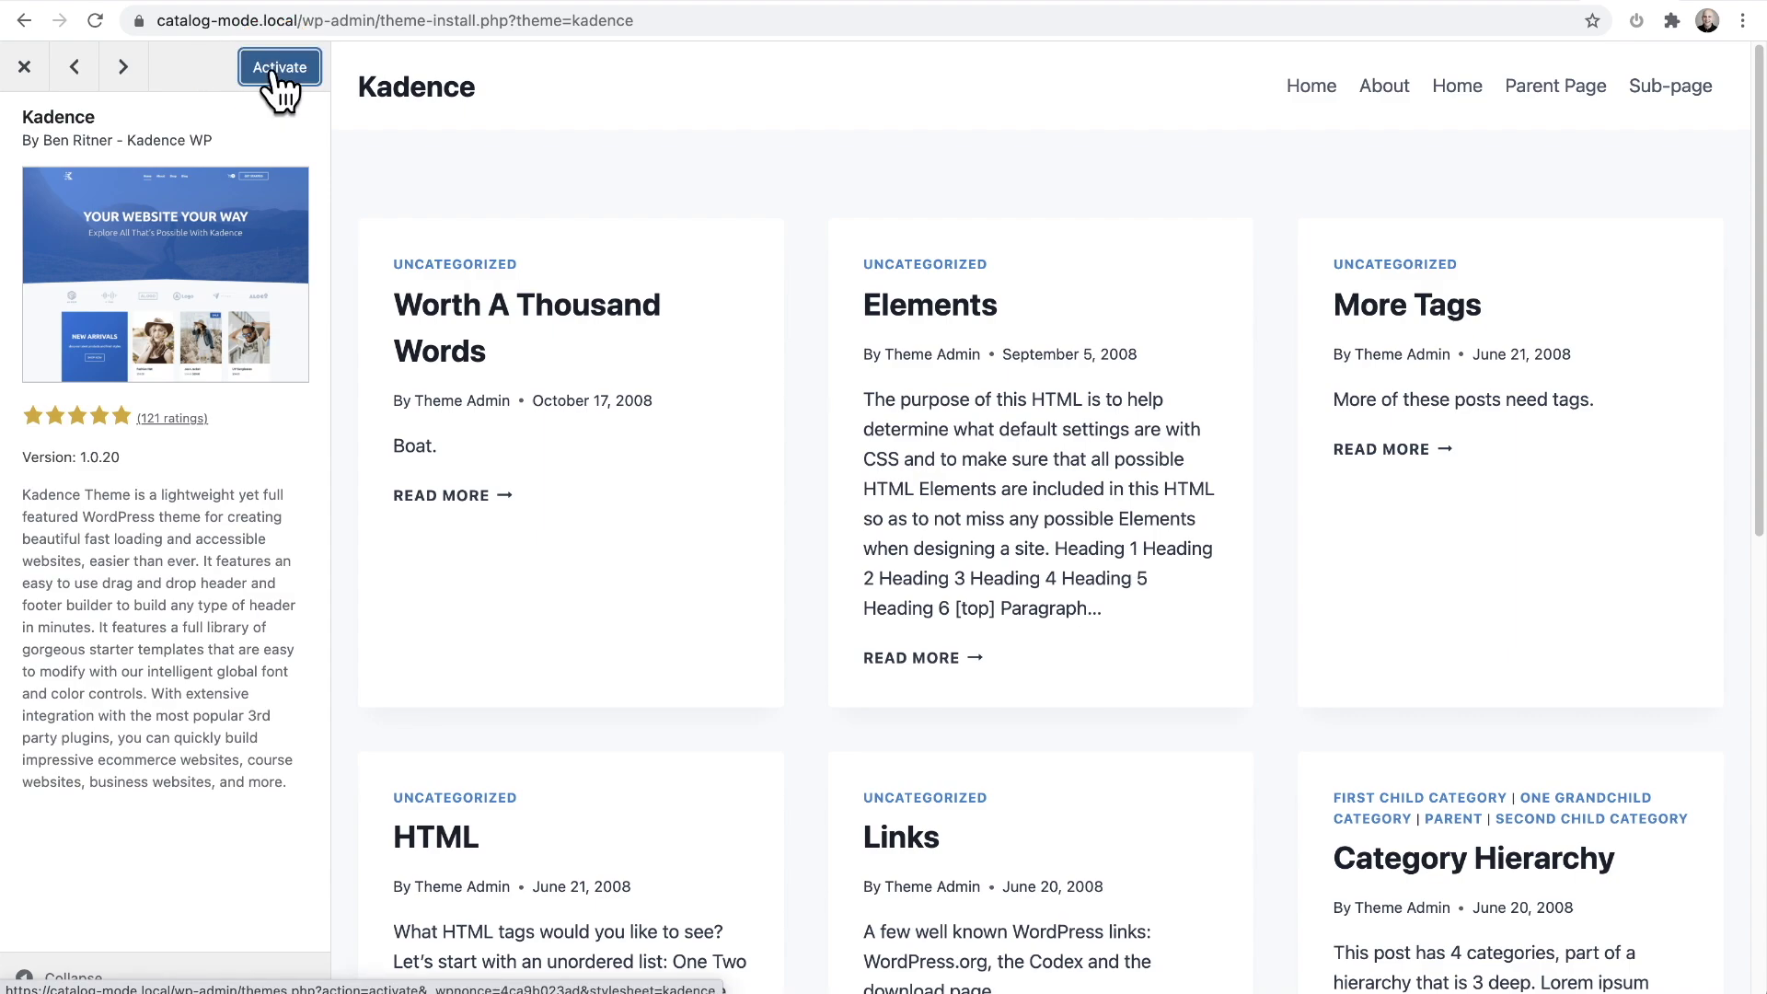
{"action": "left_click", "coordinate": [276, 70]}
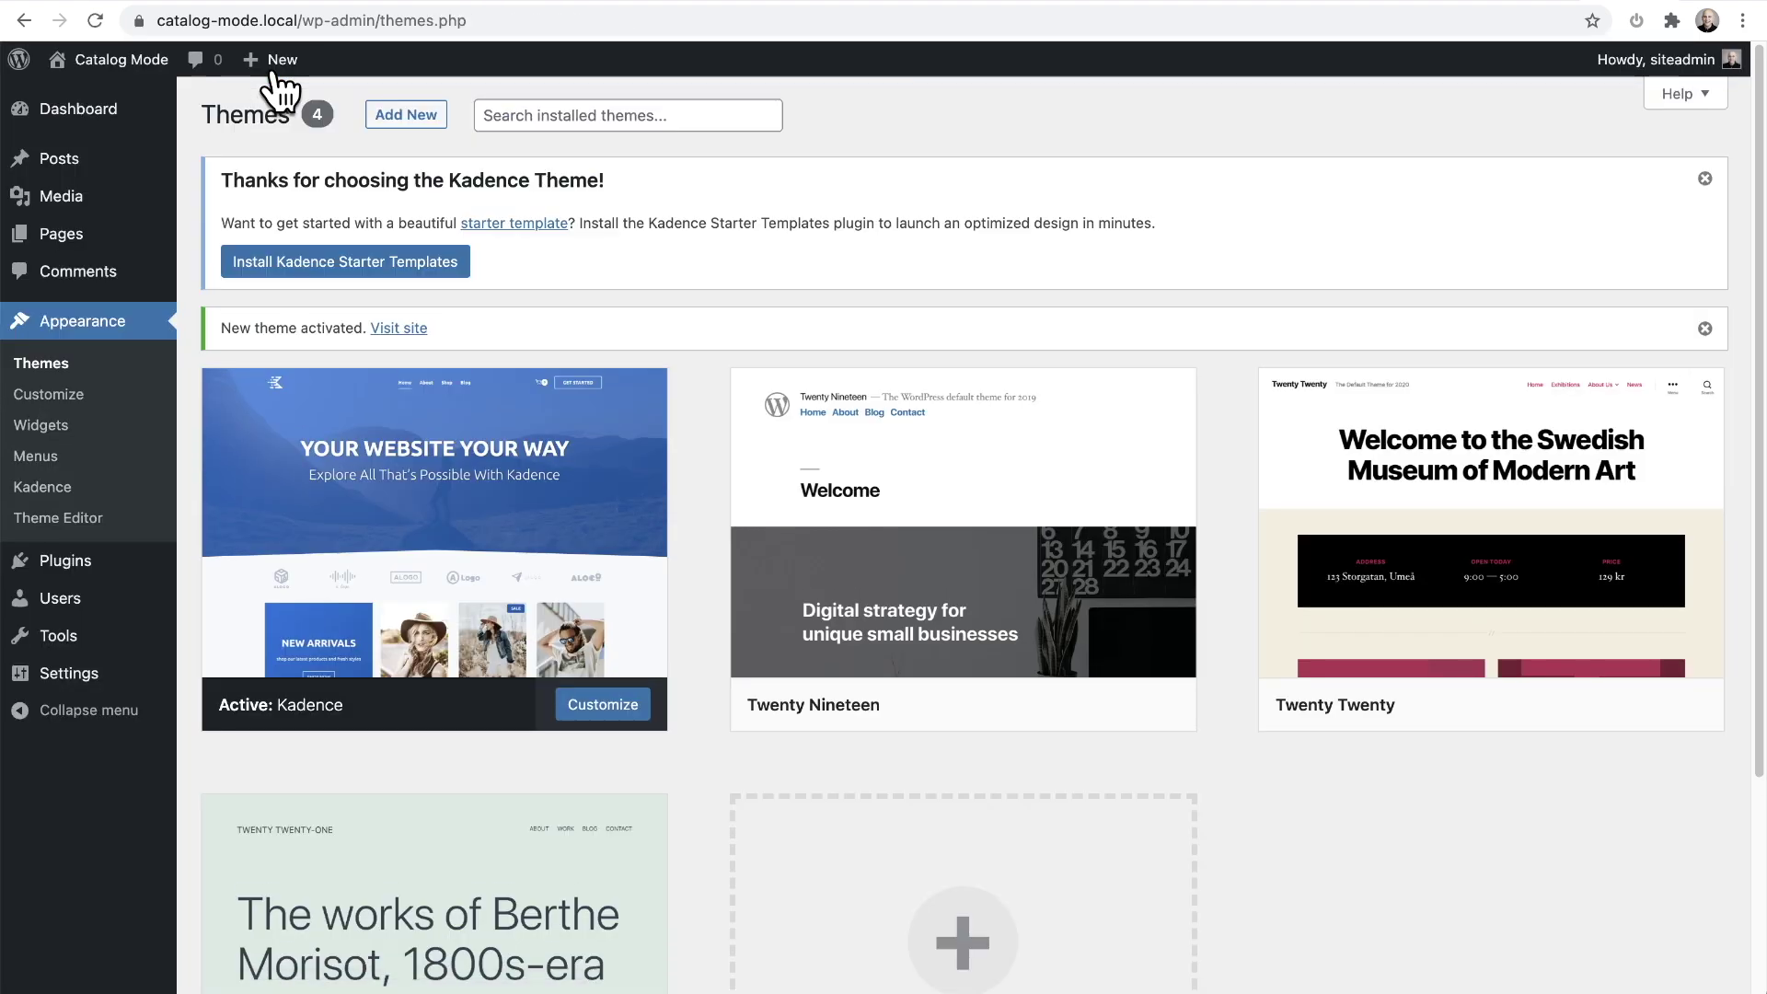
Install Kadence Starter Templates, choose Gutenberg as the builder and open the Print Shop template.
{"action": "left_click", "coordinate": [315, 264]}
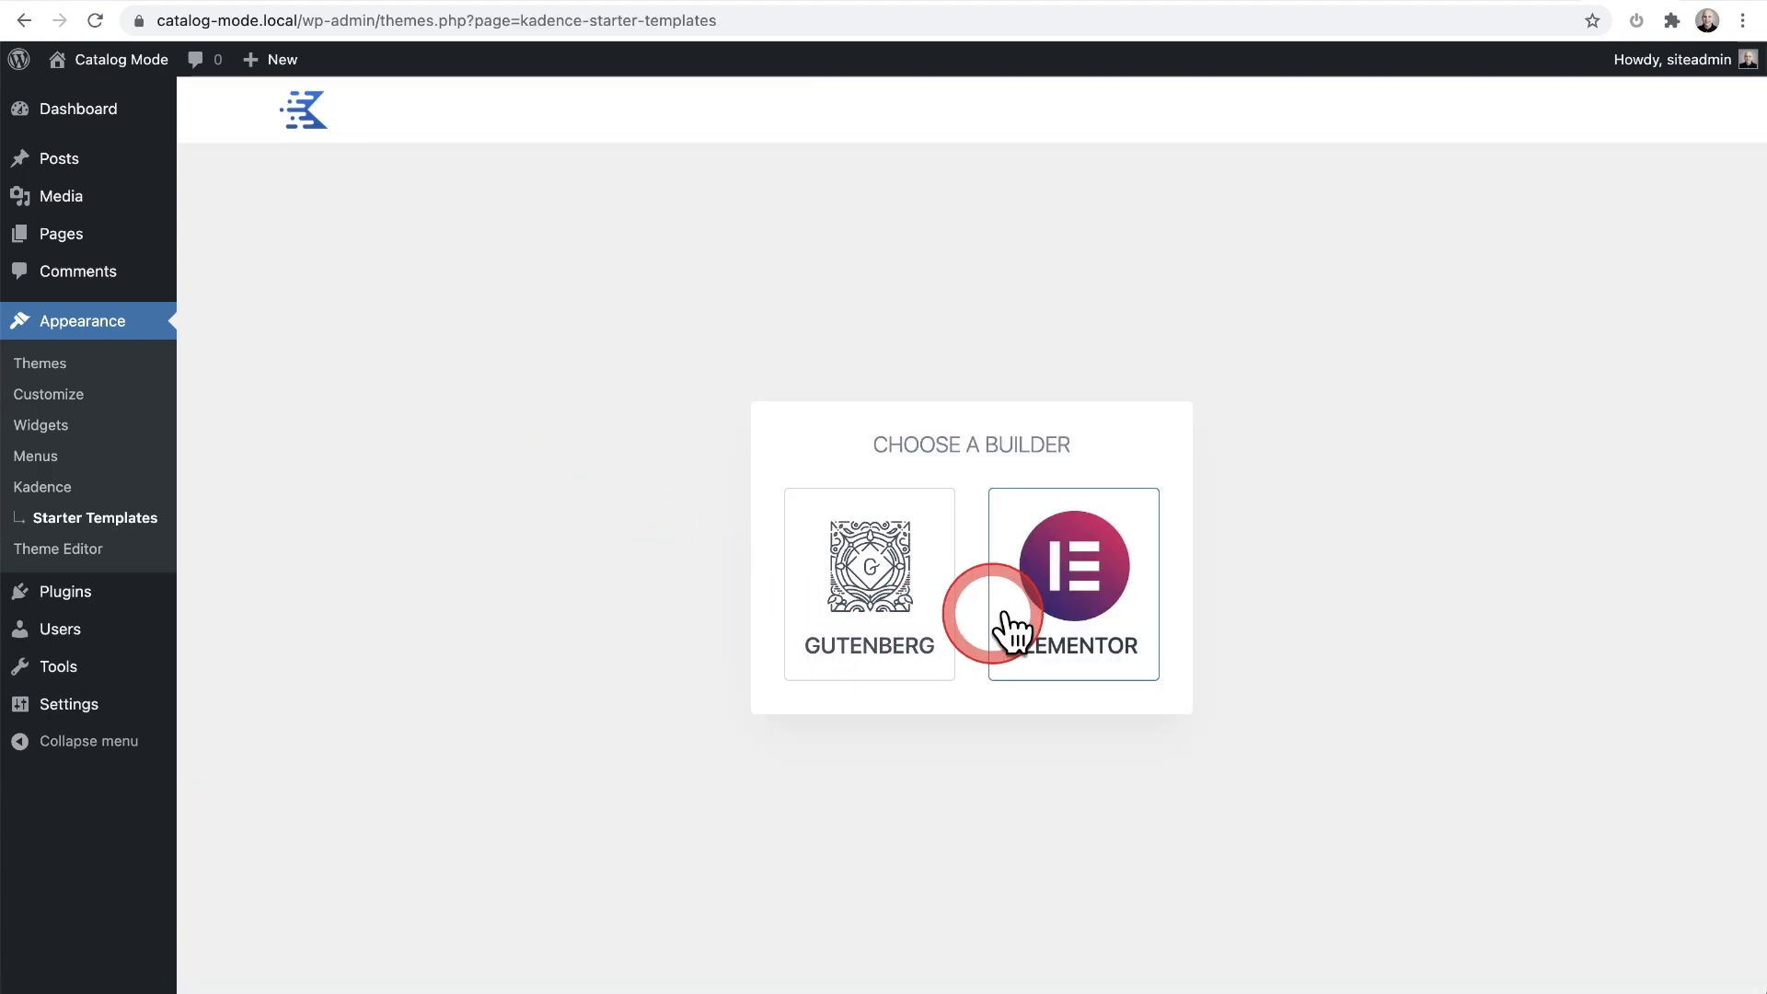
{"action": "left_click", "coordinate": [895, 582]}
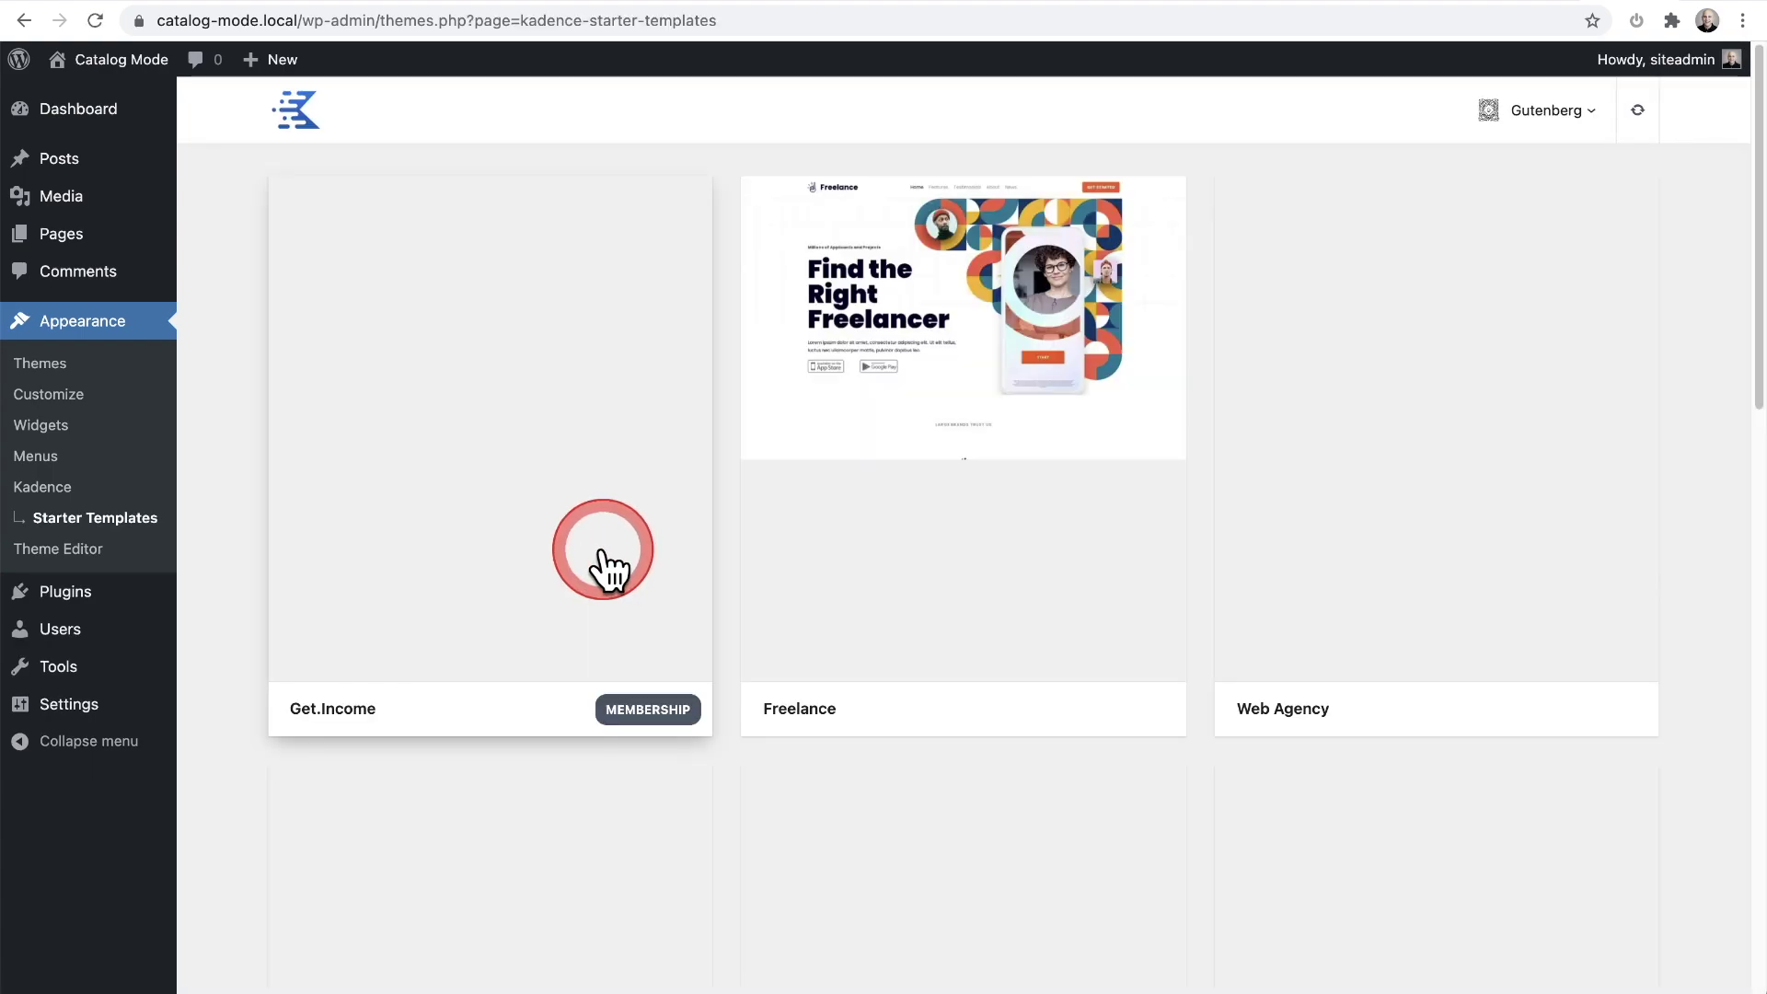
{"action": "scroll", "coordinate": [607, 566], "scroll_direction": "down", "scroll_amount": 5}
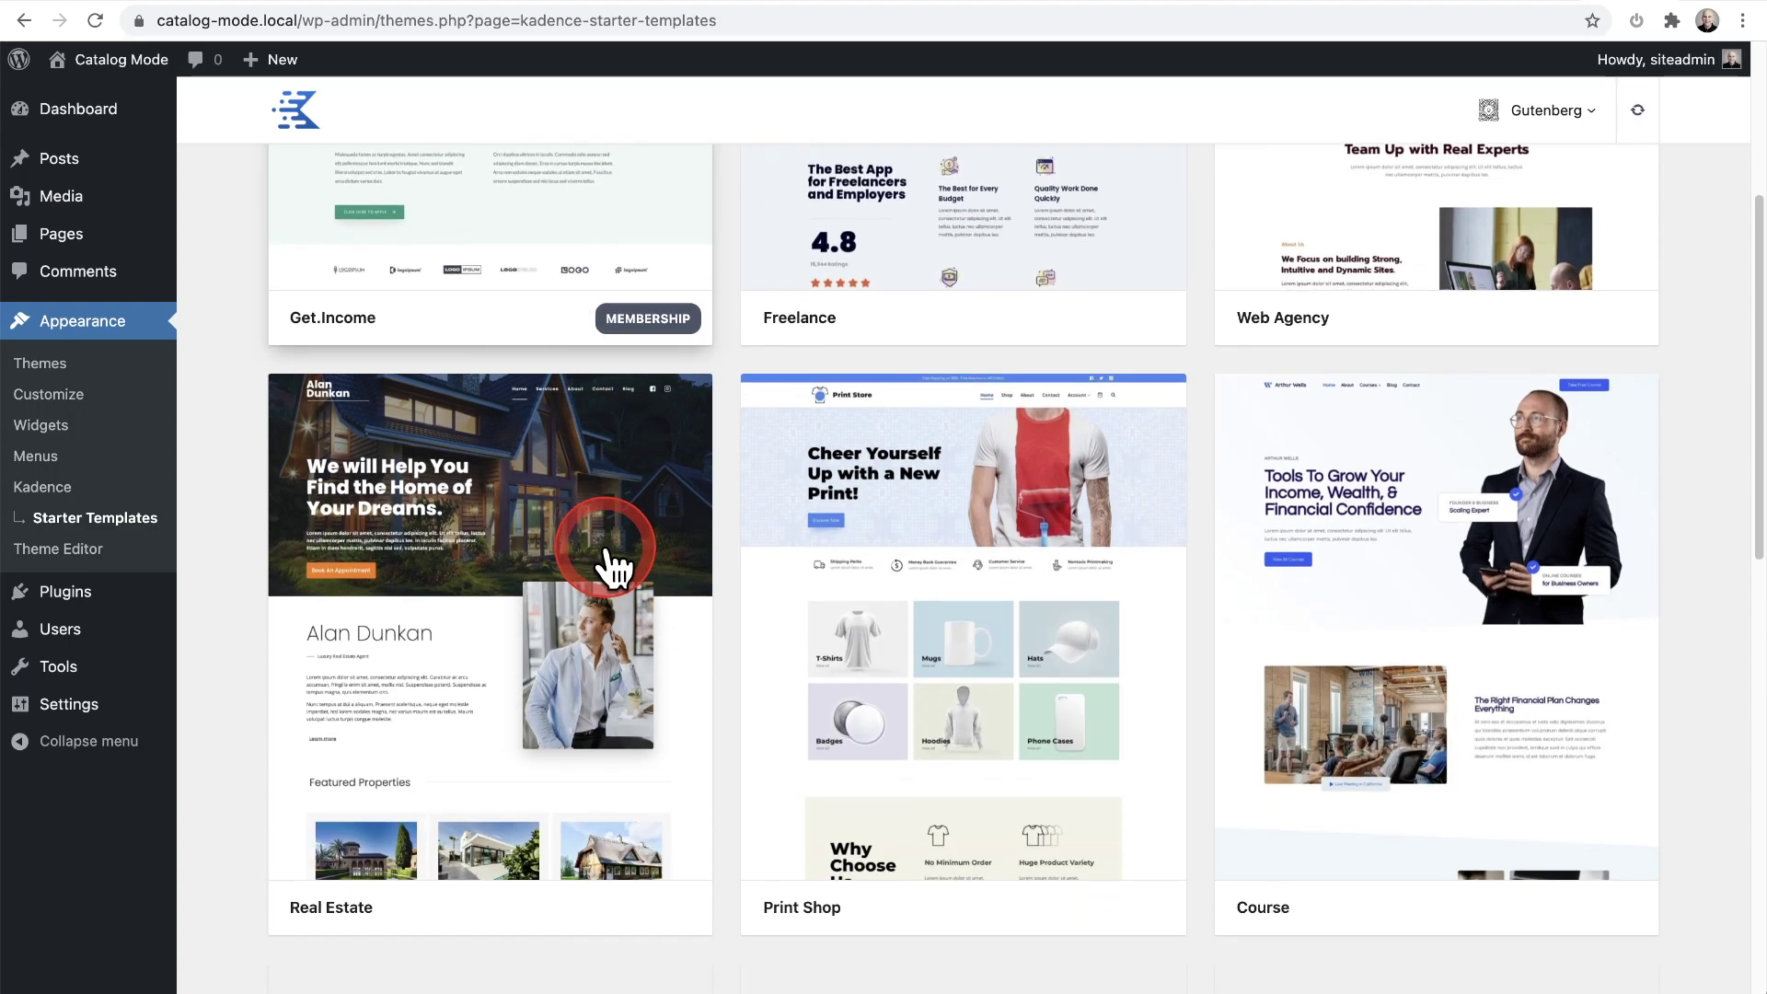
{"action": "left_click", "coordinate": [938, 553]}
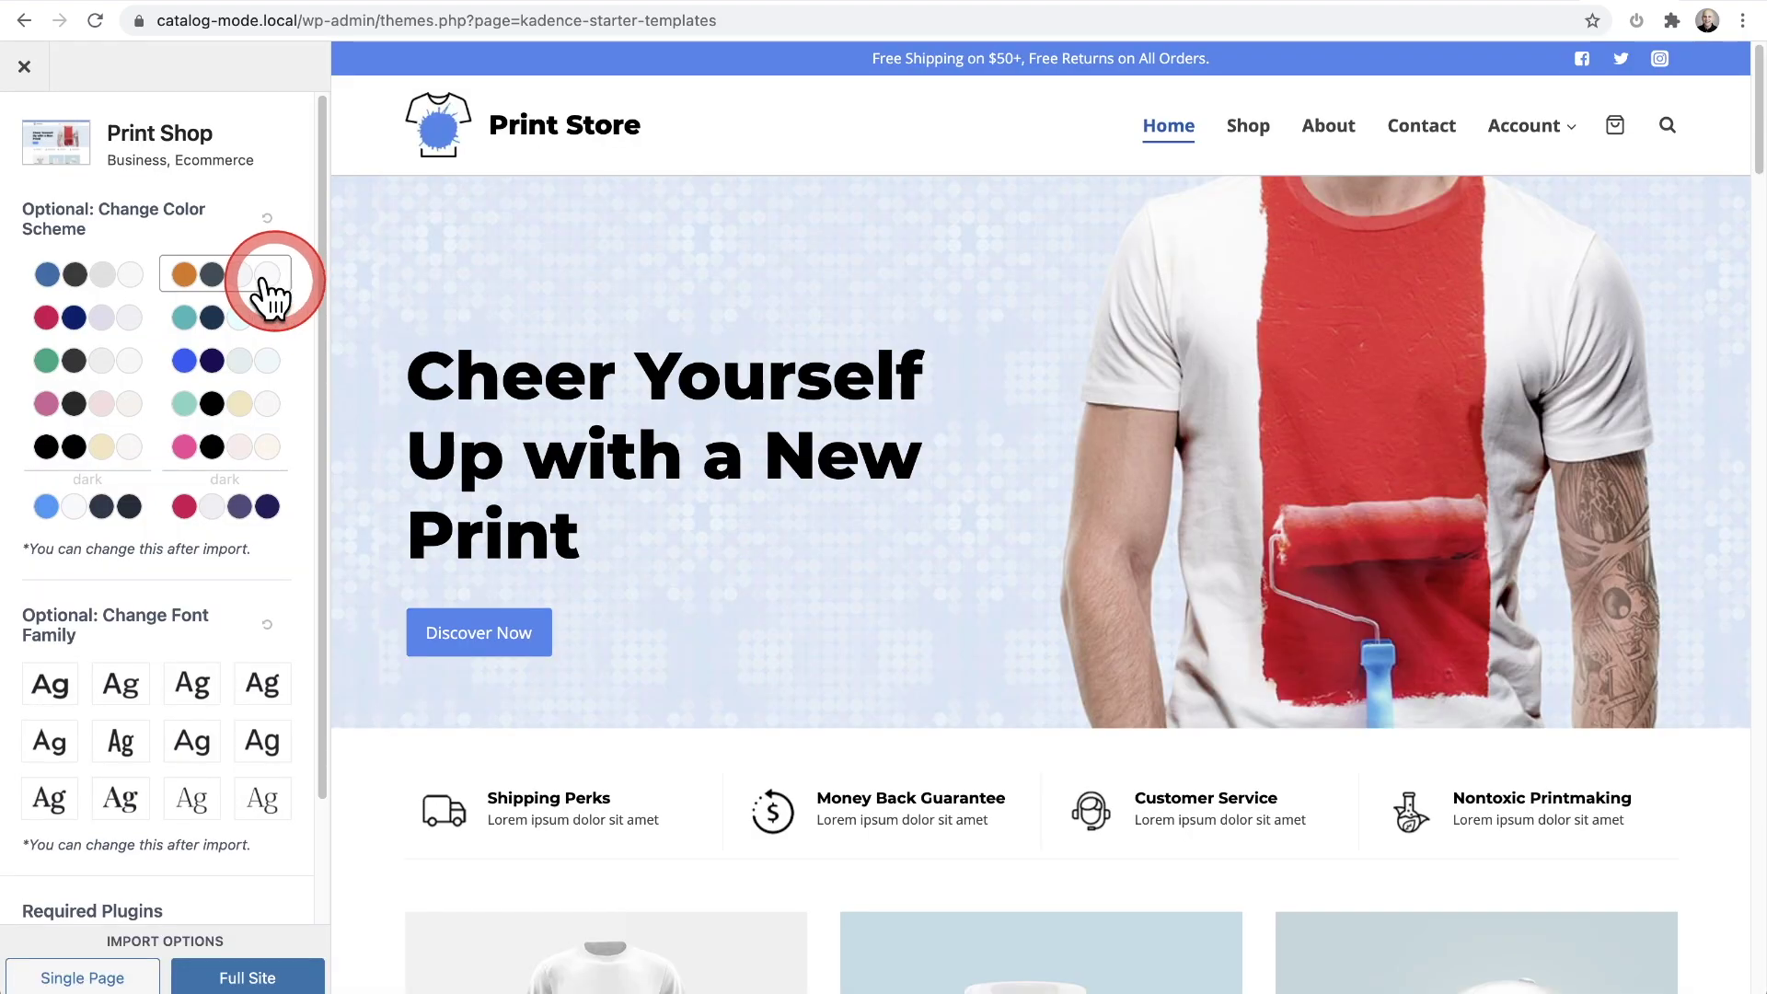
Try several alternative color schemes on the Print Shop template and reset it to its default colors.
{"action": "left_click", "coordinate": [74, 317]}
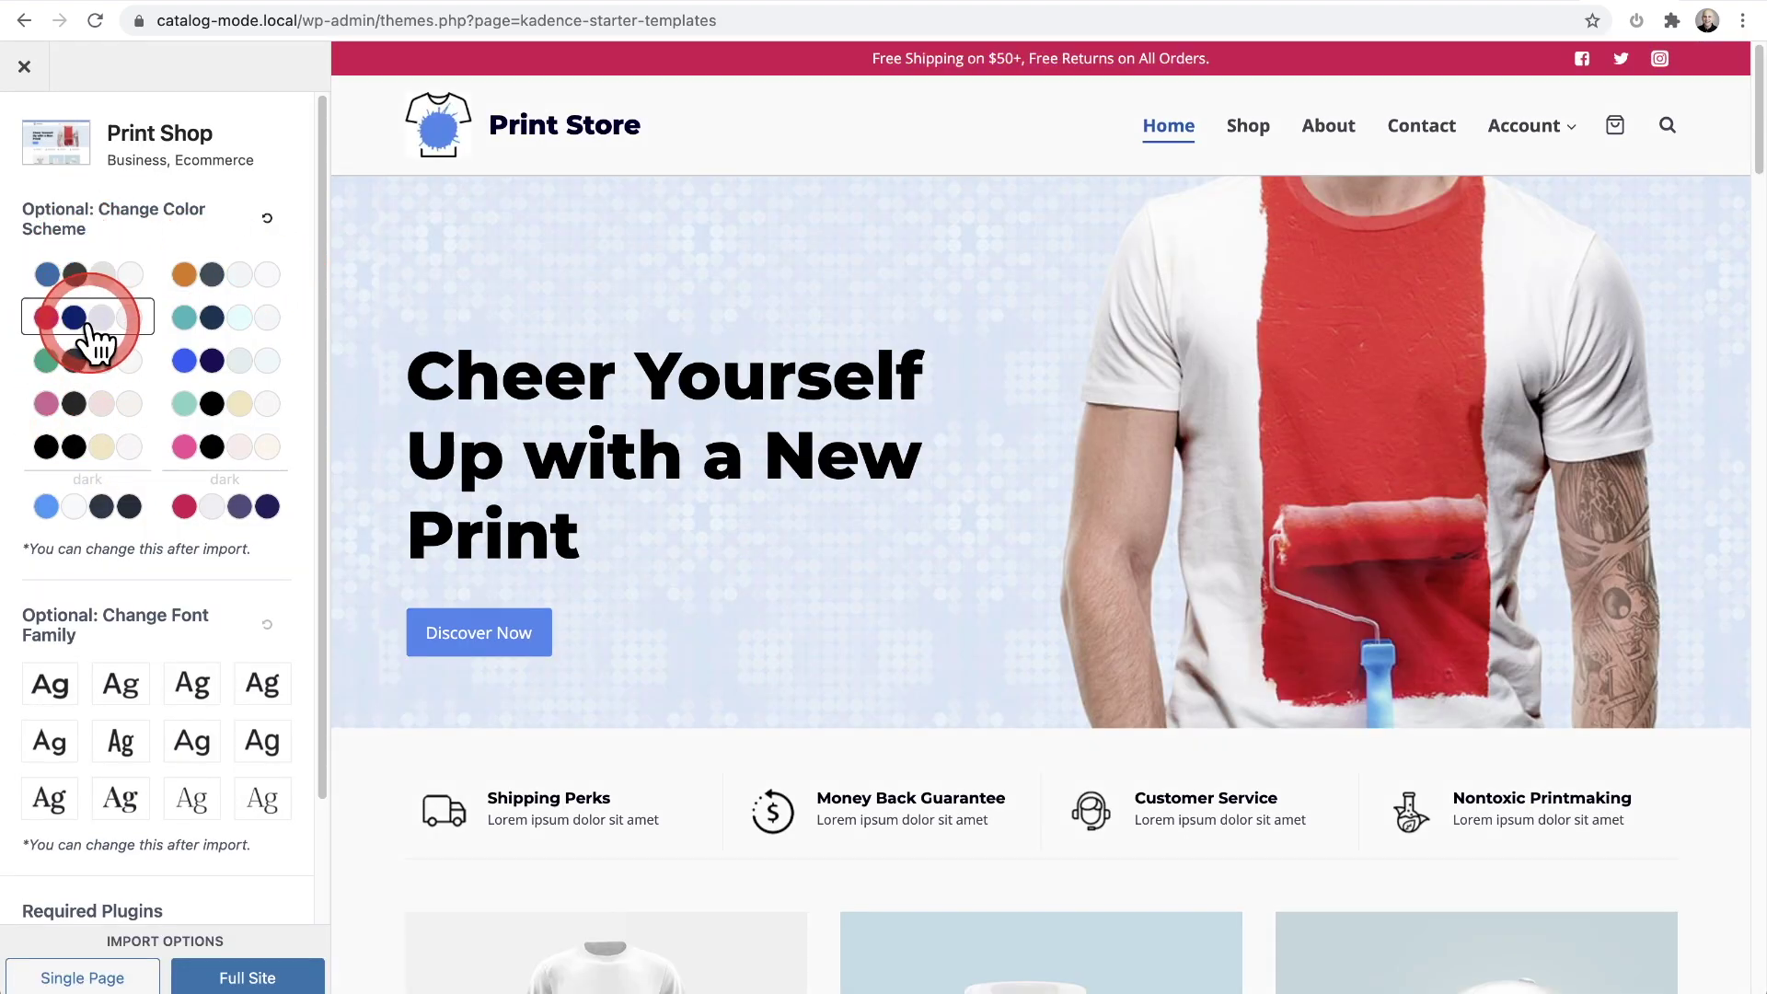
{"action": "left_click", "coordinate": [92, 361]}
{"action": "left_click", "coordinate": [96, 395]}
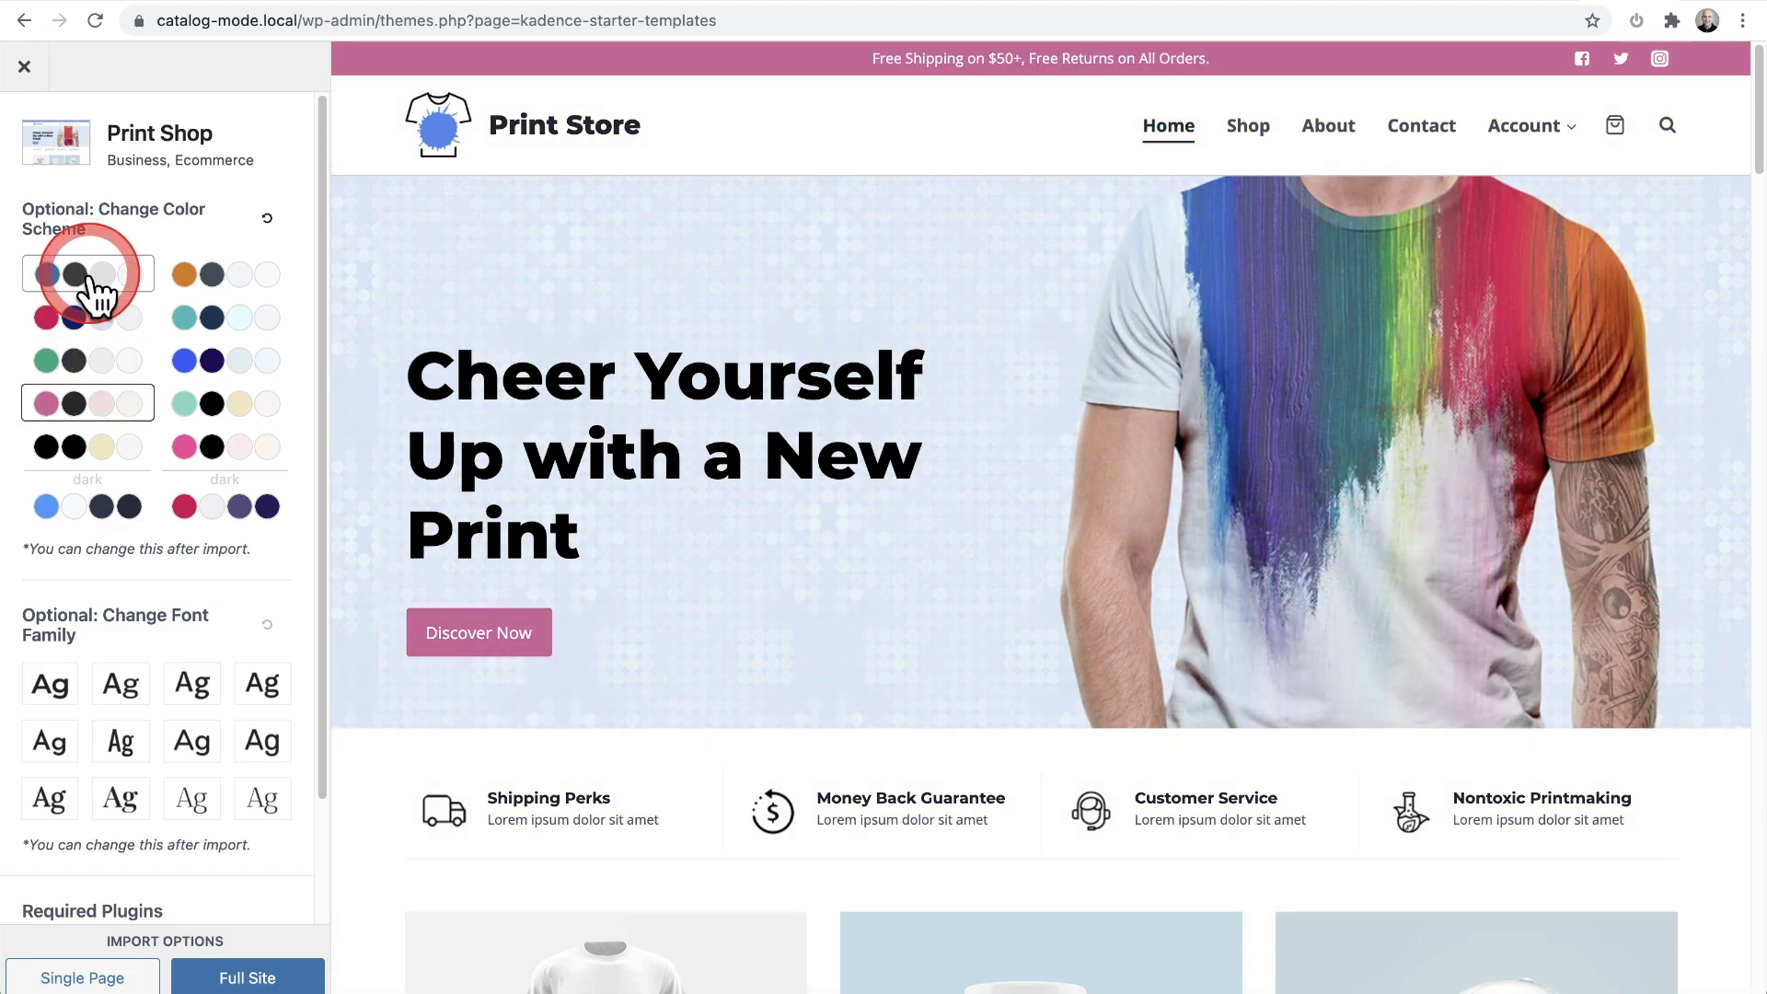
{"action": "left_click", "coordinate": [265, 218]}
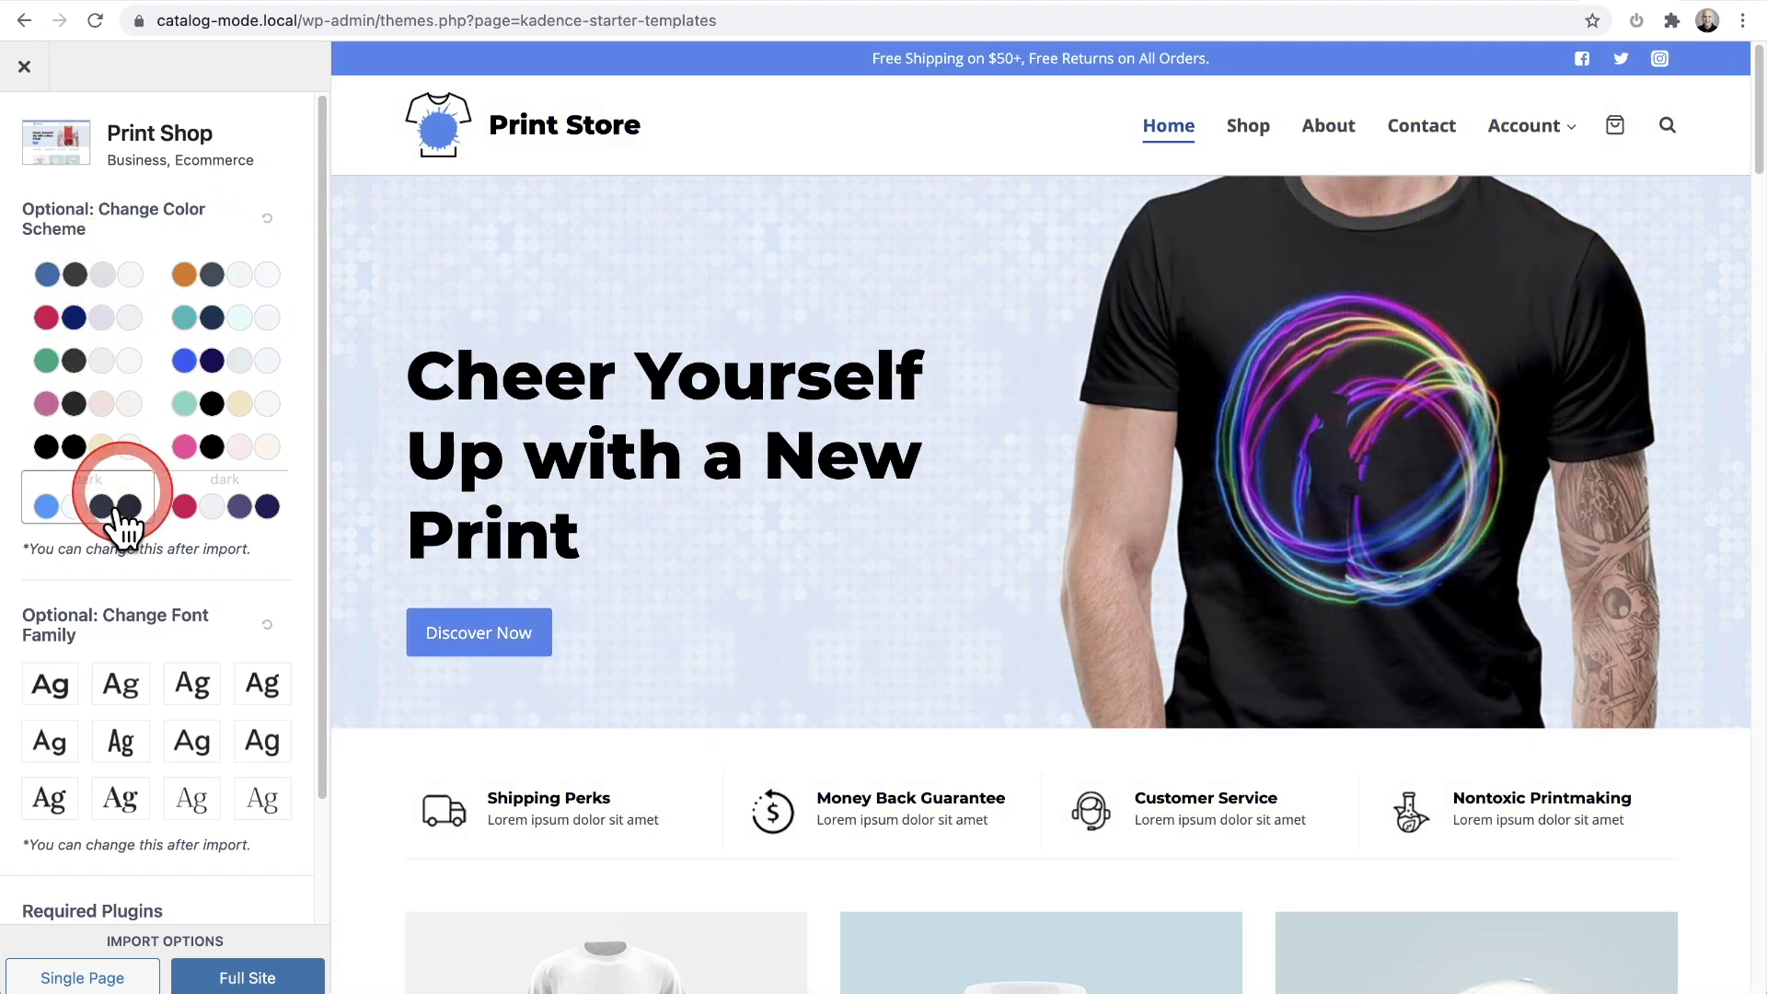
Import the Print Shop template as a full site.
{"action": "scroll", "coordinate": [172, 755], "scroll_direction": "down", "scroll_amount": 3}
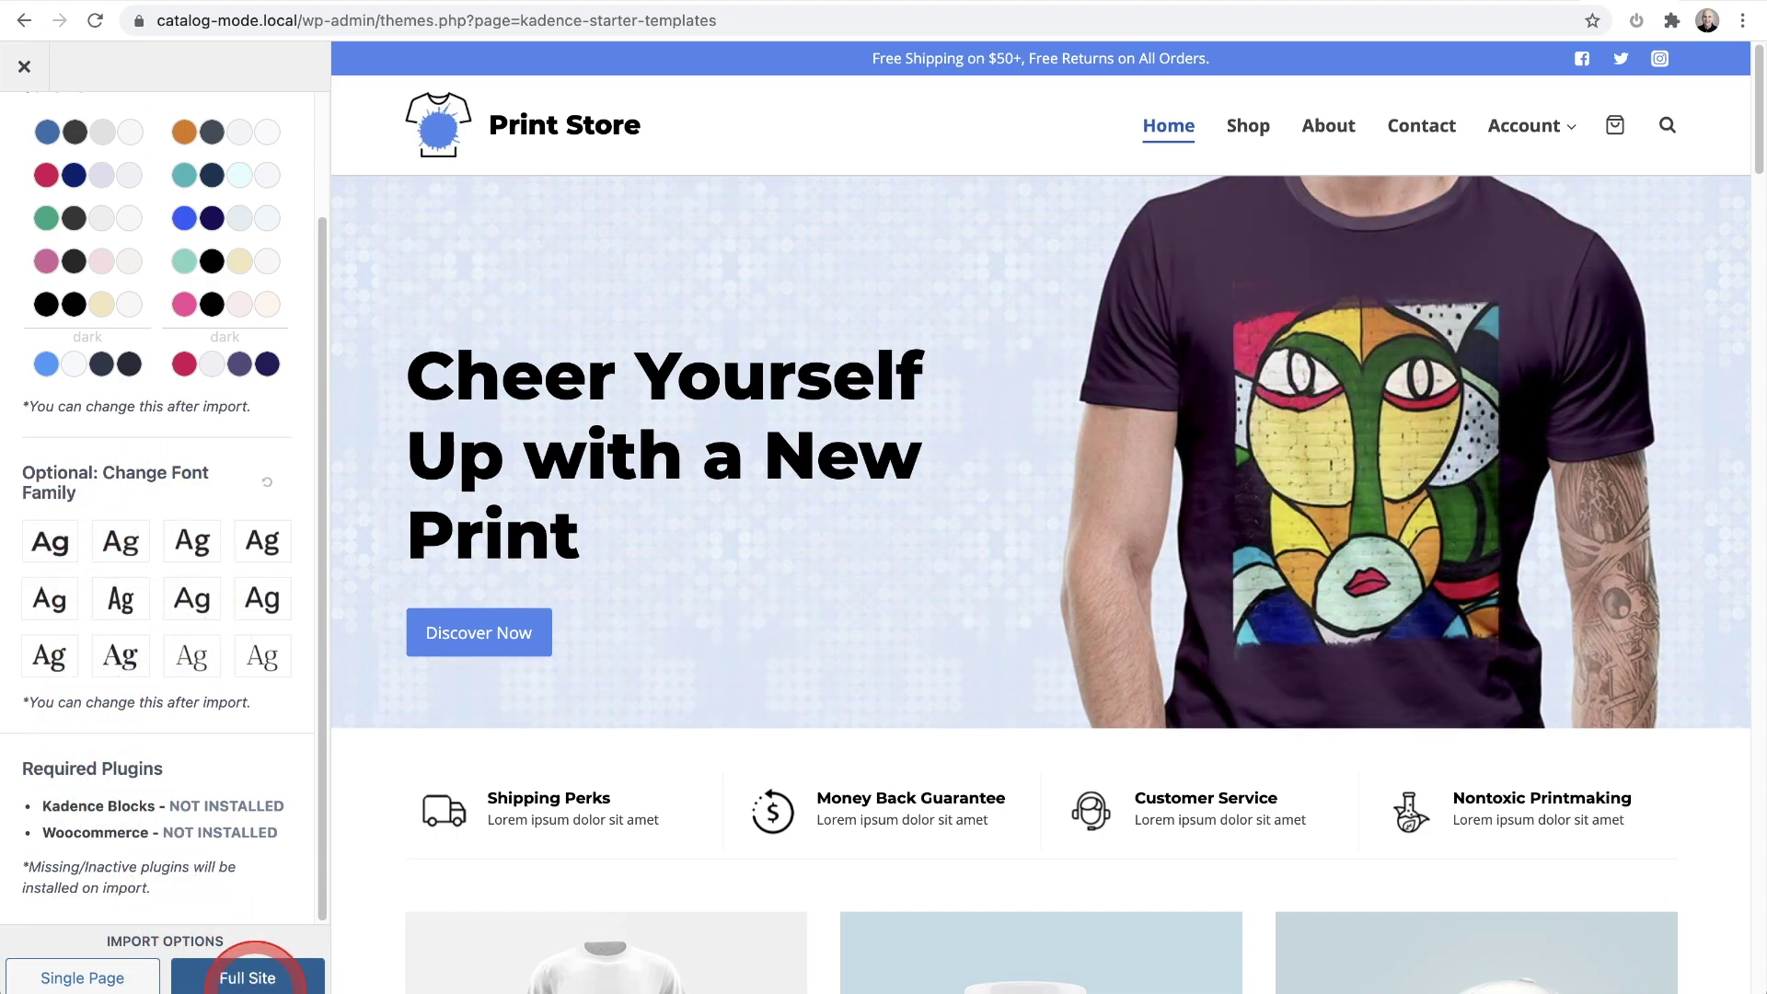
{"action": "left_click", "coordinate": [244, 975]}
{"action": "left_click", "coordinate": [752, 621]}
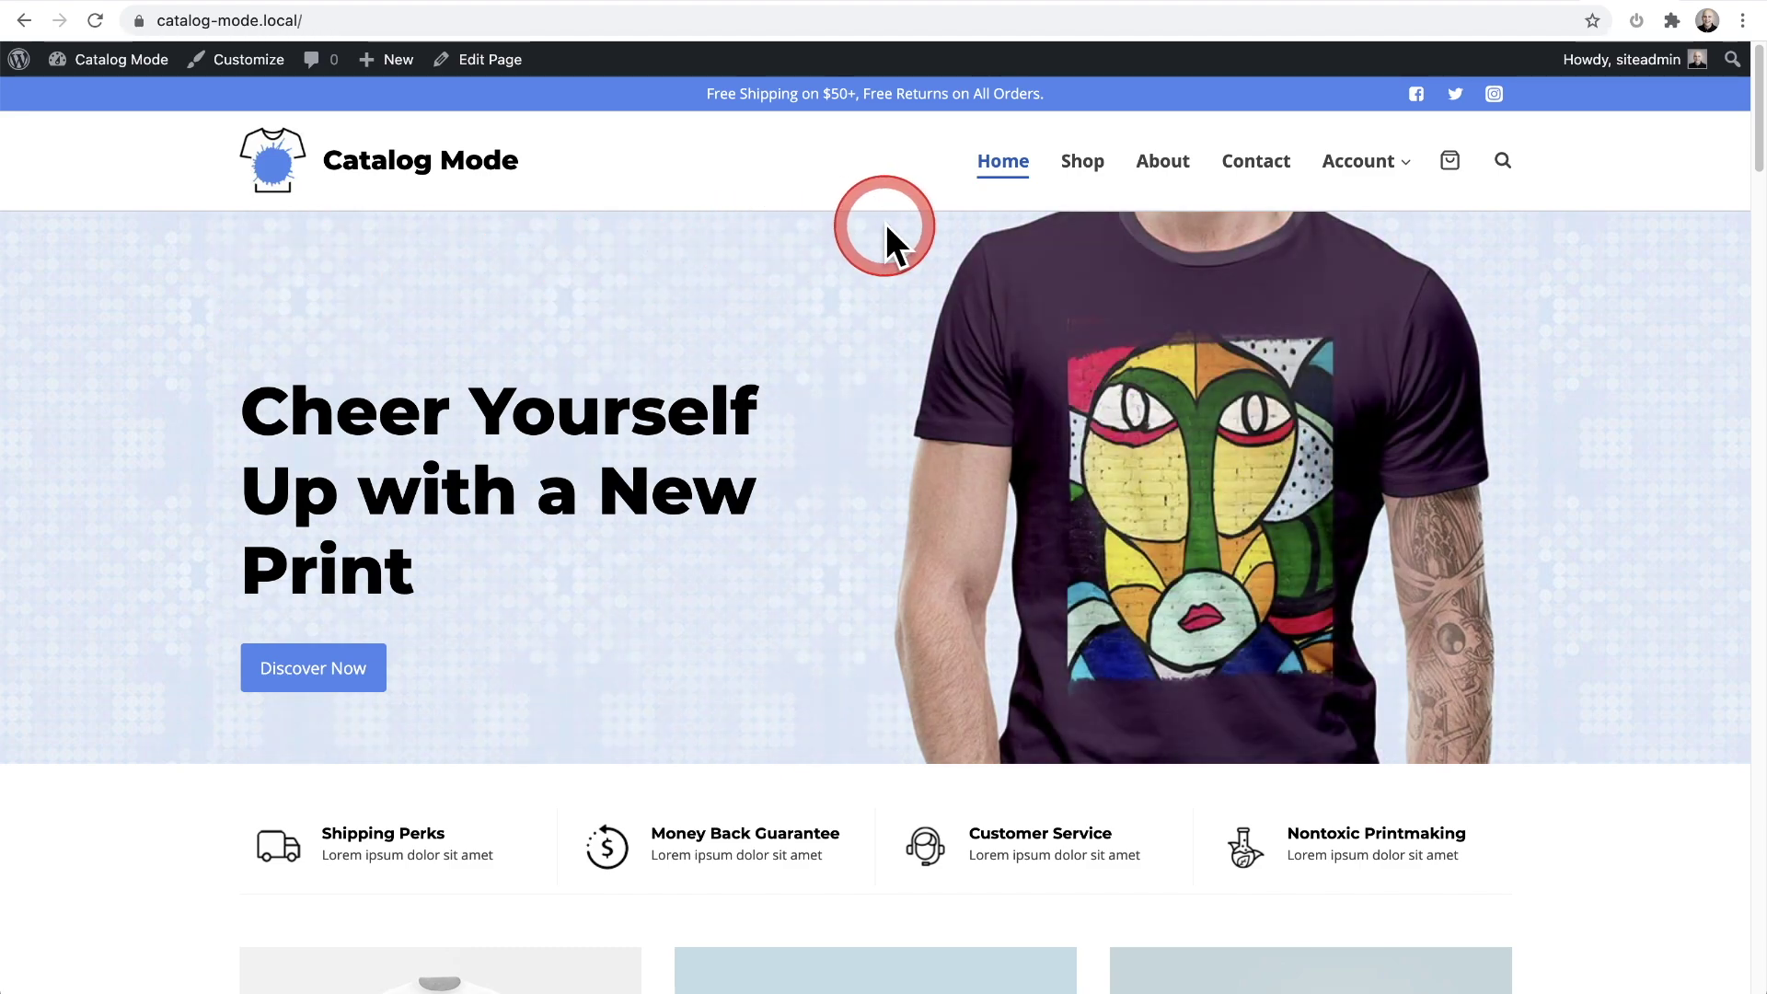
Open the Mug BHeart product from the store's Shop page and examine its price, cart and shipping details.
{"action": "left_click", "coordinate": [1077, 168]}
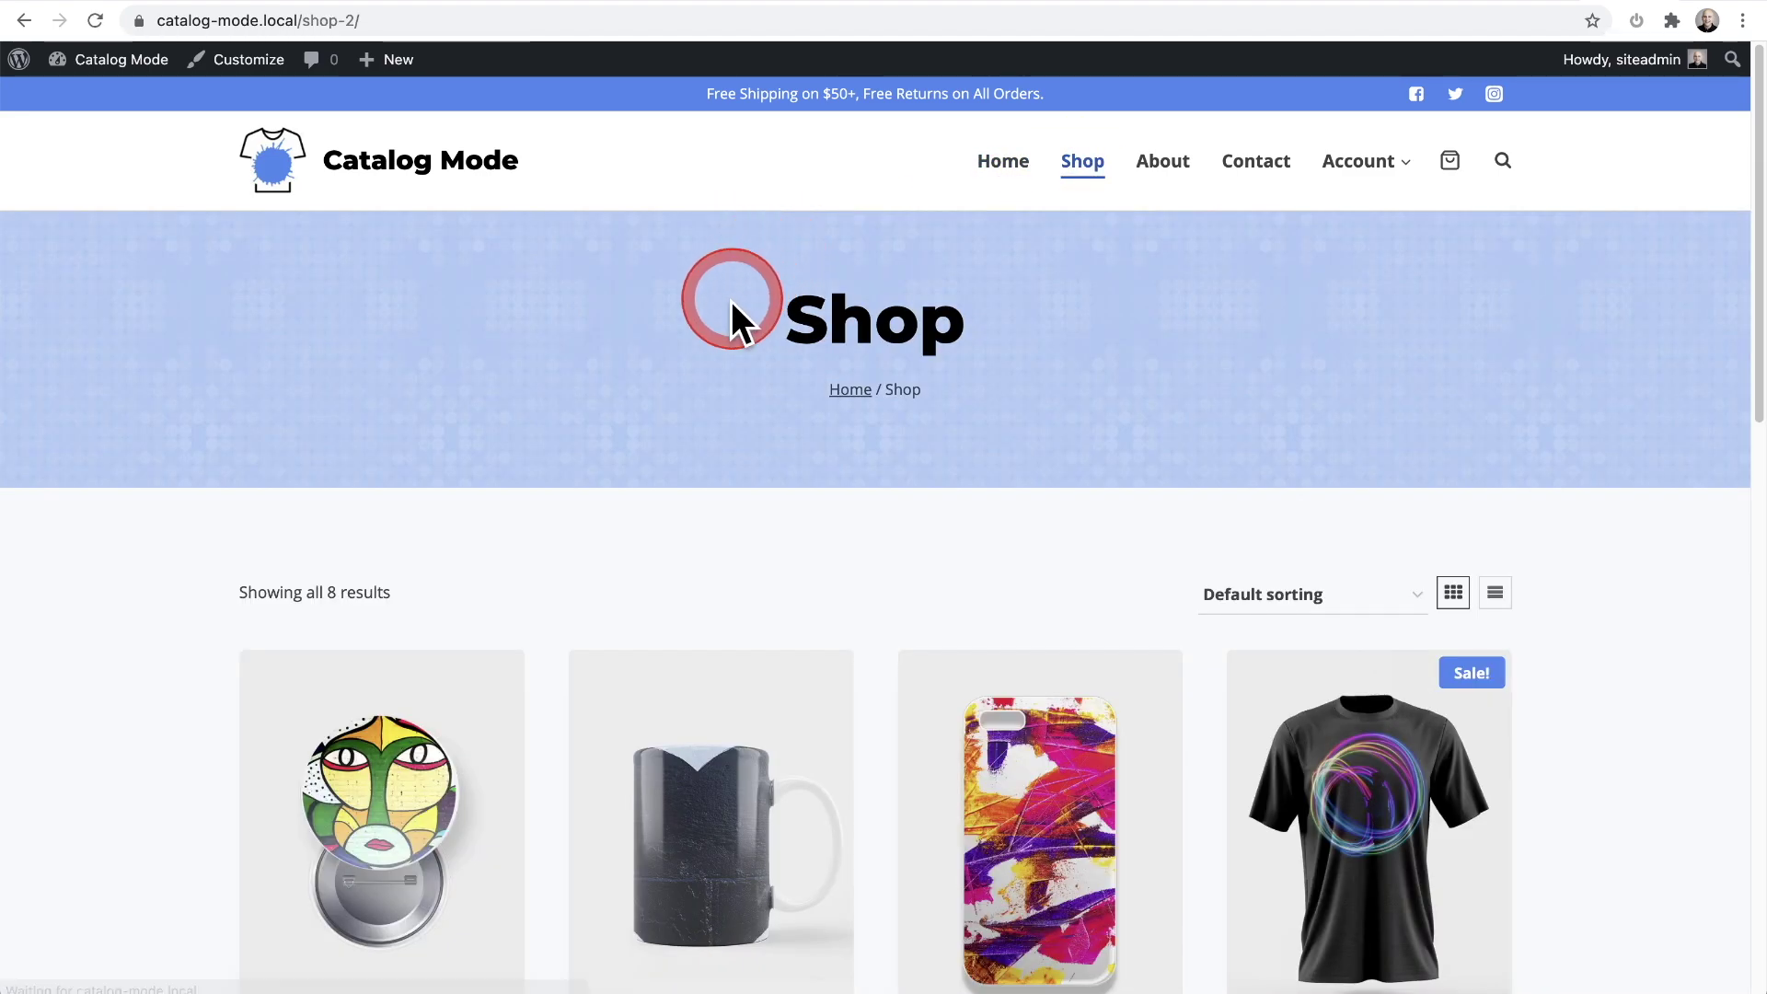
{"action": "left_click", "coordinate": [697, 742]}
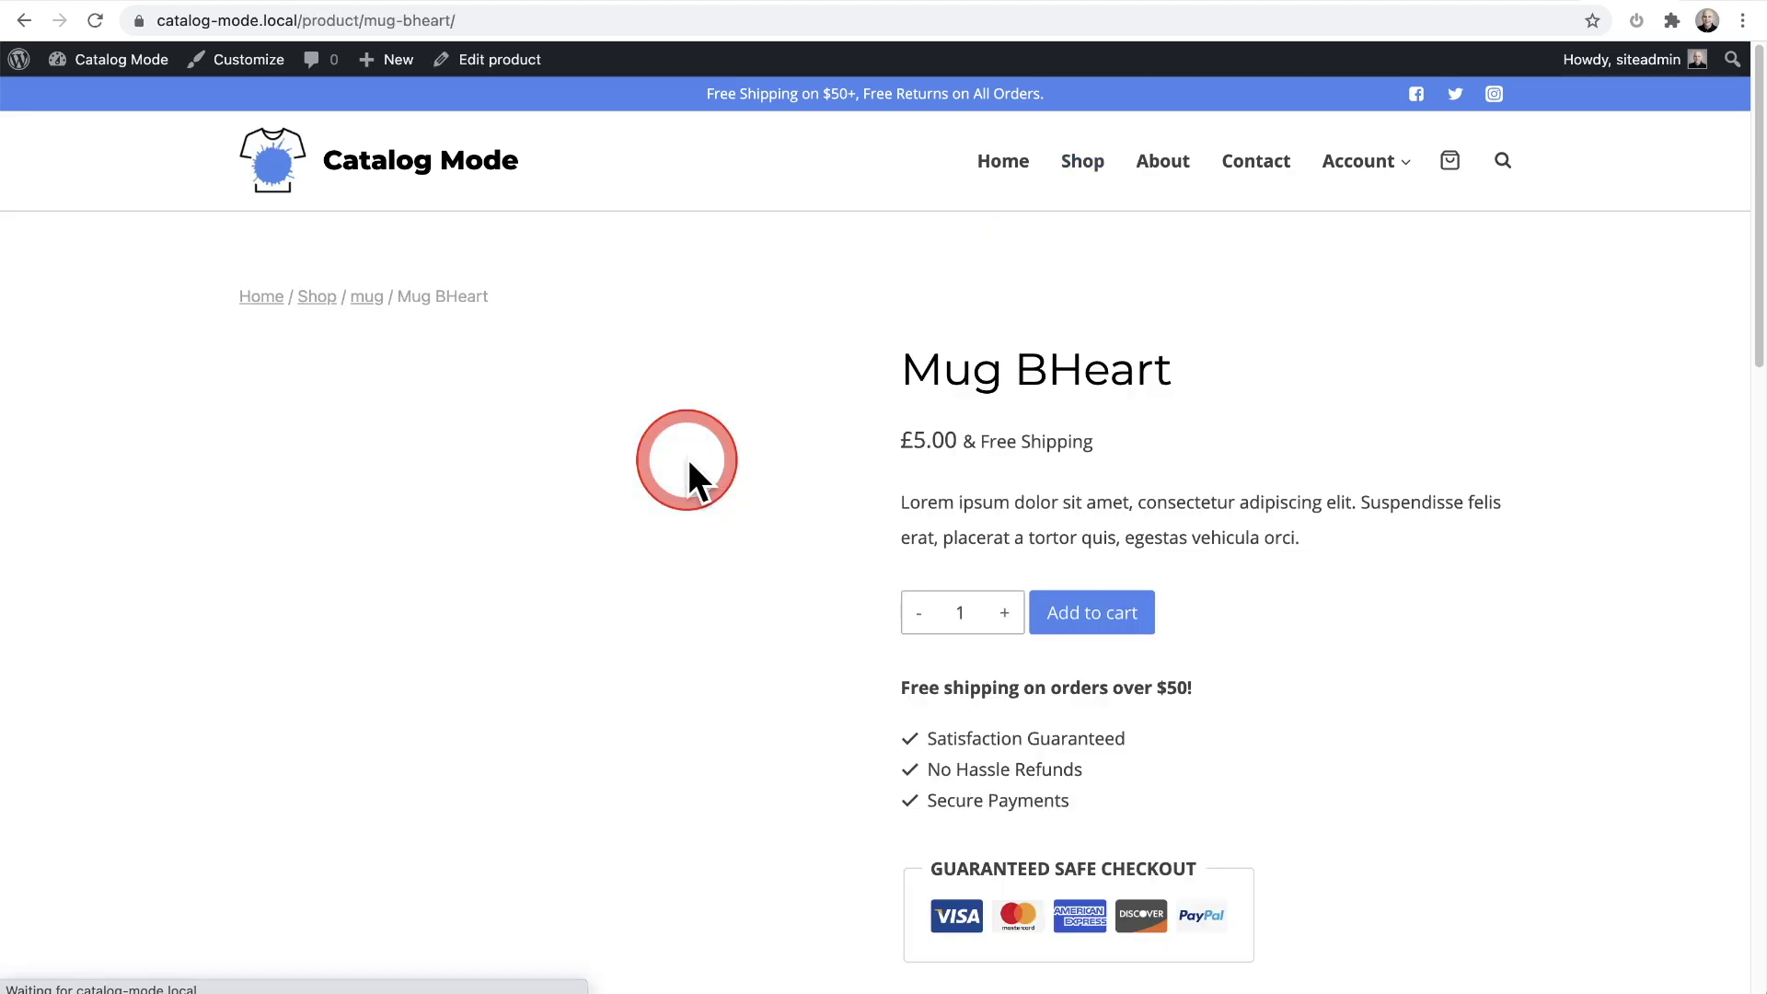
{"action": "scroll", "coordinate": [690, 462], "scroll_direction": "down", "scroll_amount": 3}
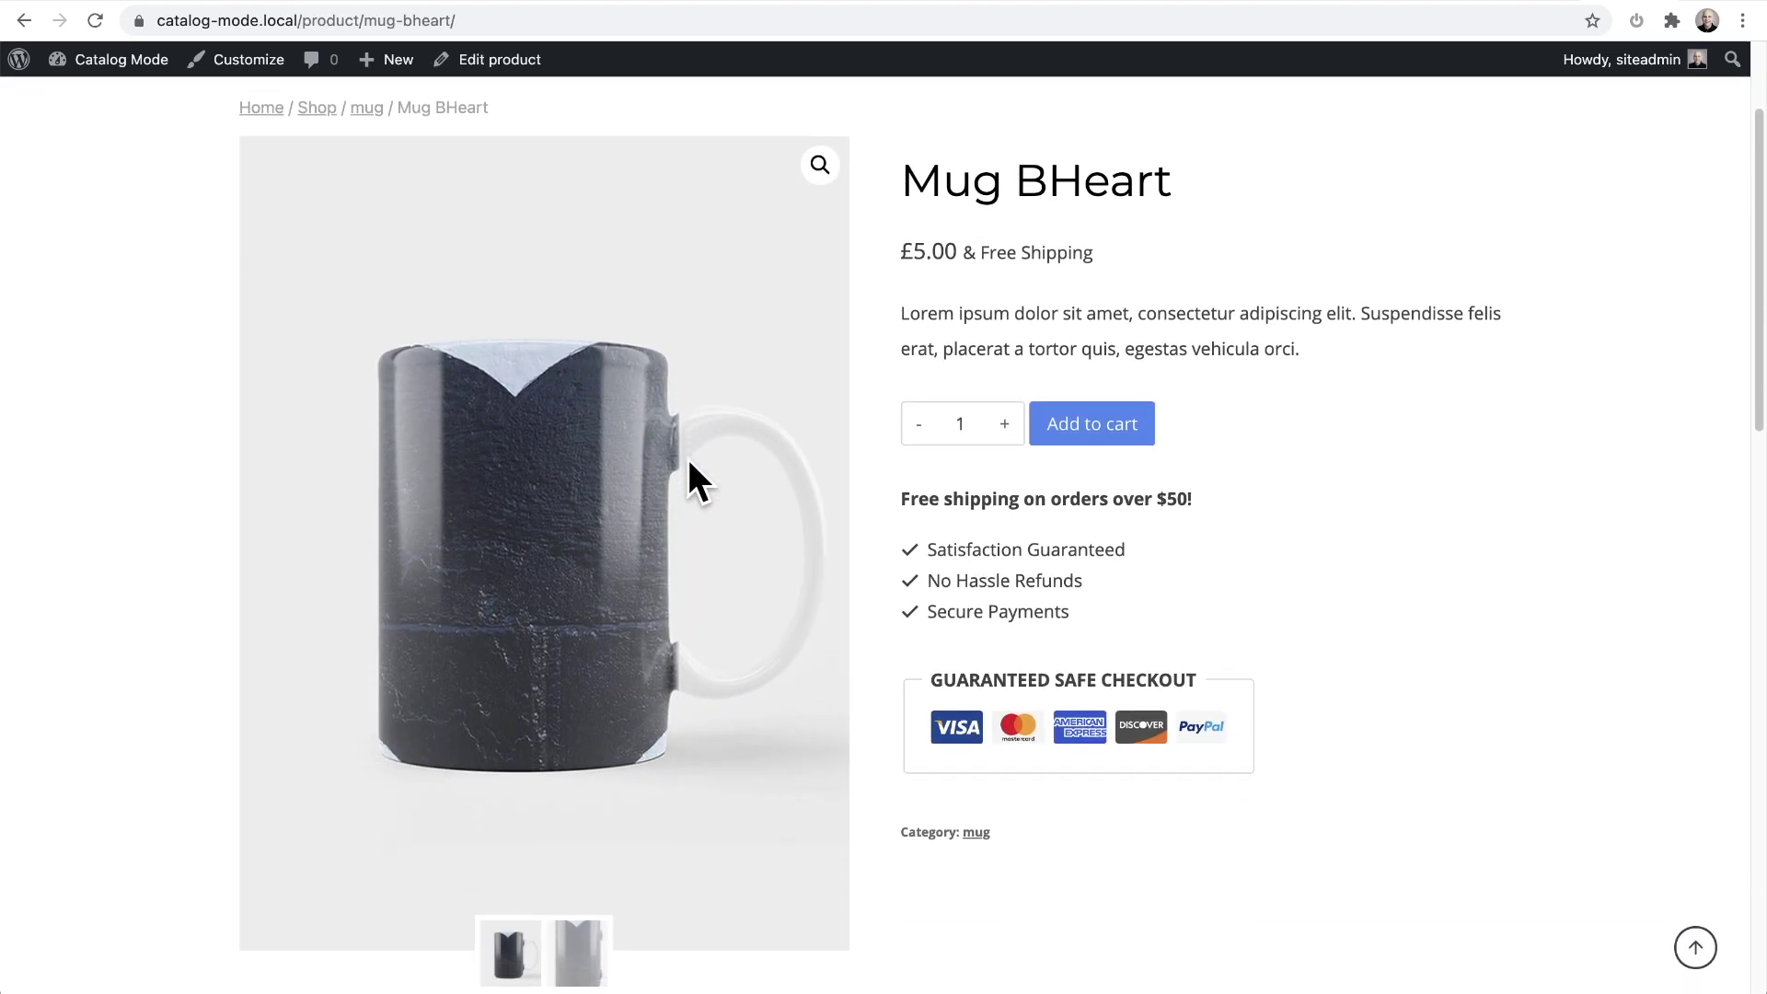
{"action": "left_click", "coordinate": [1108, 553]}
{"action": "left_click", "coordinate": [1322, 545]}
{"action": "scroll", "coordinate": [1321, 545], "scroll_direction": "down", "scroll_amount": 6}
{"action": "scroll", "coordinate": [1321, 543], "scroll_direction": "up", "scroll_amount": 8}
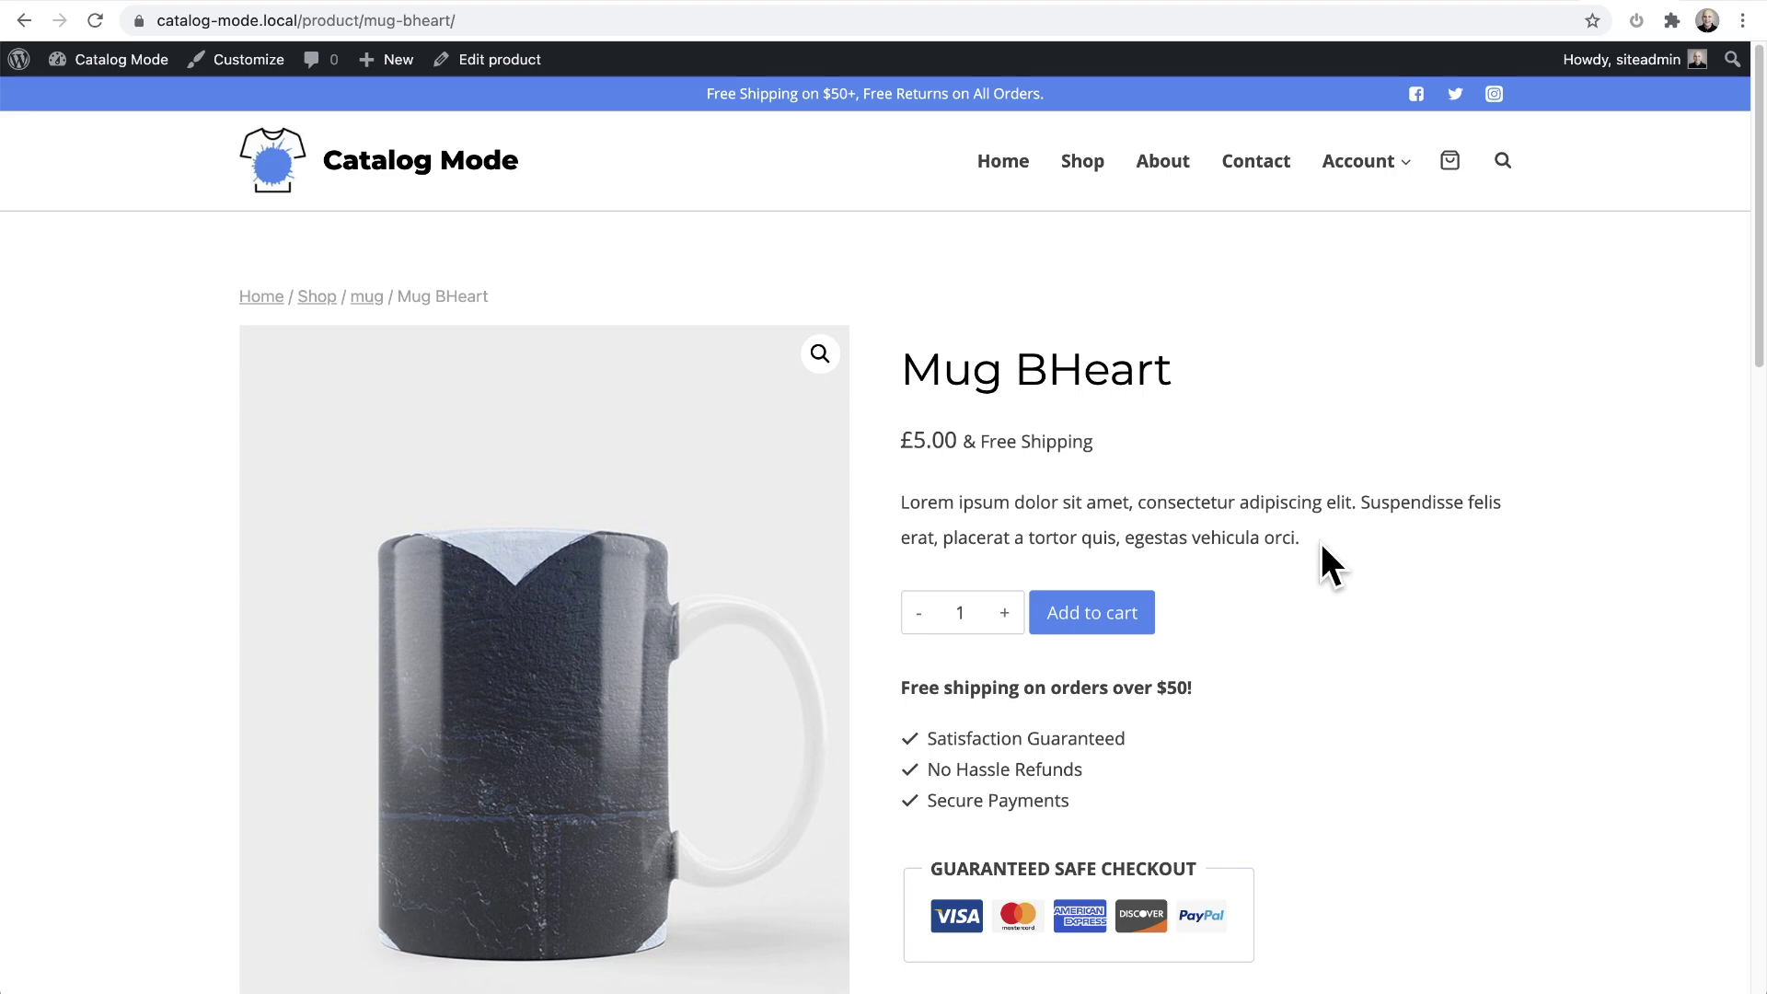
Open the WooCommerce Single Product Layout settings in the site customizer and go to the Product Elements list.
{"action": "left_click", "coordinate": [241, 60]}
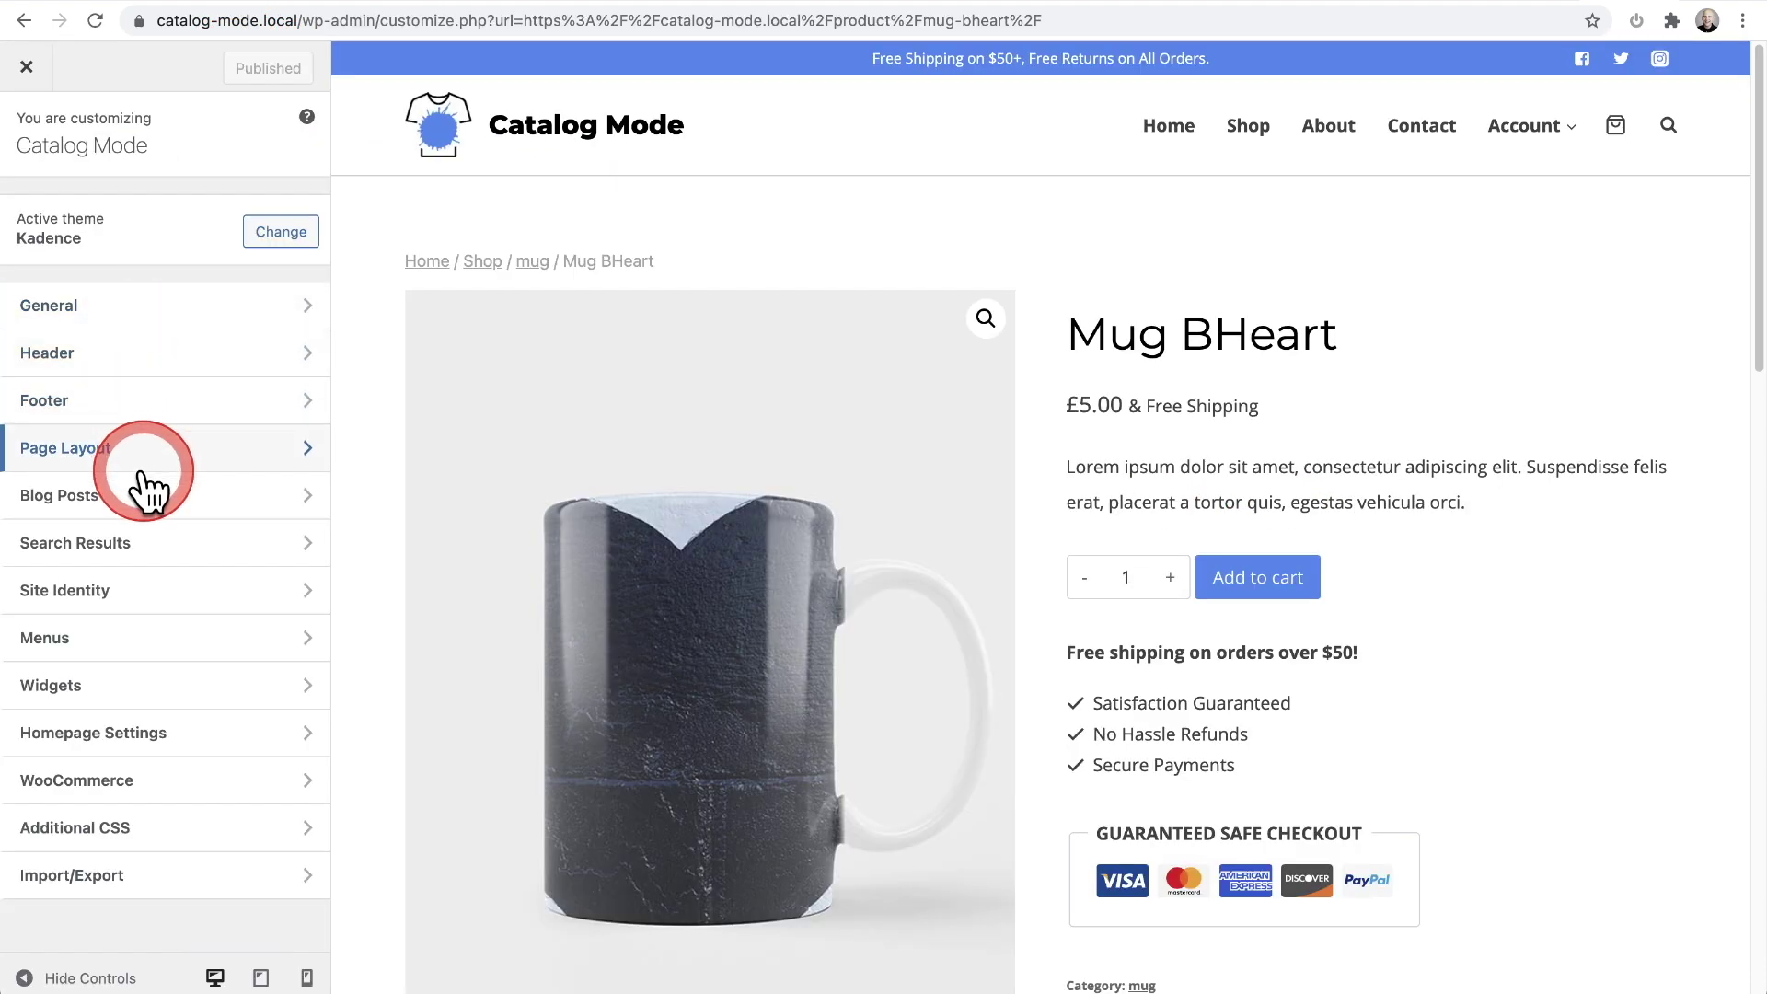
{"action": "left_click", "coordinate": [130, 778]}
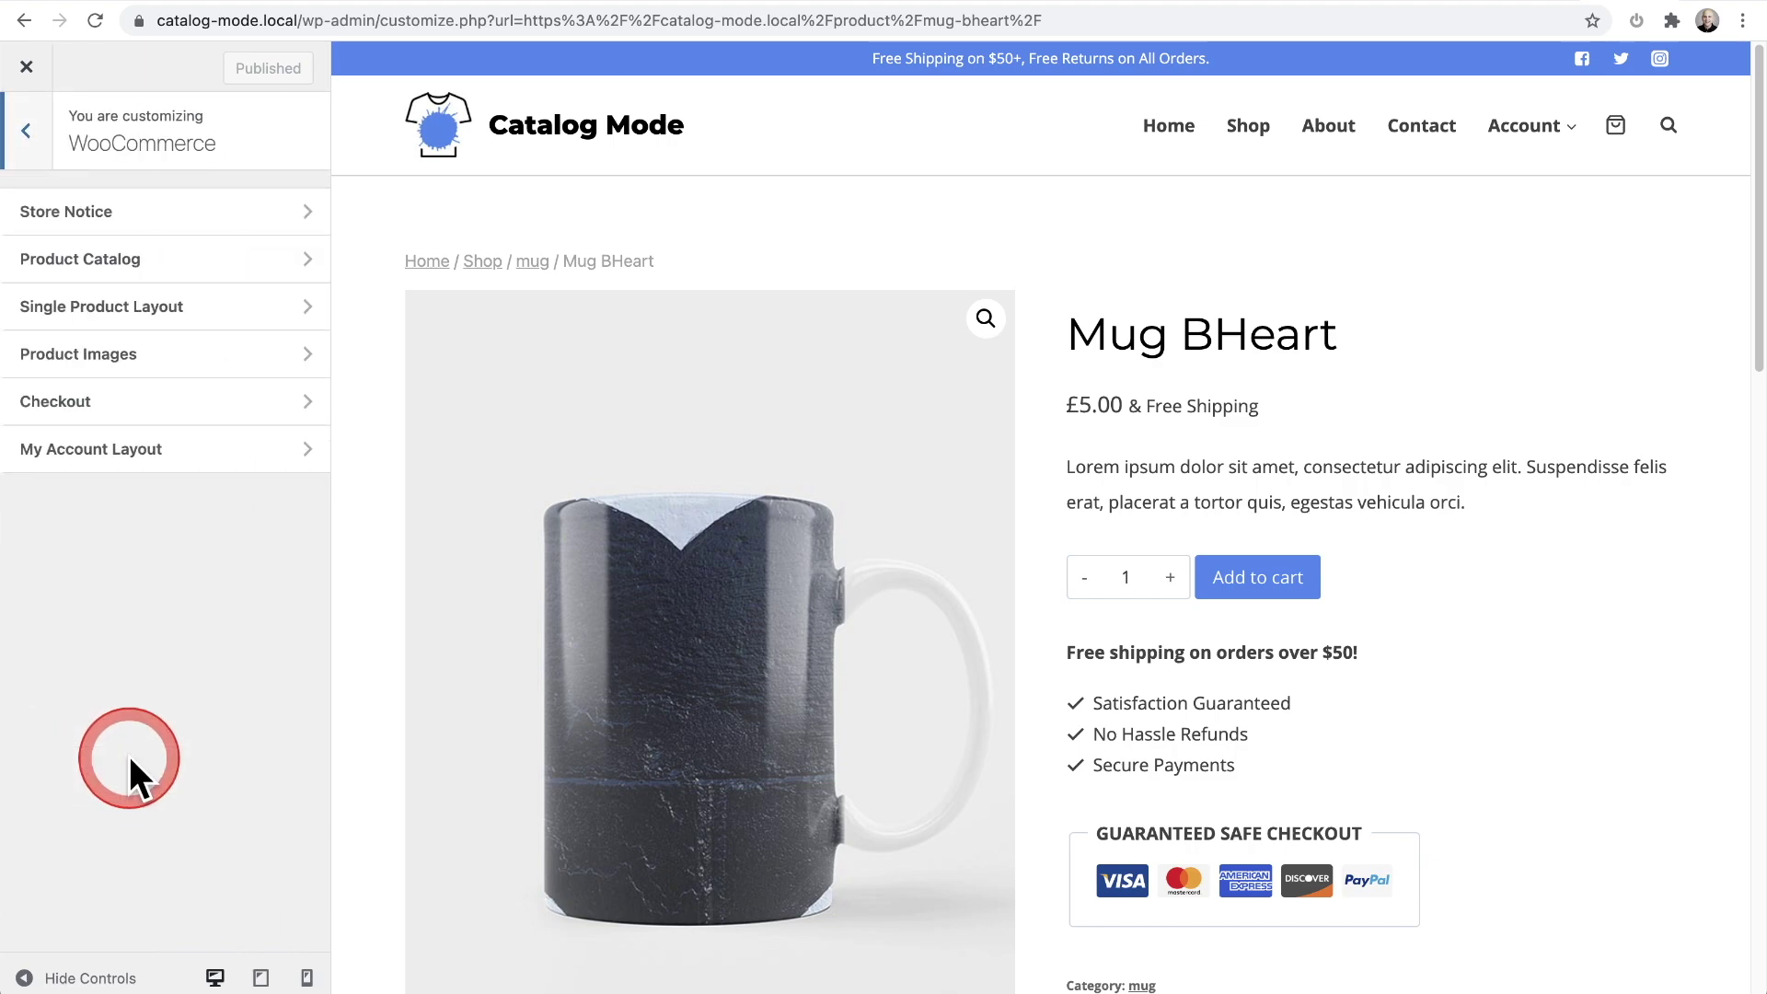
{"action": "left_click", "coordinate": [60, 321]}
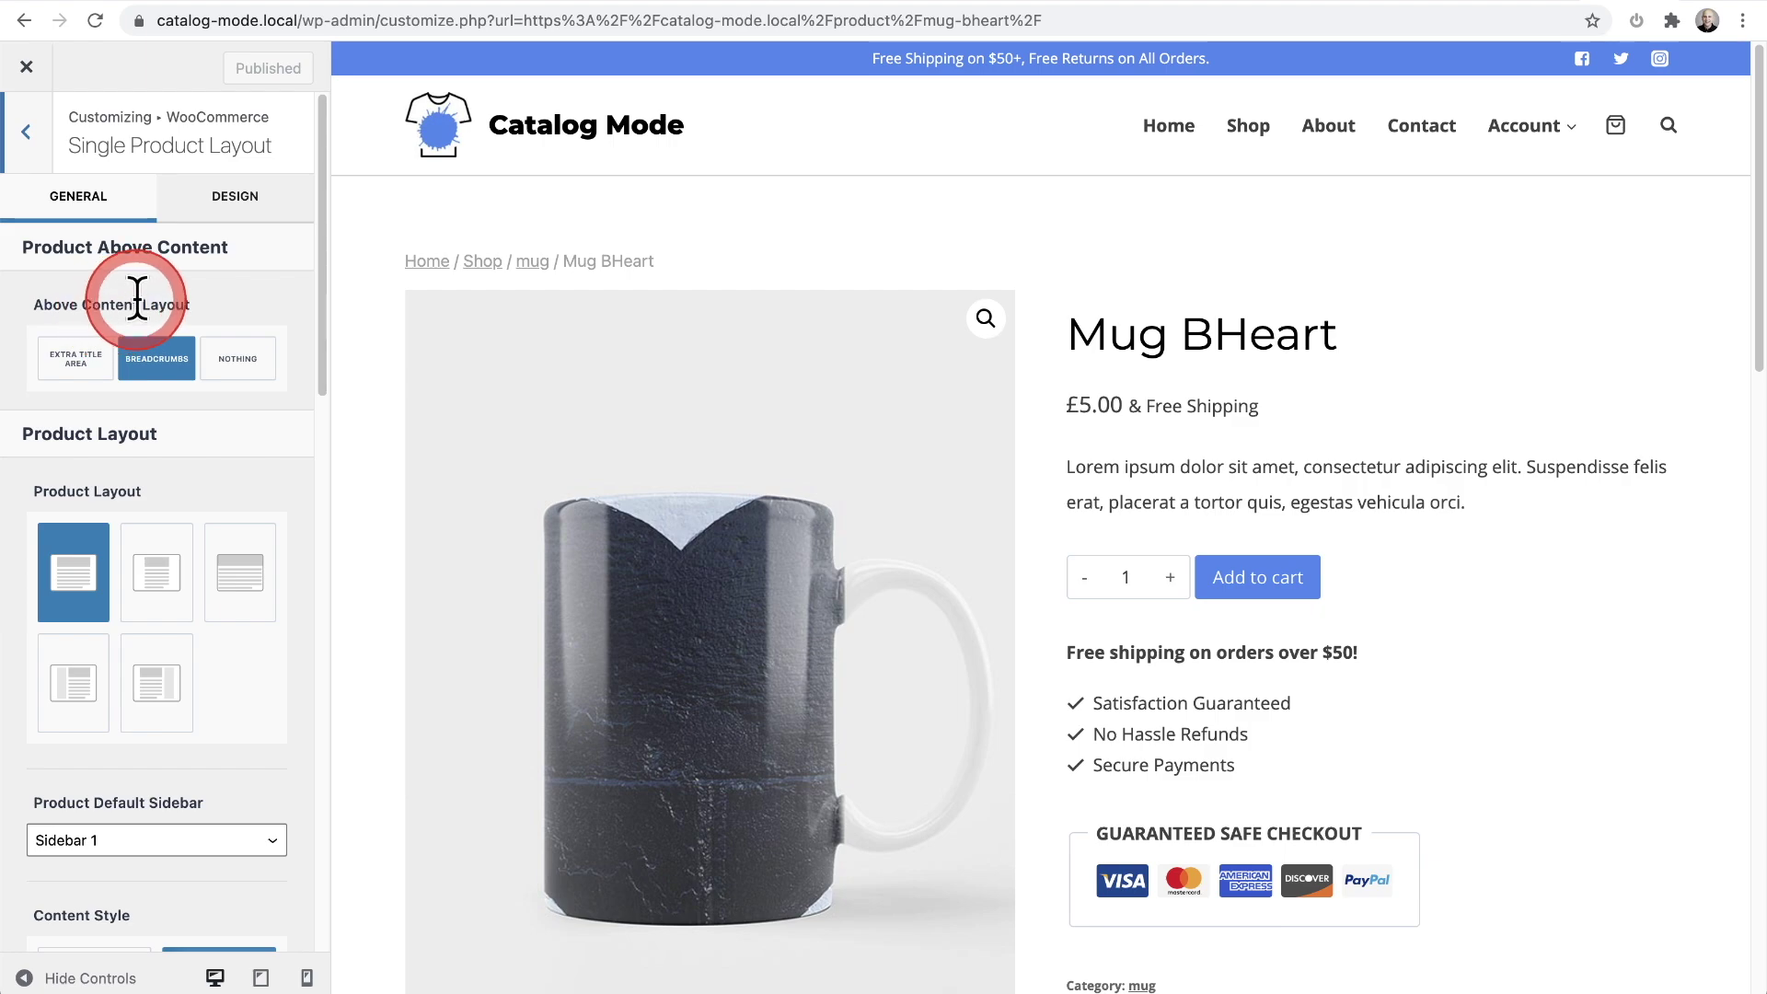
{"action": "scroll", "coordinate": [213, 422], "scroll_direction": "down", "scroll_amount": 10}
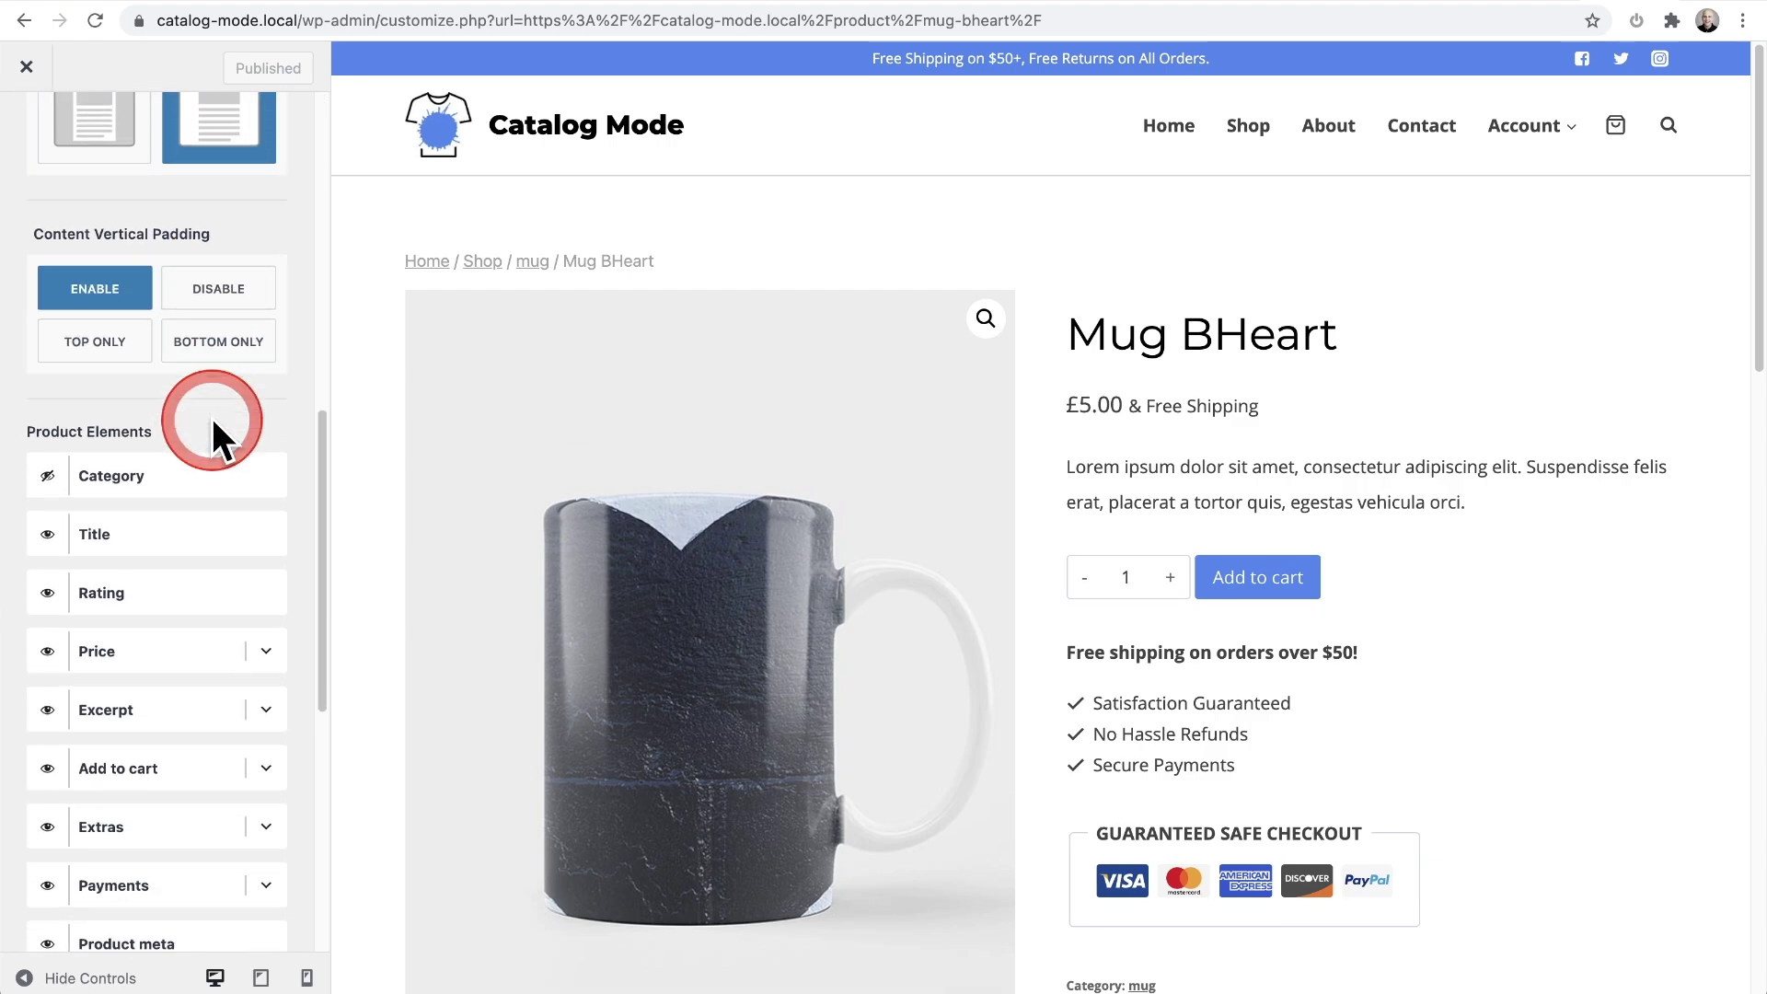
{"action": "scroll", "coordinate": [212, 418], "scroll_direction": "down", "scroll_amount": 3}
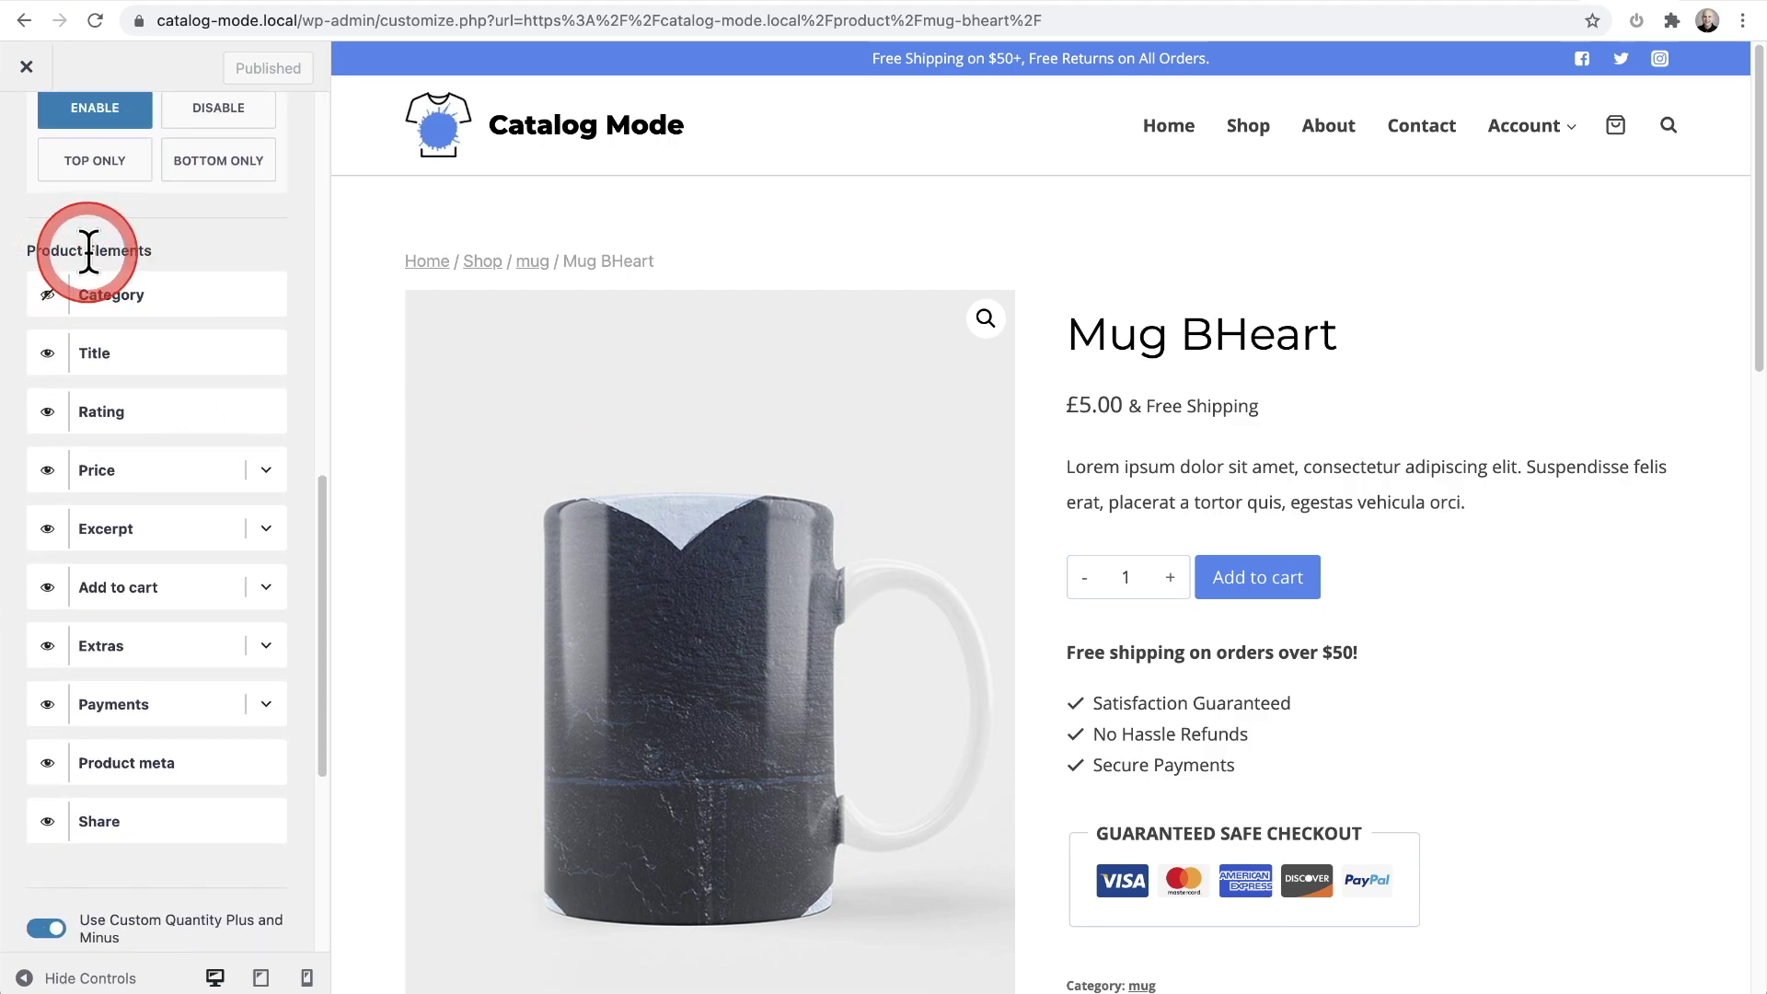
{"action": "scroll", "coordinate": [89, 251], "scroll_direction": "down", "scroll_amount": 2}
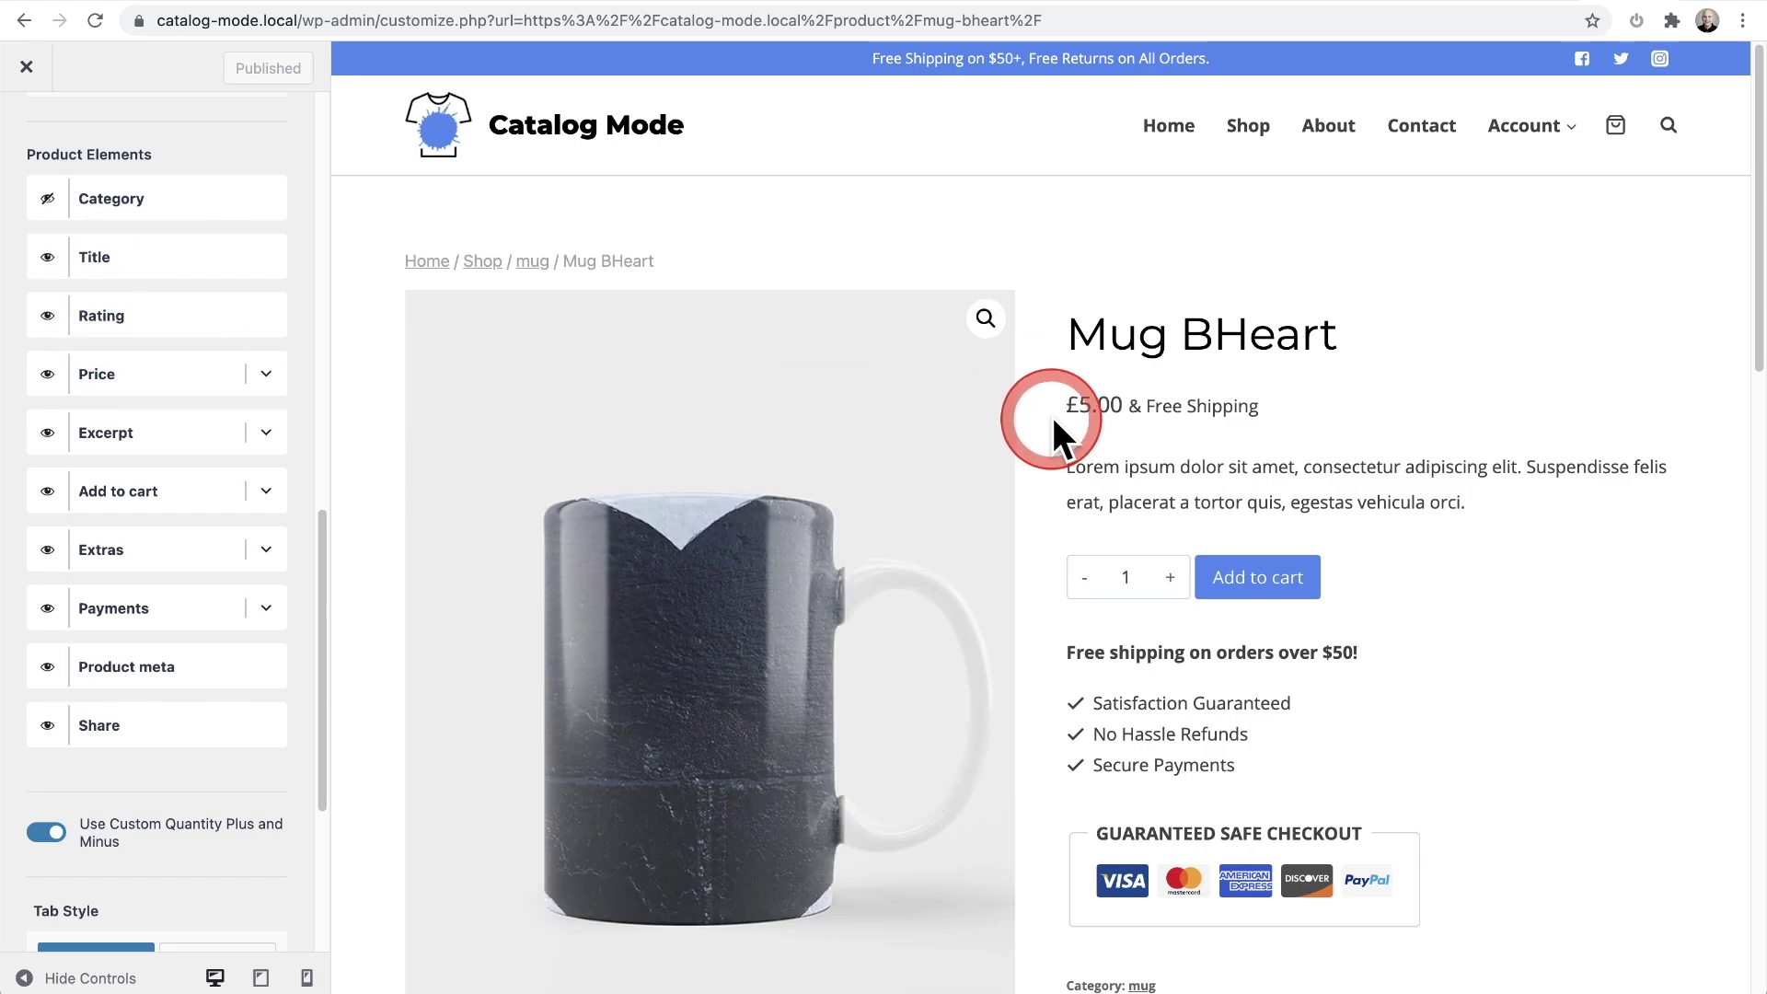
Hide the Price and Add to cart elements in the single product layout.
{"action": "left_click", "coordinate": [47, 374]}
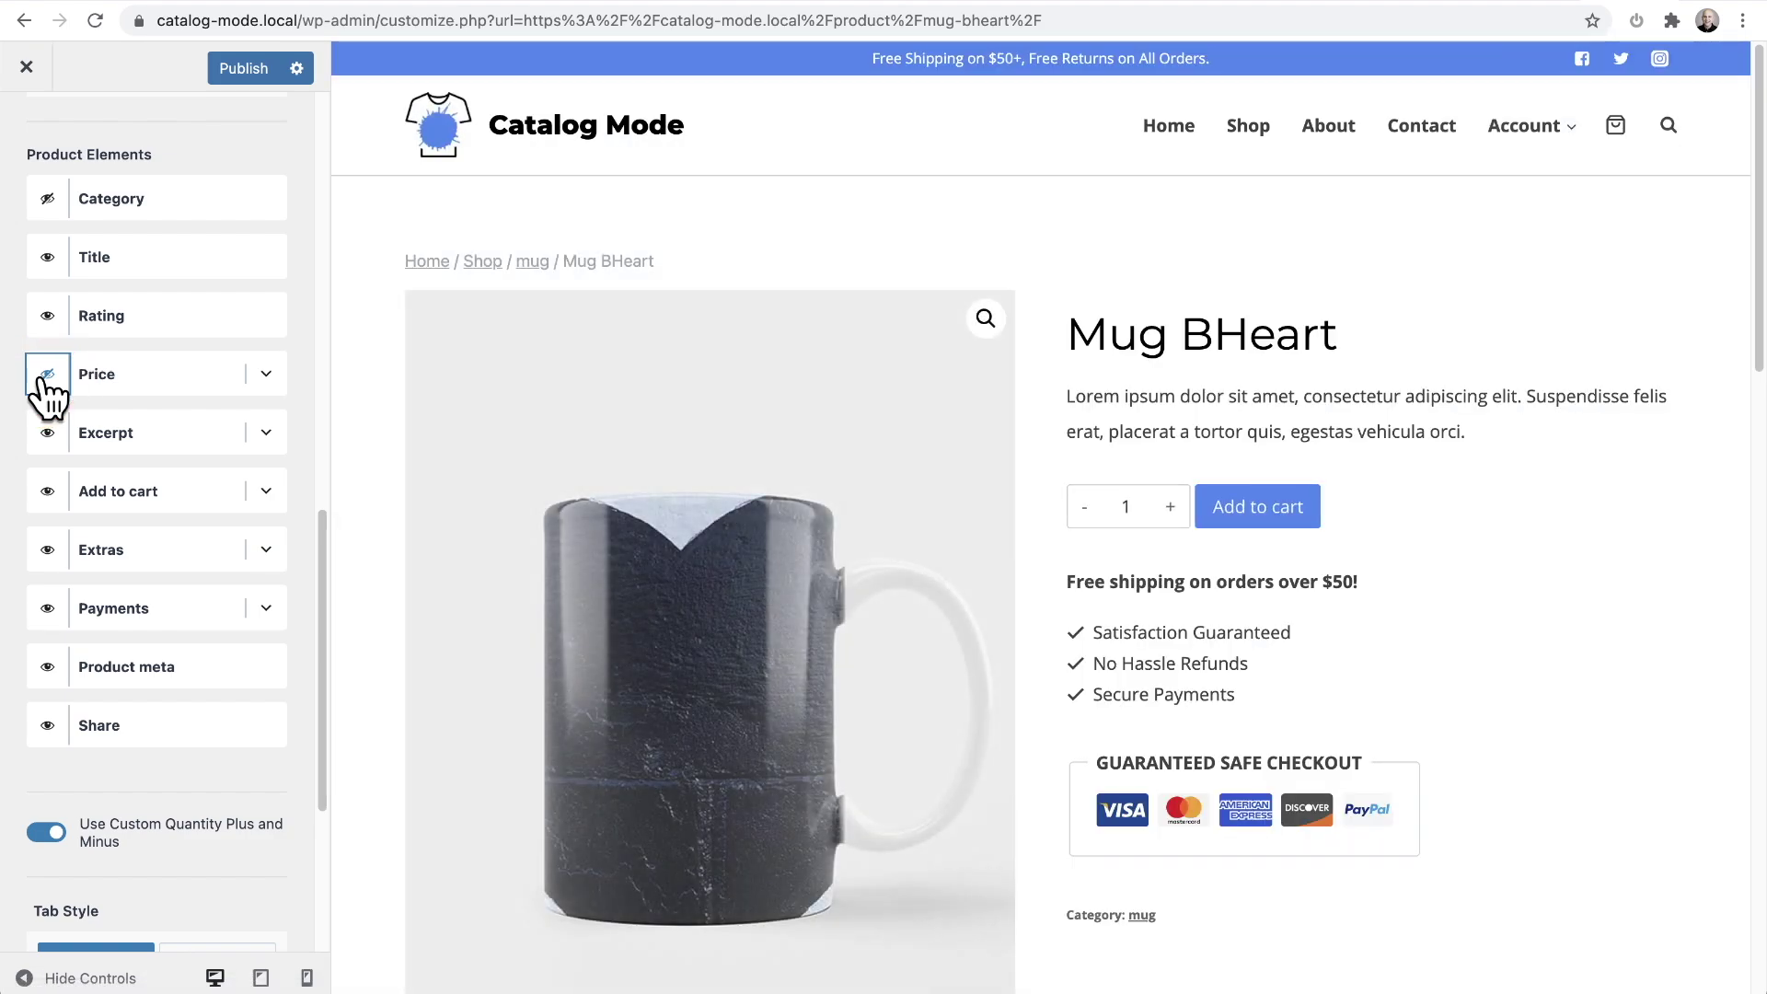
{"action": "left_click", "coordinate": [48, 490]}
{"action": "left_click", "coordinate": [48, 490]}
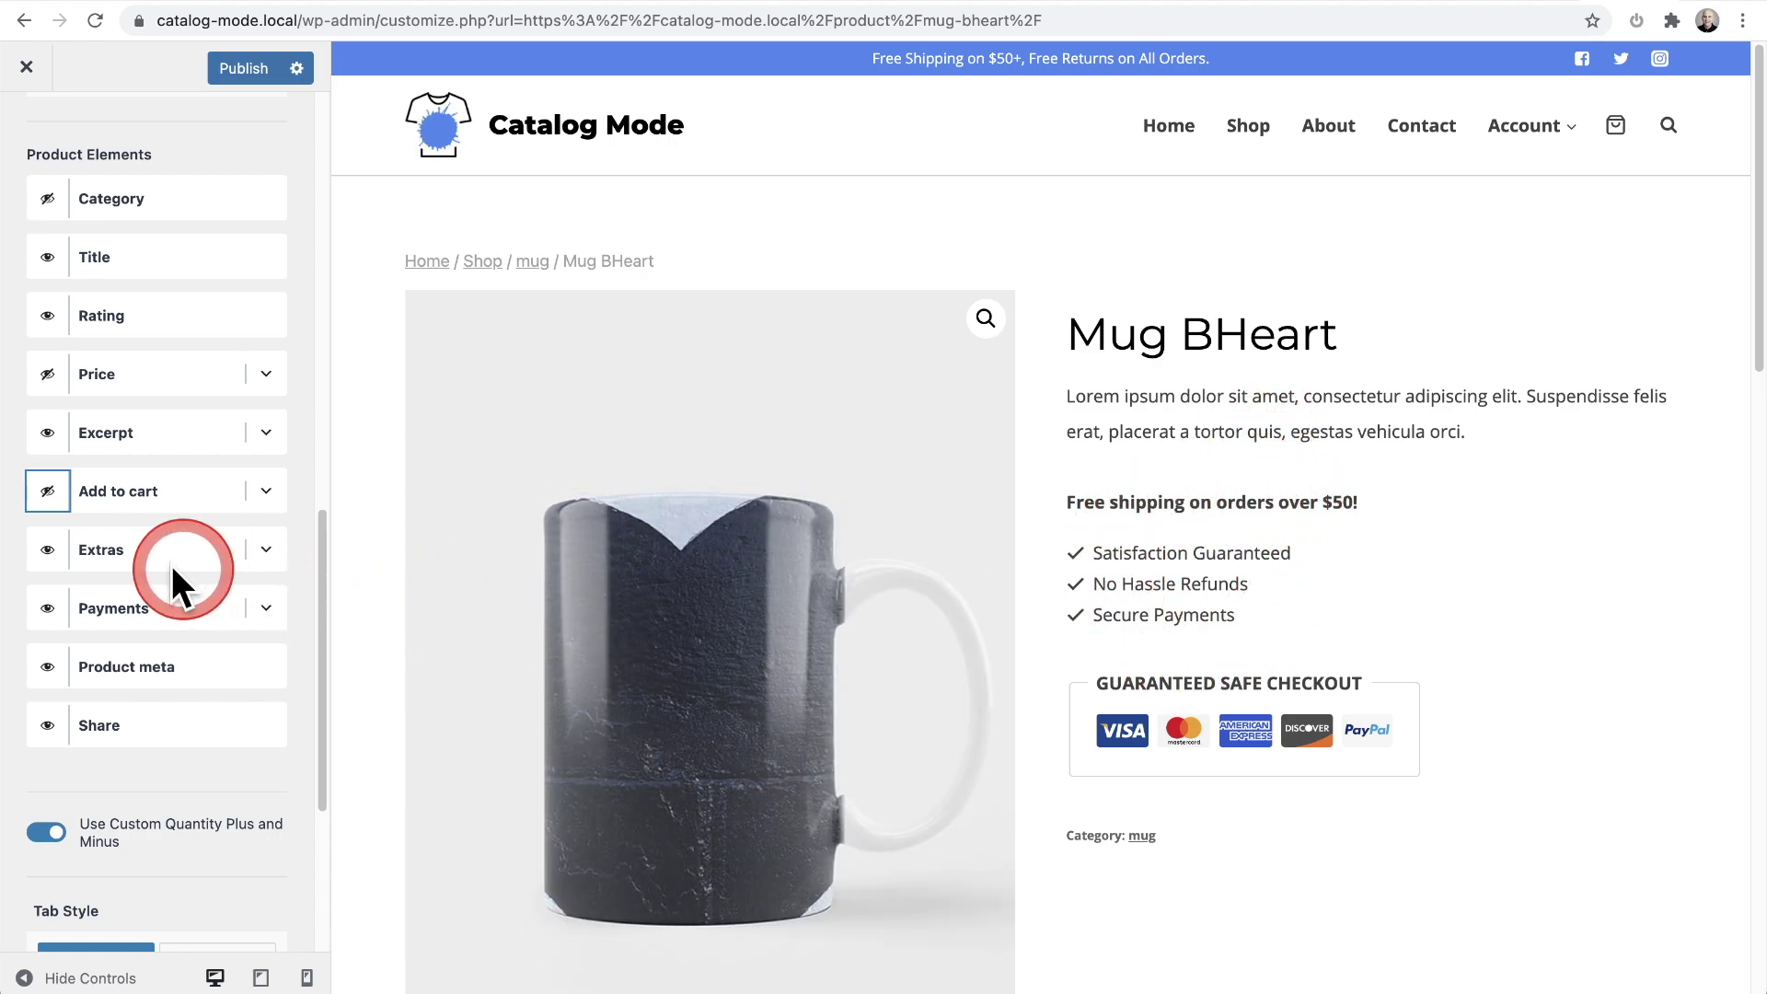
Expand the Extras element's settings and inspect the full text of its Title field.
{"action": "left_click", "coordinate": [266, 549]}
{"action": "scroll", "coordinate": [134, 539], "scroll_direction": "down", "scroll_amount": 4}
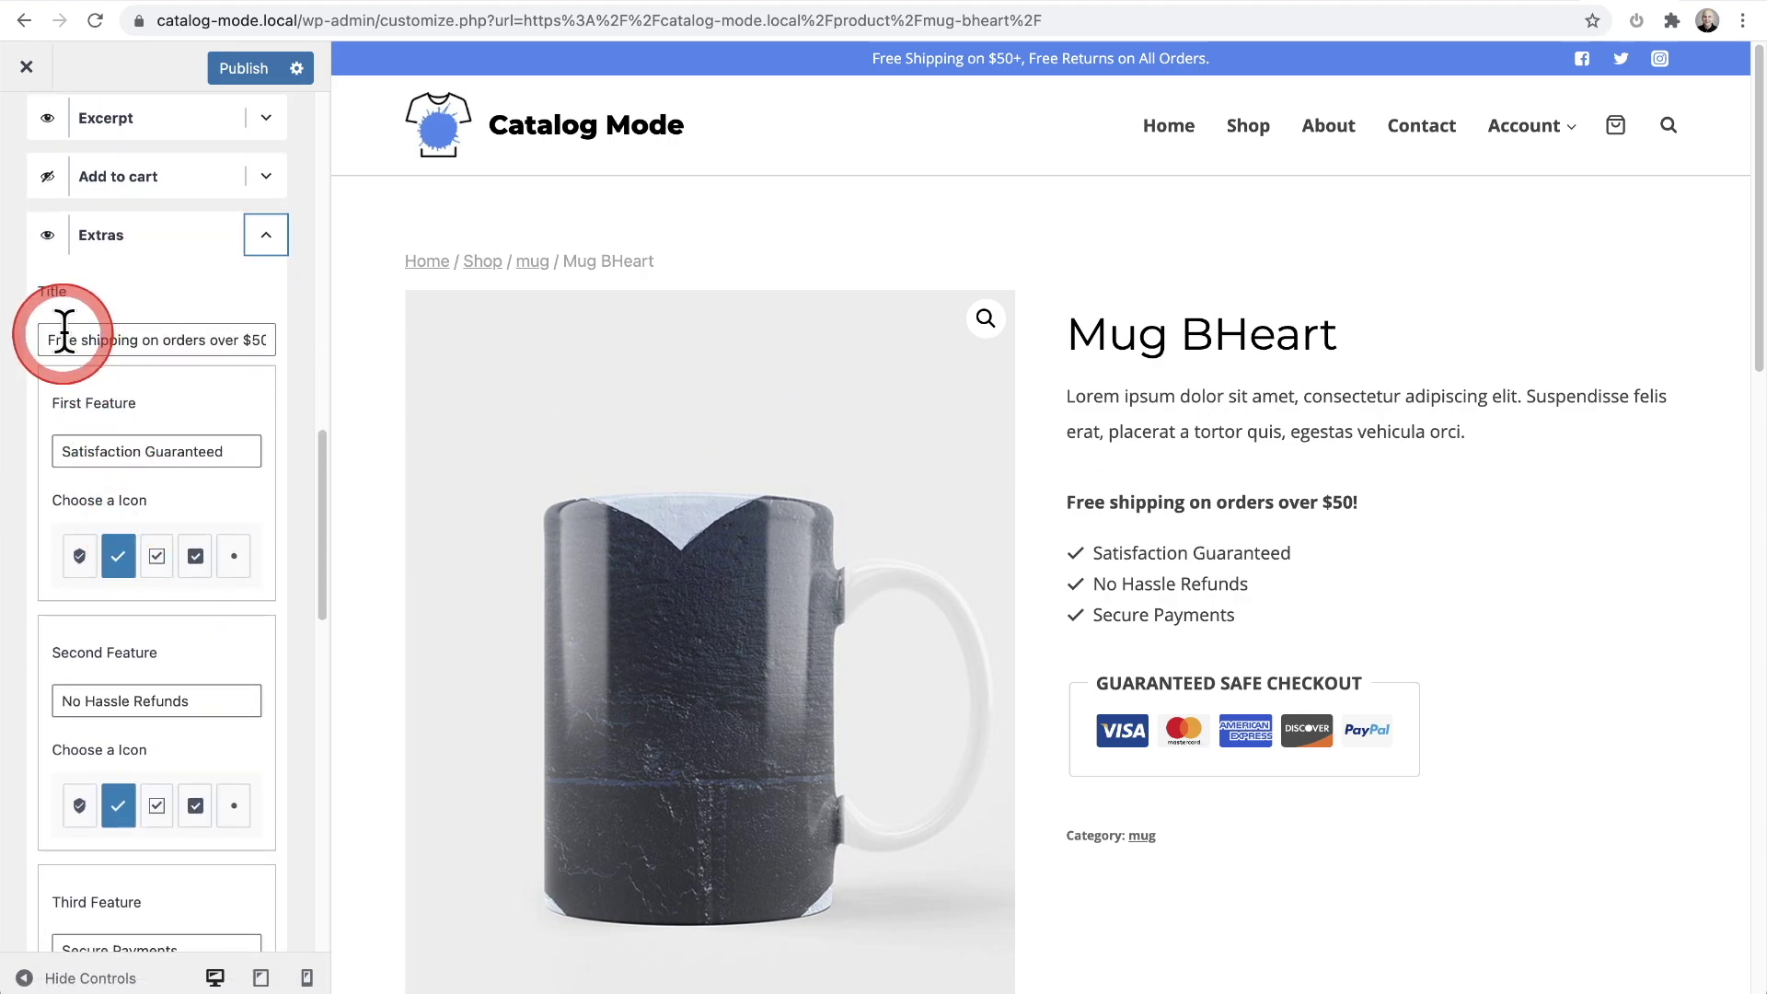
{"action": "double_click", "coordinate": [83, 336]}
{"action": "left_click", "coordinate": [265, 340]}
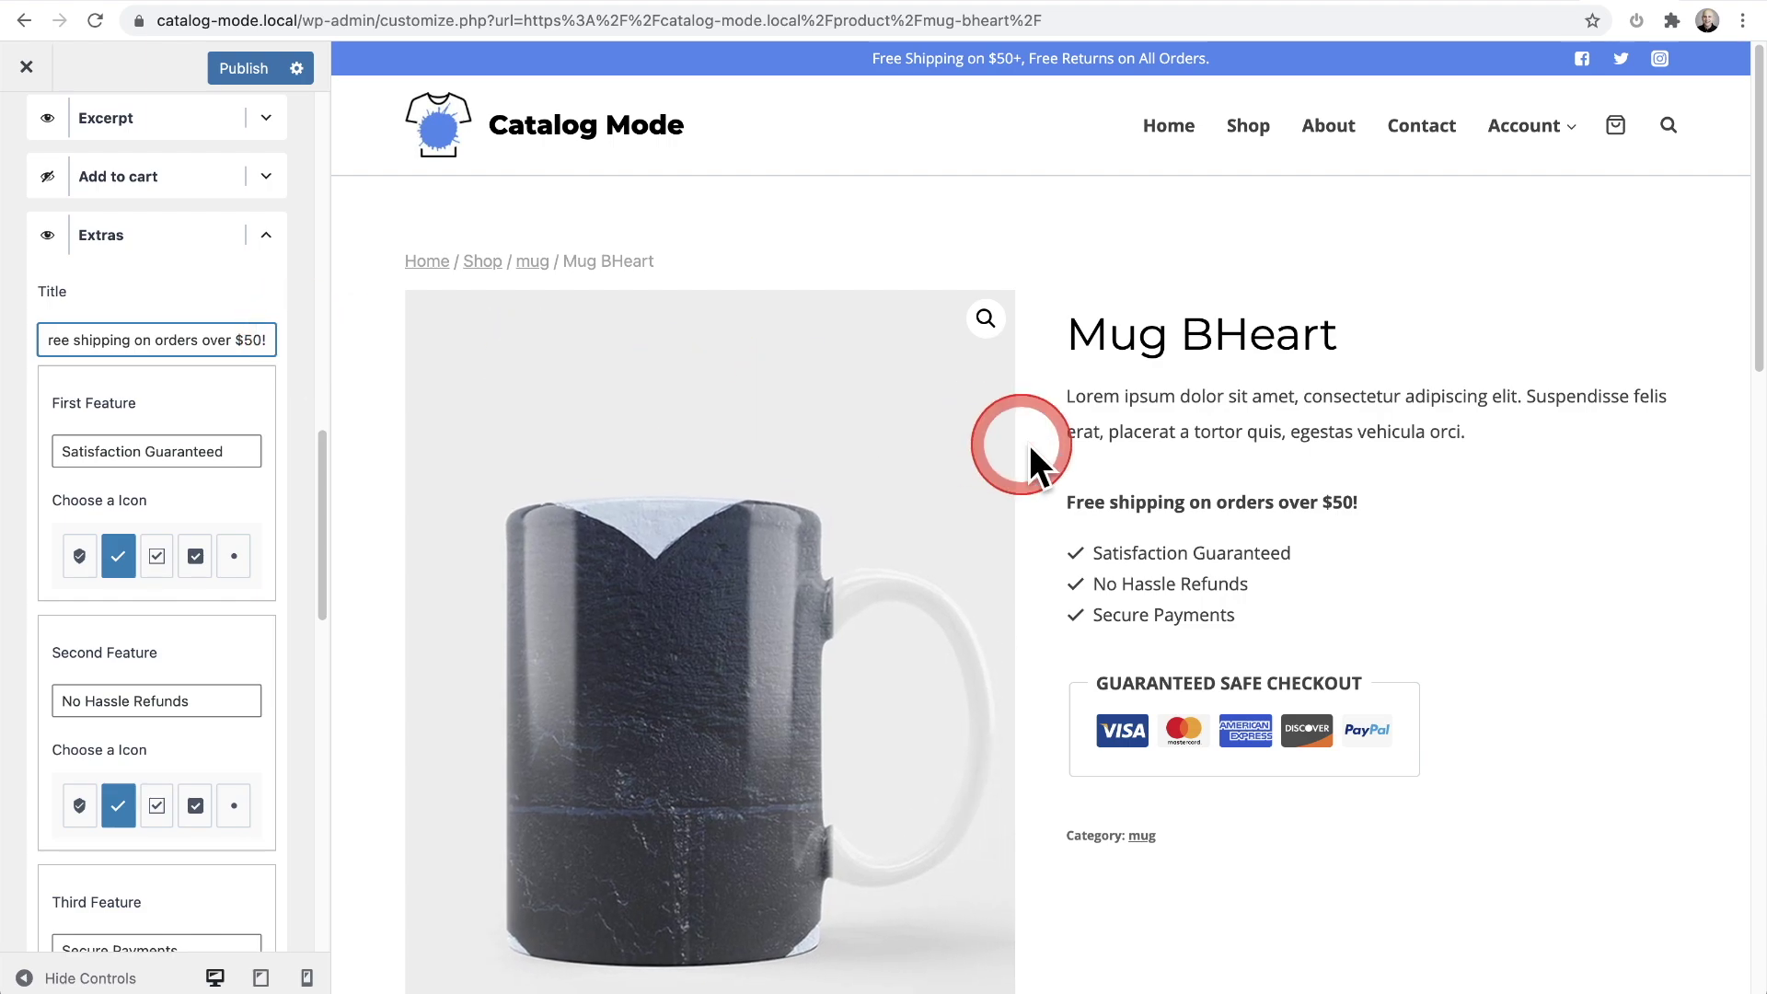
Replace the Extras title with a "Call for a quote" message including the phone number, and hide the Payments element.
{"action": "left_click", "coordinate": [129, 337]}
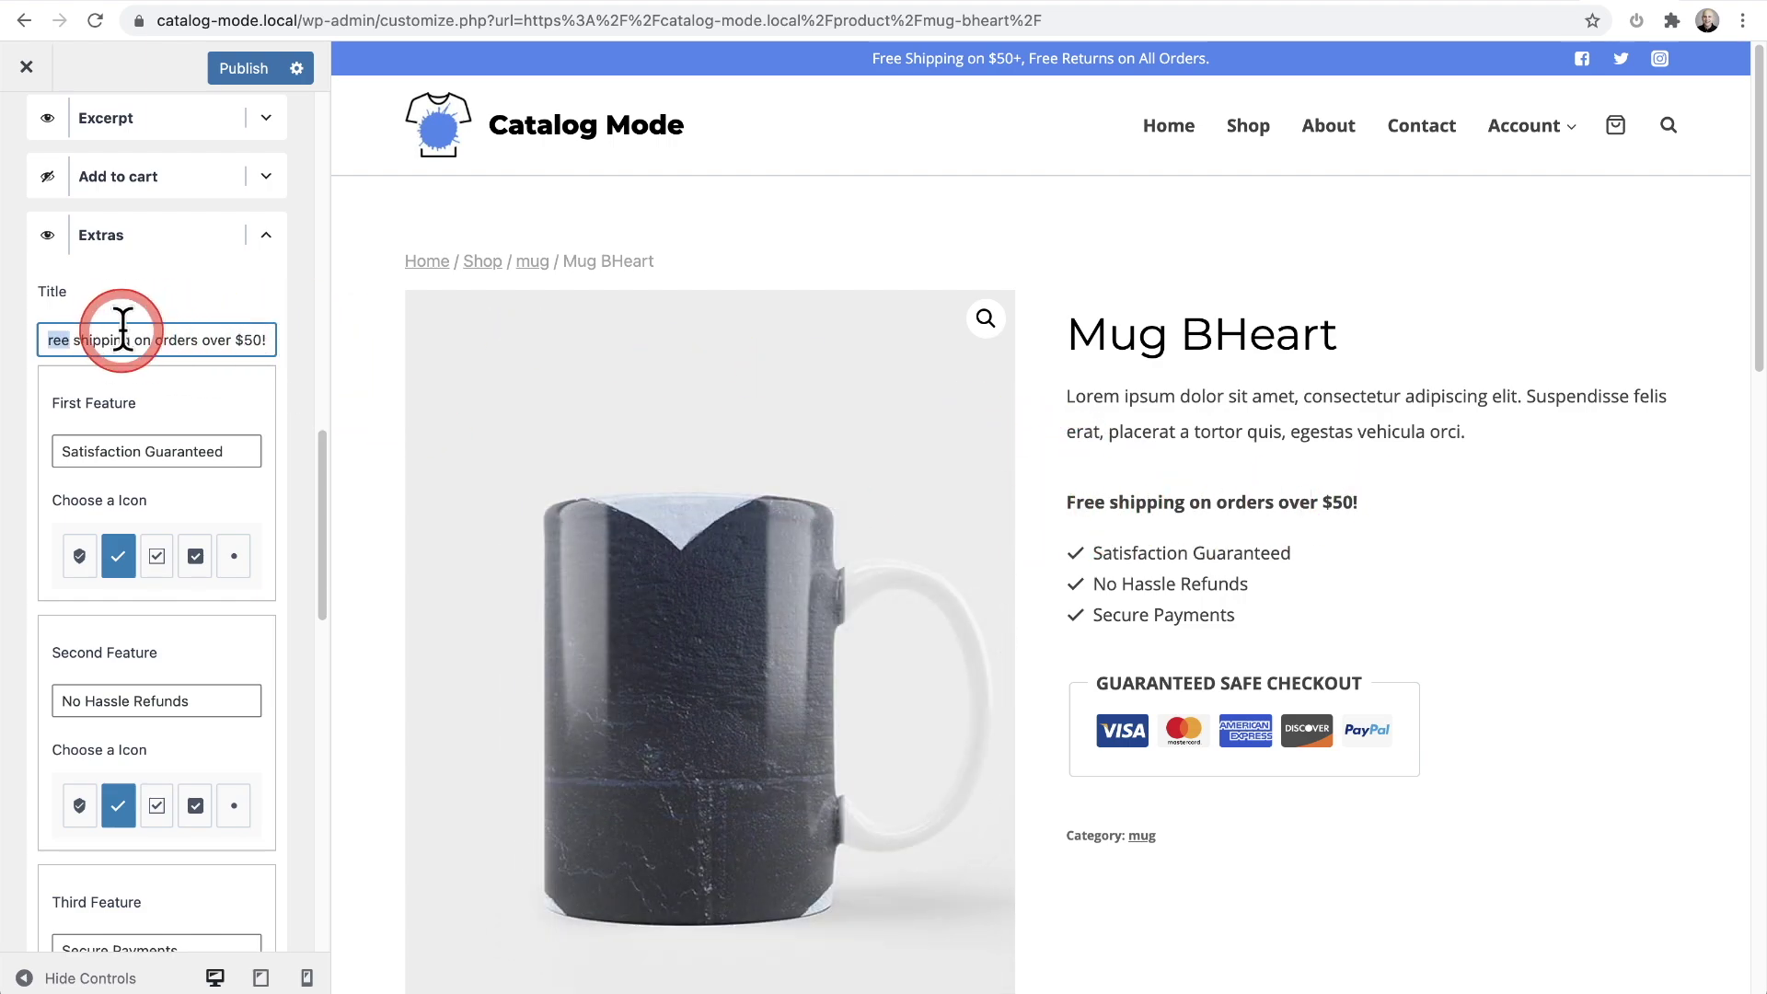
{"action": "triple_click", "coordinate": [123, 337]}
{"action": "type", "text": "Call for a quote (800) 555-5555!"}
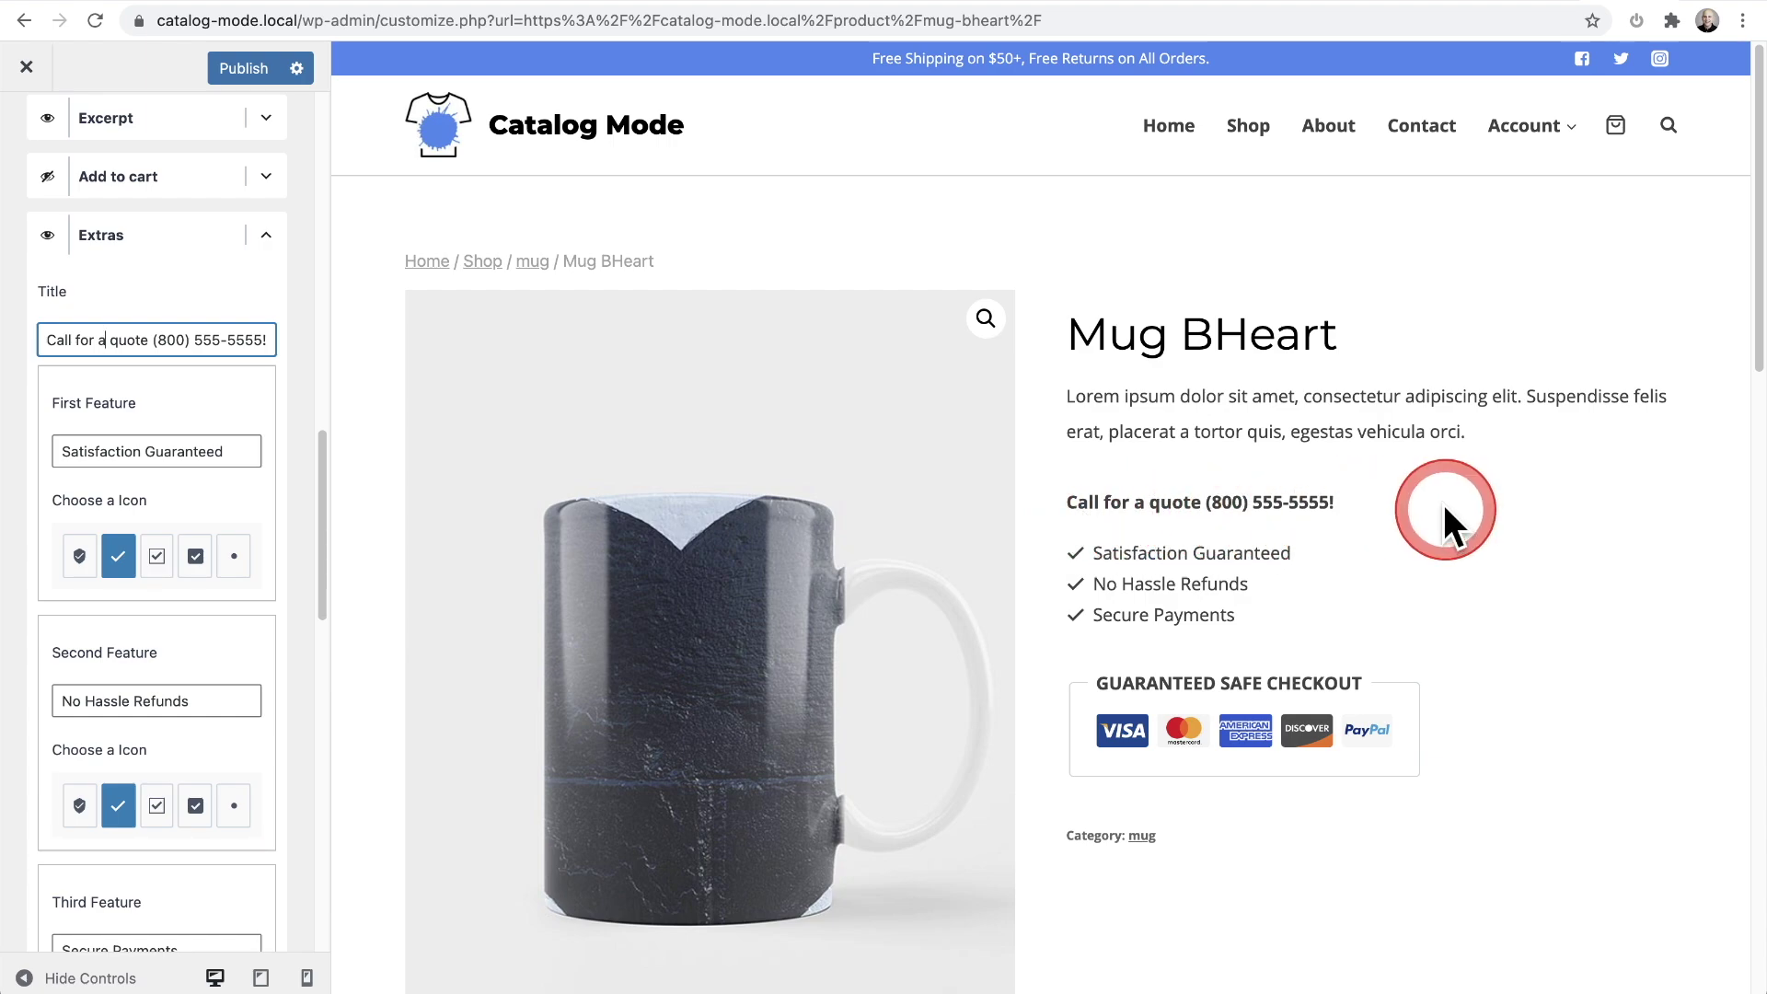
{"action": "left_click", "coordinate": [265, 237]}
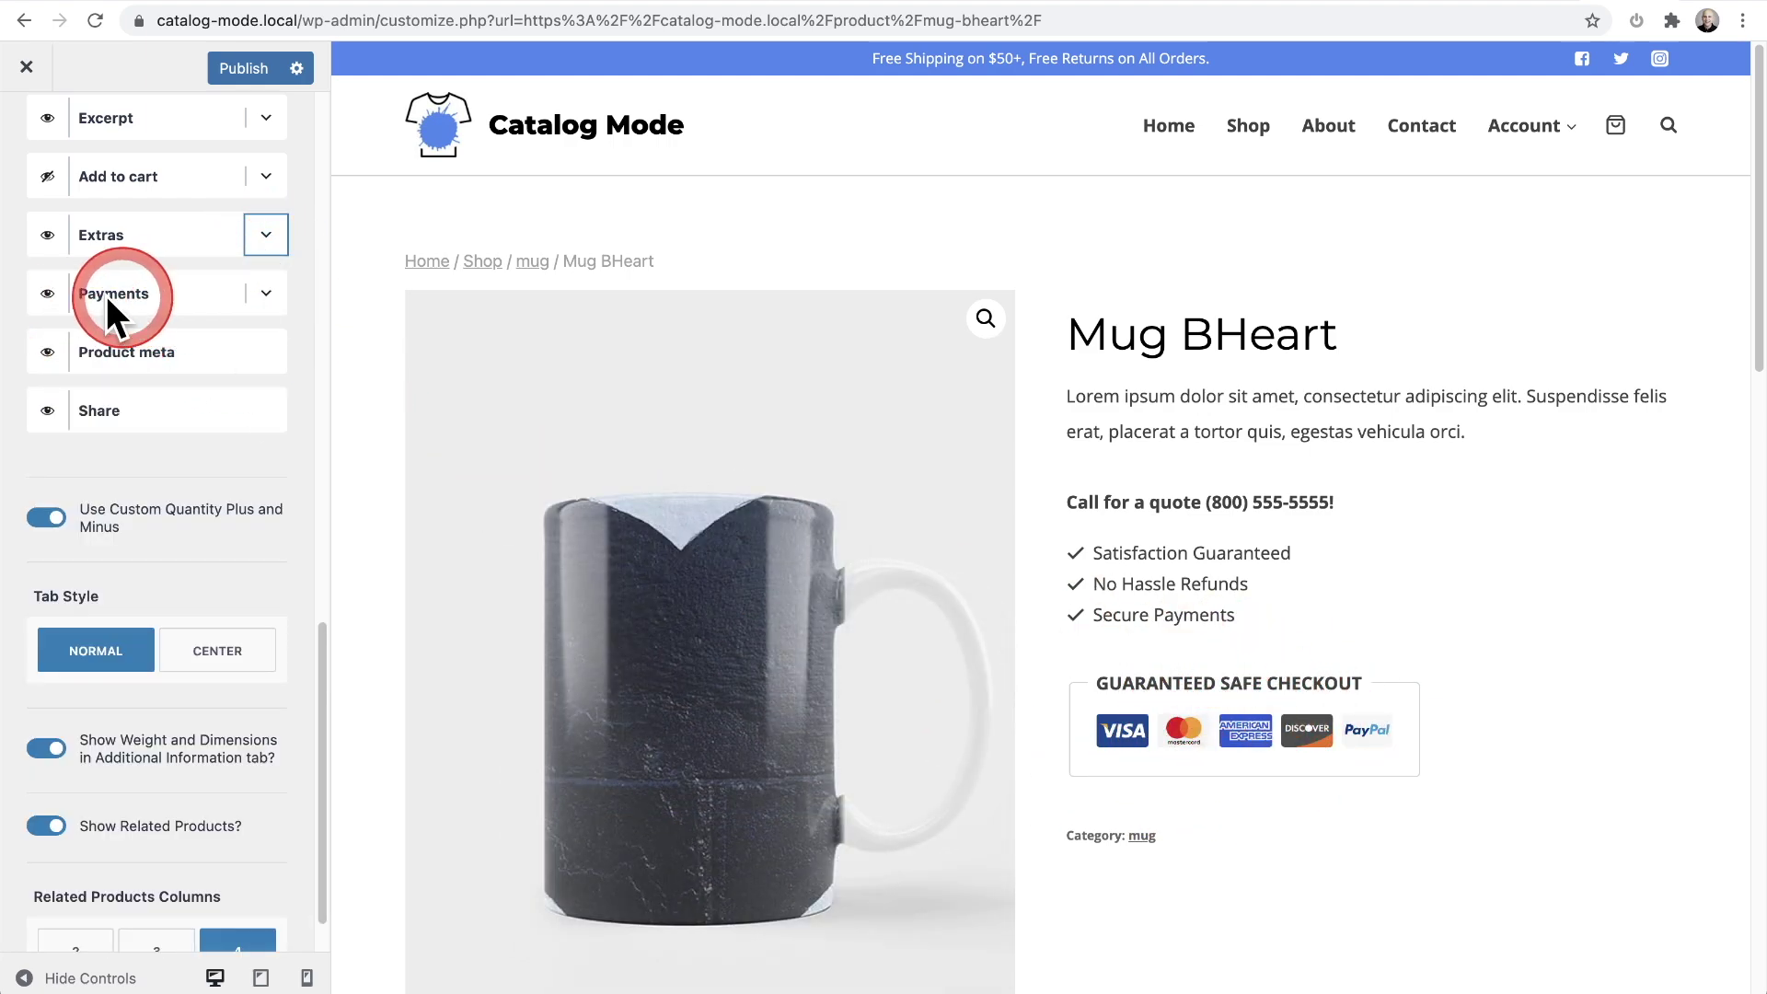
{"action": "left_click", "coordinate": [48, 295]}
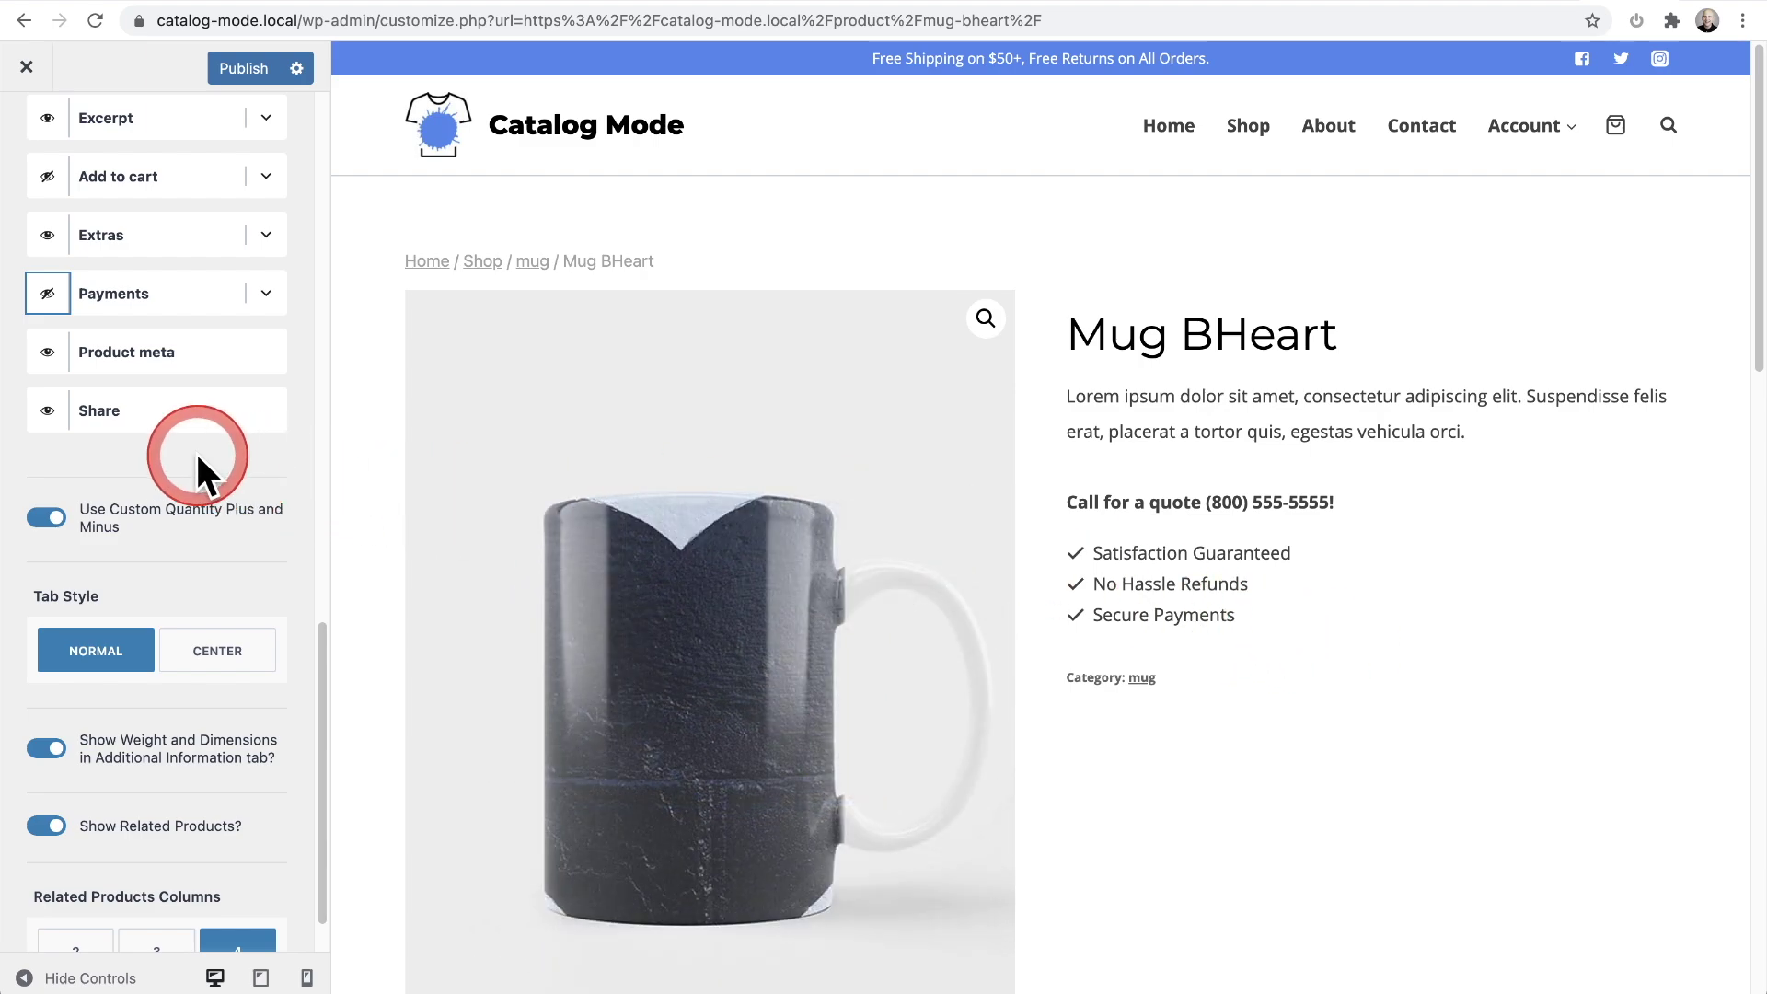
Inspect the customizer's publishing options, including the date and time settings for scheduling changes.
{"action": "scroll", "coordinate": [191, 451], "scroll_direction": "up", "scroll_amount": 9}
{"action": "scroll", "coordinate": [192, 451], "scroll_direction": "up", "scroll_amount": 7}
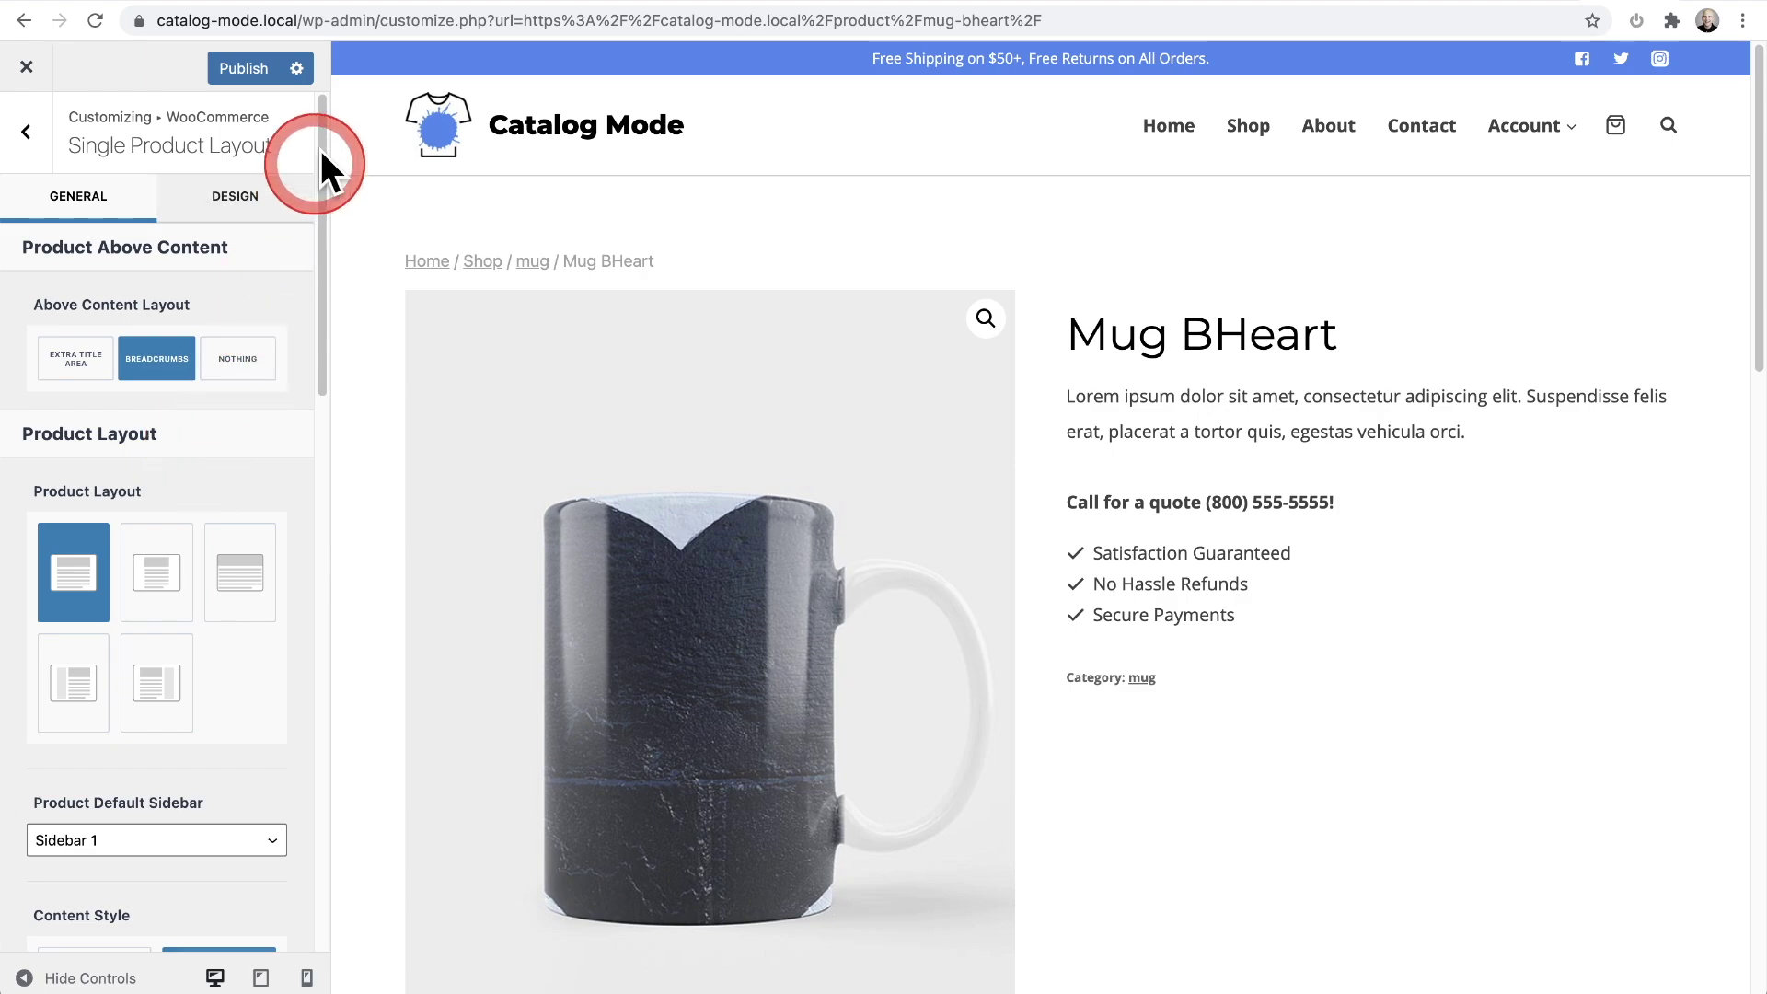
{"action": "left_click", "coordinate": [296, 68]}
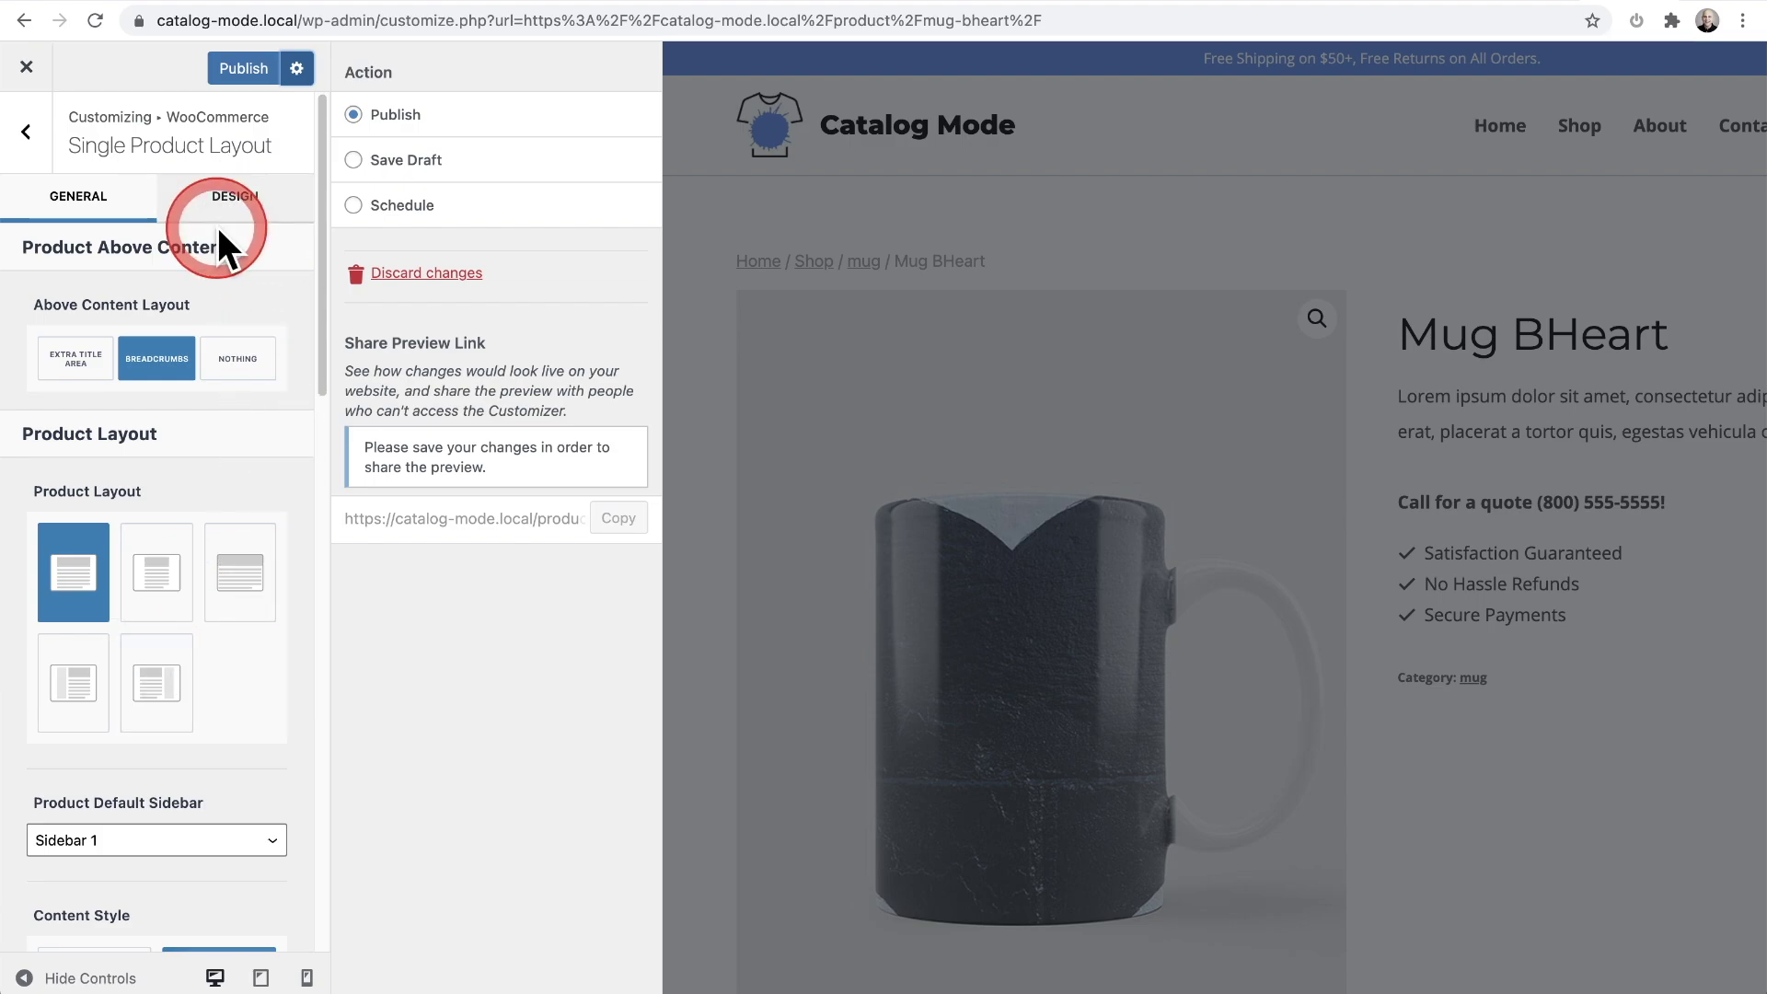
{"action": "left_click", "coordinate": [353, 205]}
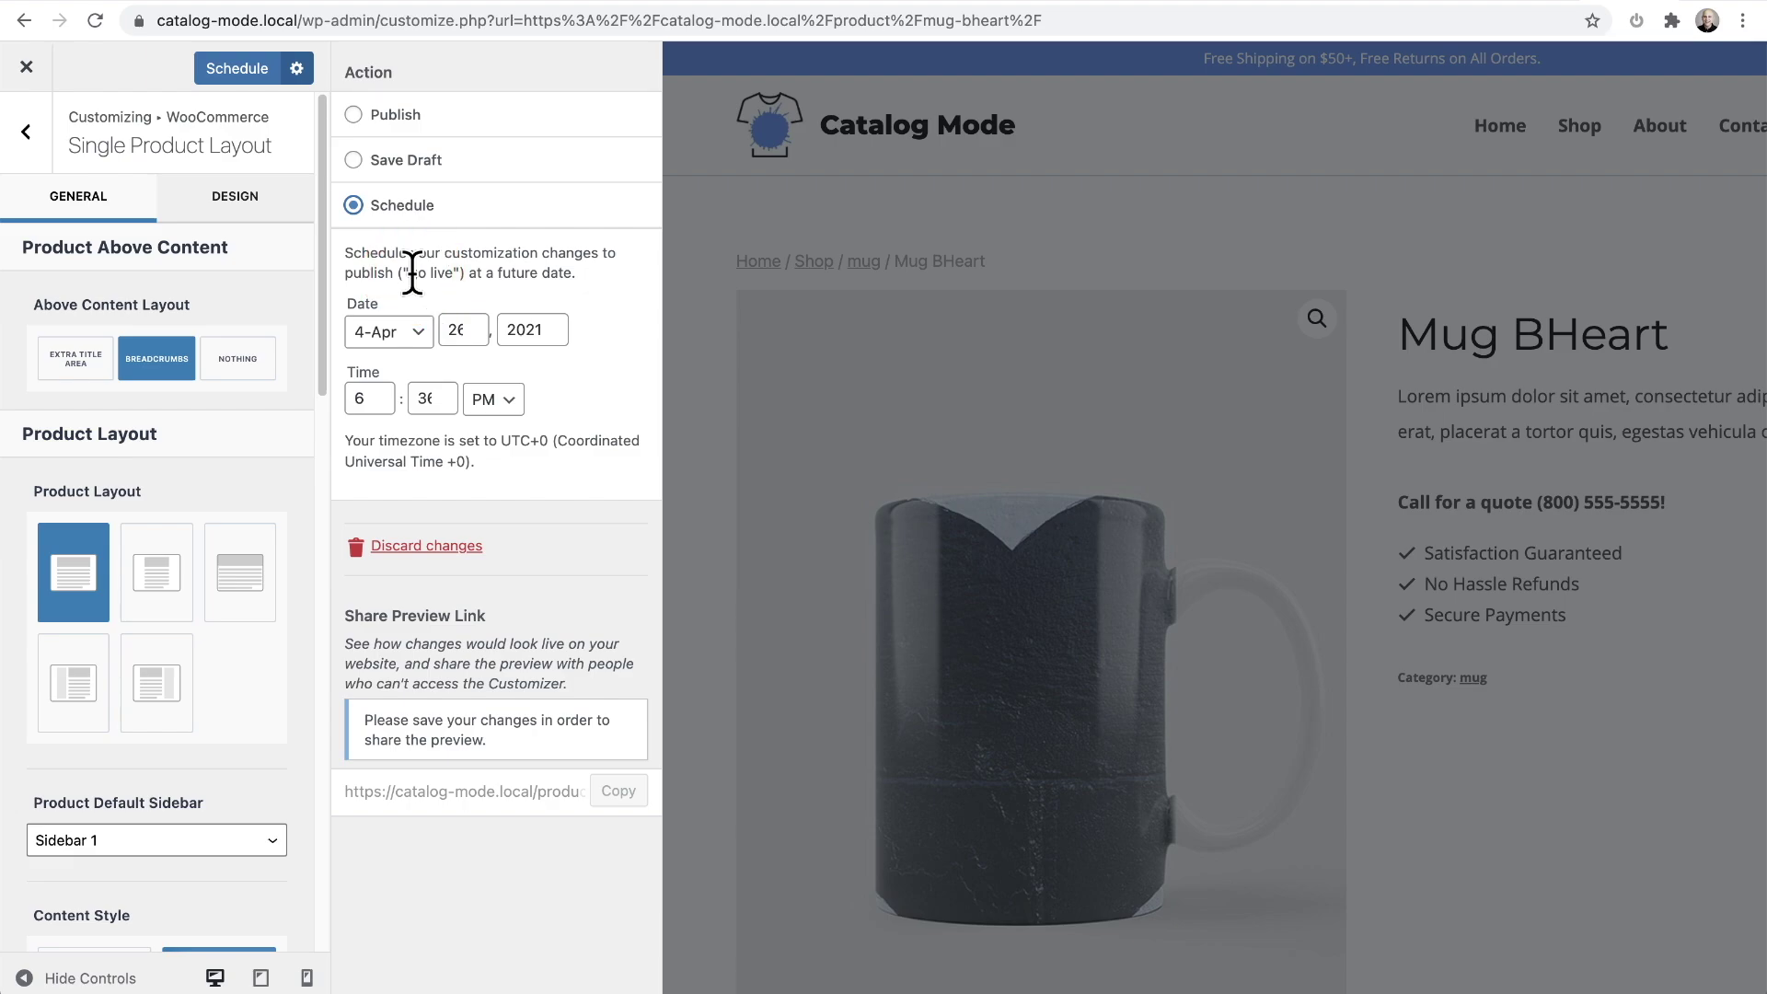
{"action": "left_click", "coordinate": [296, 68]}
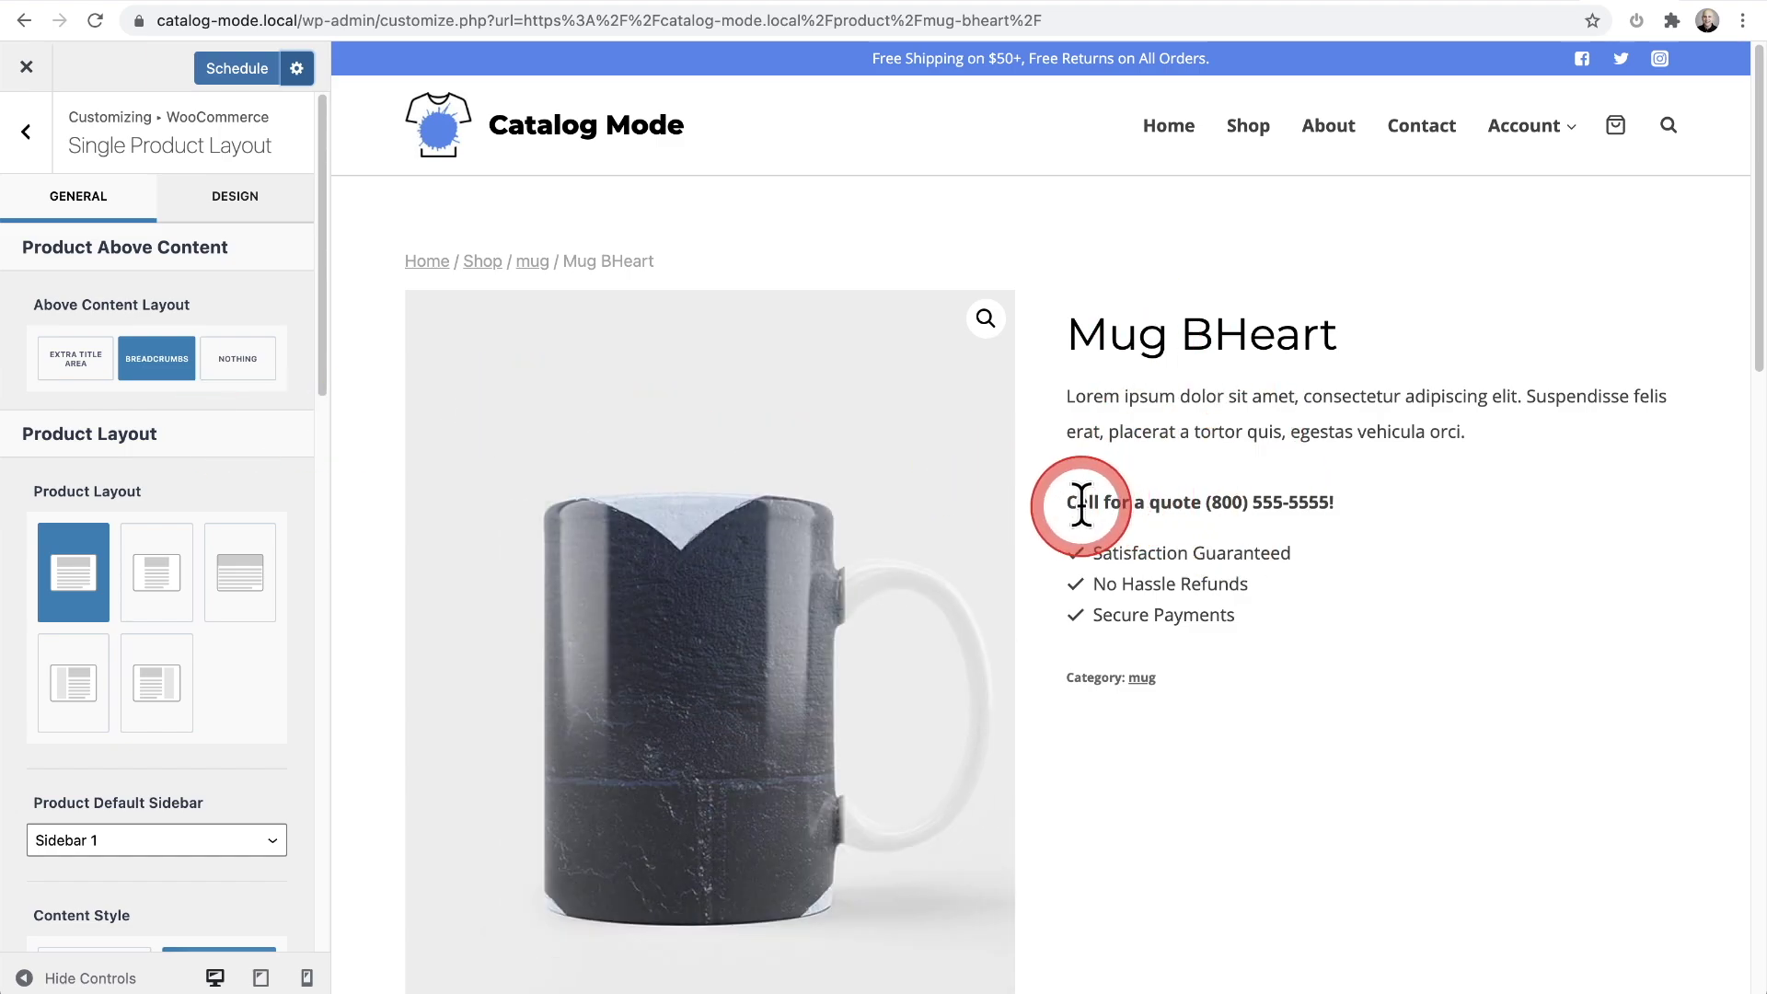
Leave the customizer for the Mug BHeart product page, discarding the unsaved changes.
{"action": "left_click_drag", "start_coordinate": [1345, 502], "coordinate": [1065, 501]}
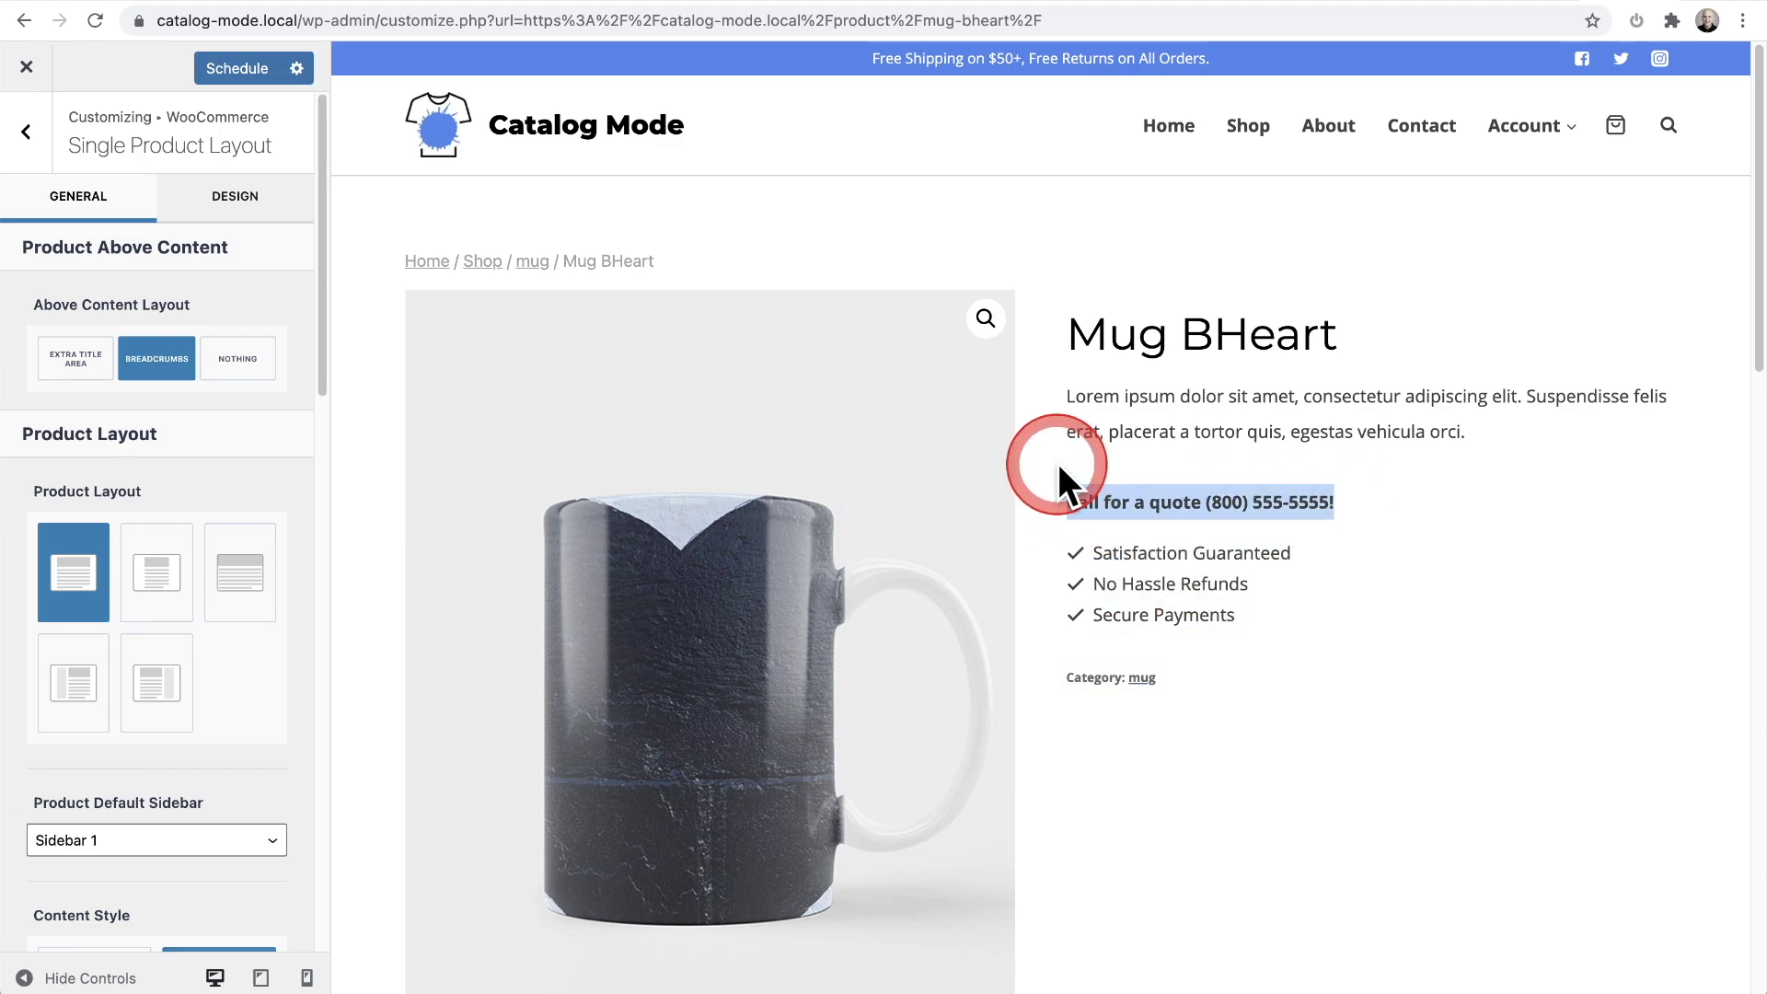
{"action": "left_click", "coordinate": [1047, 435]}
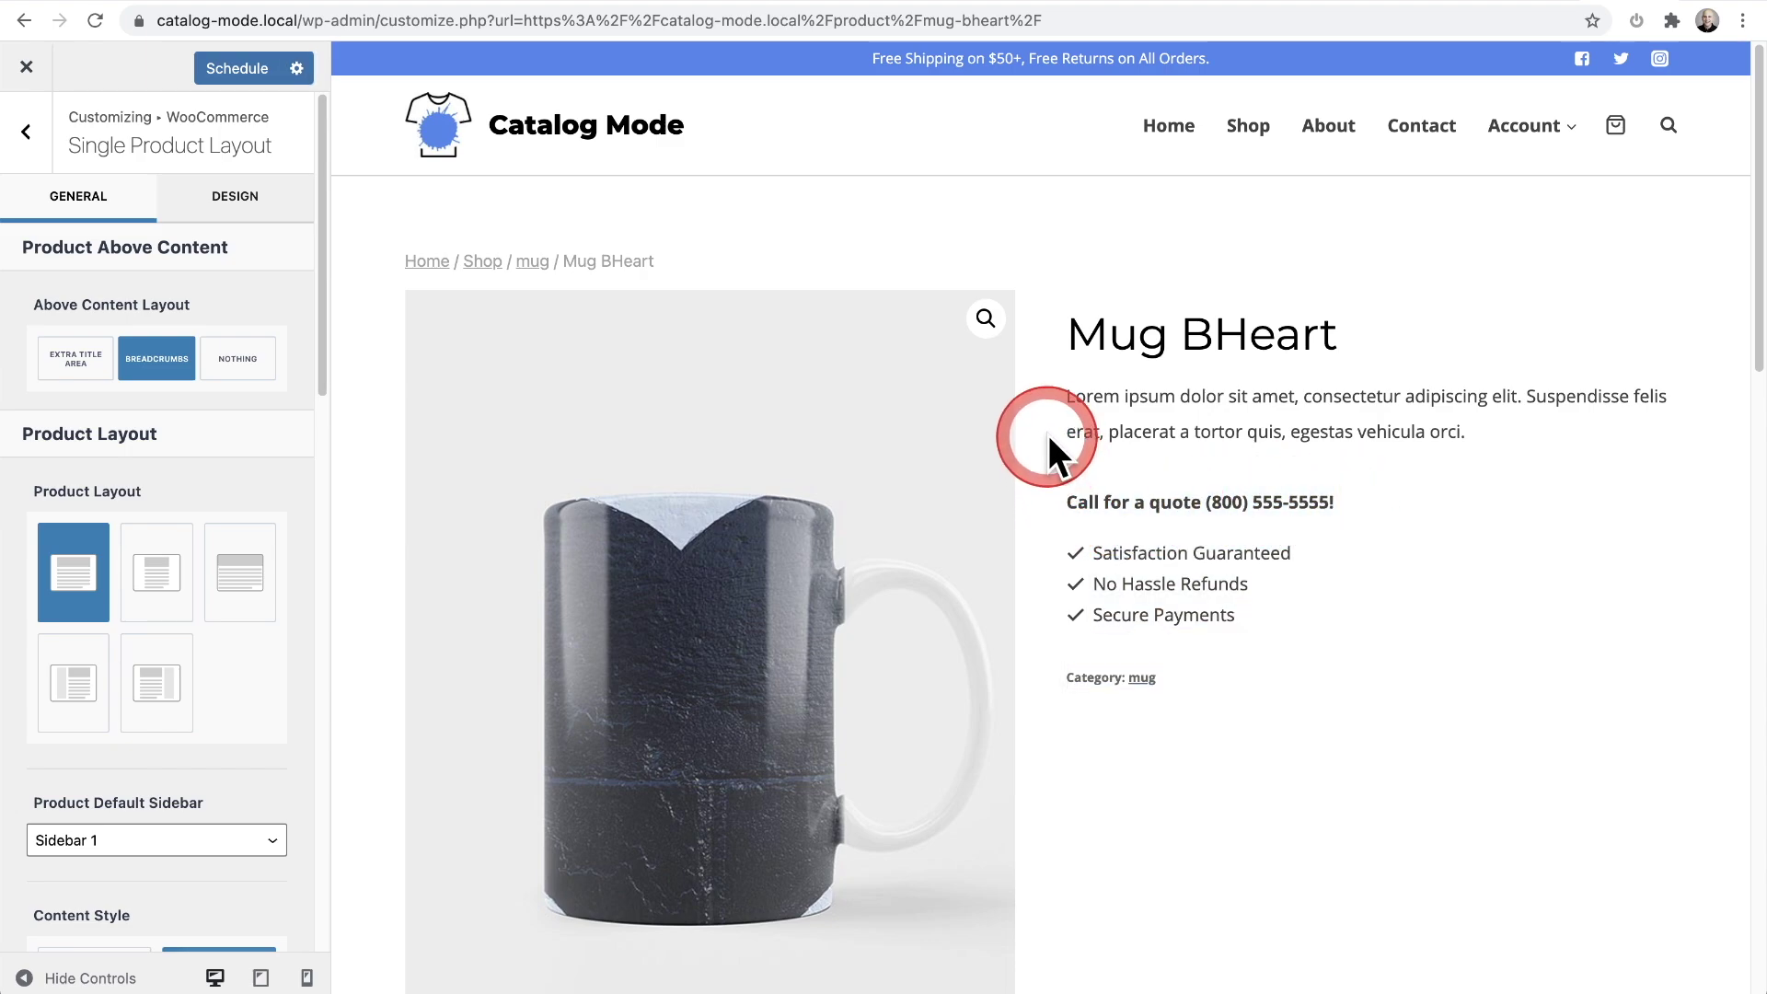
{"action": "left_click", "coordinate": [26, 66]}
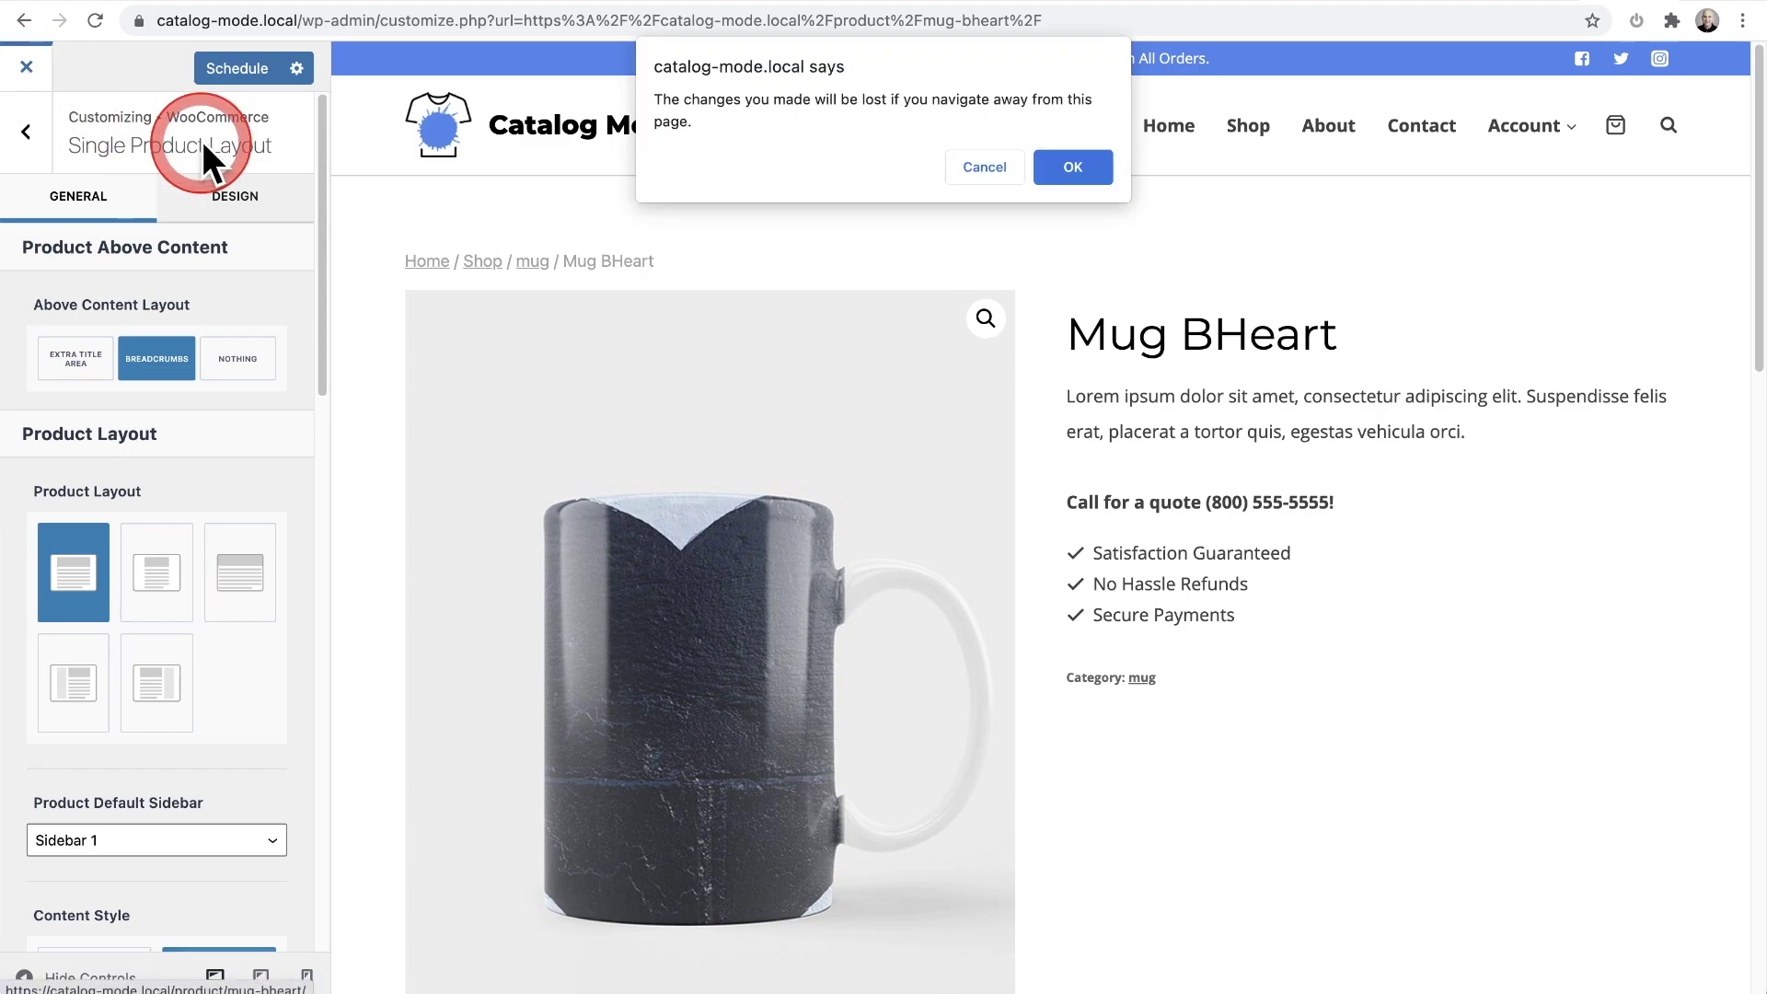
{"action": "left_click", "coordinate": [1070, 167]}
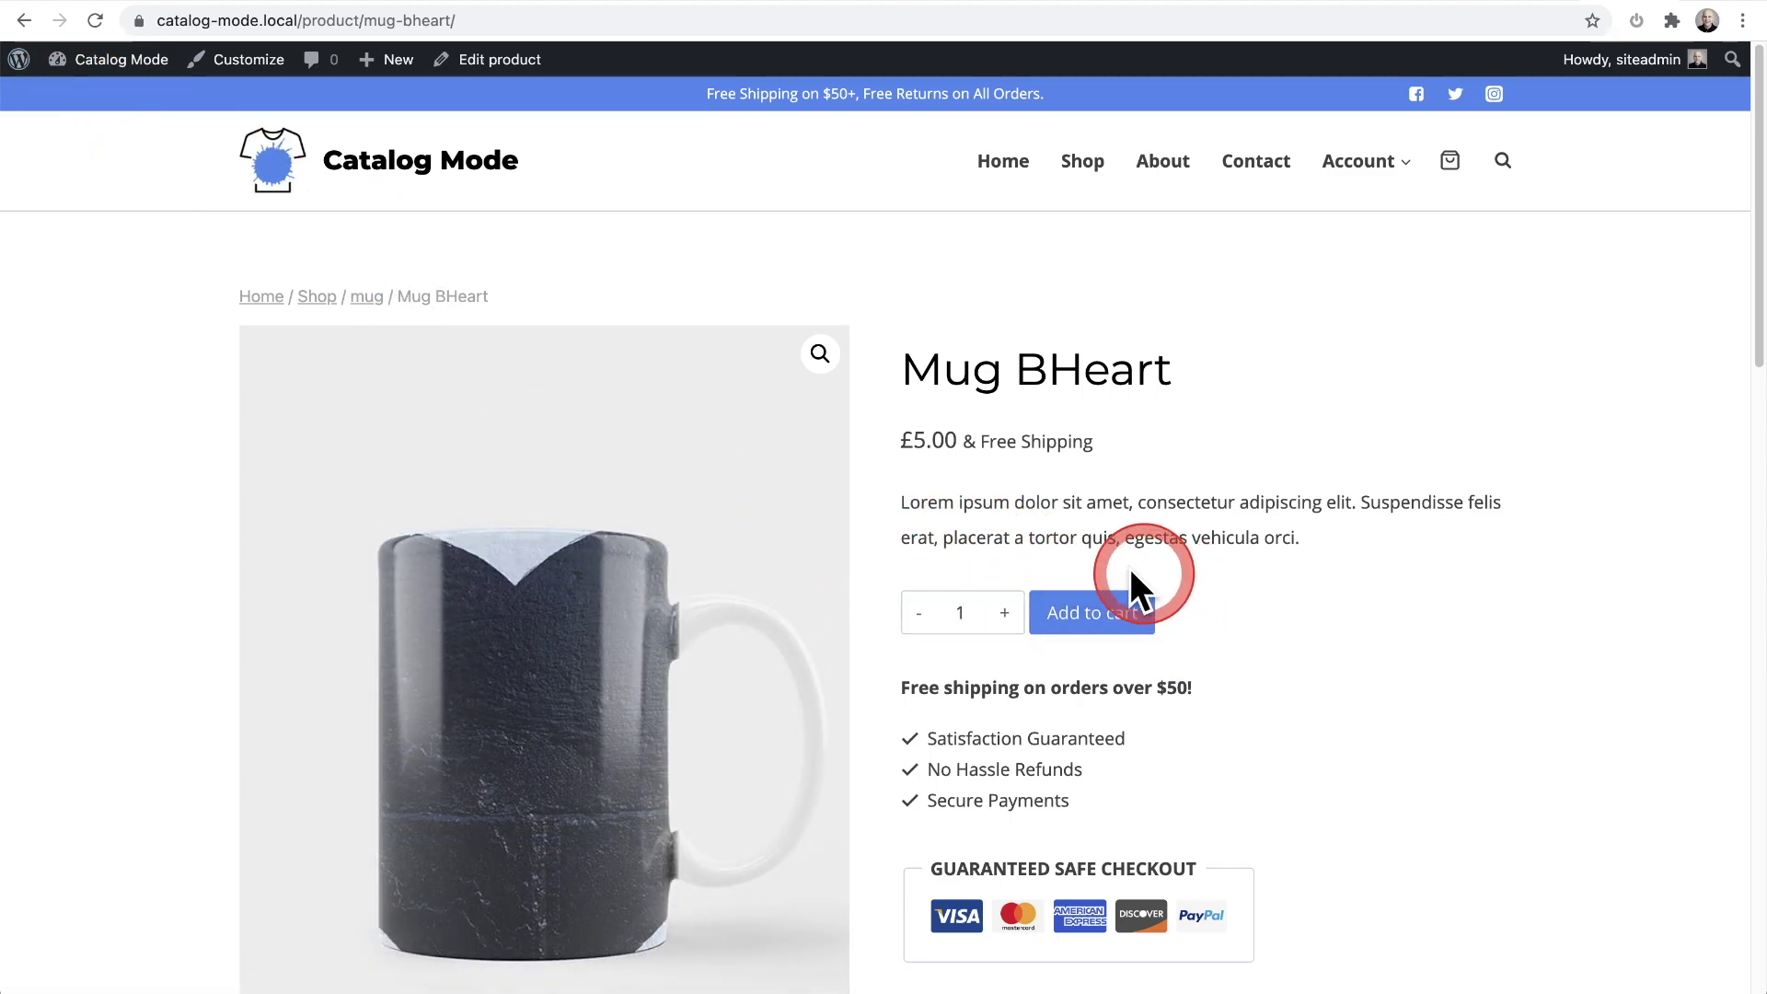
{"action": "left_click", "coordinate": [1083, 616]}
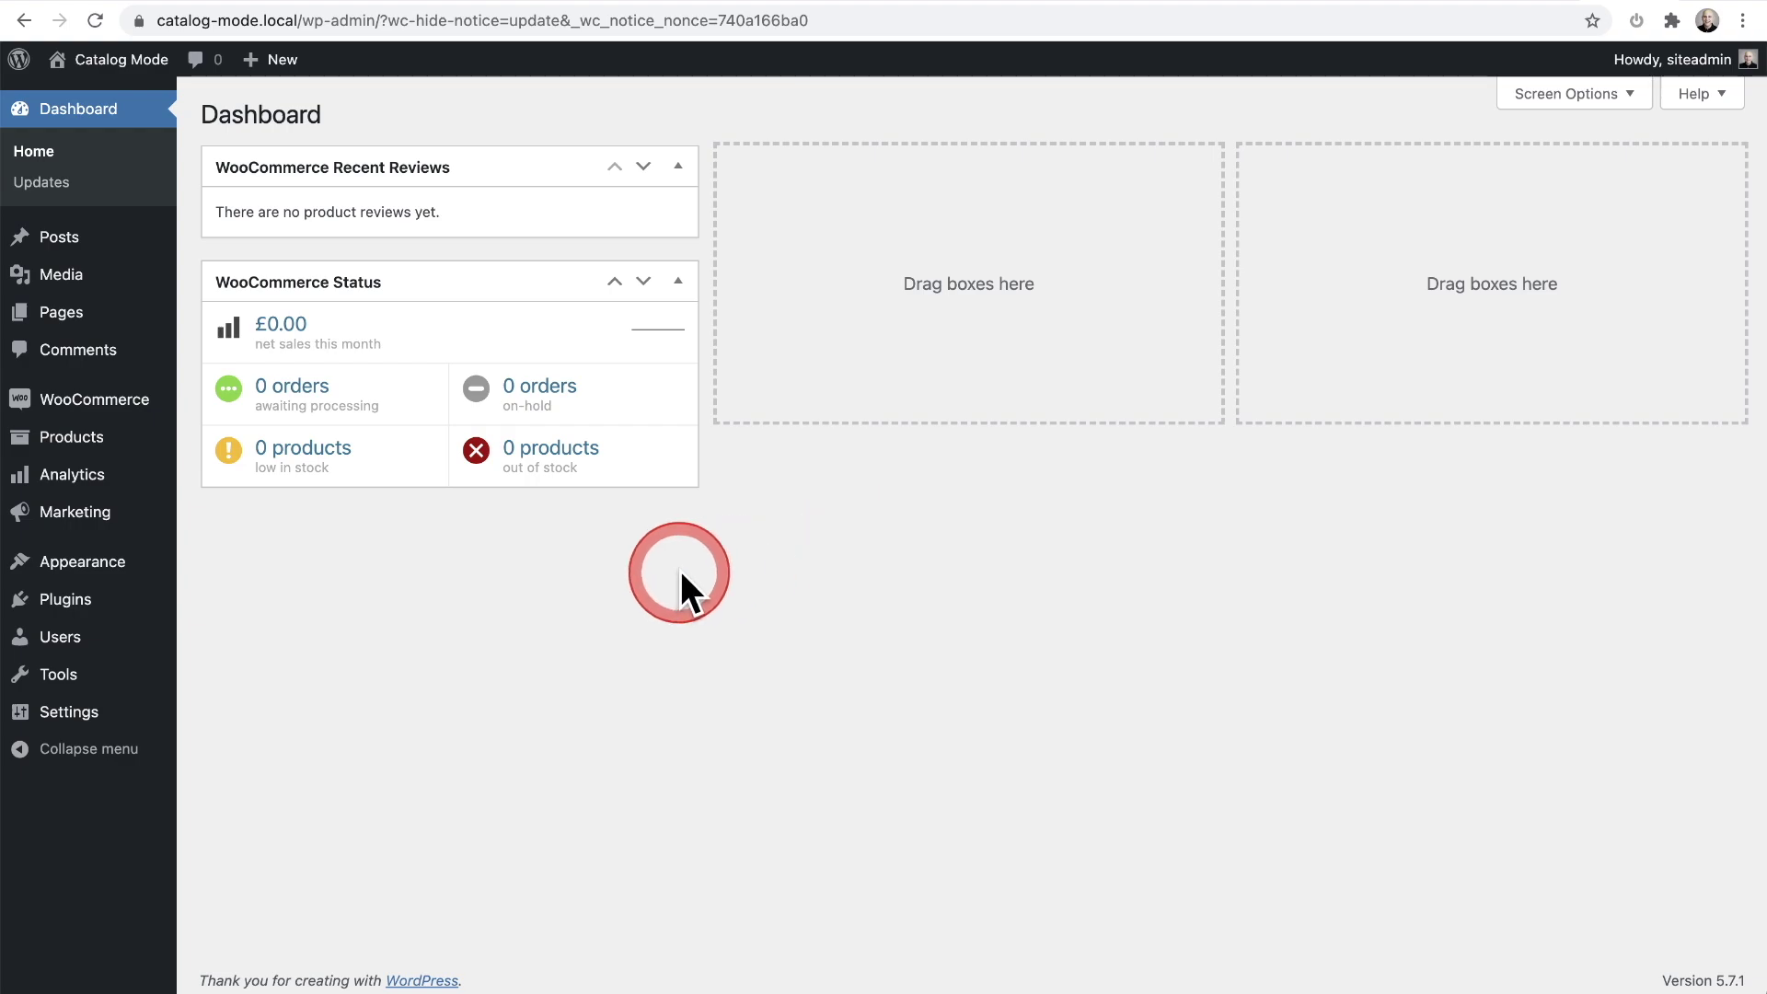
Search the plugins available to add for "cartflows".
{"action": "mouse_move", "coordinate": [69, 599]}
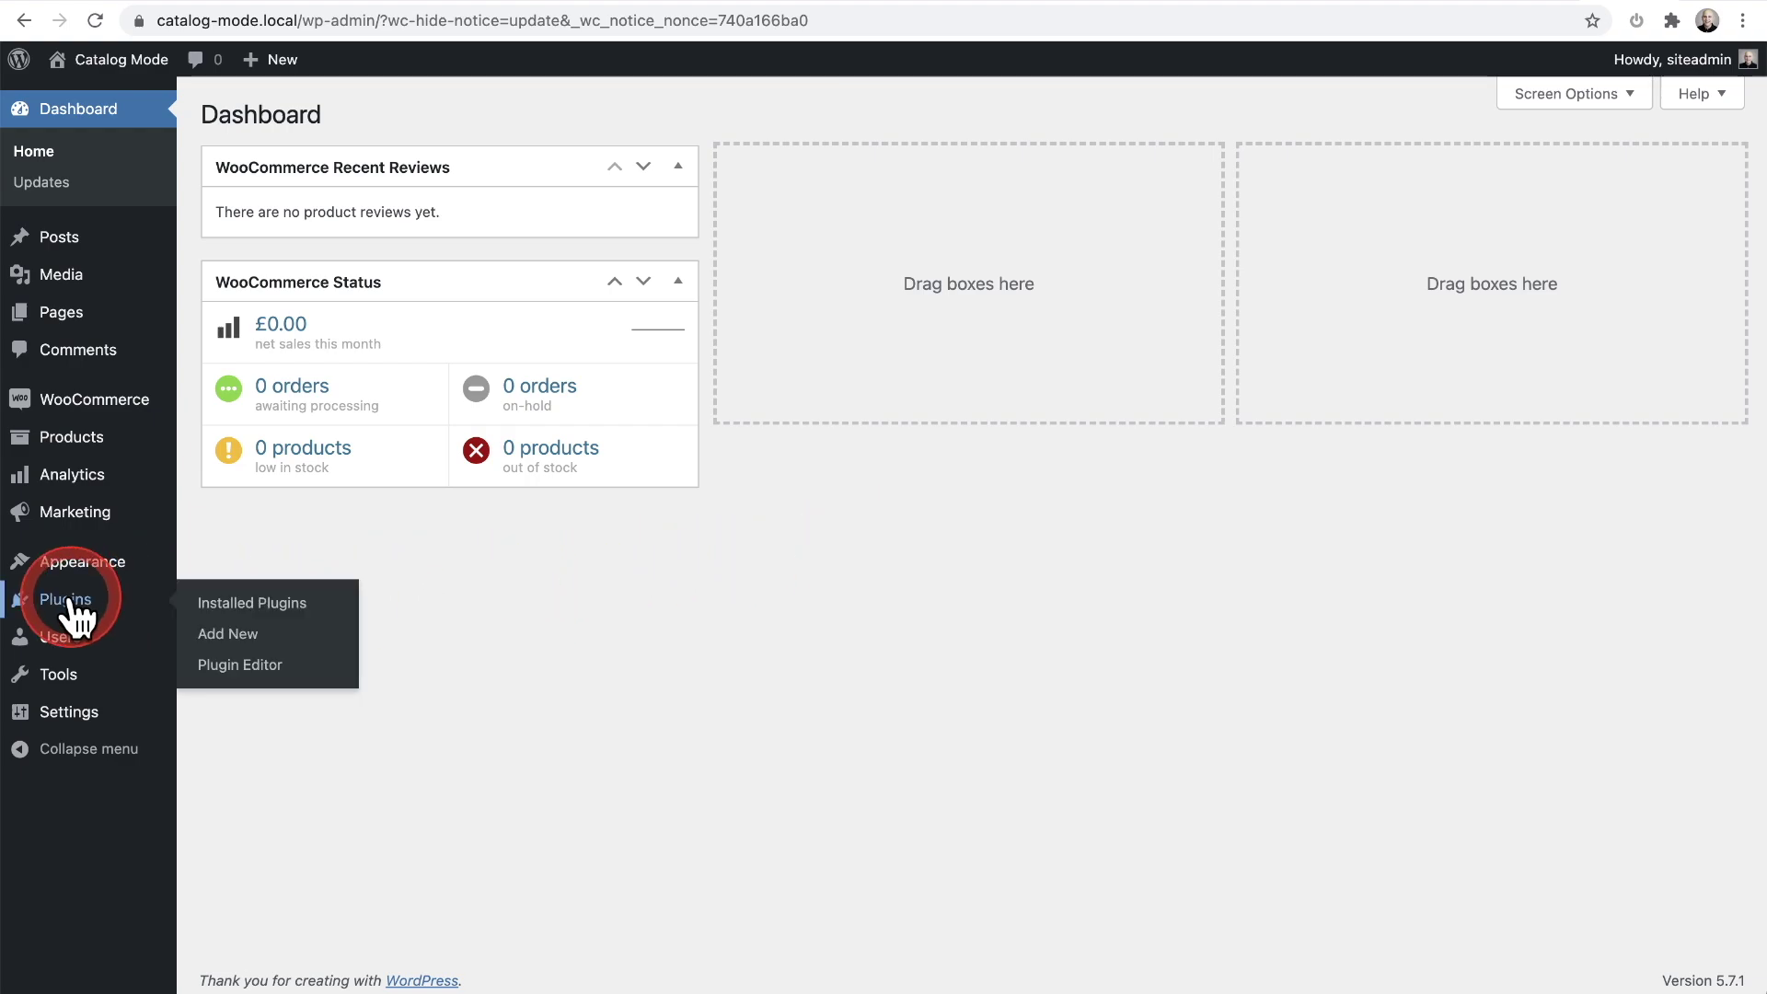
{"action": "left_click", "coordinate": [244, 644]}
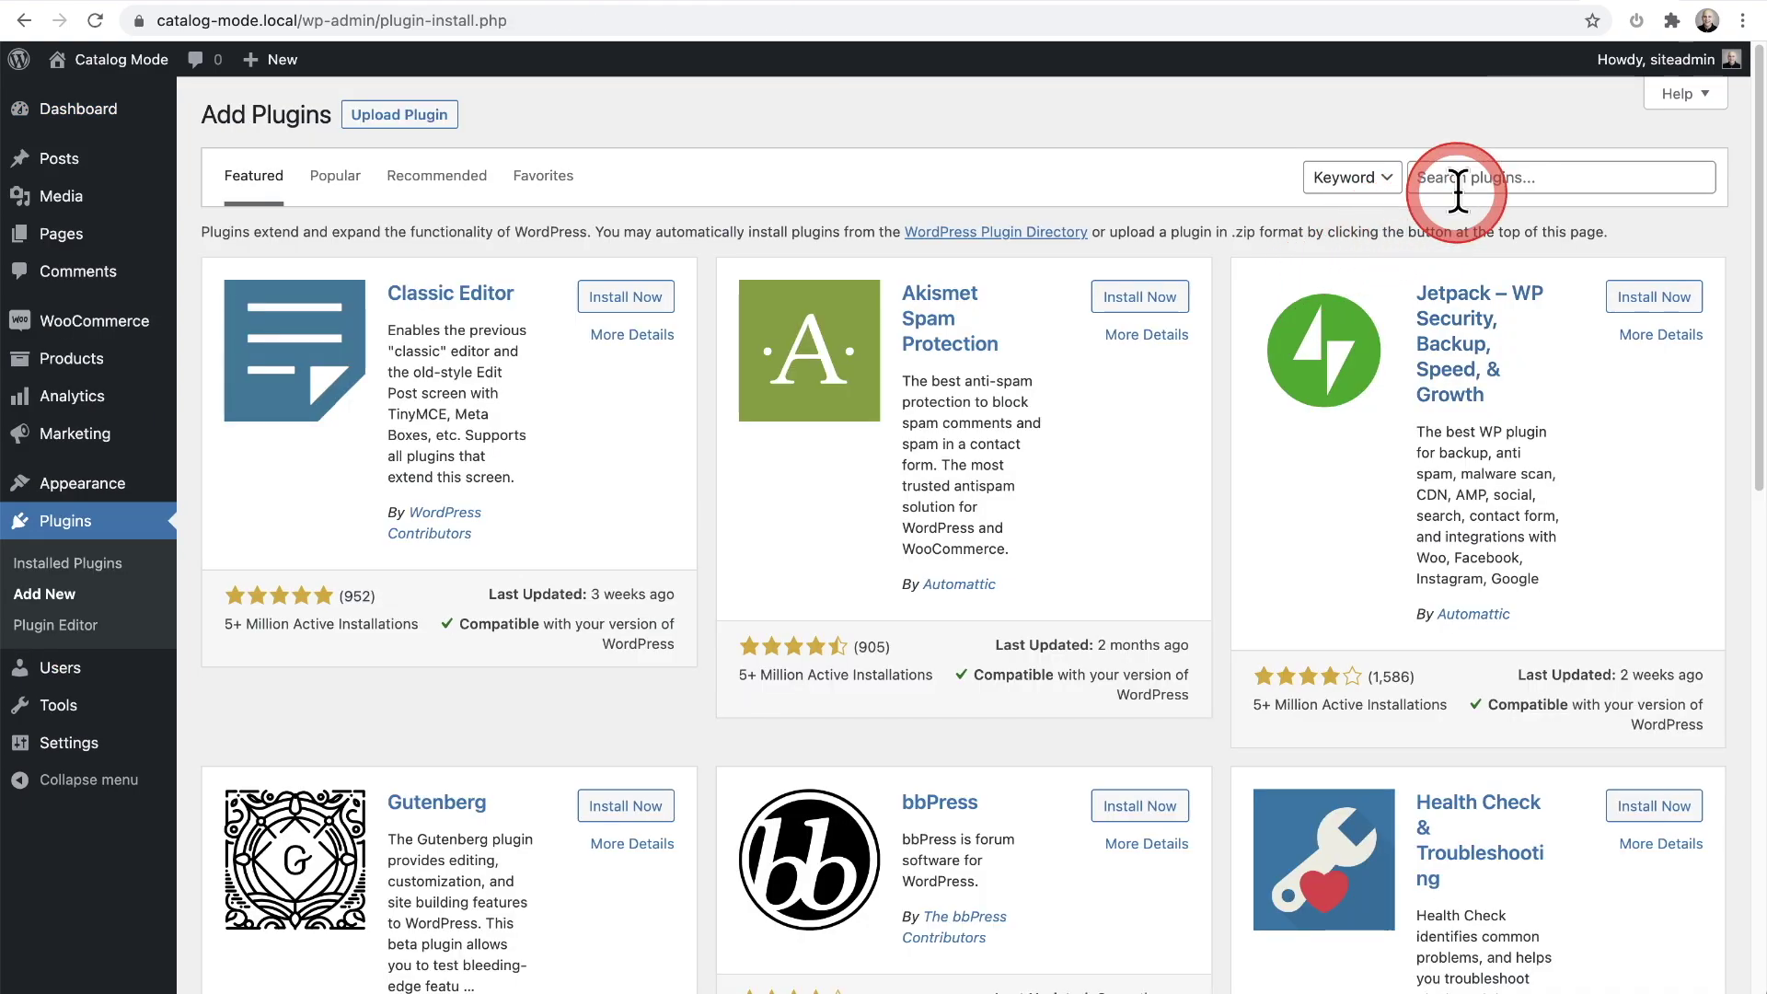
{"action": "left_click", "coordinate": [1462, 177]}
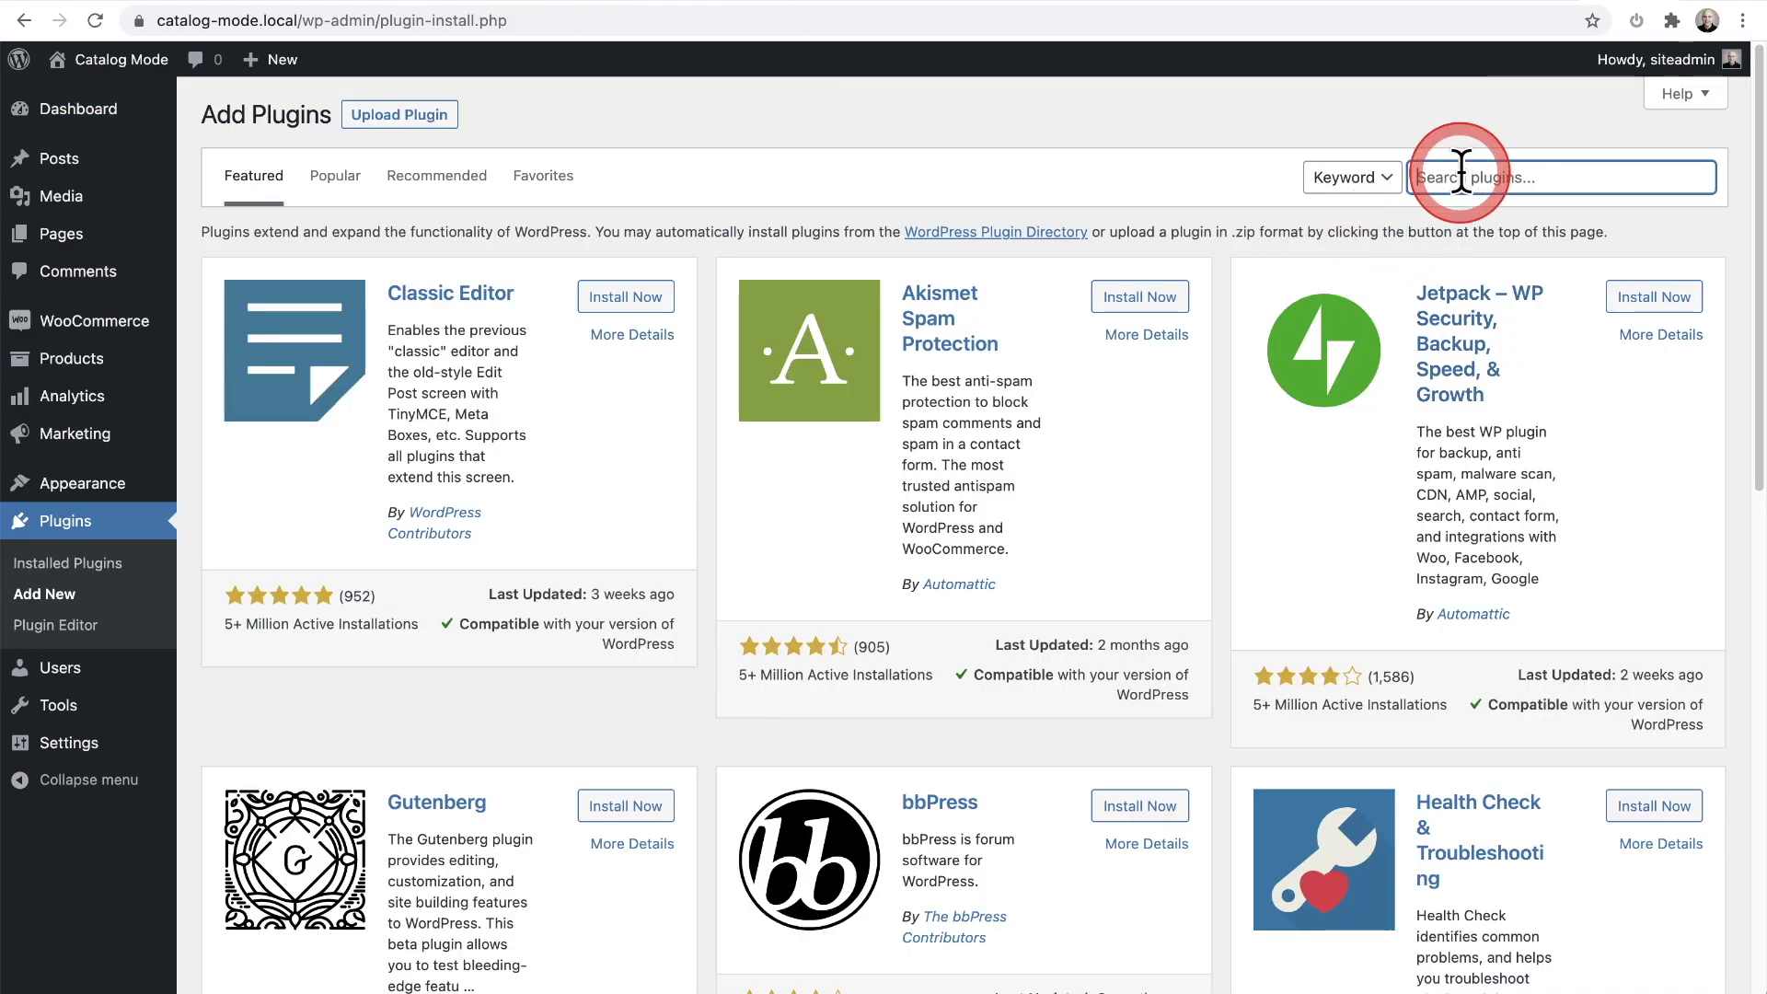
{"action": "type", "text": "cart"}
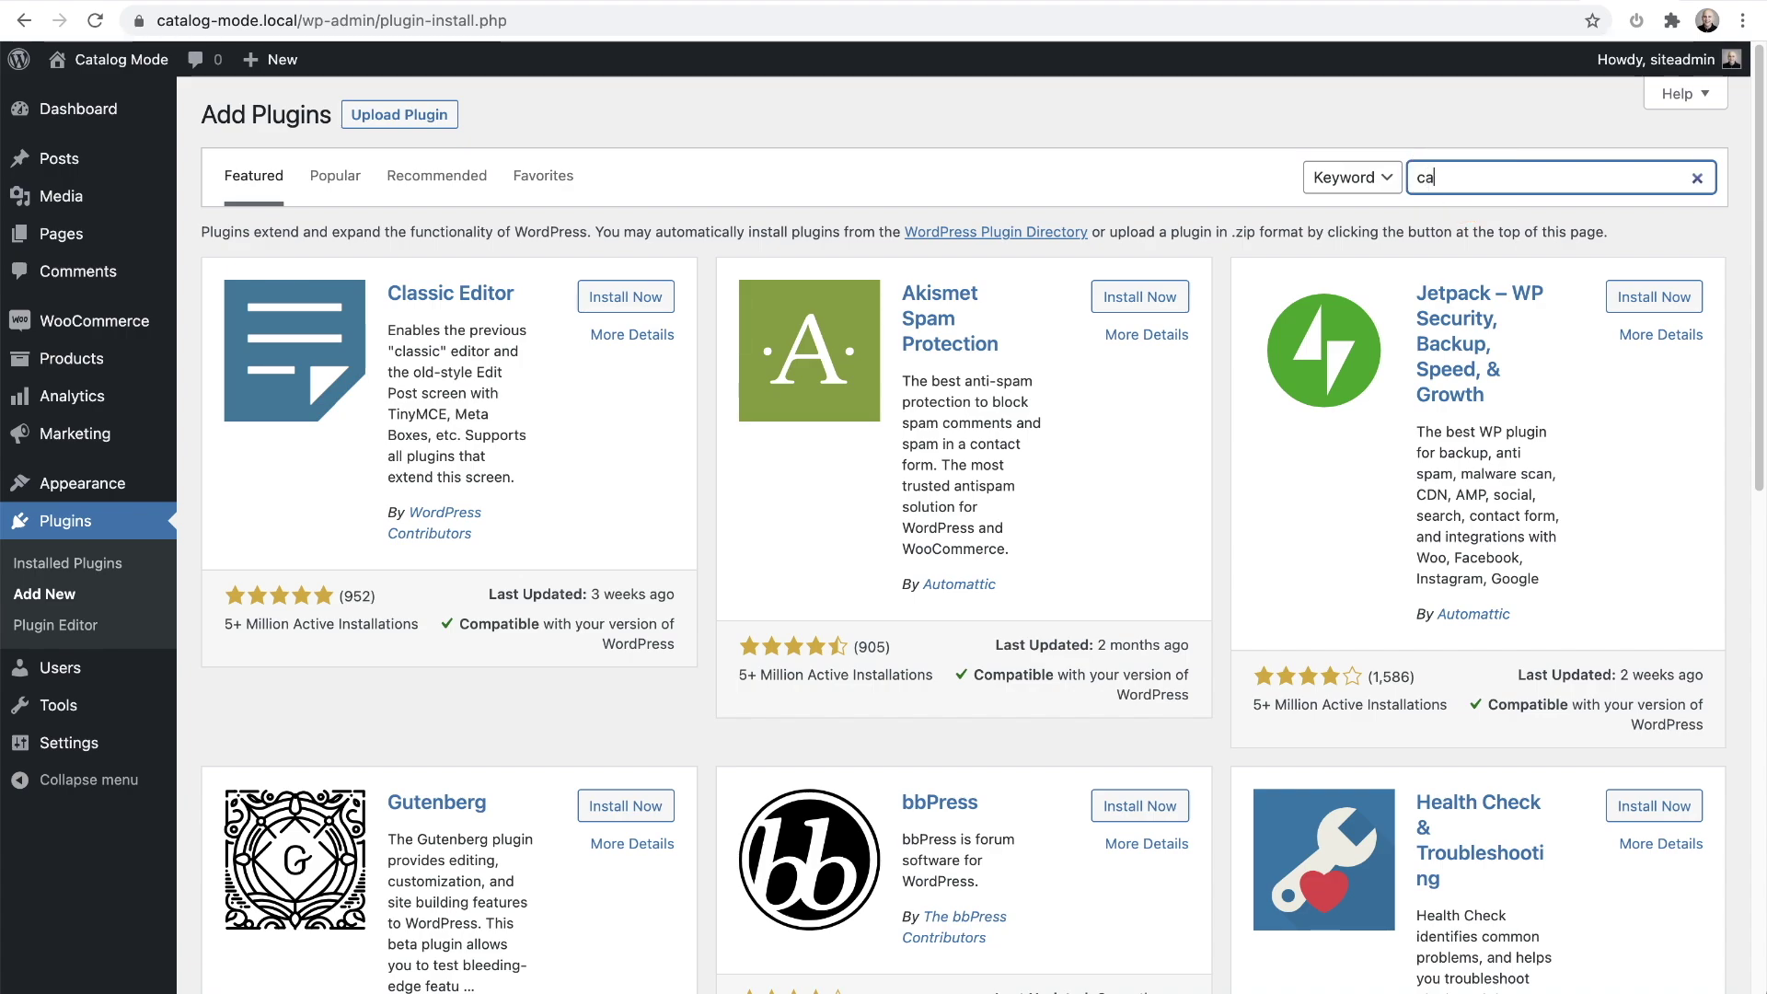
{"action": "type", "text": "flows"}
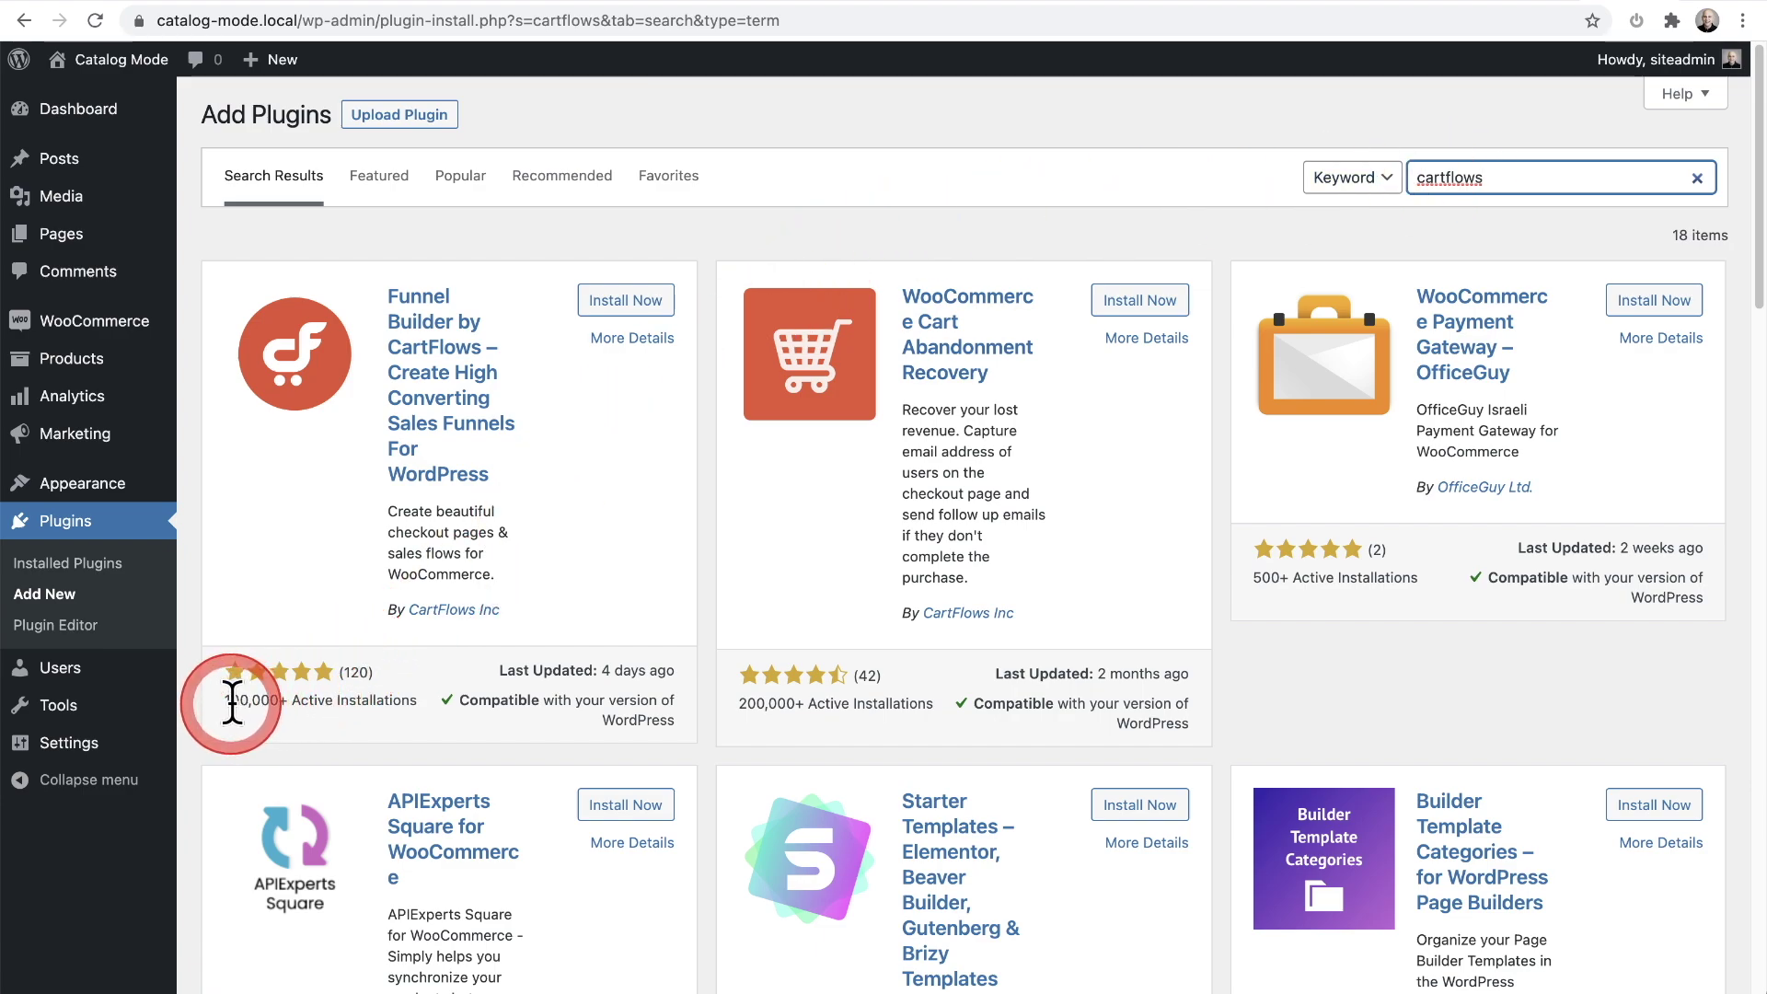
Install and activate the Funnel Builder by CartFlows plugin, and skip its setup wizard.
{"action": "left_click_drag", "start_coordinate": [226, 700], "coordinate": [289, 699]}
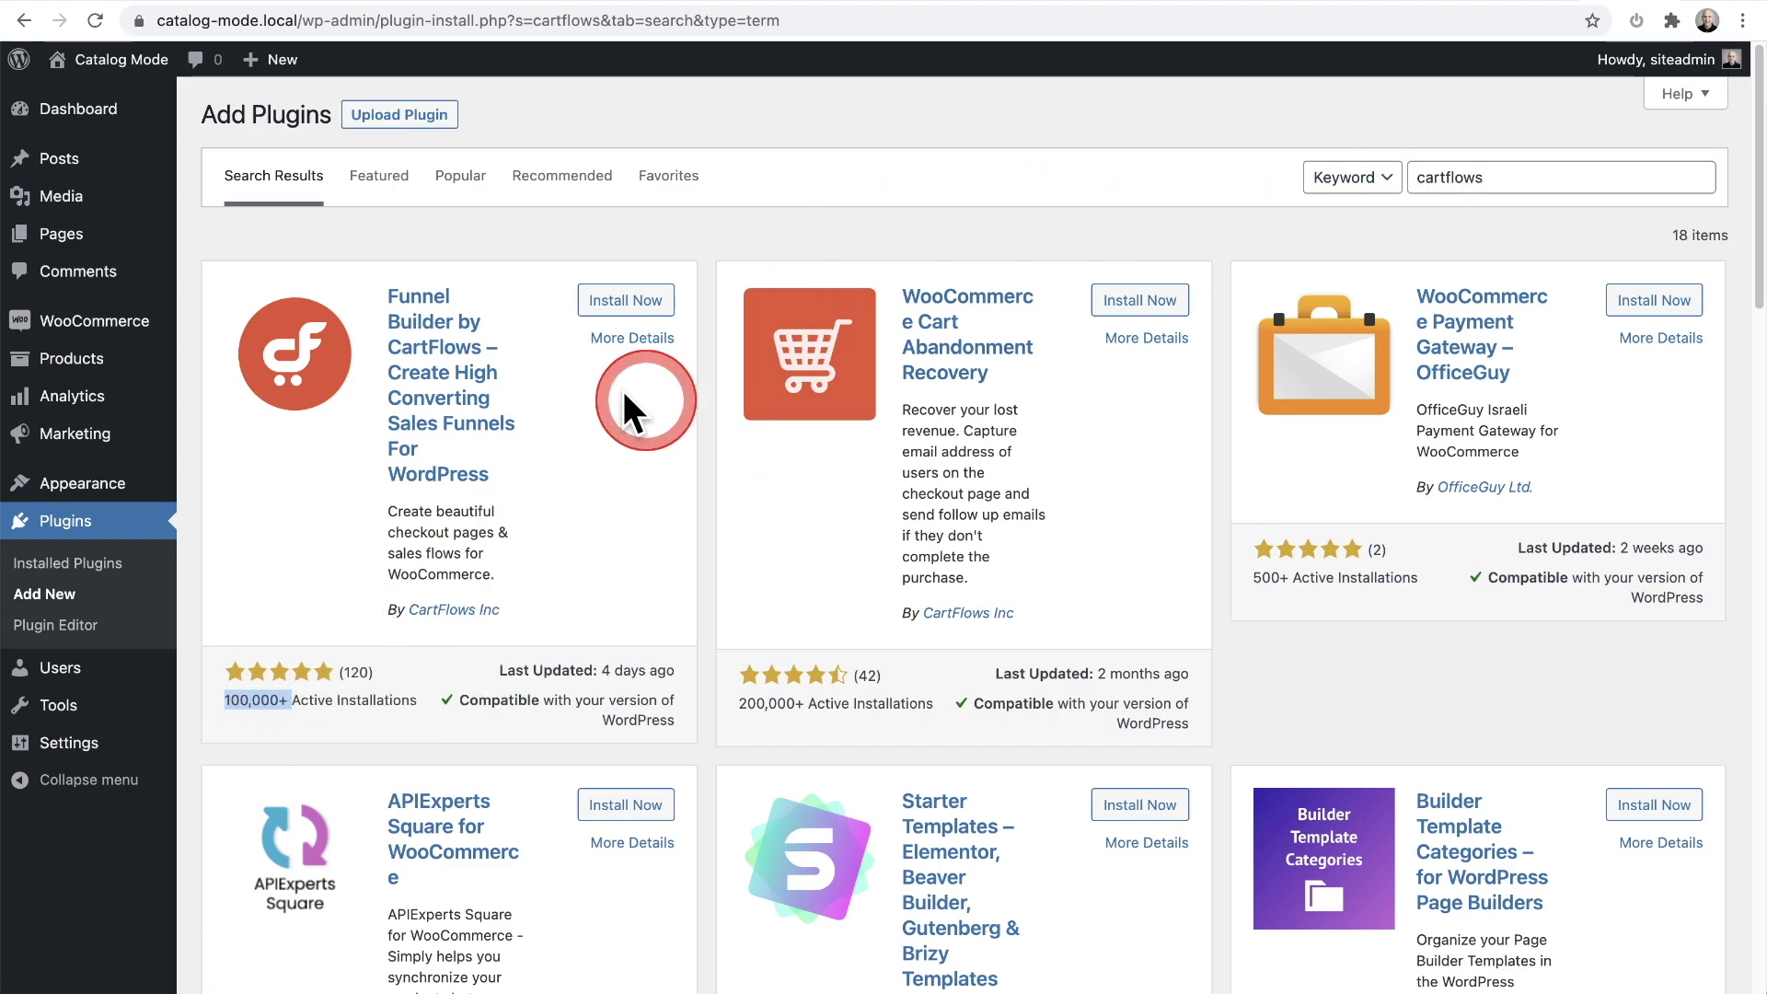
{"action": "left_click", "coordinate": [628, 301]}
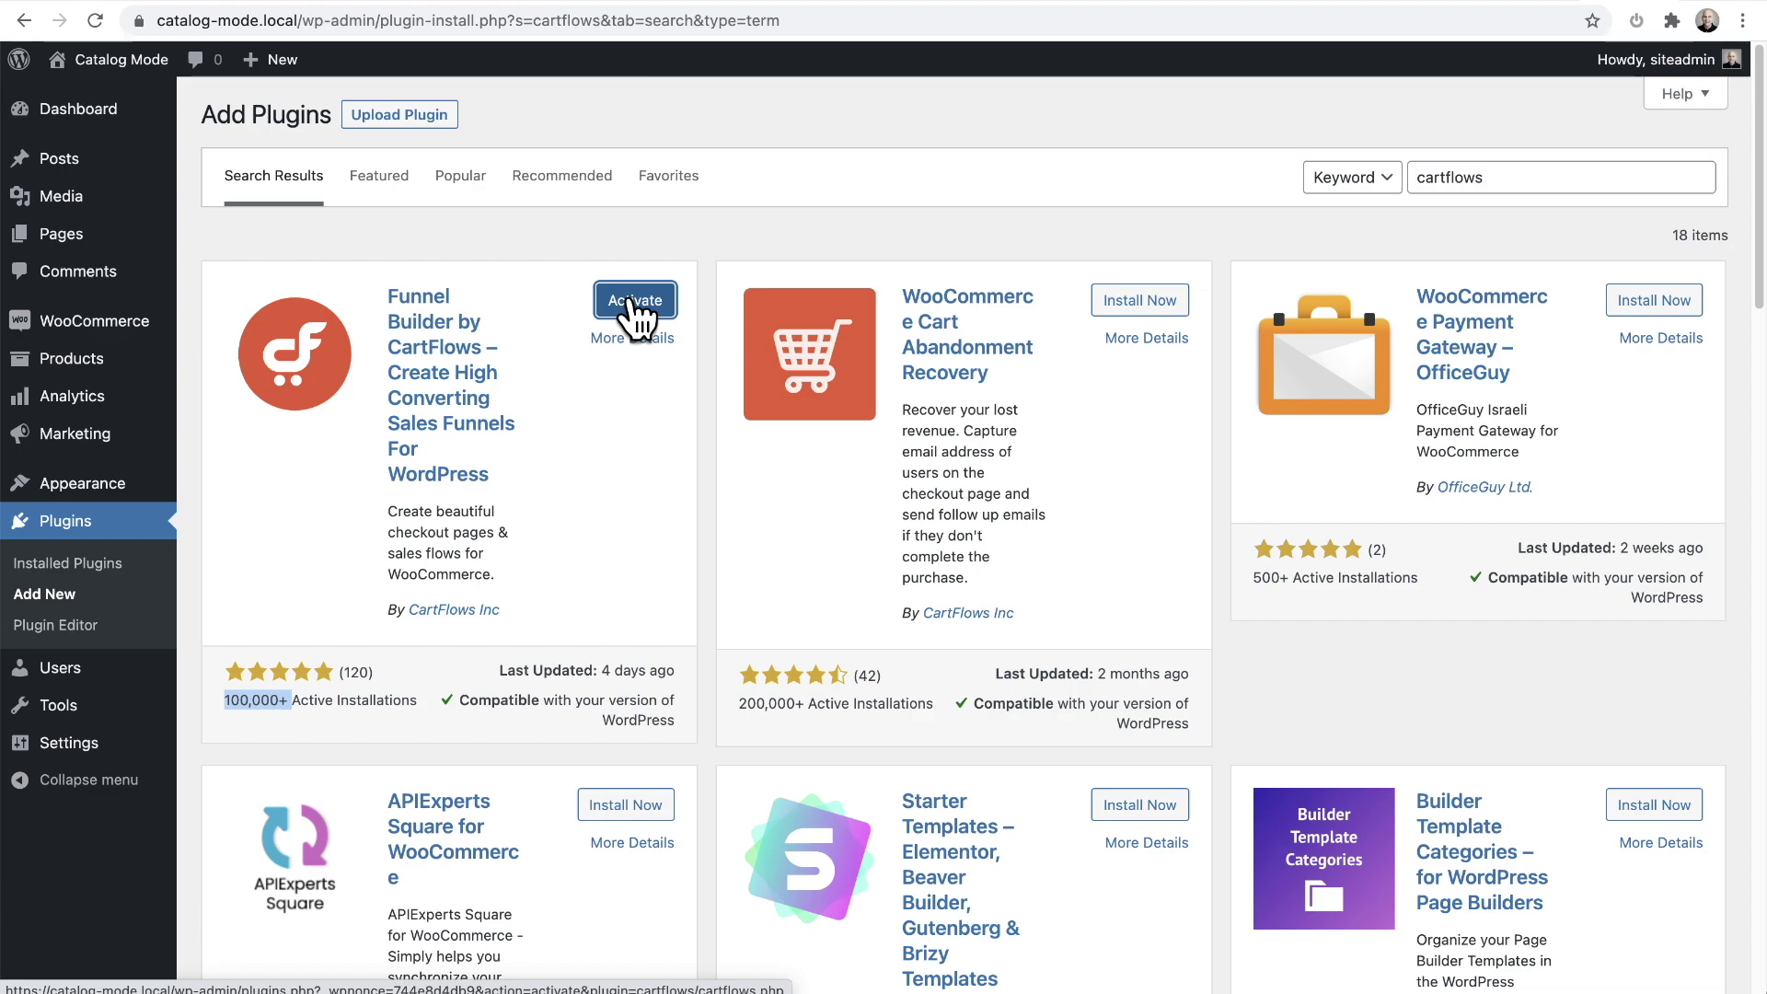
{"action": "left_click", "coordinate": [631, 302]}
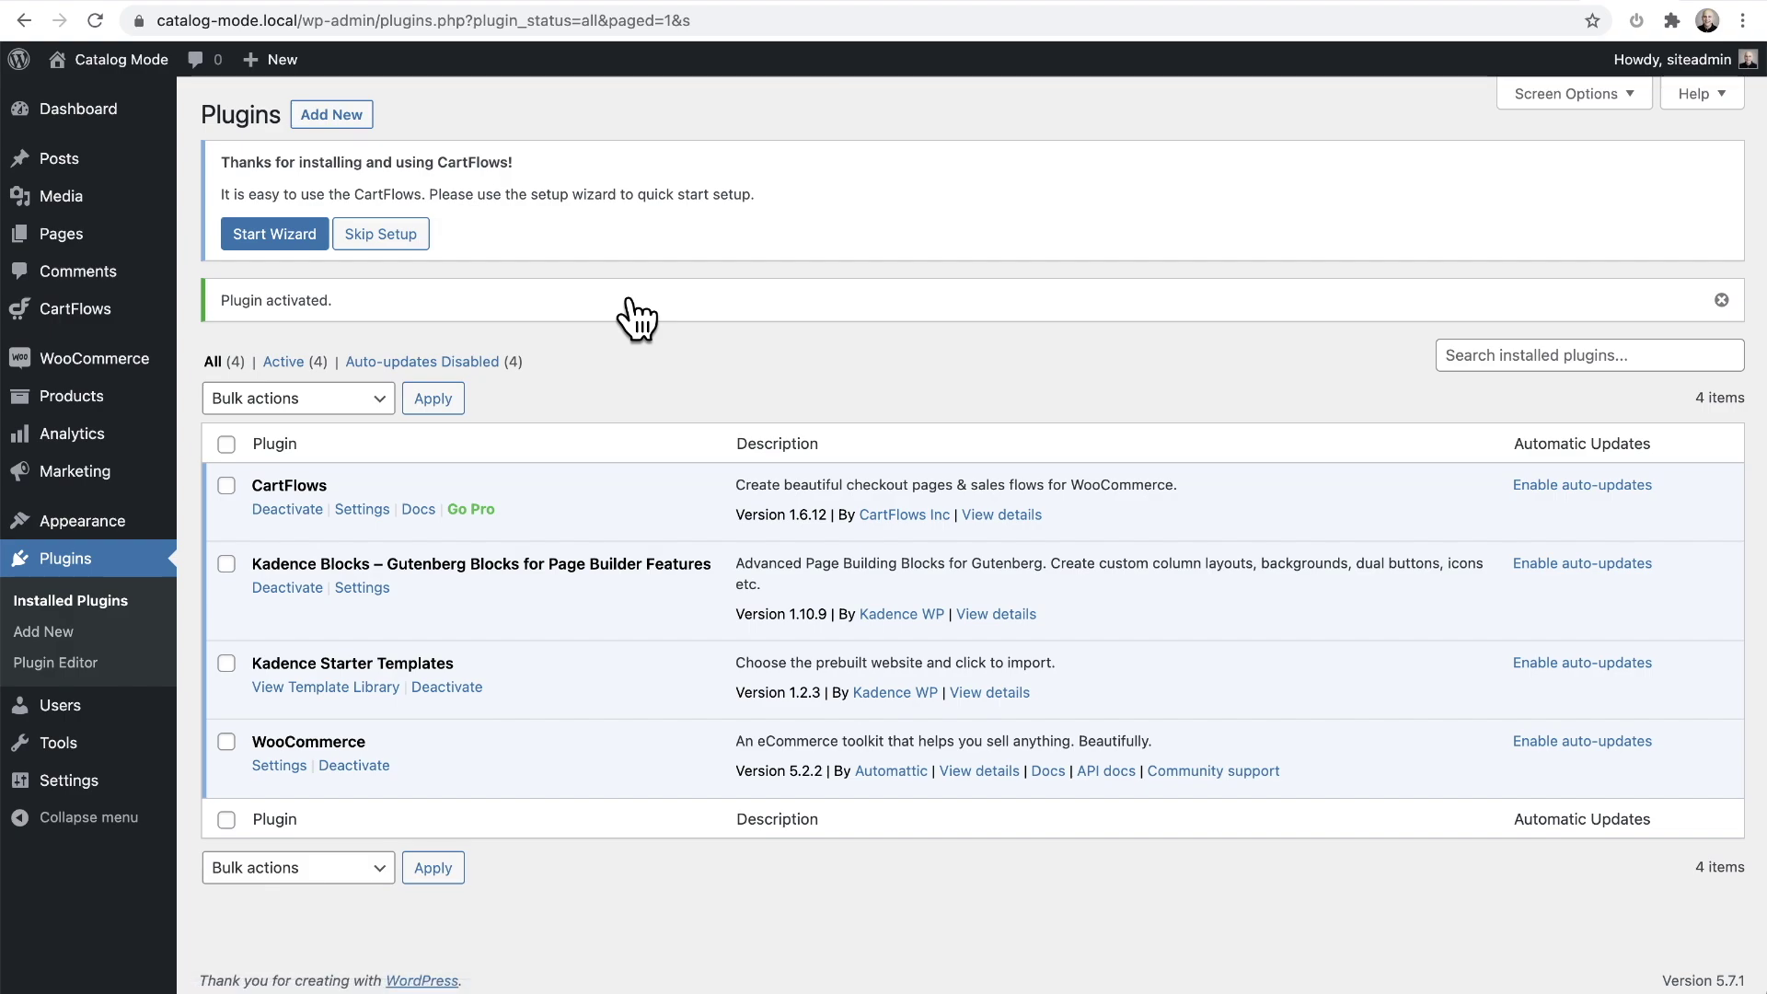
{"action": "left_click", "coordinate": [391, 239]}
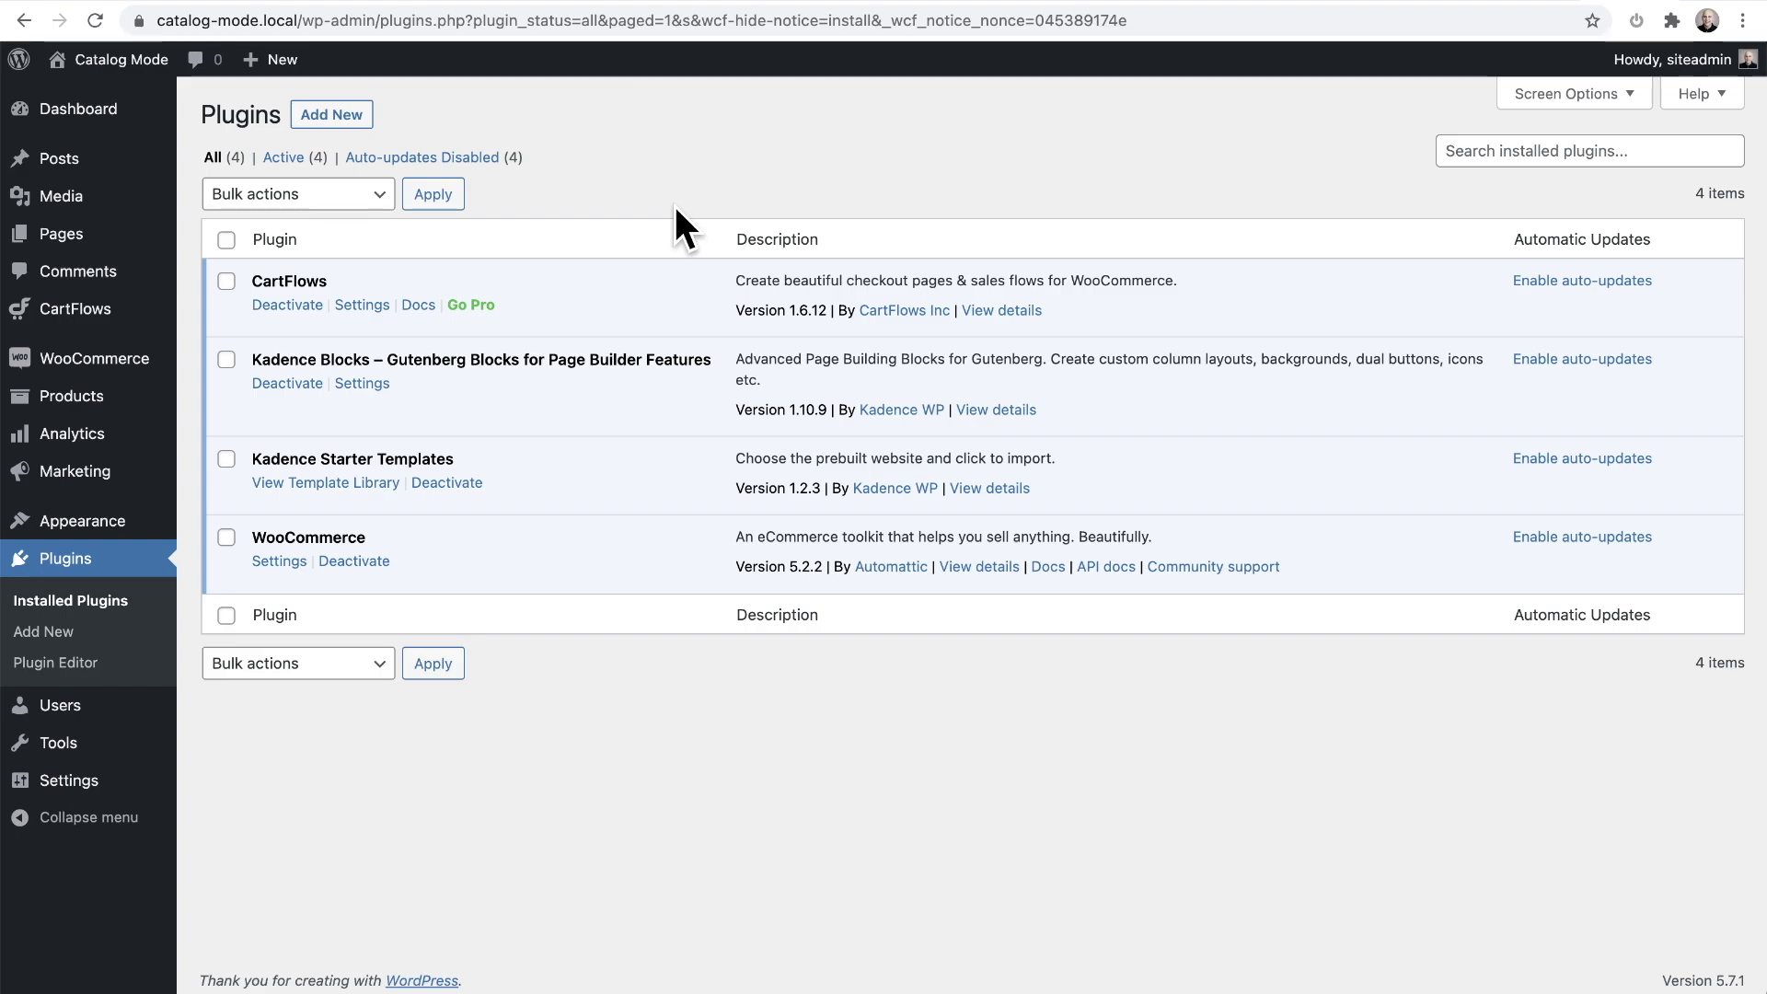
Create a new CartFlows flow from scratch named "Catalog Flow".
{"action": "mouse_move", "coordinate": [114, 318]}
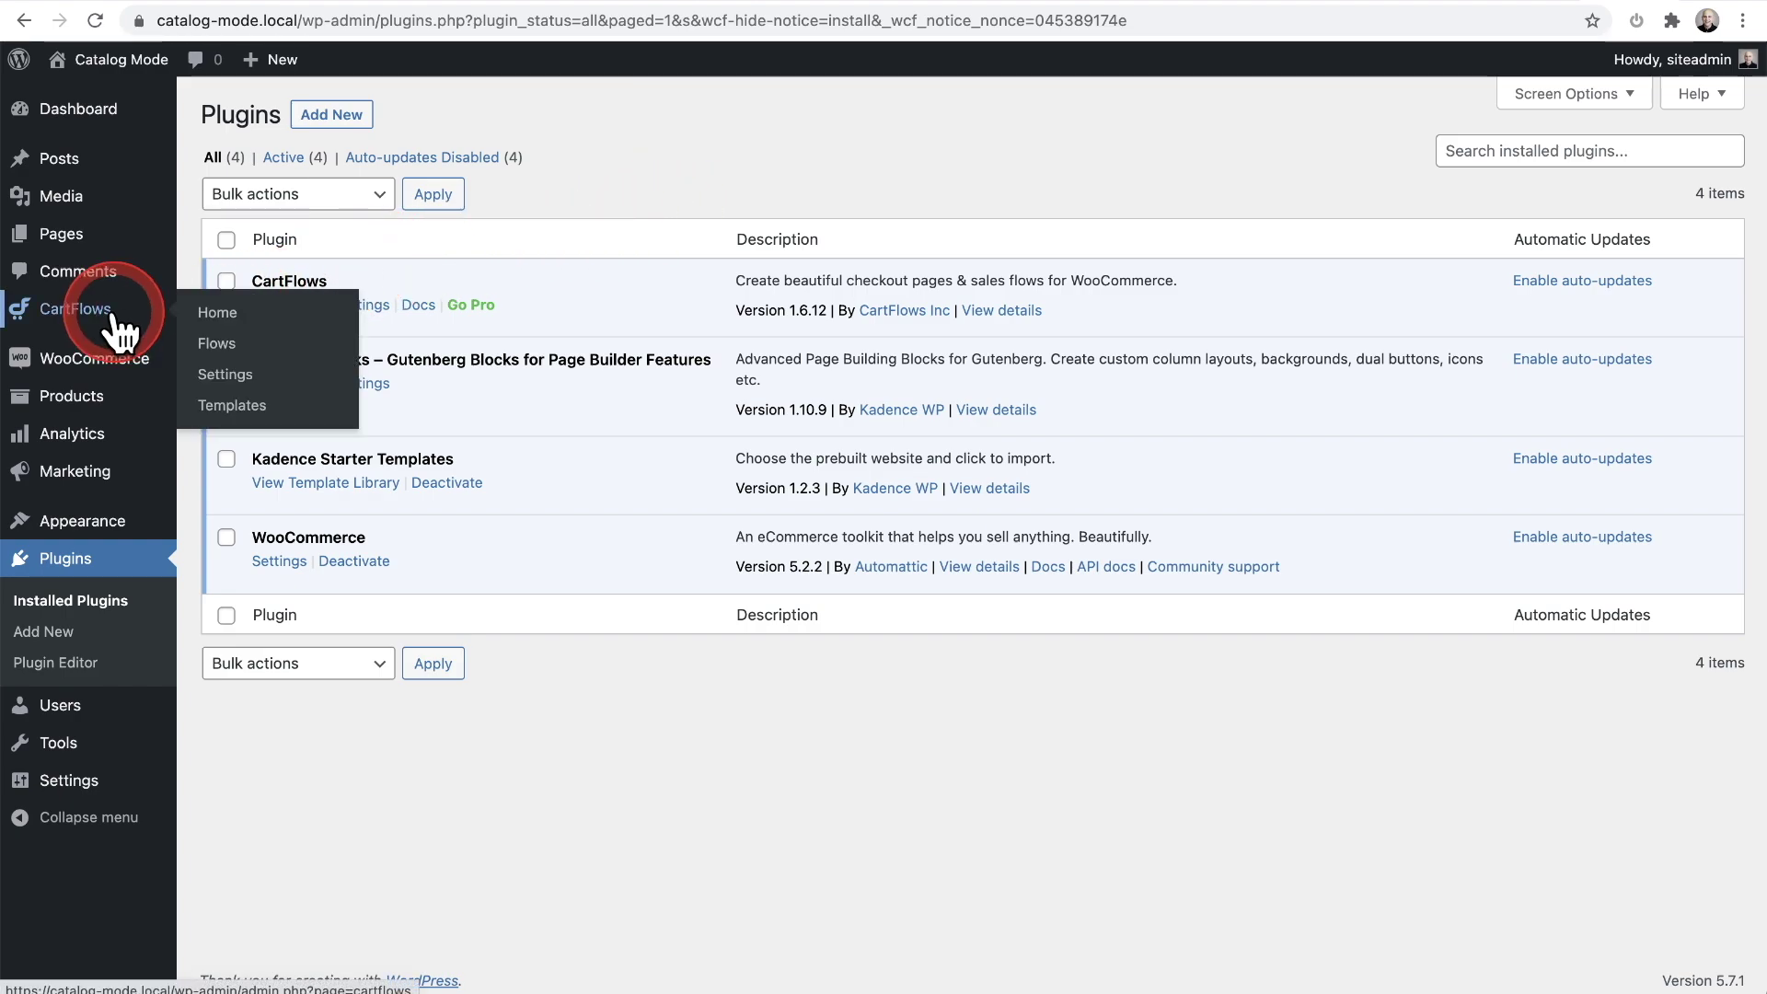
{"action": "left_click", "coordinate": [223, 353]}
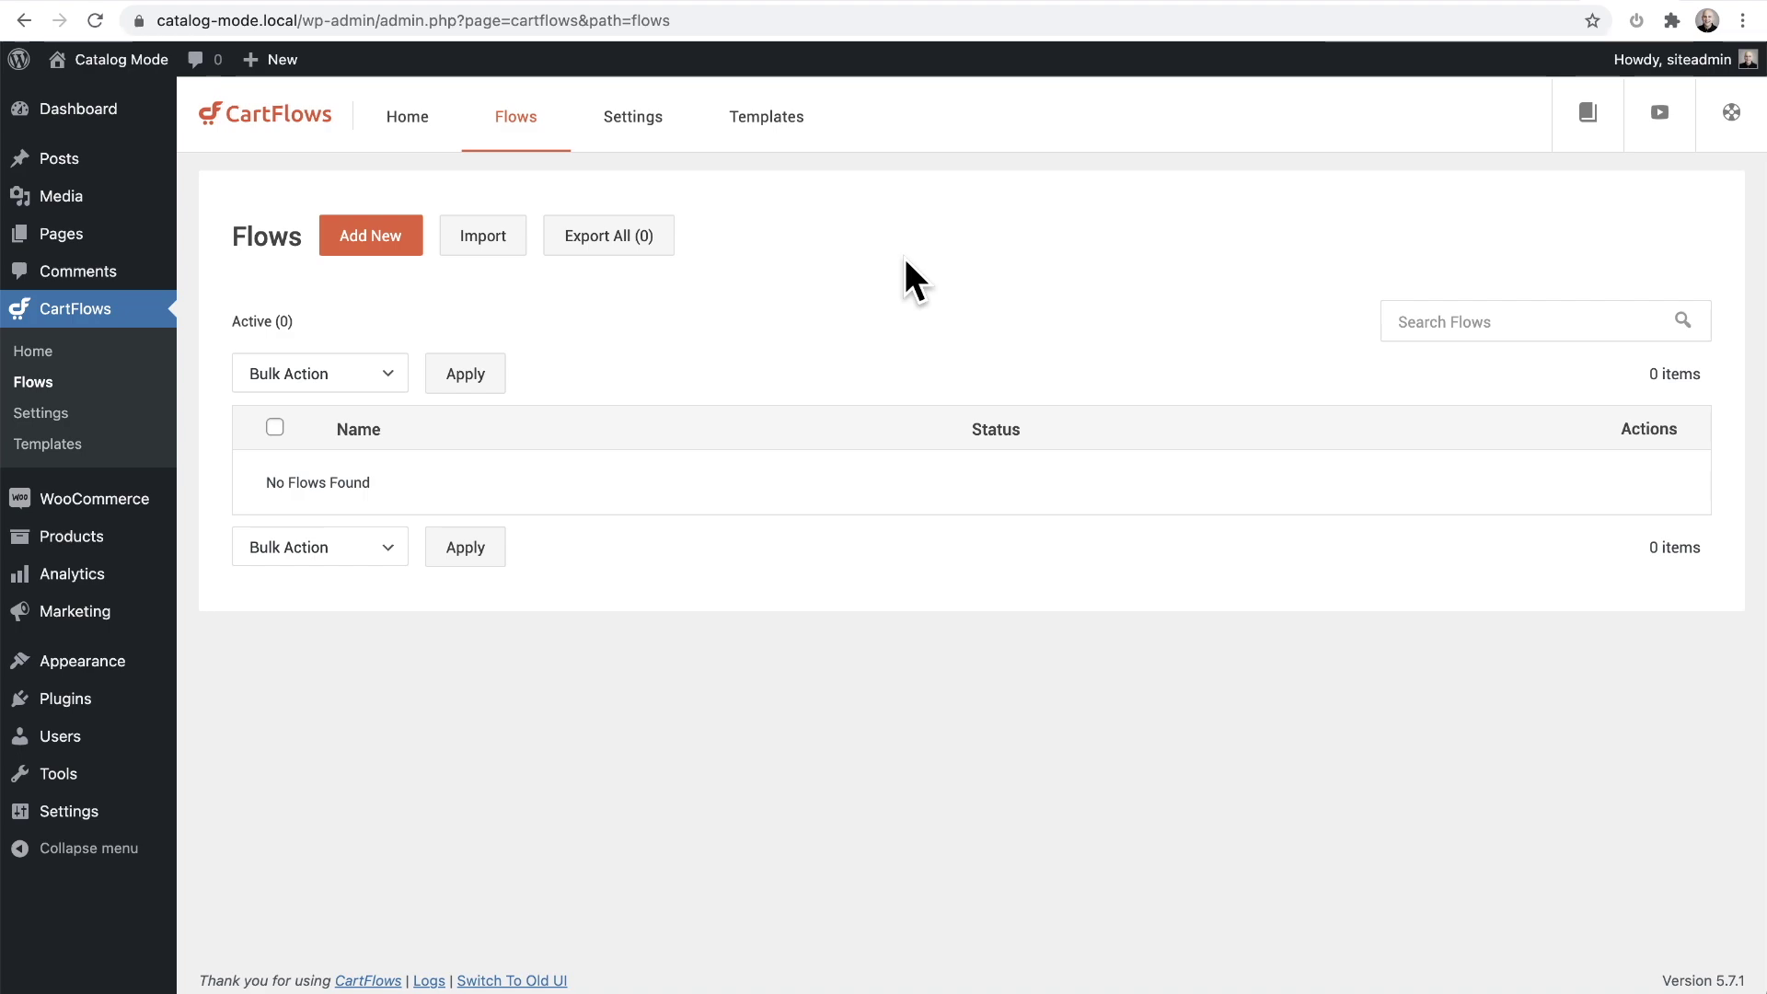
{"action": "left_click", "coordinate": [388, 235]}
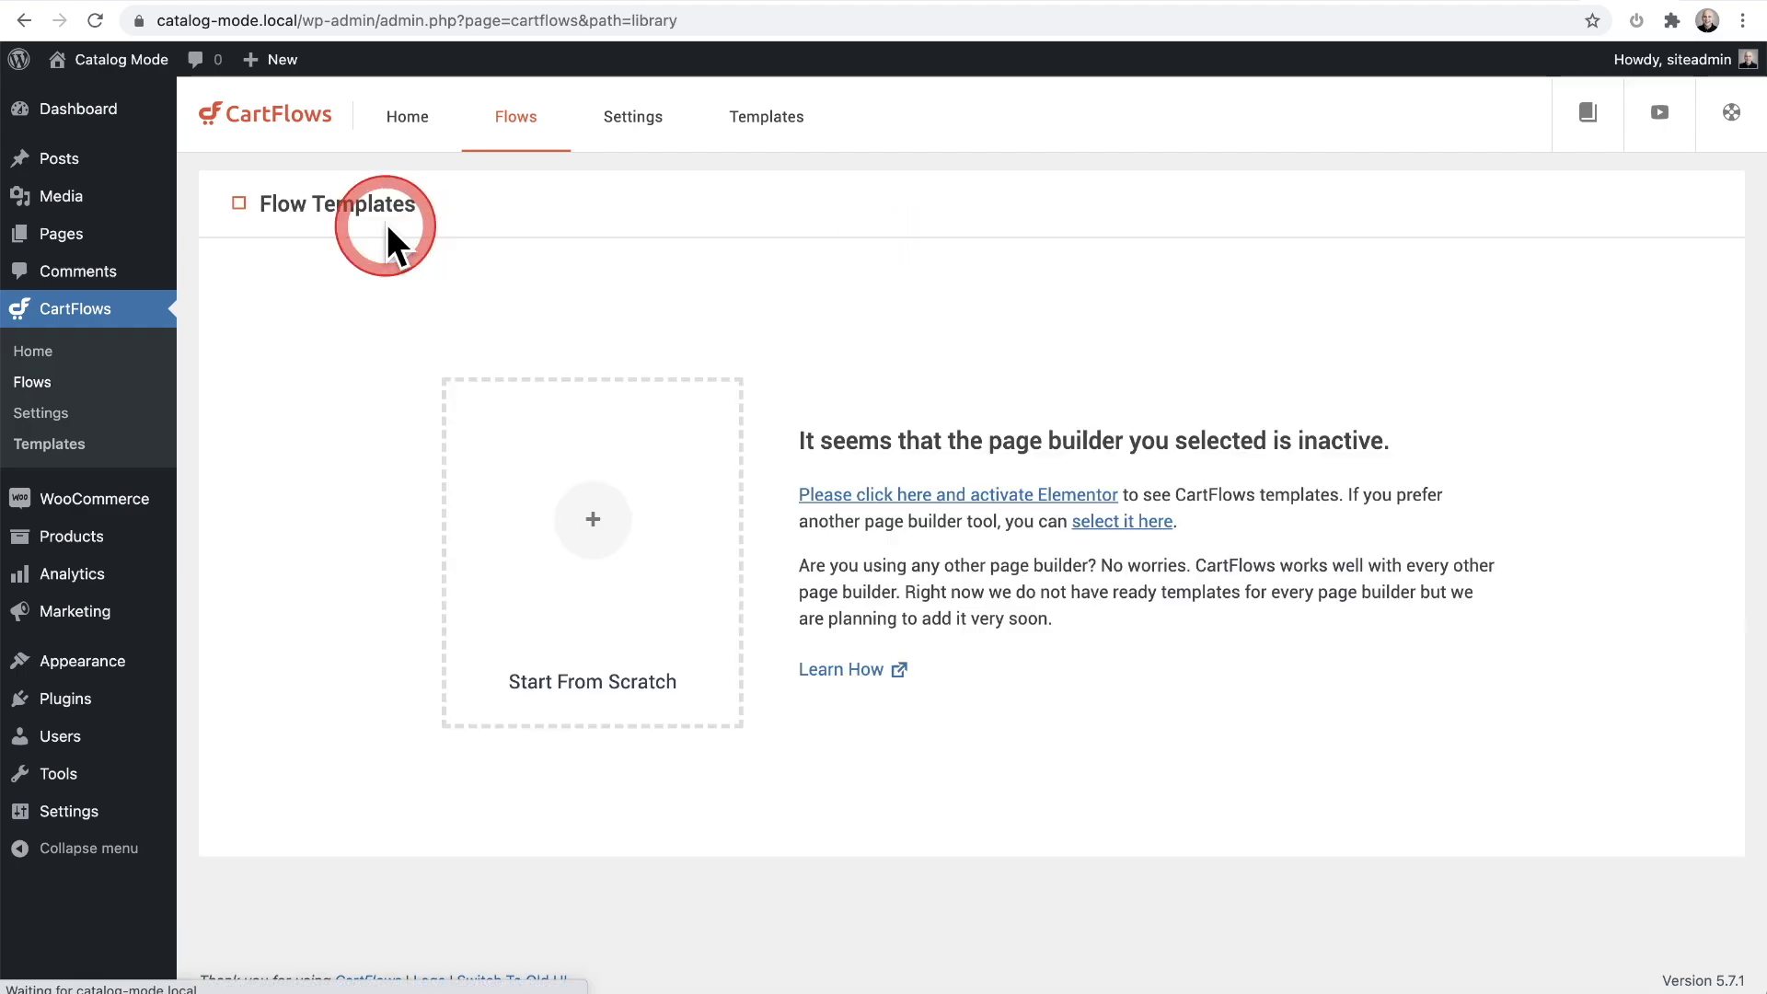
{"action": "left_click", "coordinate": [593, 527]}
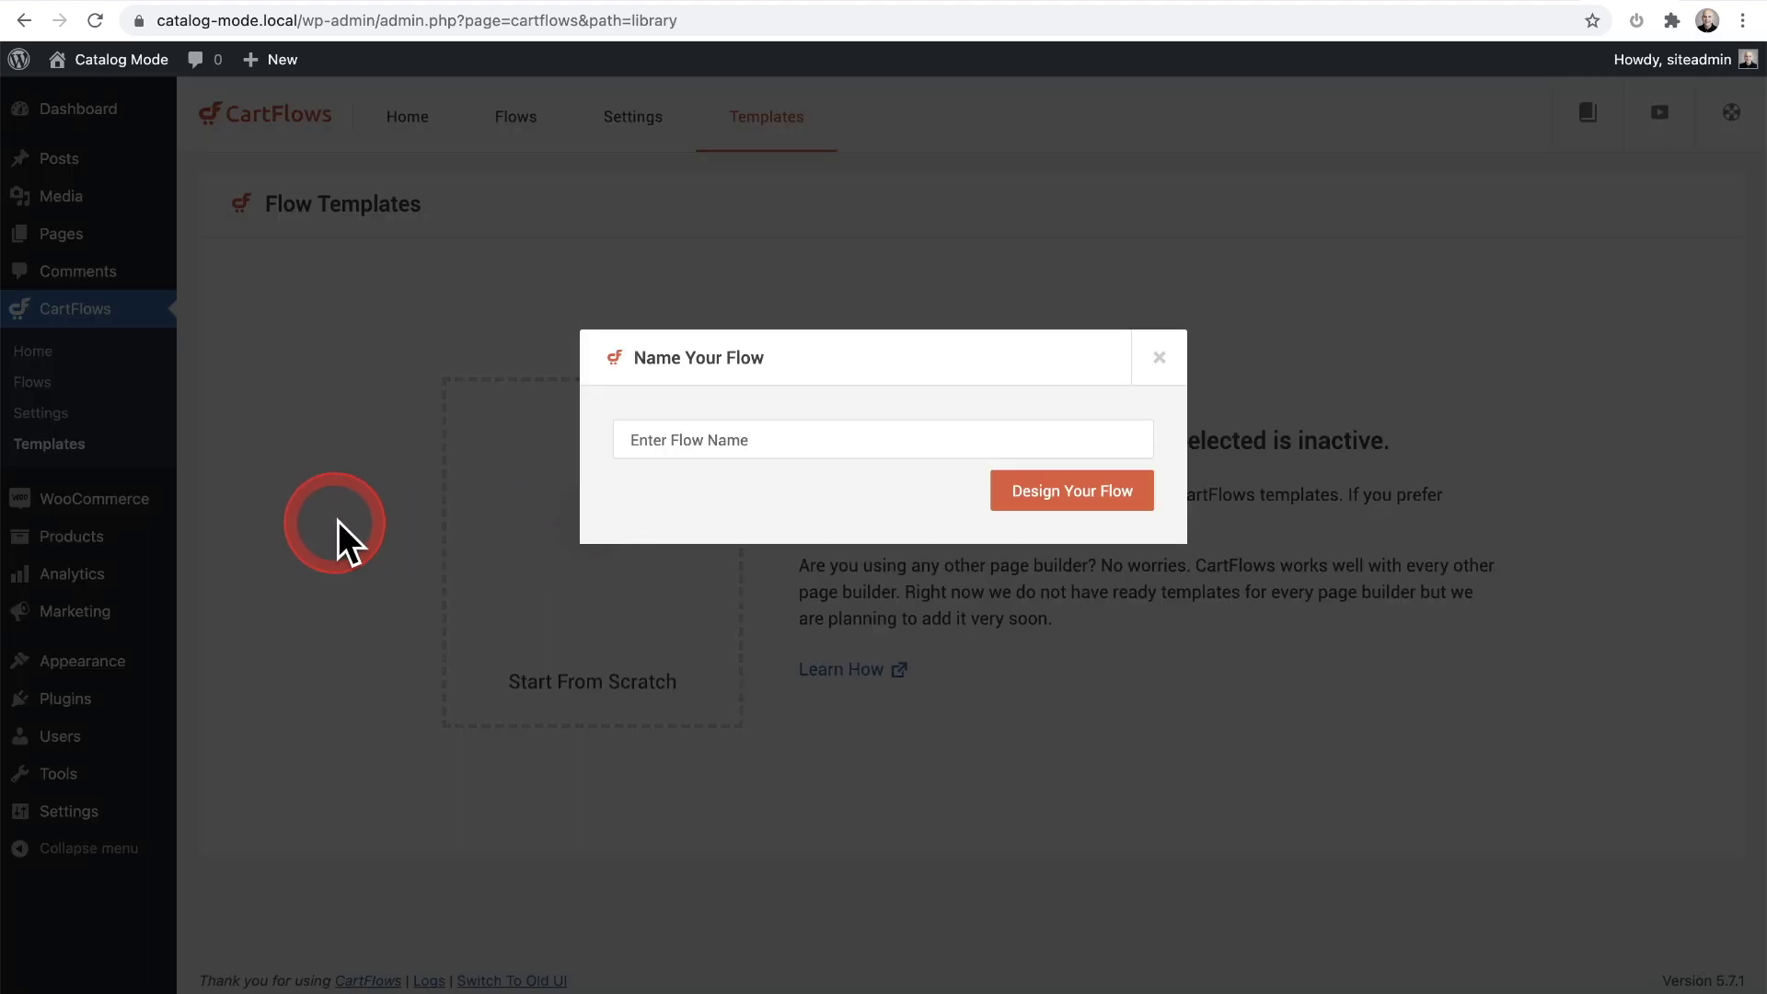
{"action": "left_click", "coordinate": [1159, 358]}
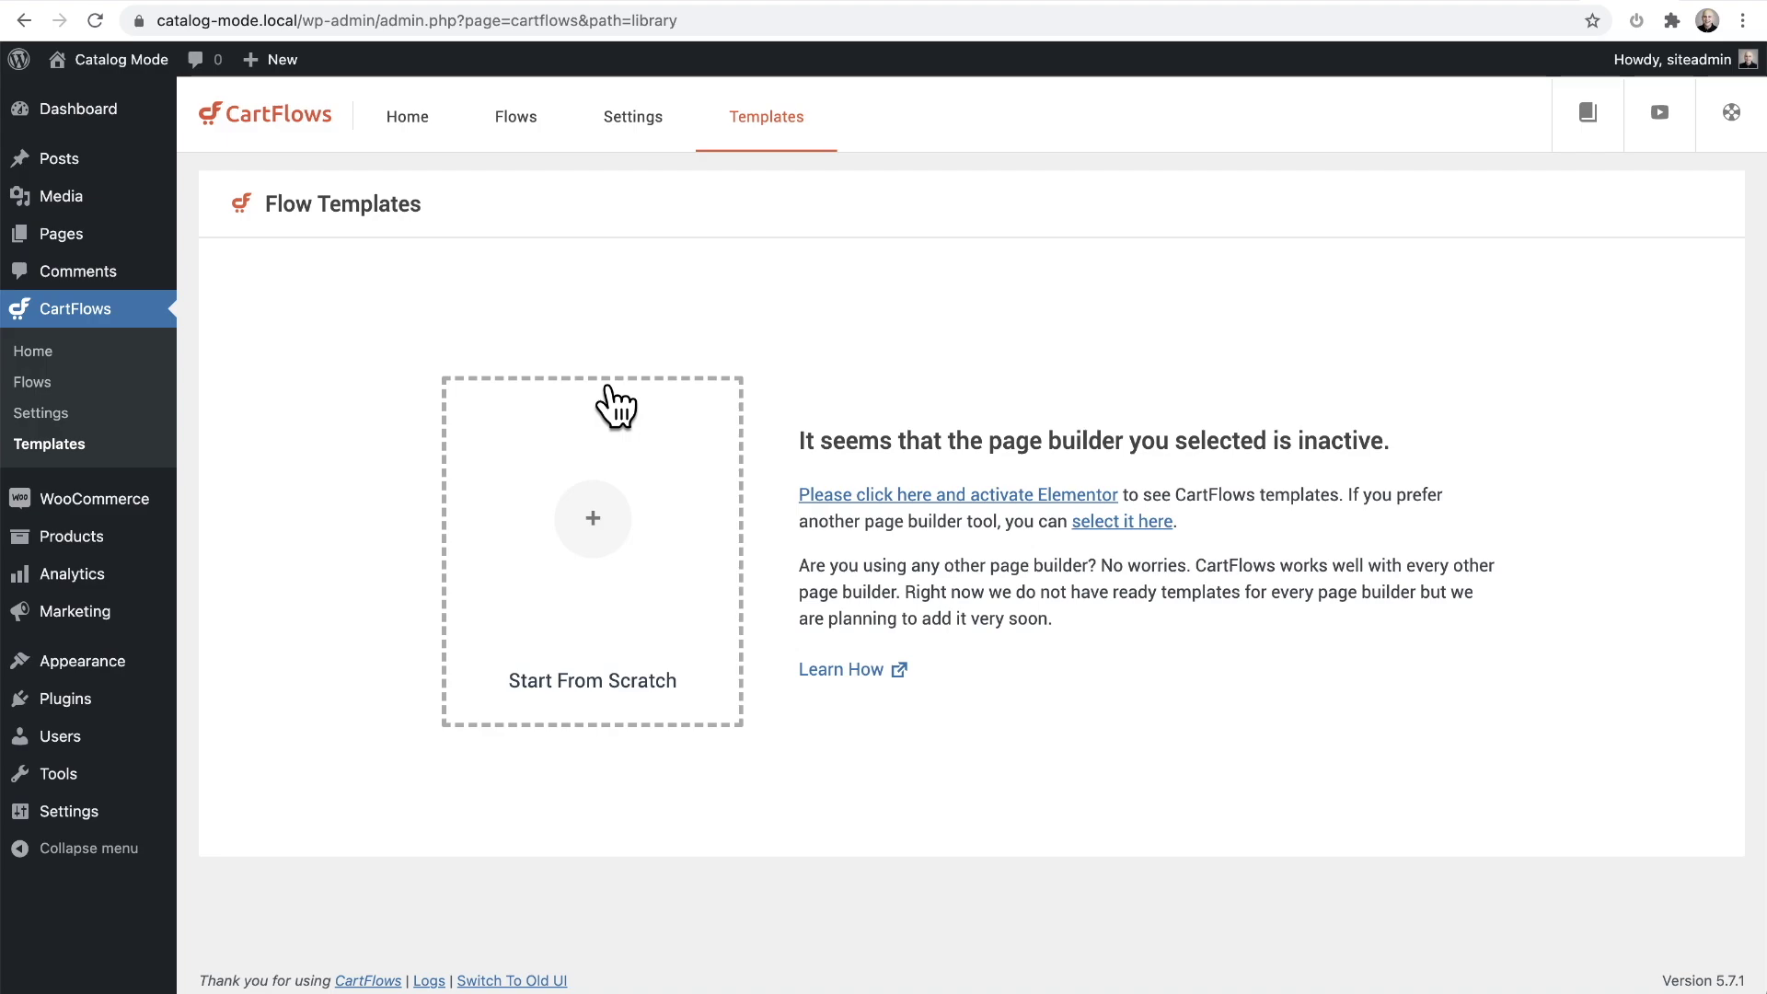
{"action": "left_click", "coordinate": [618, 512]}
{"action": "left_click", "coordinate": [720, 428]}
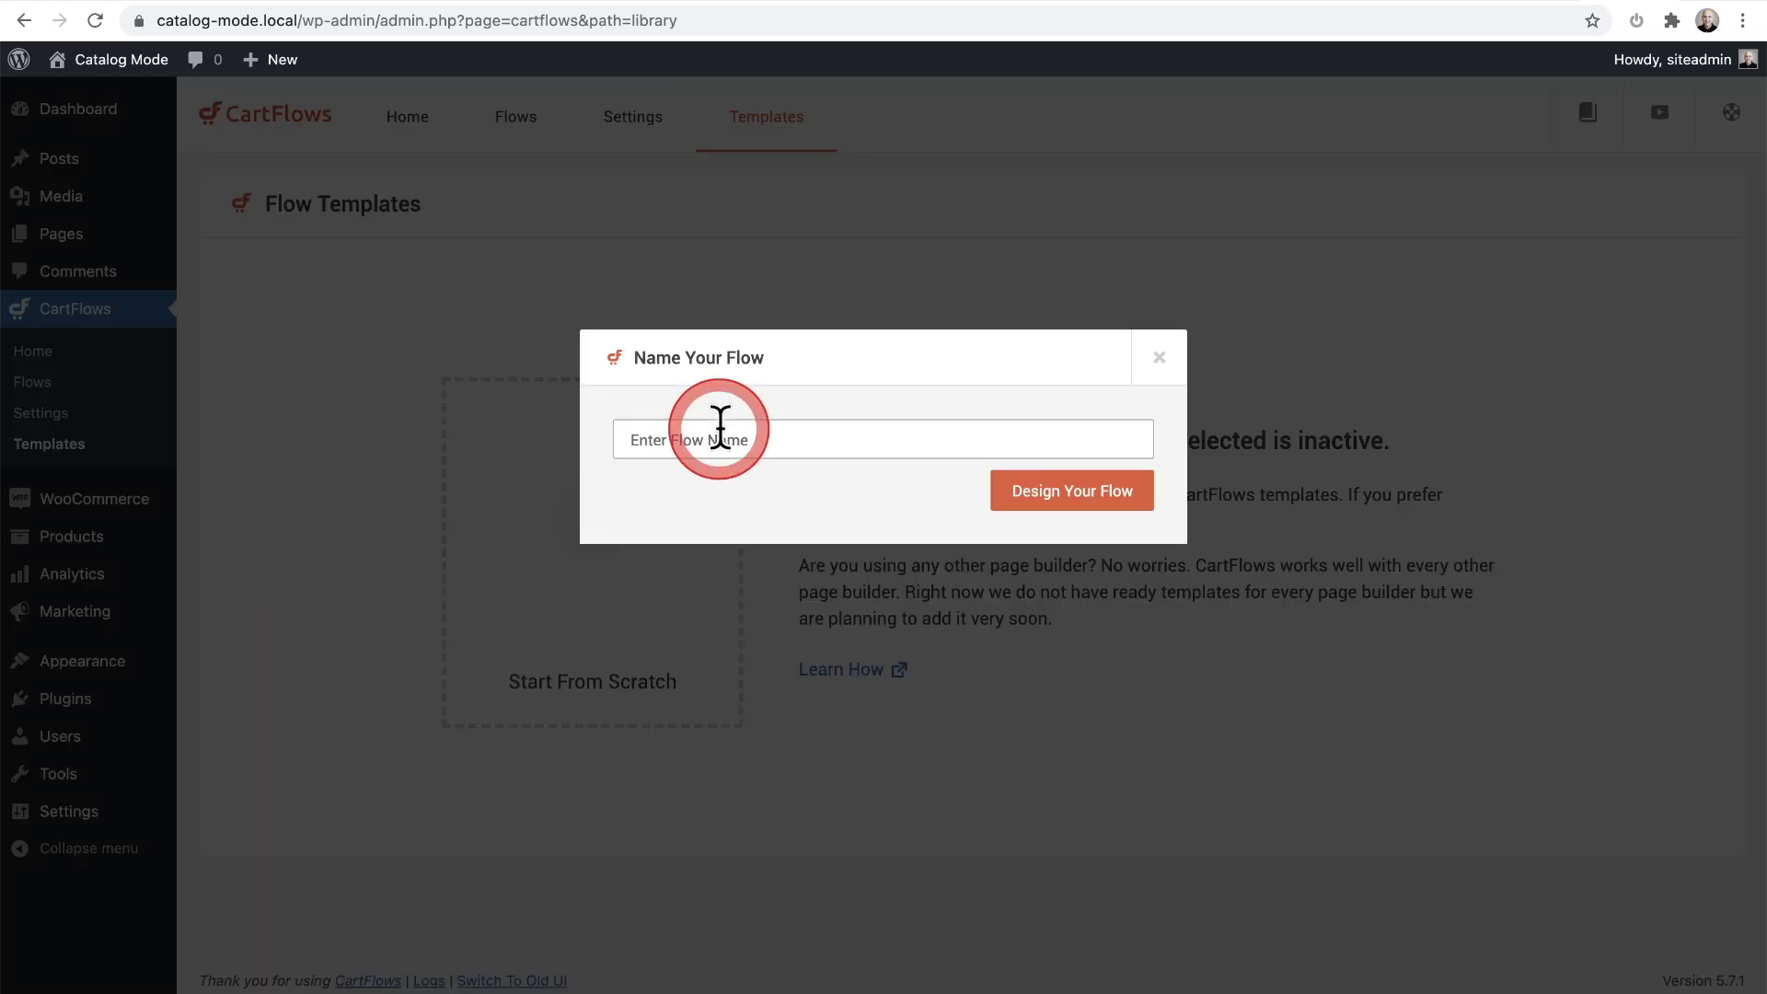
{"action": "type", "text": "Catalog Flow"}
{"action": "left_click", "coordinate": [1057, 490]}
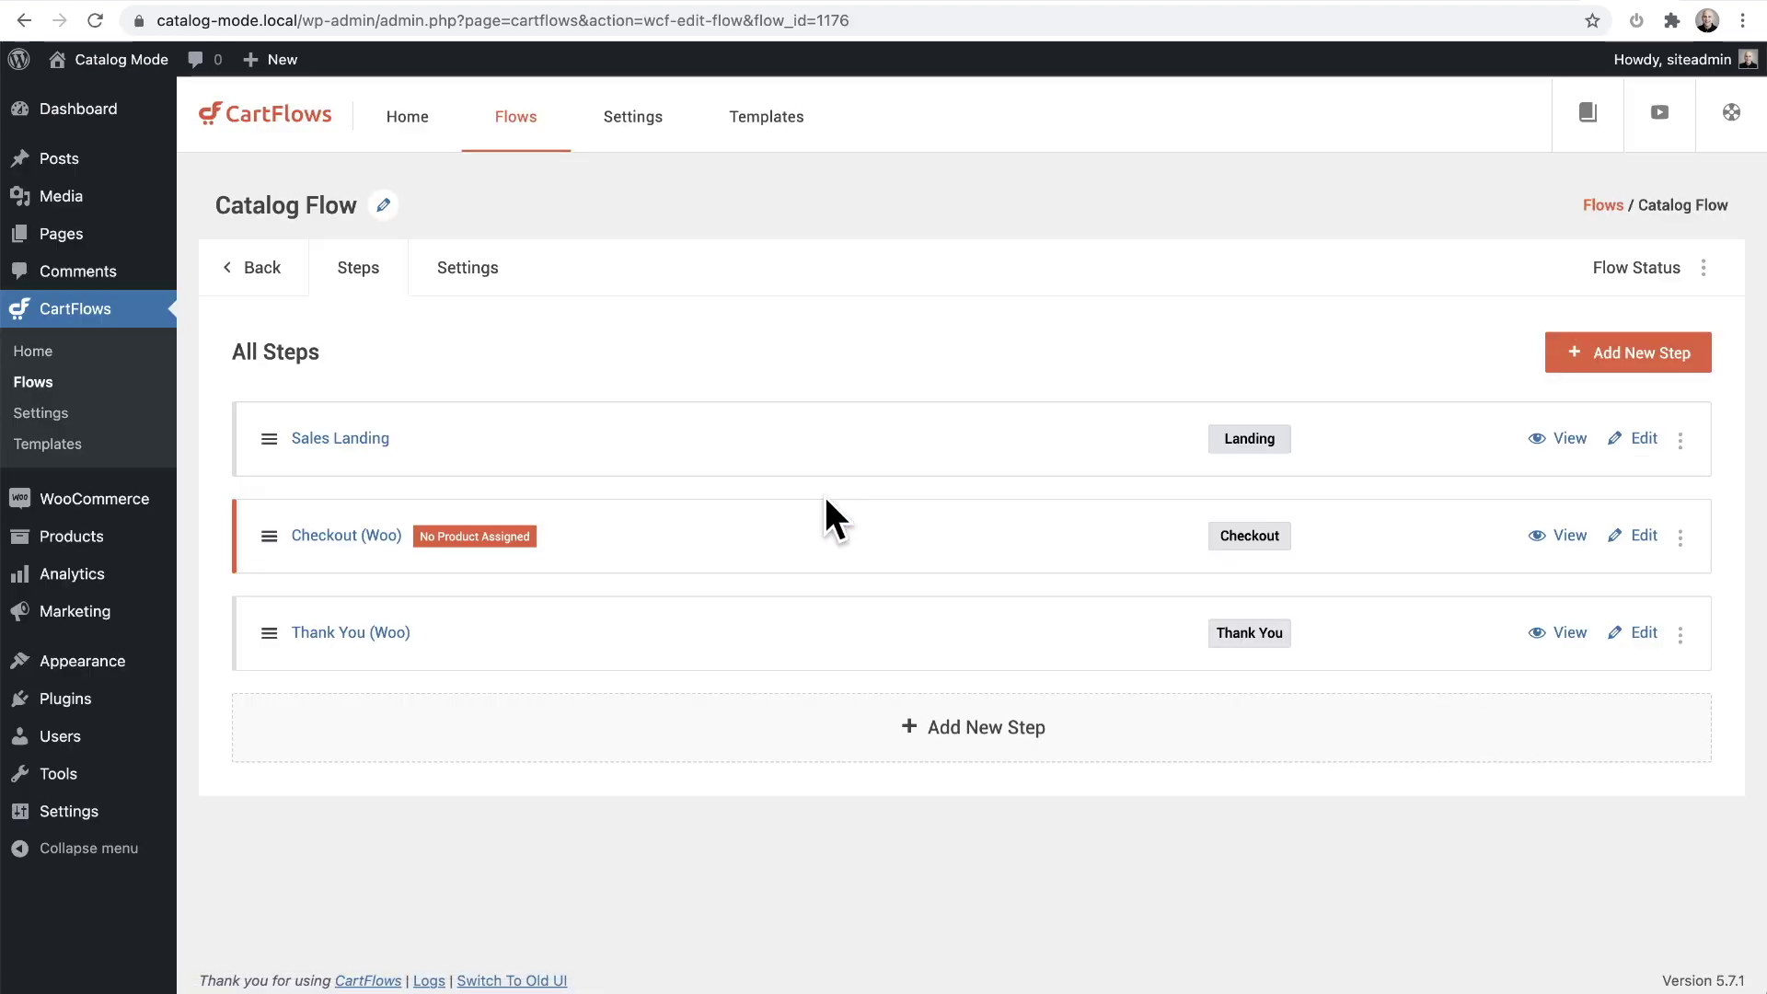
Delete the Sales Landing step from the Catalog Flow.
{"action": "left_click", "coordinate": [654, 438]}
{"action": "mouse_move", "coordinate": [653, 438]}
{"action": "left_mouse_down"}
{"action": "mouse_move", "coordinate": [769, 457]}
{"action": "mouse_move", "coordinate": [793, 429]}
{"action": "mouse_move", "coordinate": [381, 419]}
{"action": "mouse_move", "coordinate": [407, 402]}
{"action": "mouse_move", "coordinate": [323, 454]}
{"action": "mouse_move", "coordinate": [1518, 516]}
{"action": "mouse_move", "coordinate": [1661, 460]}
{"action": "left_mouse_up"}
{"action": "left_click", "coordinate": [1681, 444]}
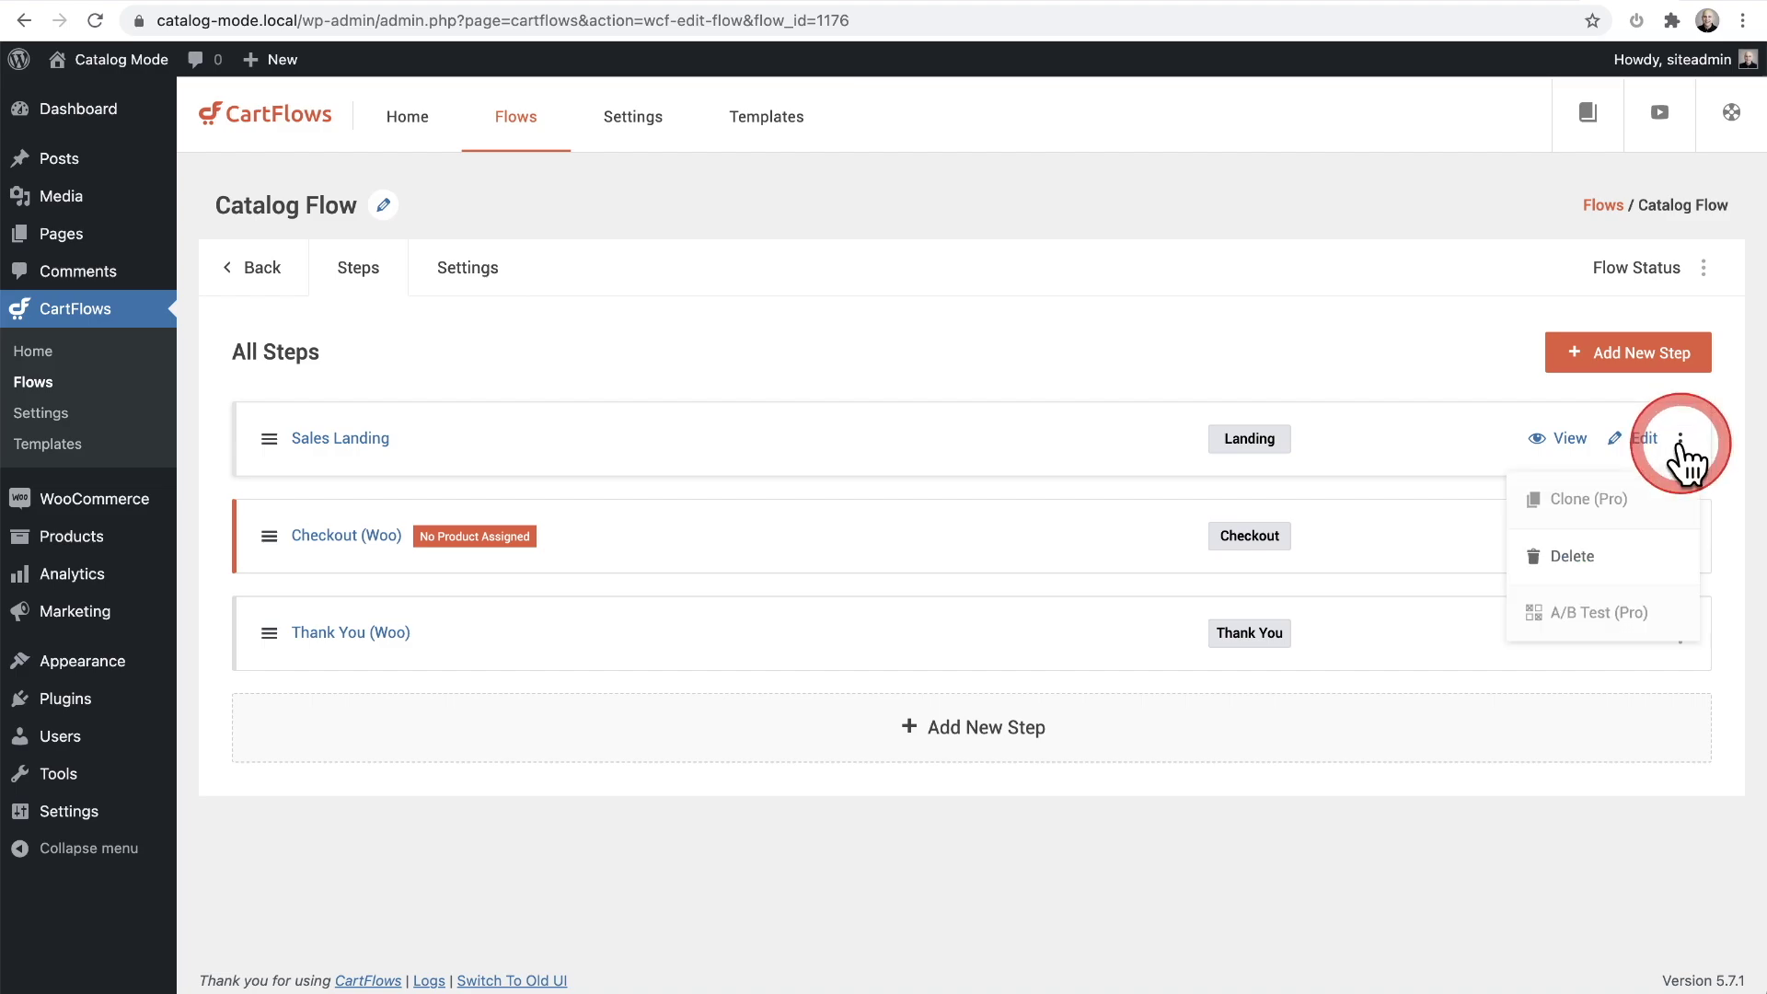
{"action": "left_click", "coordinate": [1615, 560]}
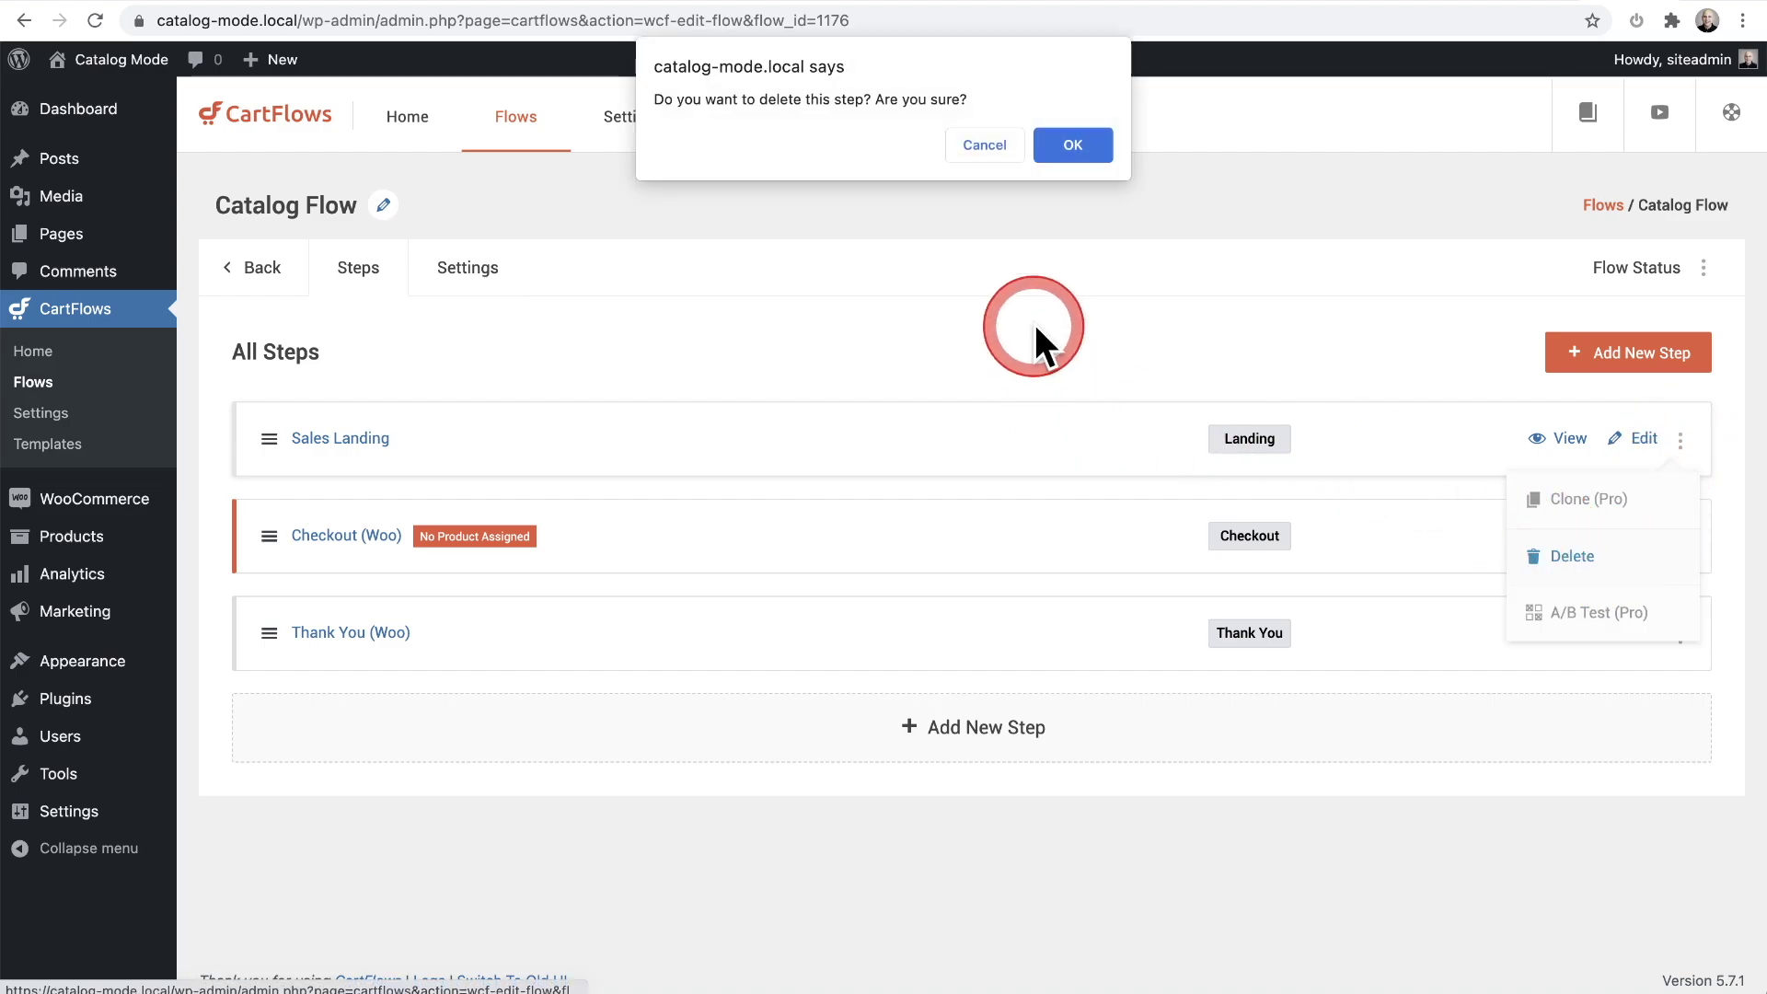
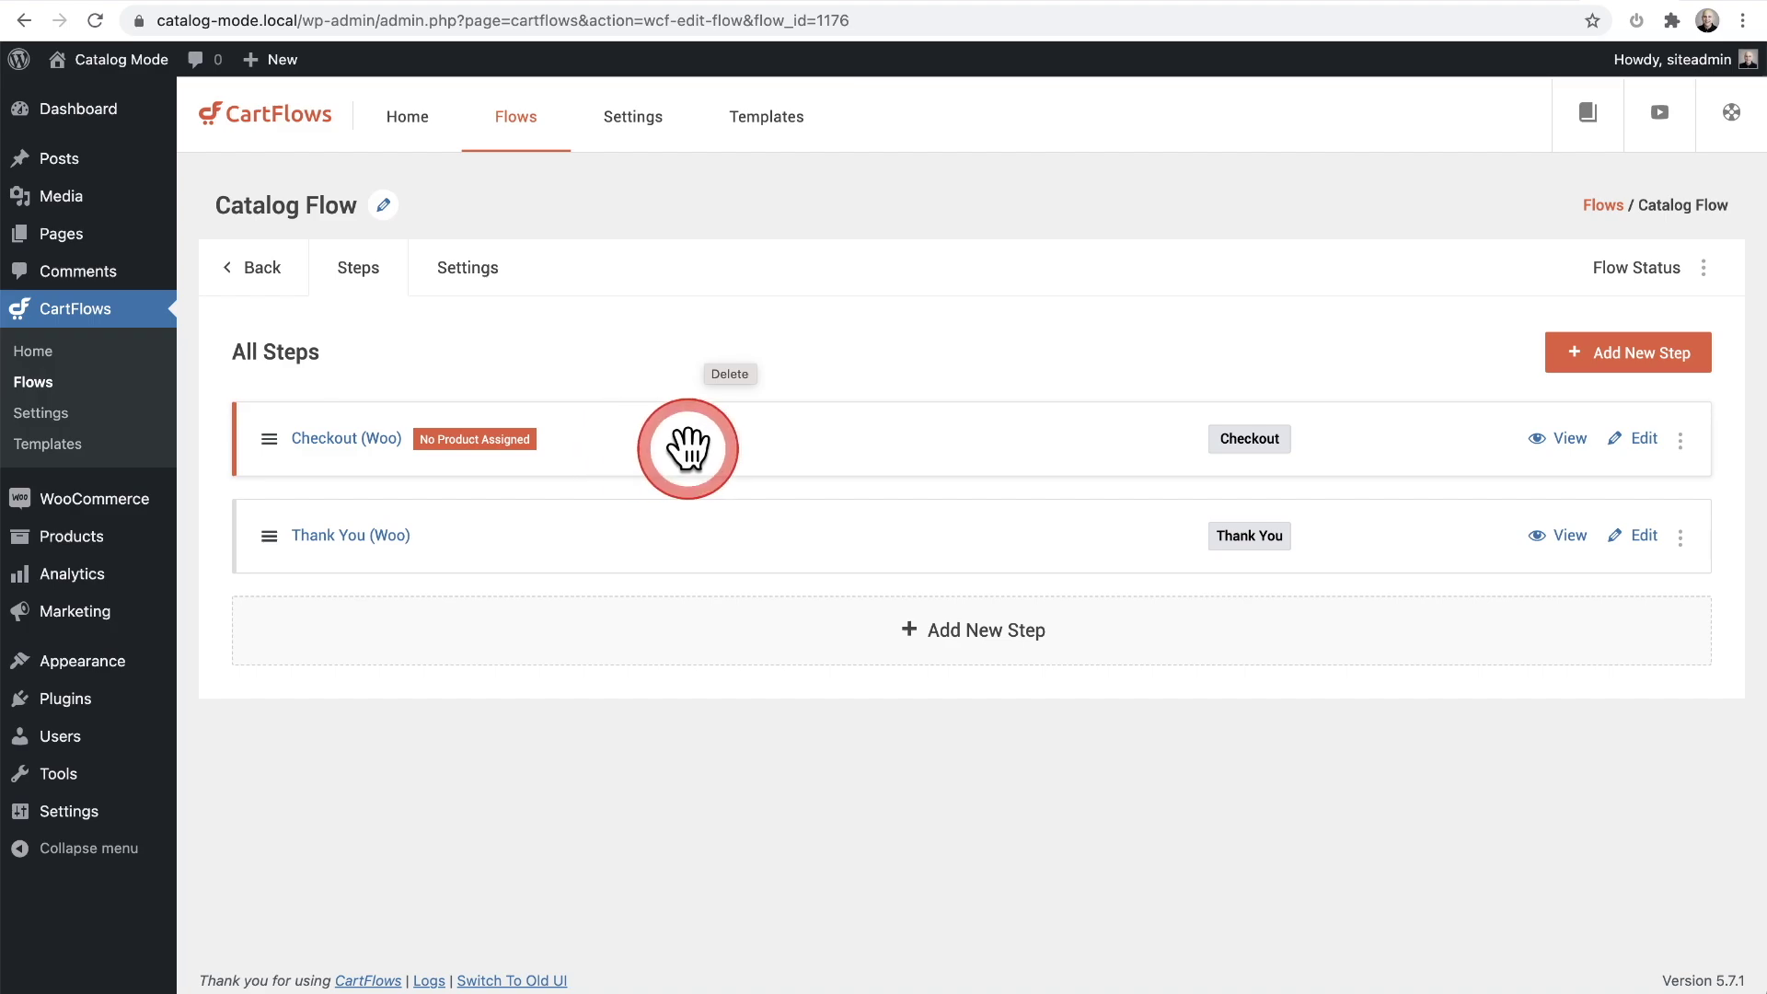
Open the flow's Checkout (Woo) step in the WordPress editor and place the cursor in its title.
{"action": "left_click", "coordinate": [1641, 440]}
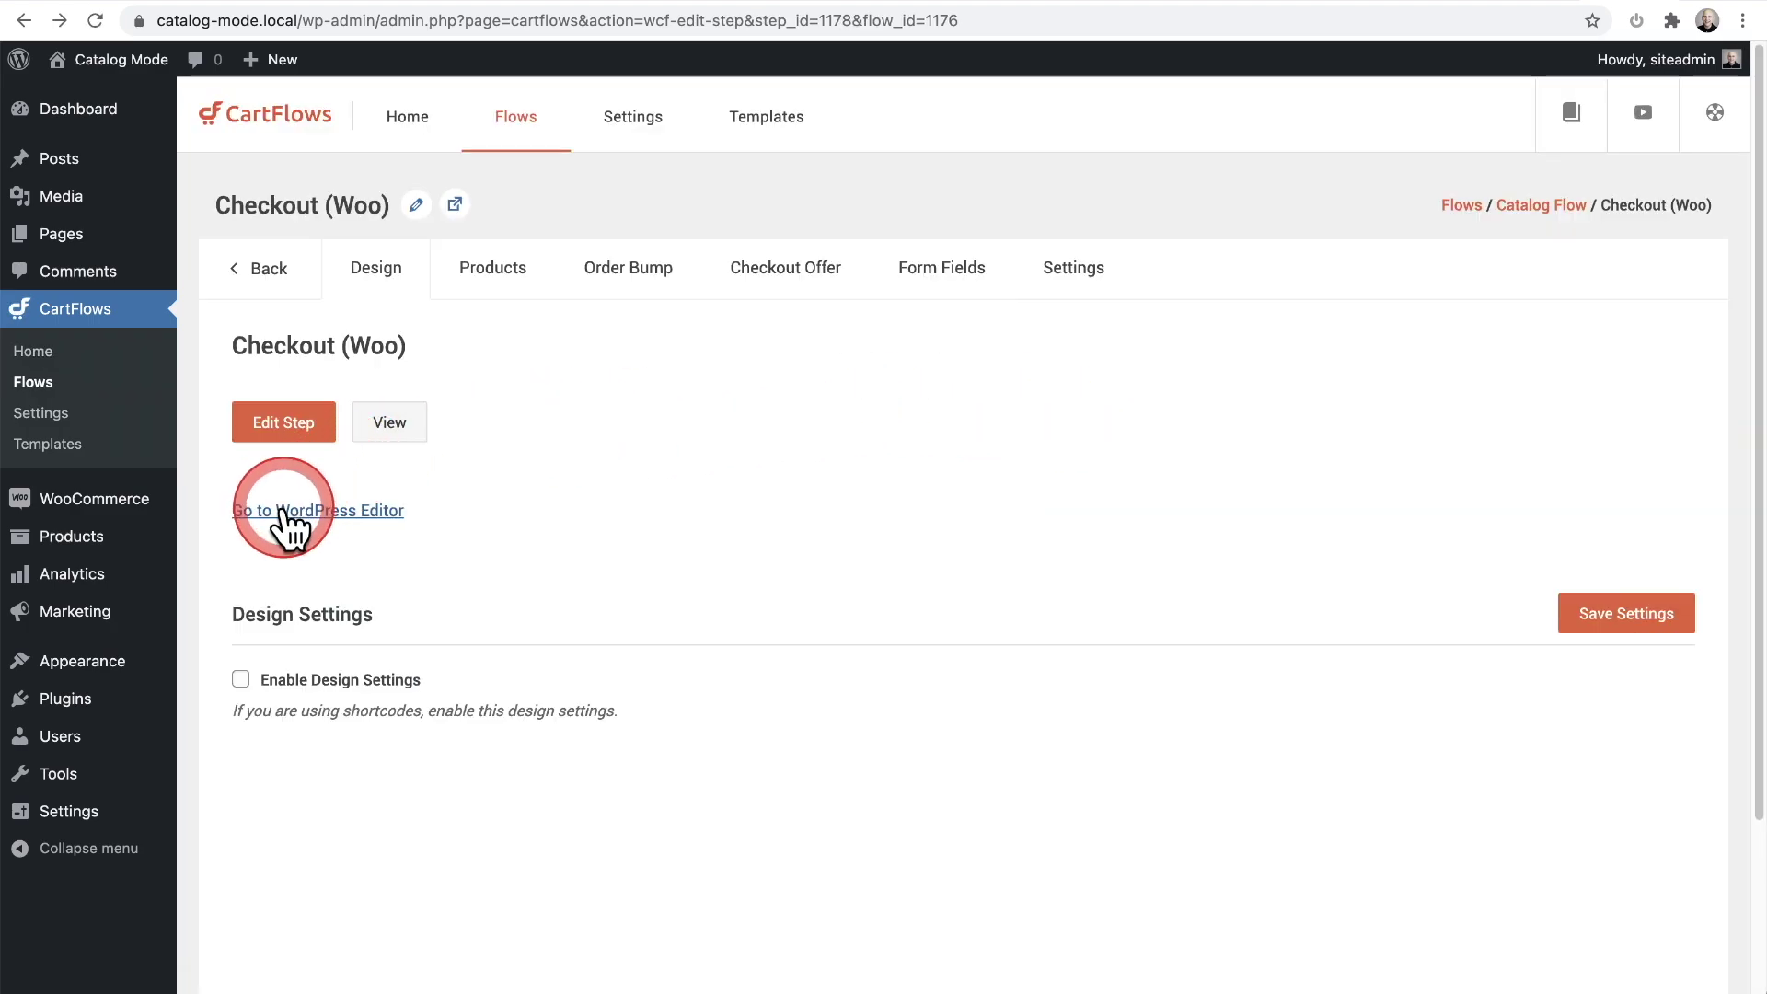
{"action": "left_click", "coordinate": [303, 512]}
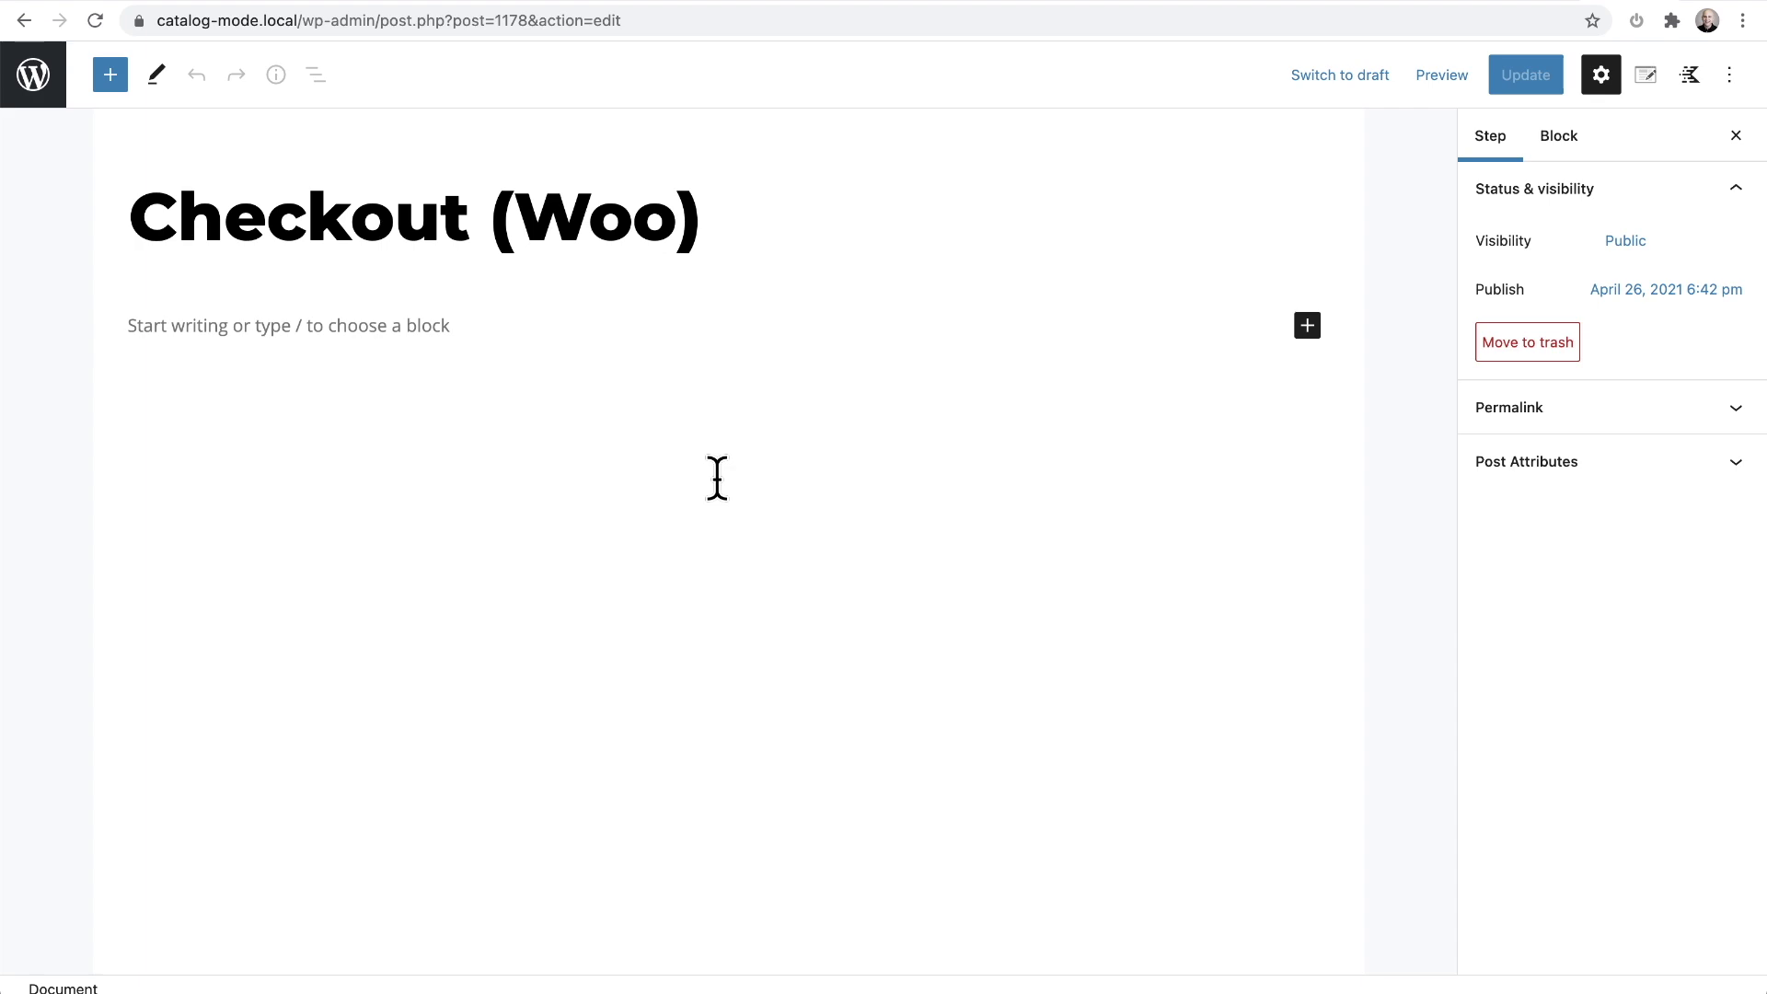
{"action": "mouse_move", "coordinate": [716, 478]}
{"action": "left_mouse_down"}
{"action": "mouse_move", "coordinate": [626, 307]}
{"action": "mouse_move", "coordinate": [520, 345]}
{"action": "mouse_move", "coordinate": [391, 209]}
{"action": "left_mouse_up"}
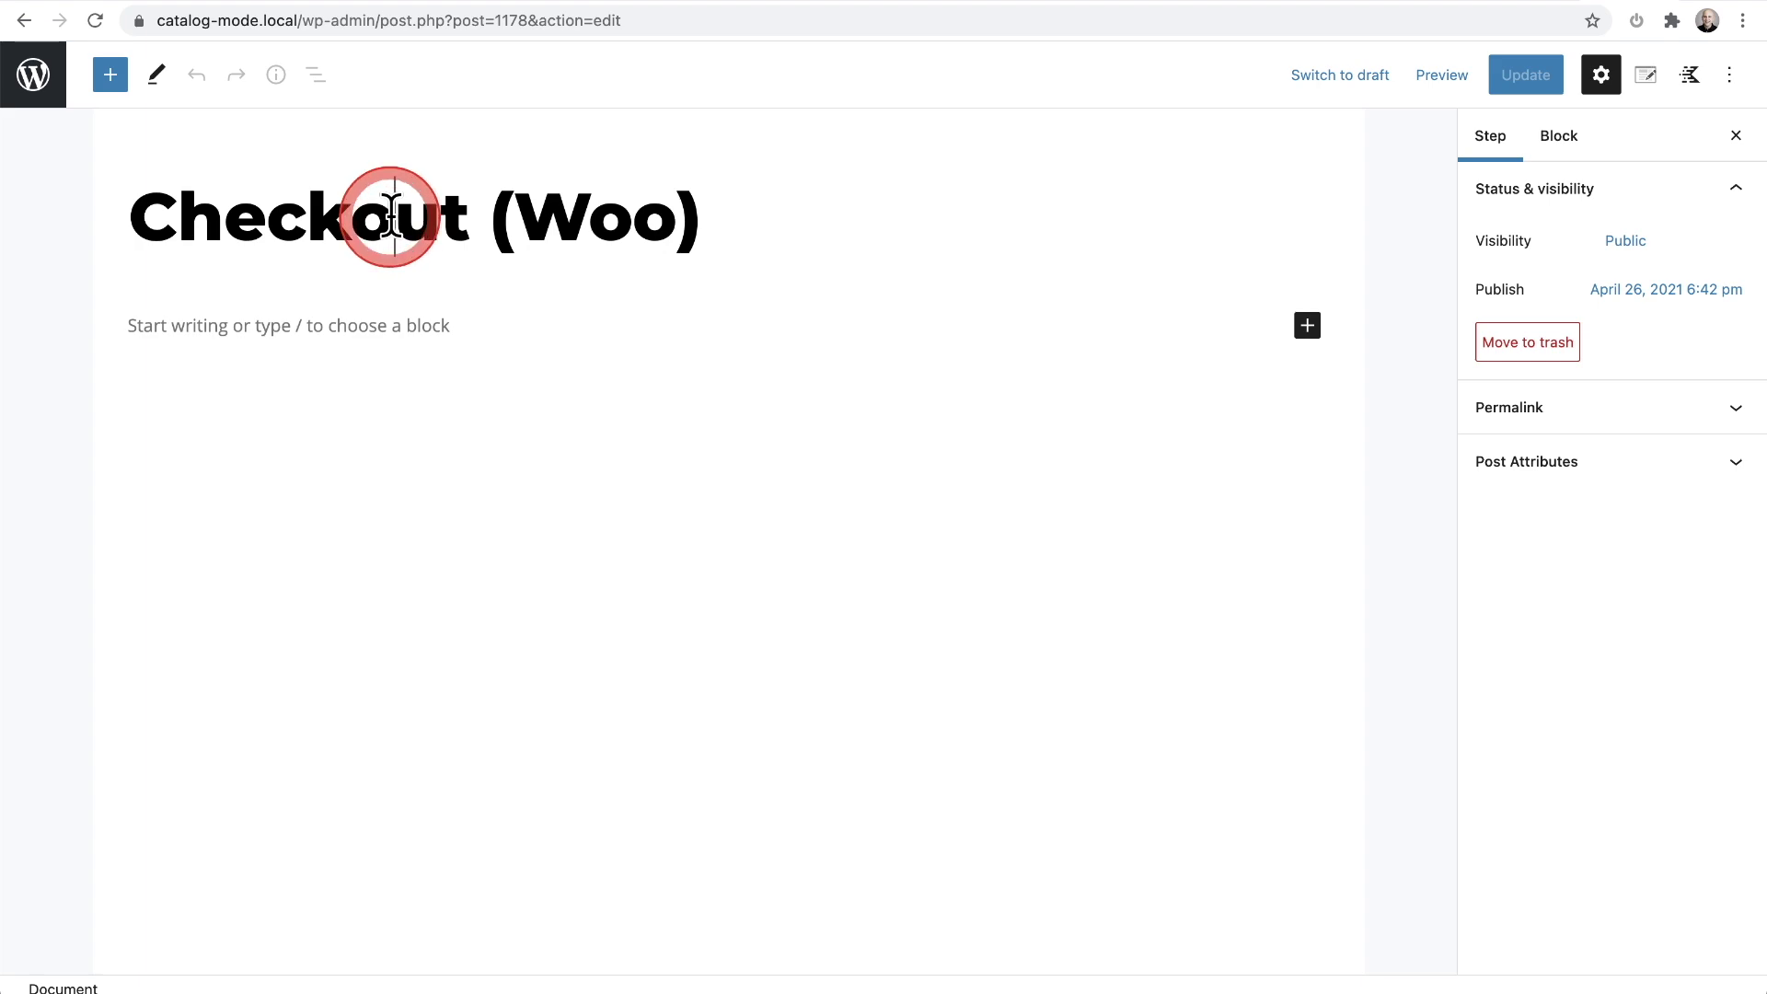
Retitle the checkout step "Request a Quote" and set its template to Default Template.
{"action": "triple_click", "coordinate": [392, 209]}
{"action": "type", "text": "Request a Quote"}
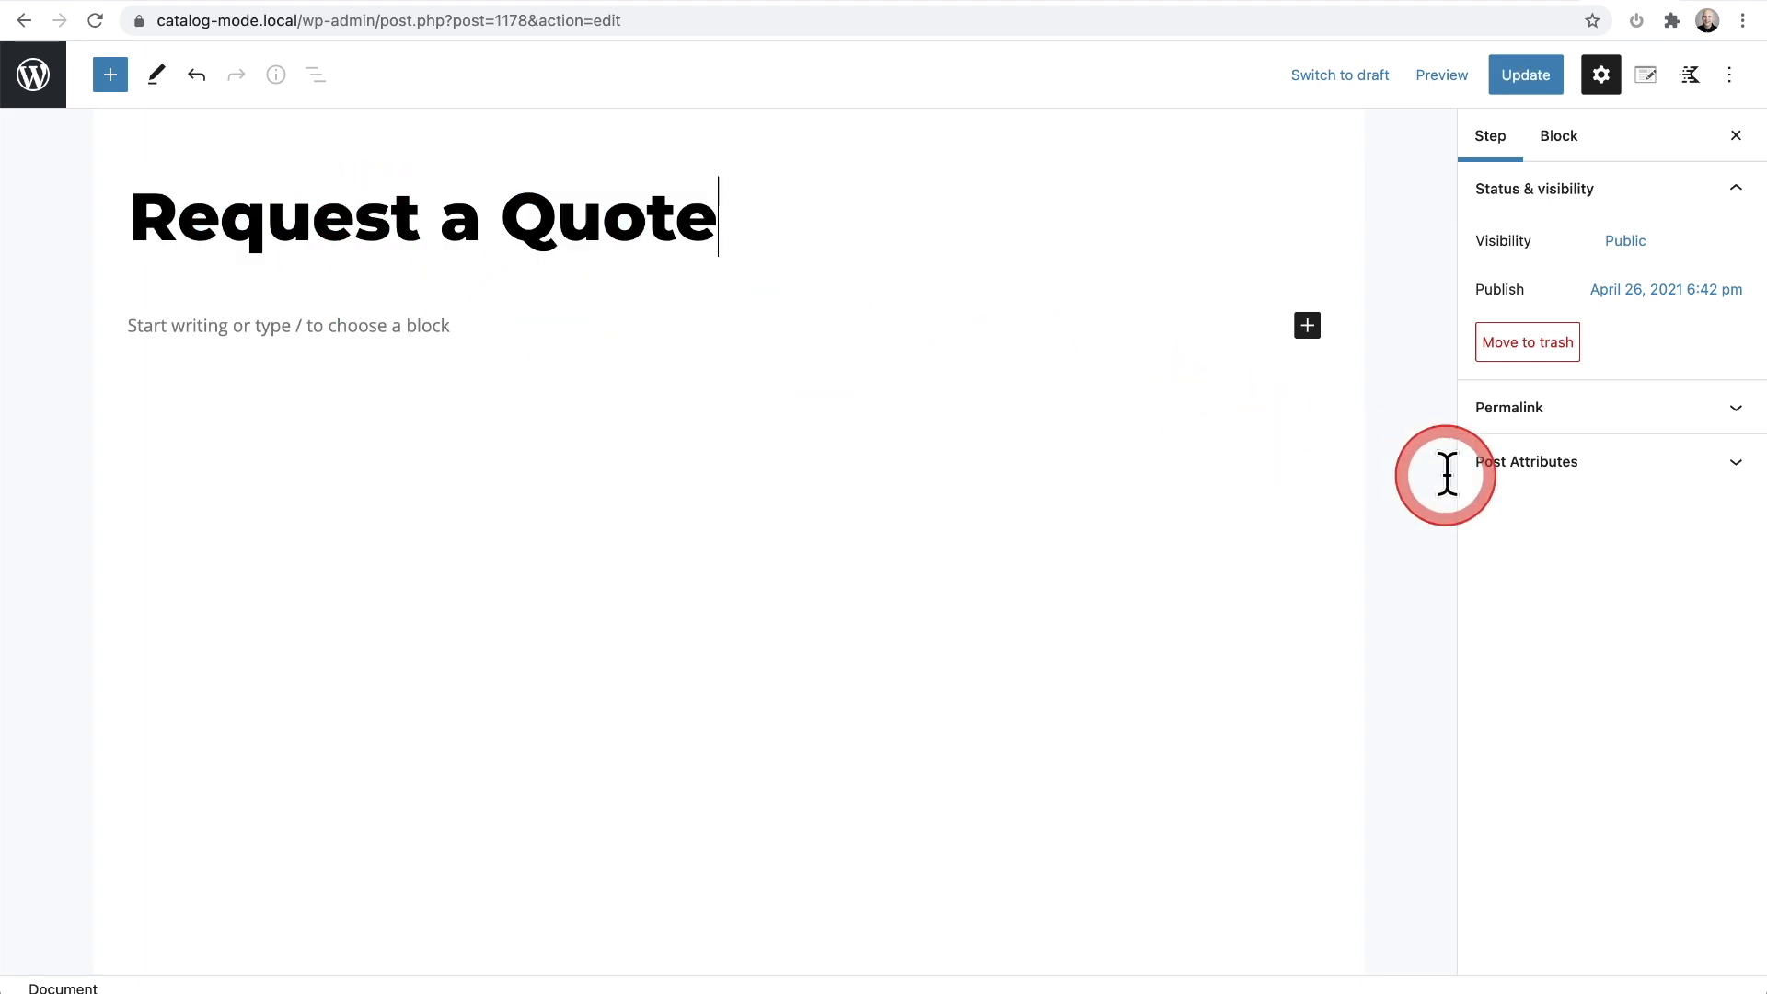
{"action": "left_click", "coordinate": [1555, 482]}
{"action": "left_click", "coordinate": [1544, 537]}
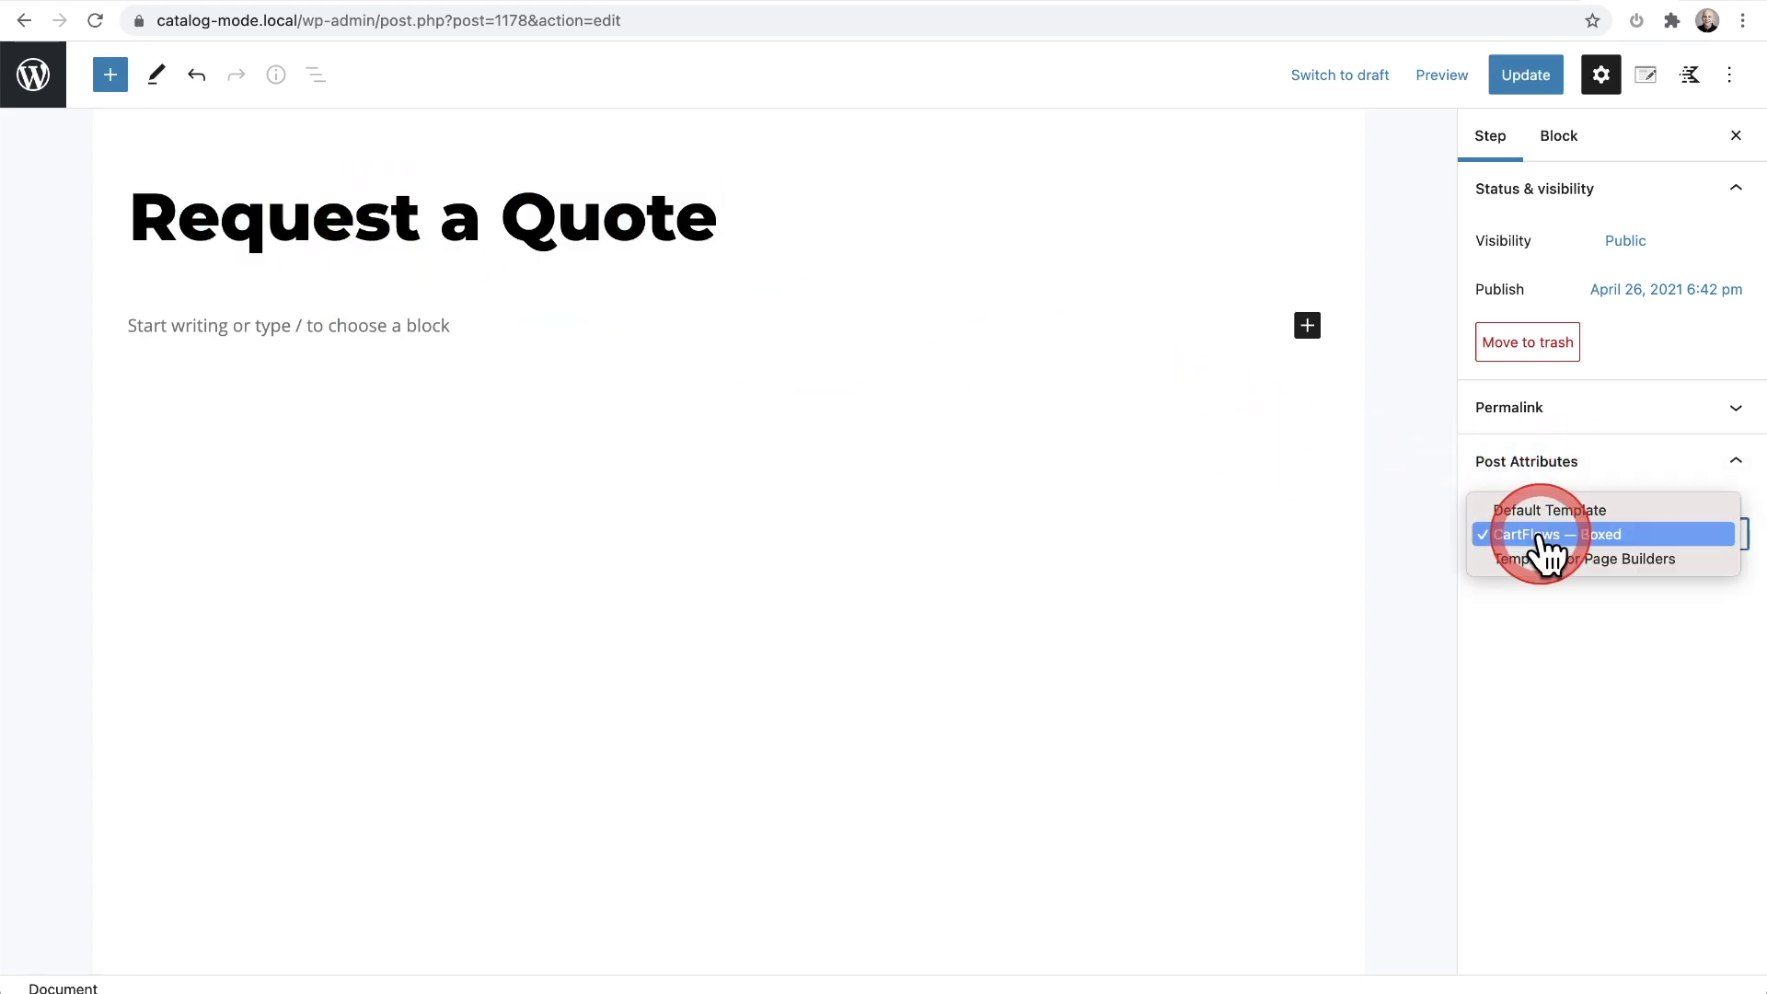
{"action": "left_click", "coordinate": [1541, 512]}
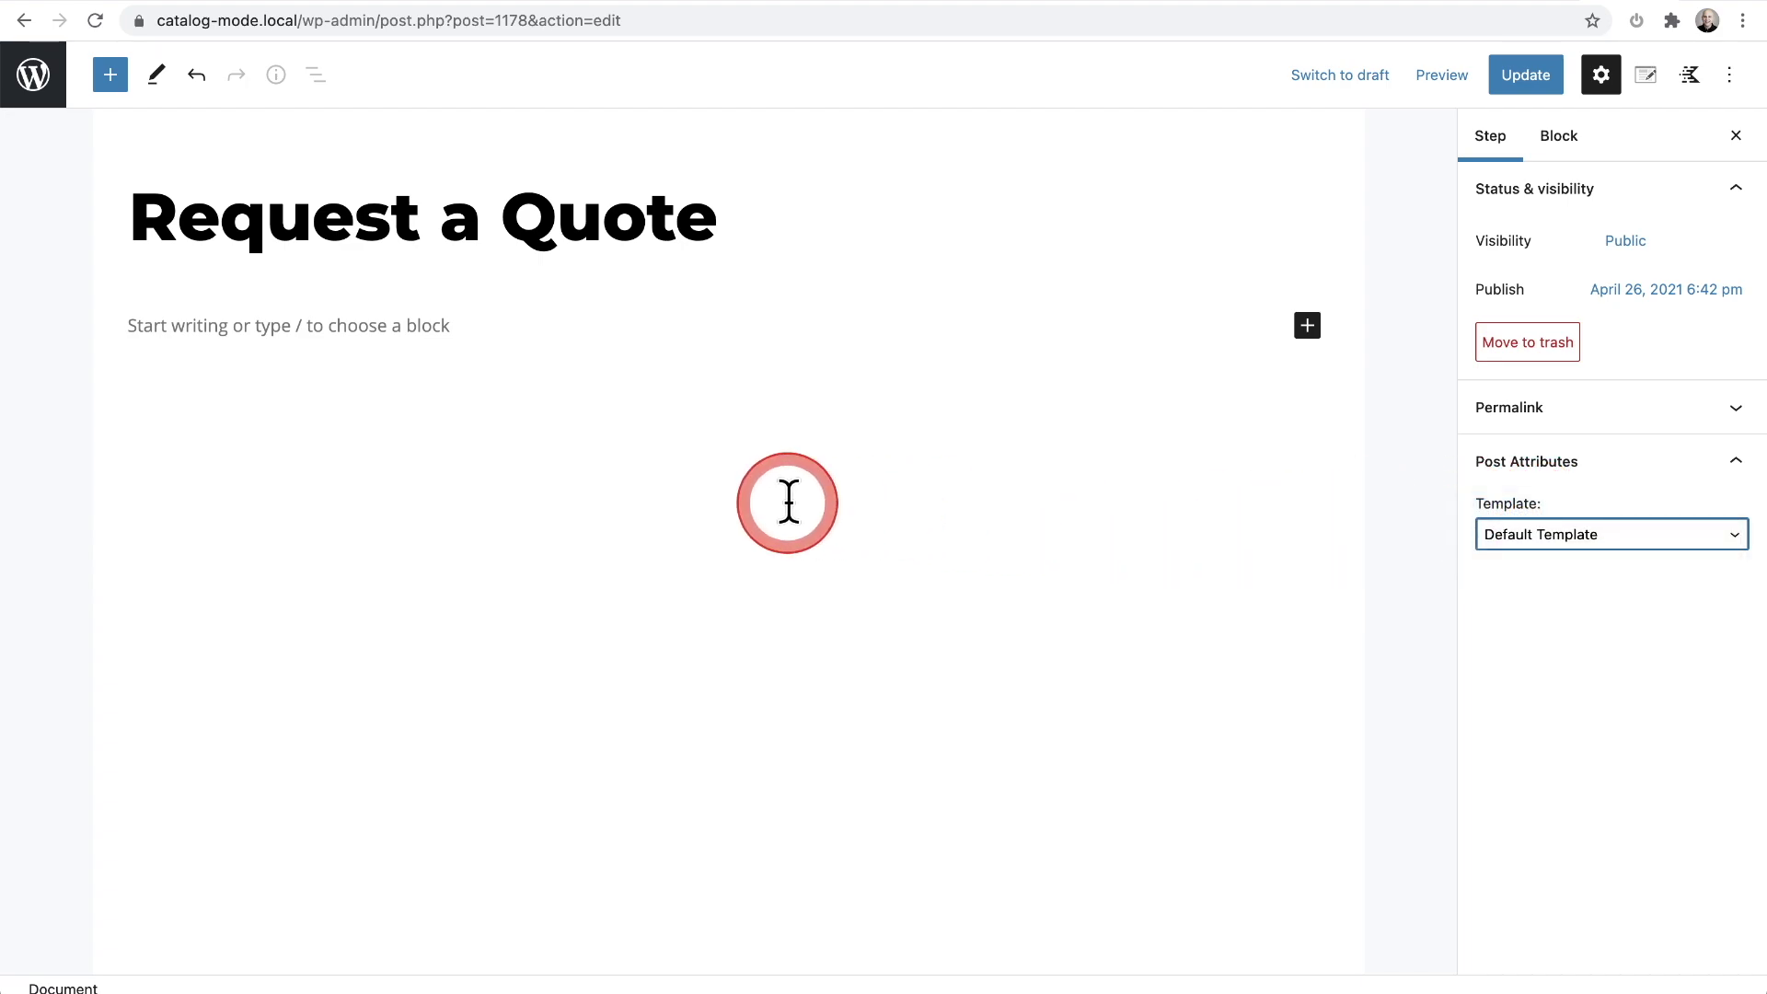
Add the paragraph "Fill out the form below." with a Form block beneath it, and update the step.
{"action": "left_click", "coordinate": [204, 337]}
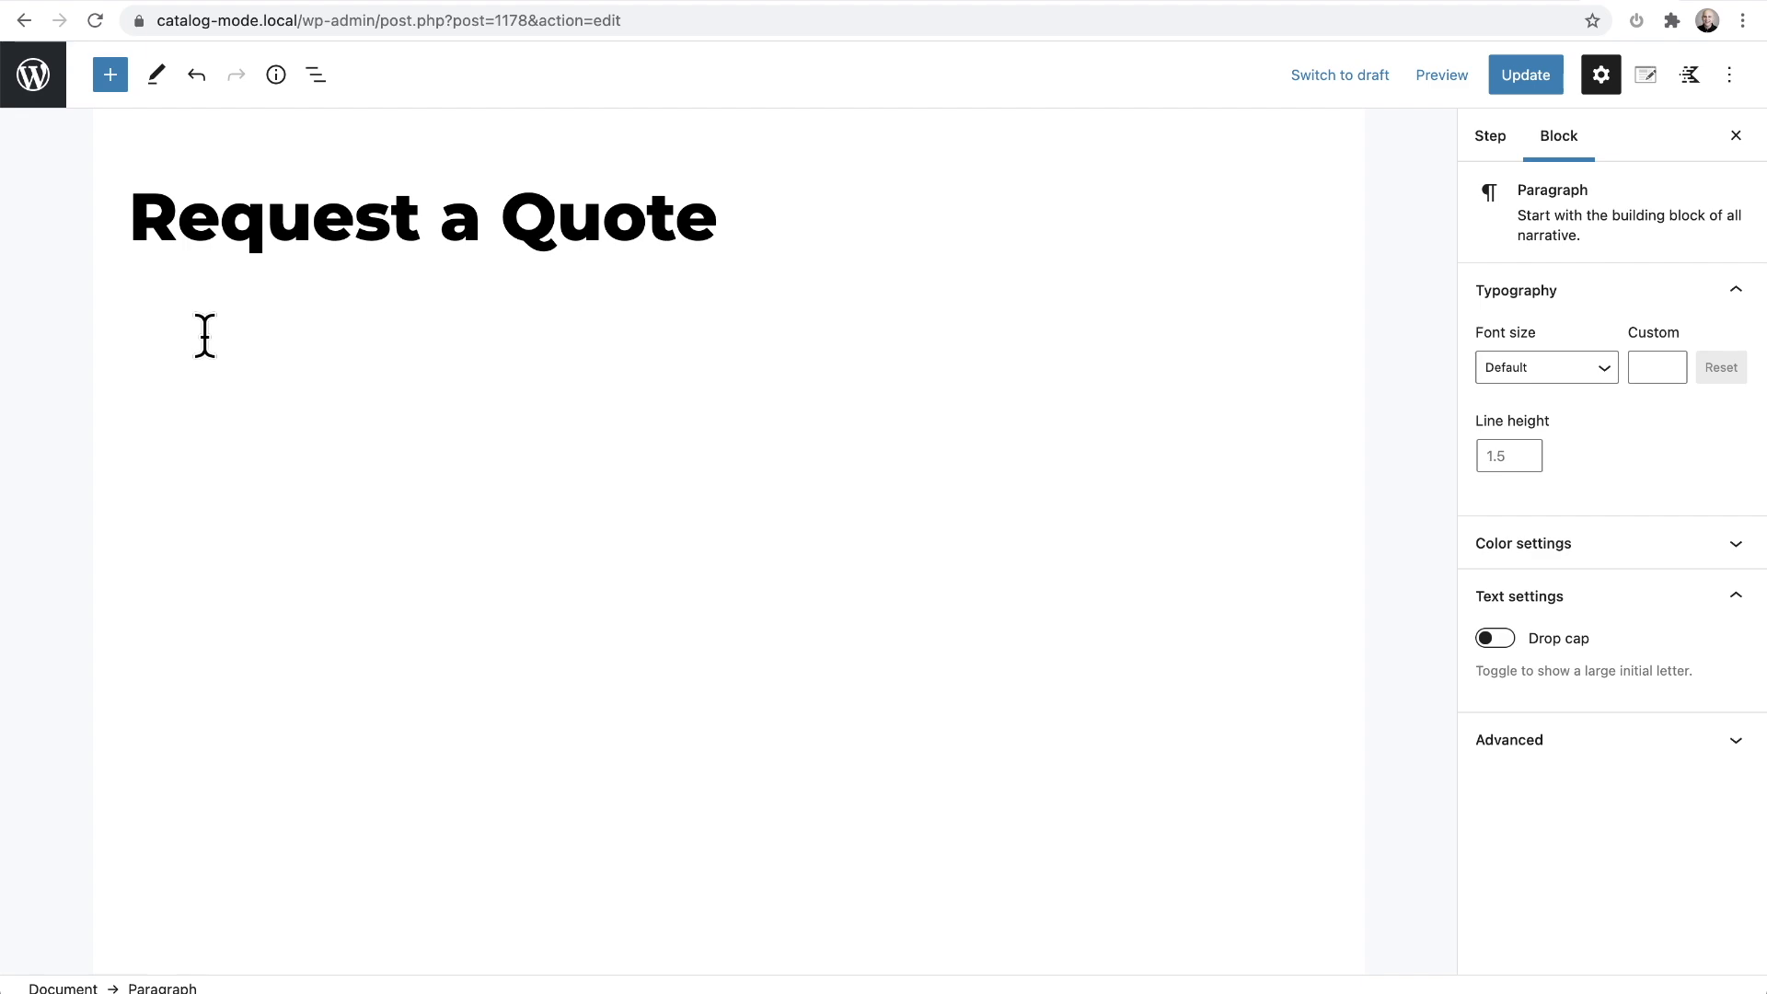
{"action": "type", "text": "Fill out the form below."}
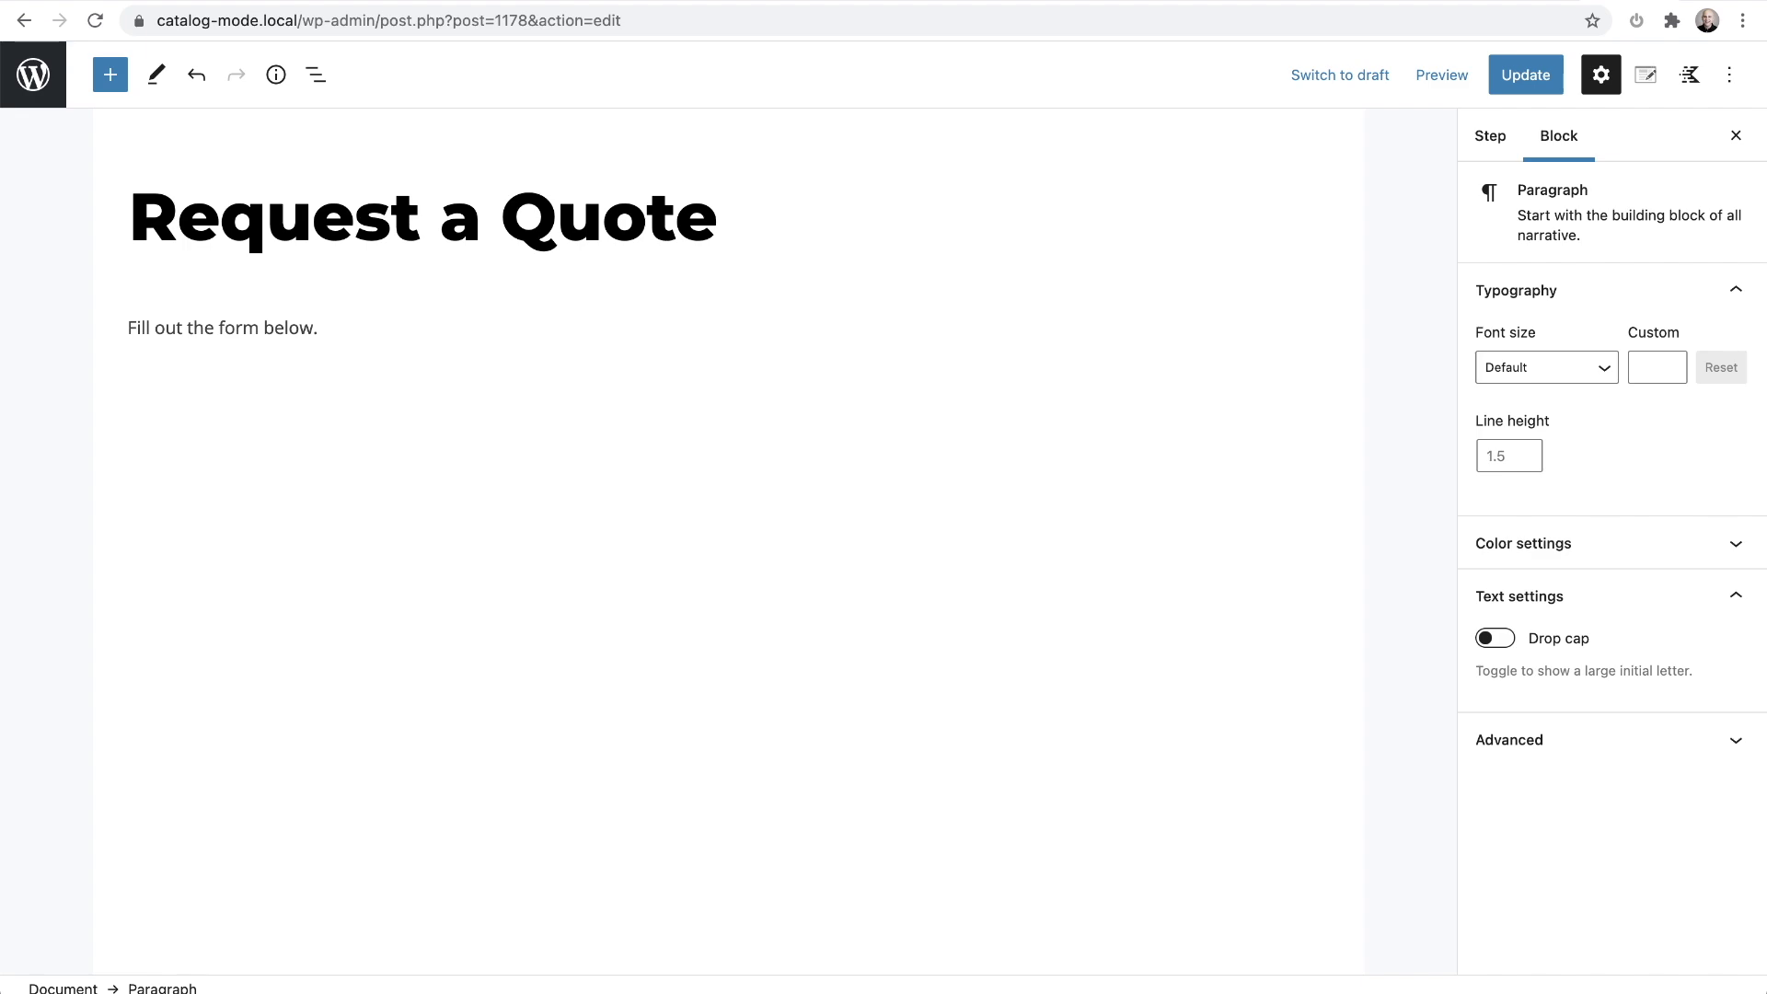
{"action": "type", "text": "/form"}
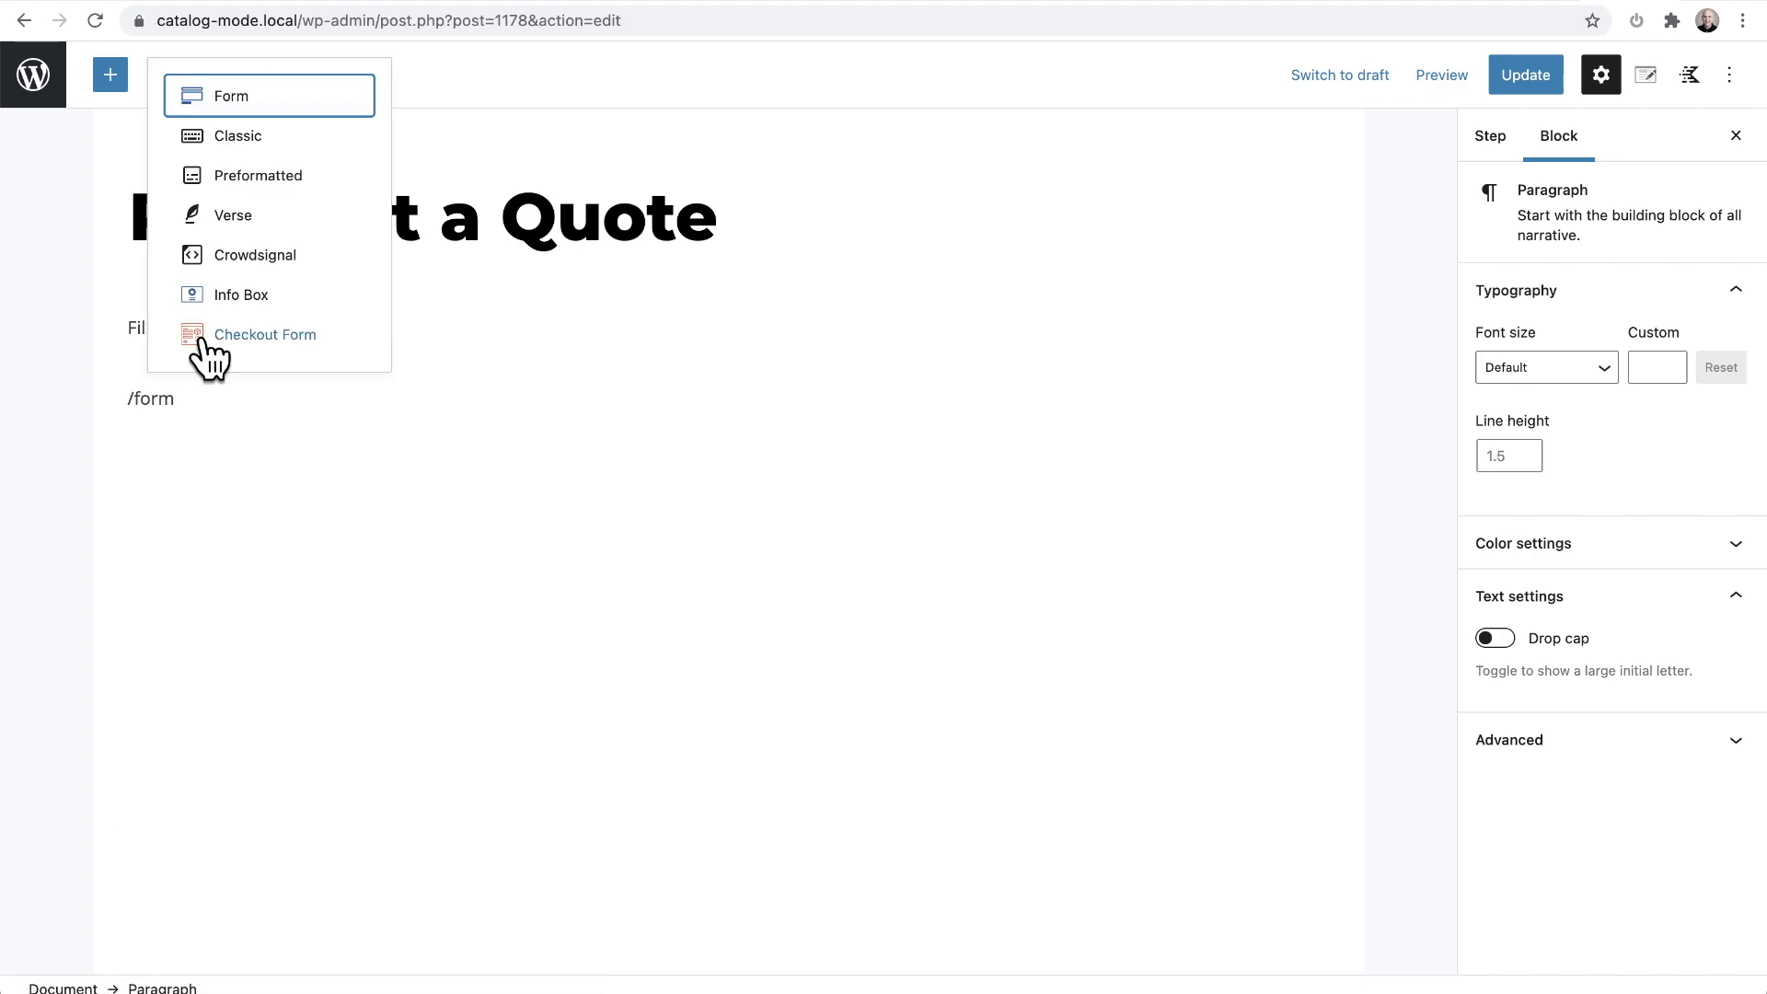
{"action": "key", "text": "Return"}
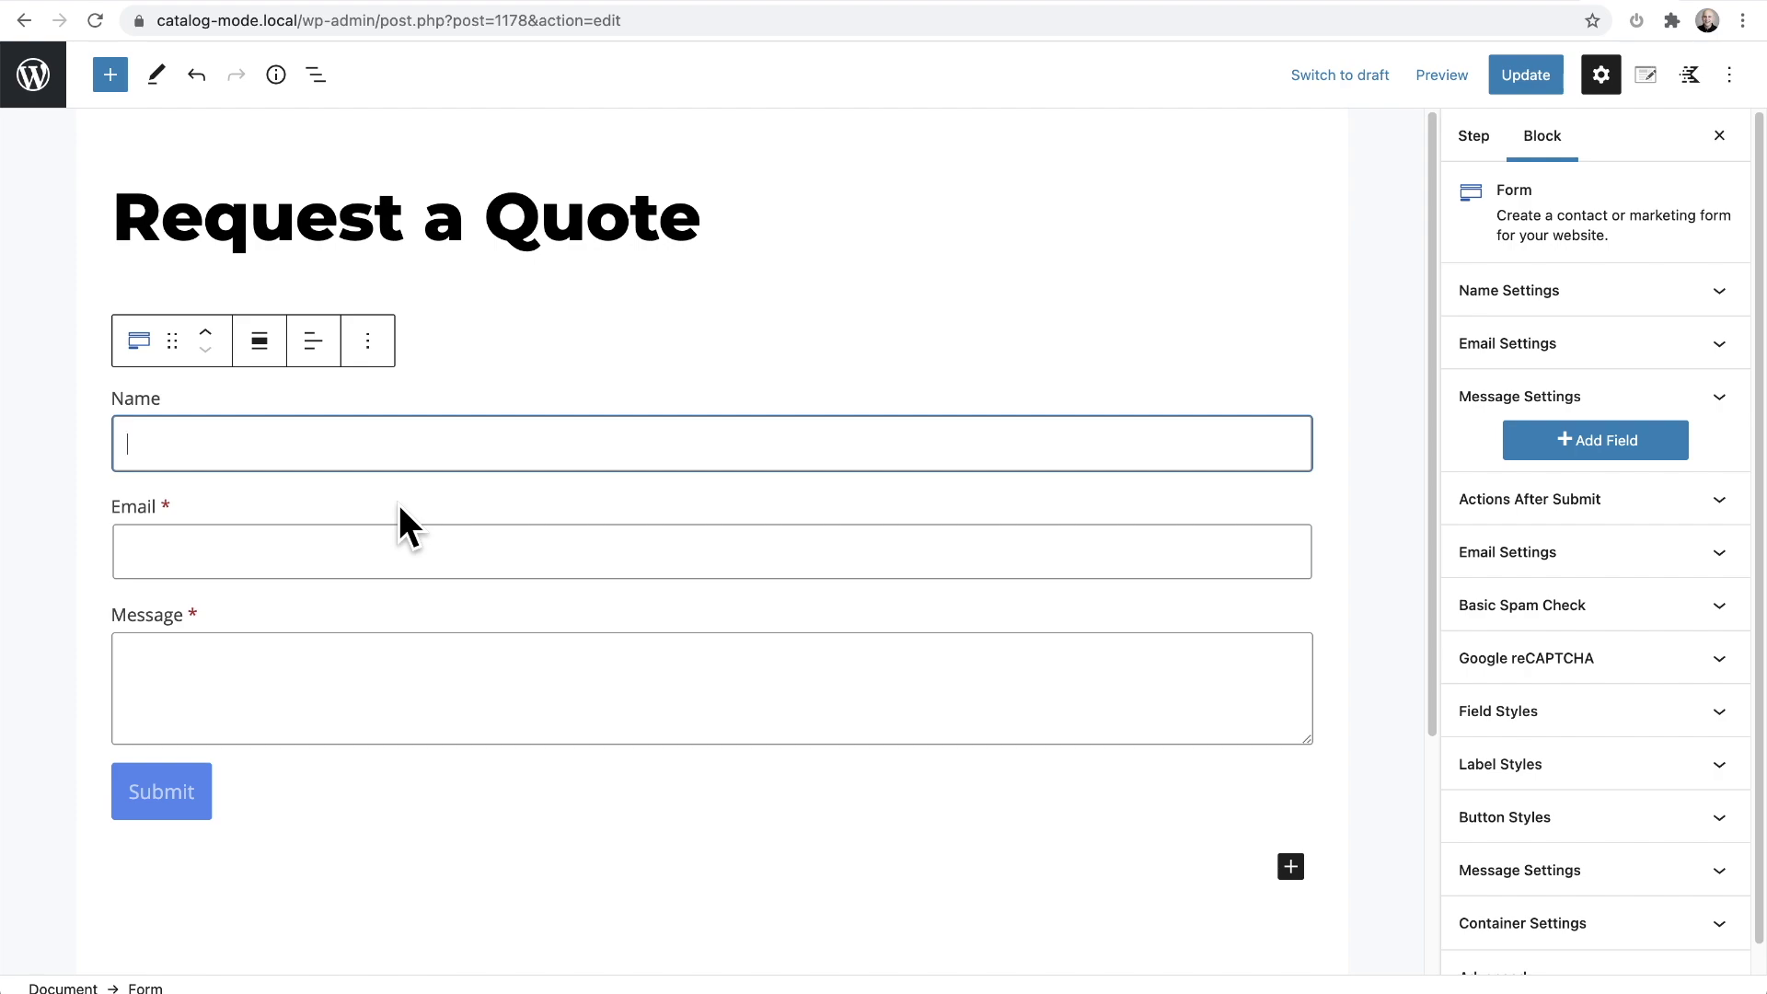
{"action": "left_click", "coordinate": [1518, 77]}
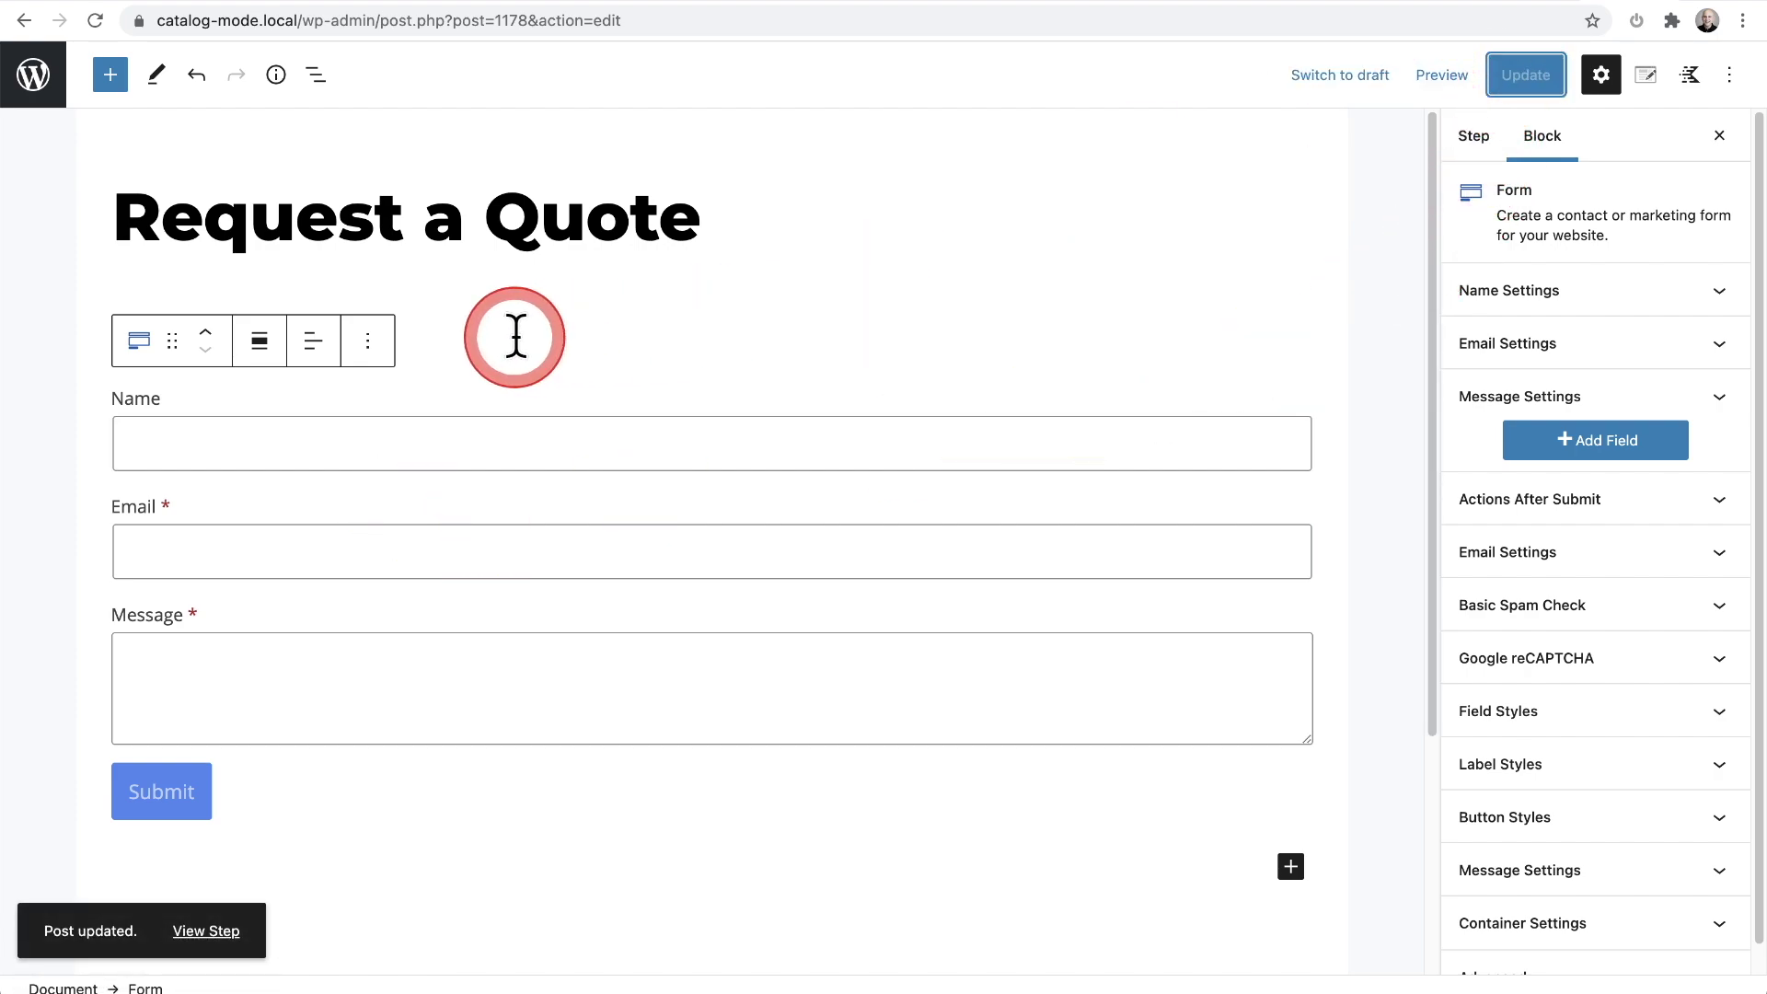
Leave the step editor and open the Mug BHeart product for editing from the products list.
{"action": "left_click", "coordinate": [39, 78]}
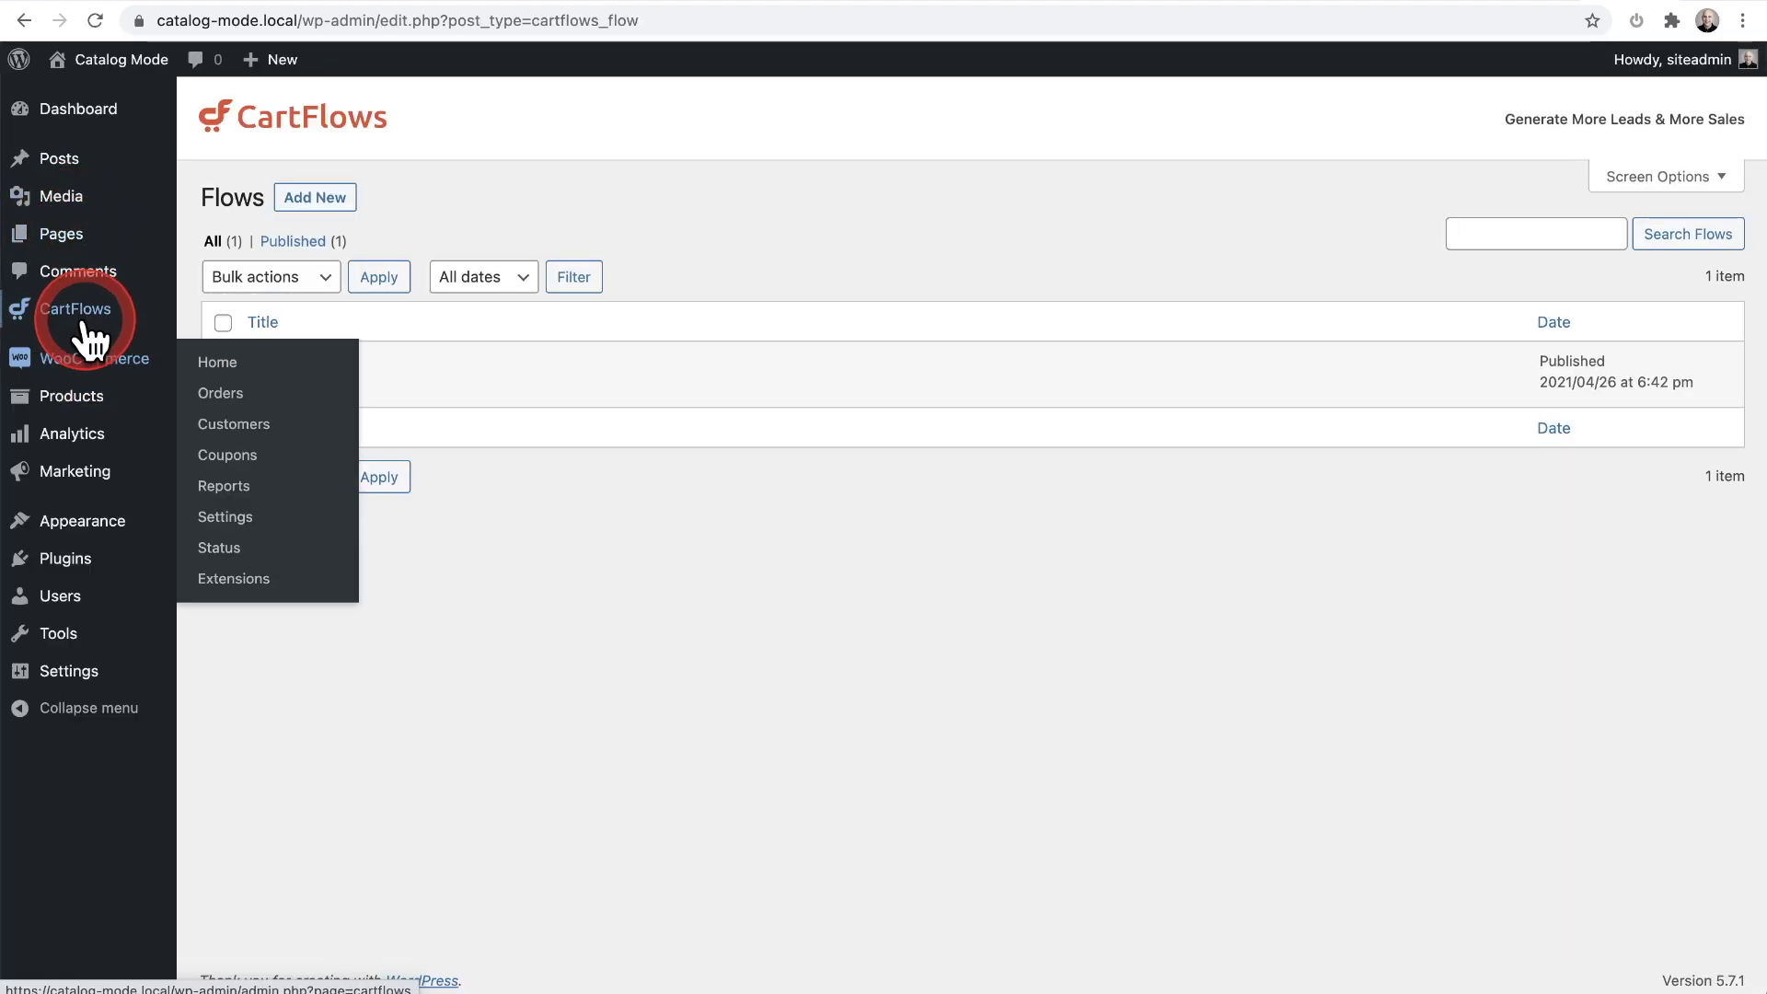
{"action": "mouse_move", "coordinate": [84, 314]}
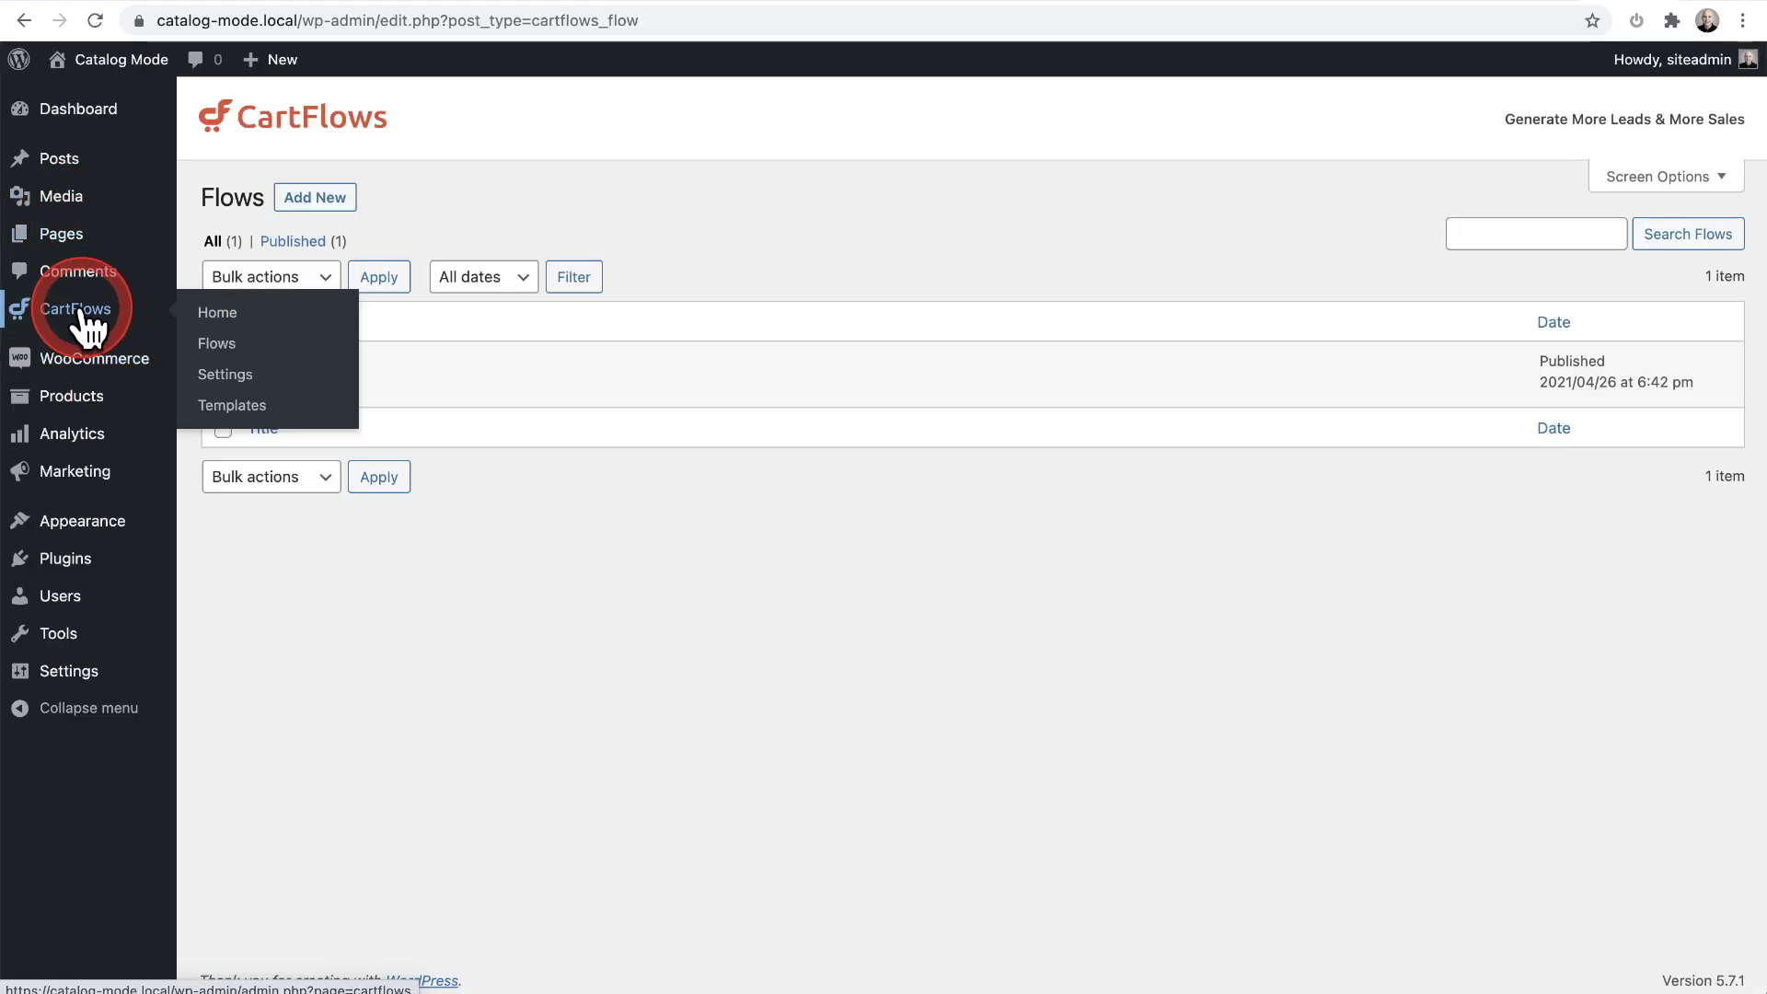
{"action": "left_click", "coordinate": [96, 397]}
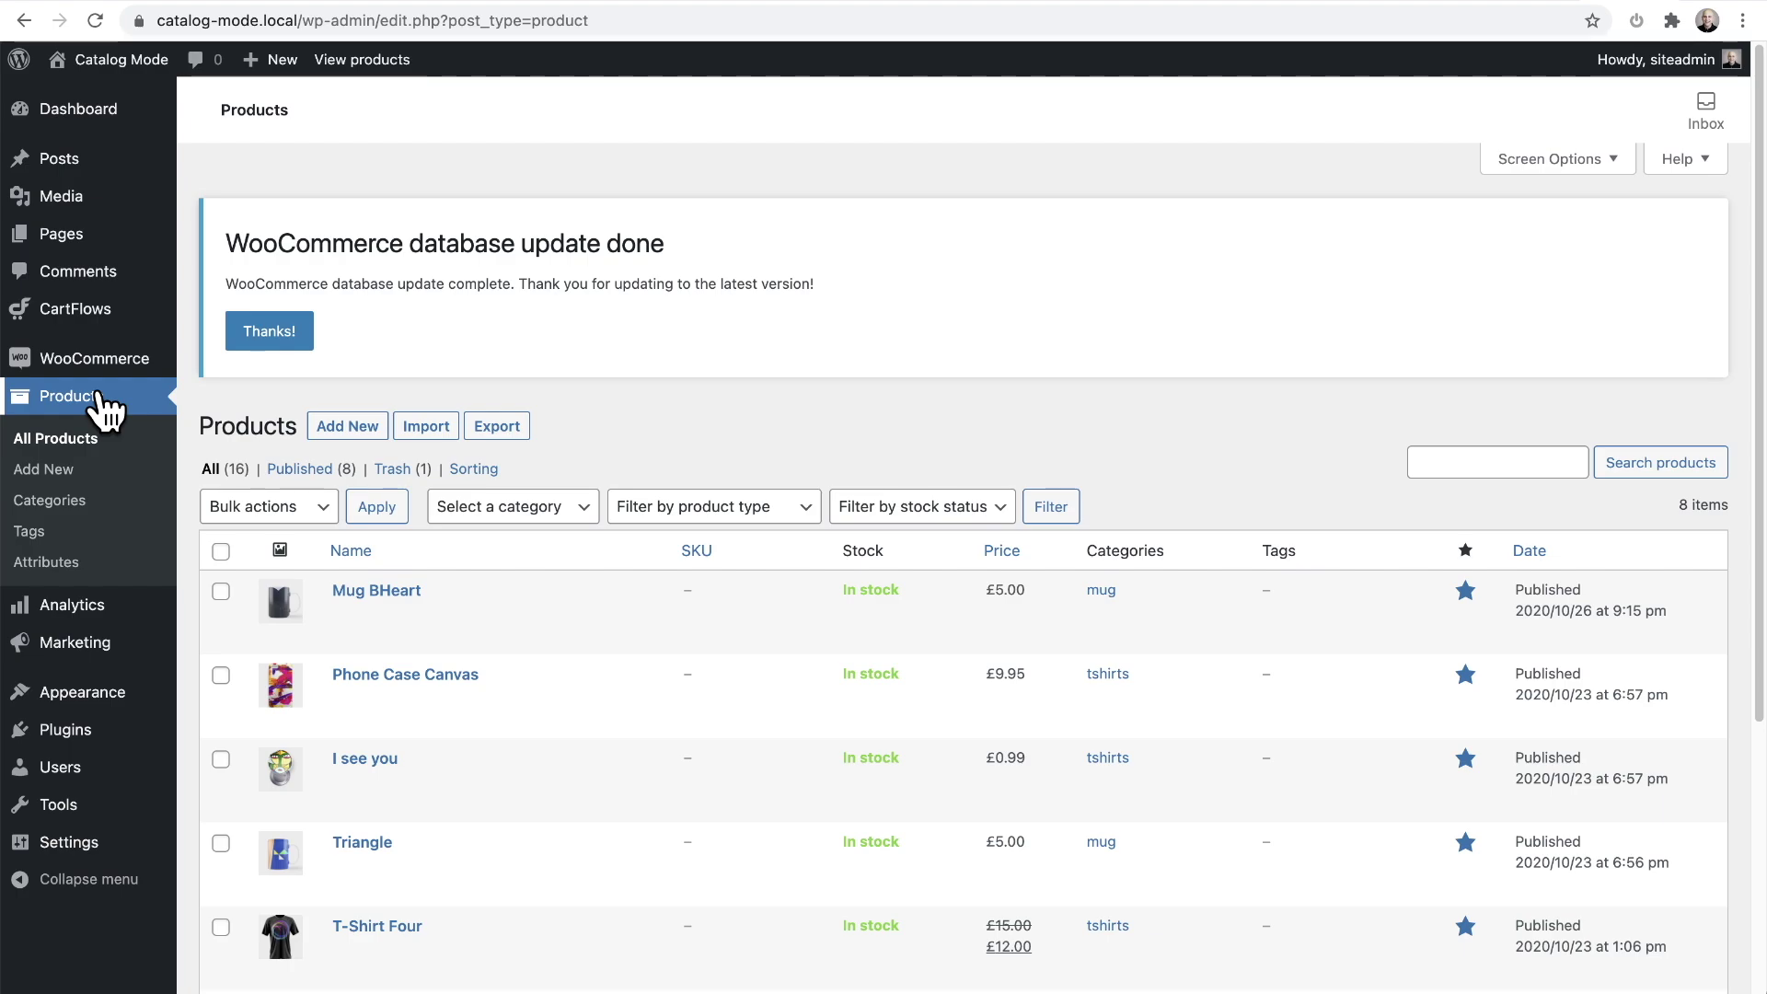
{"action": "left_click", "coordinate": [633, 308]}
{"action": "scroll", "coordinate": [634, 307], "scroll_direction": "down", "scroll_amount": 3}
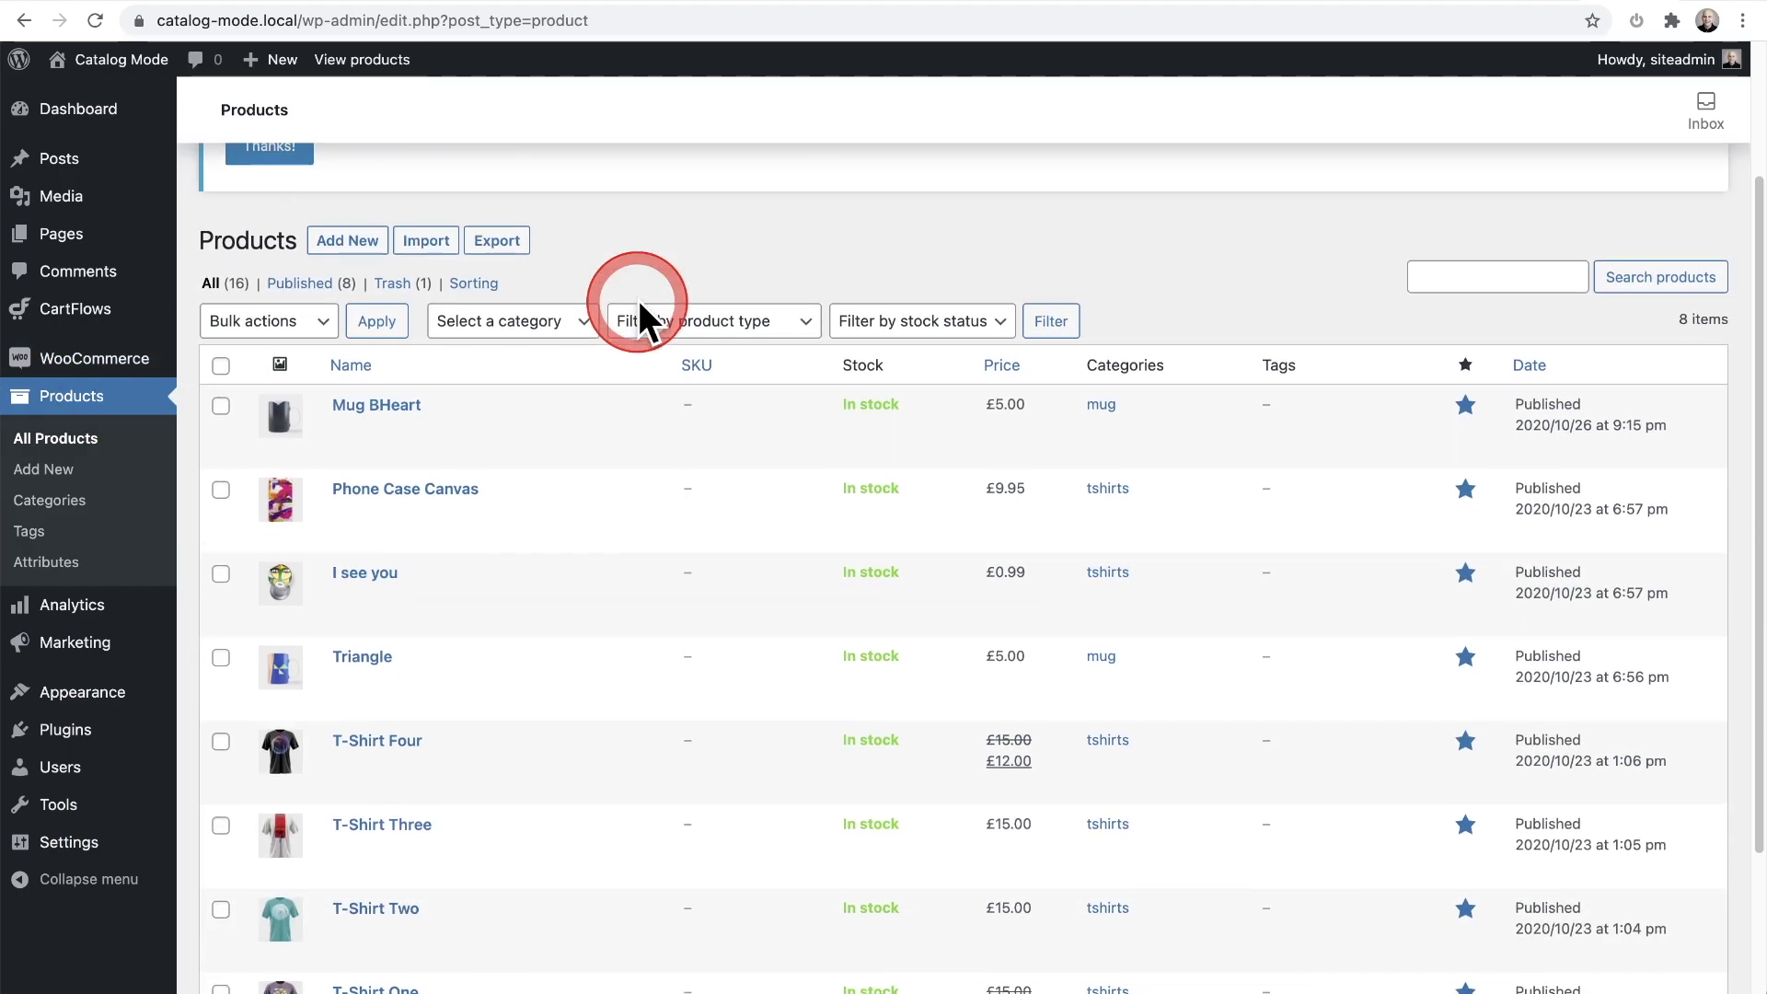
{"action": "left_click", "coordinate": [503, 403]}
{"action": "left_click", "coordinate": [379, 393]}
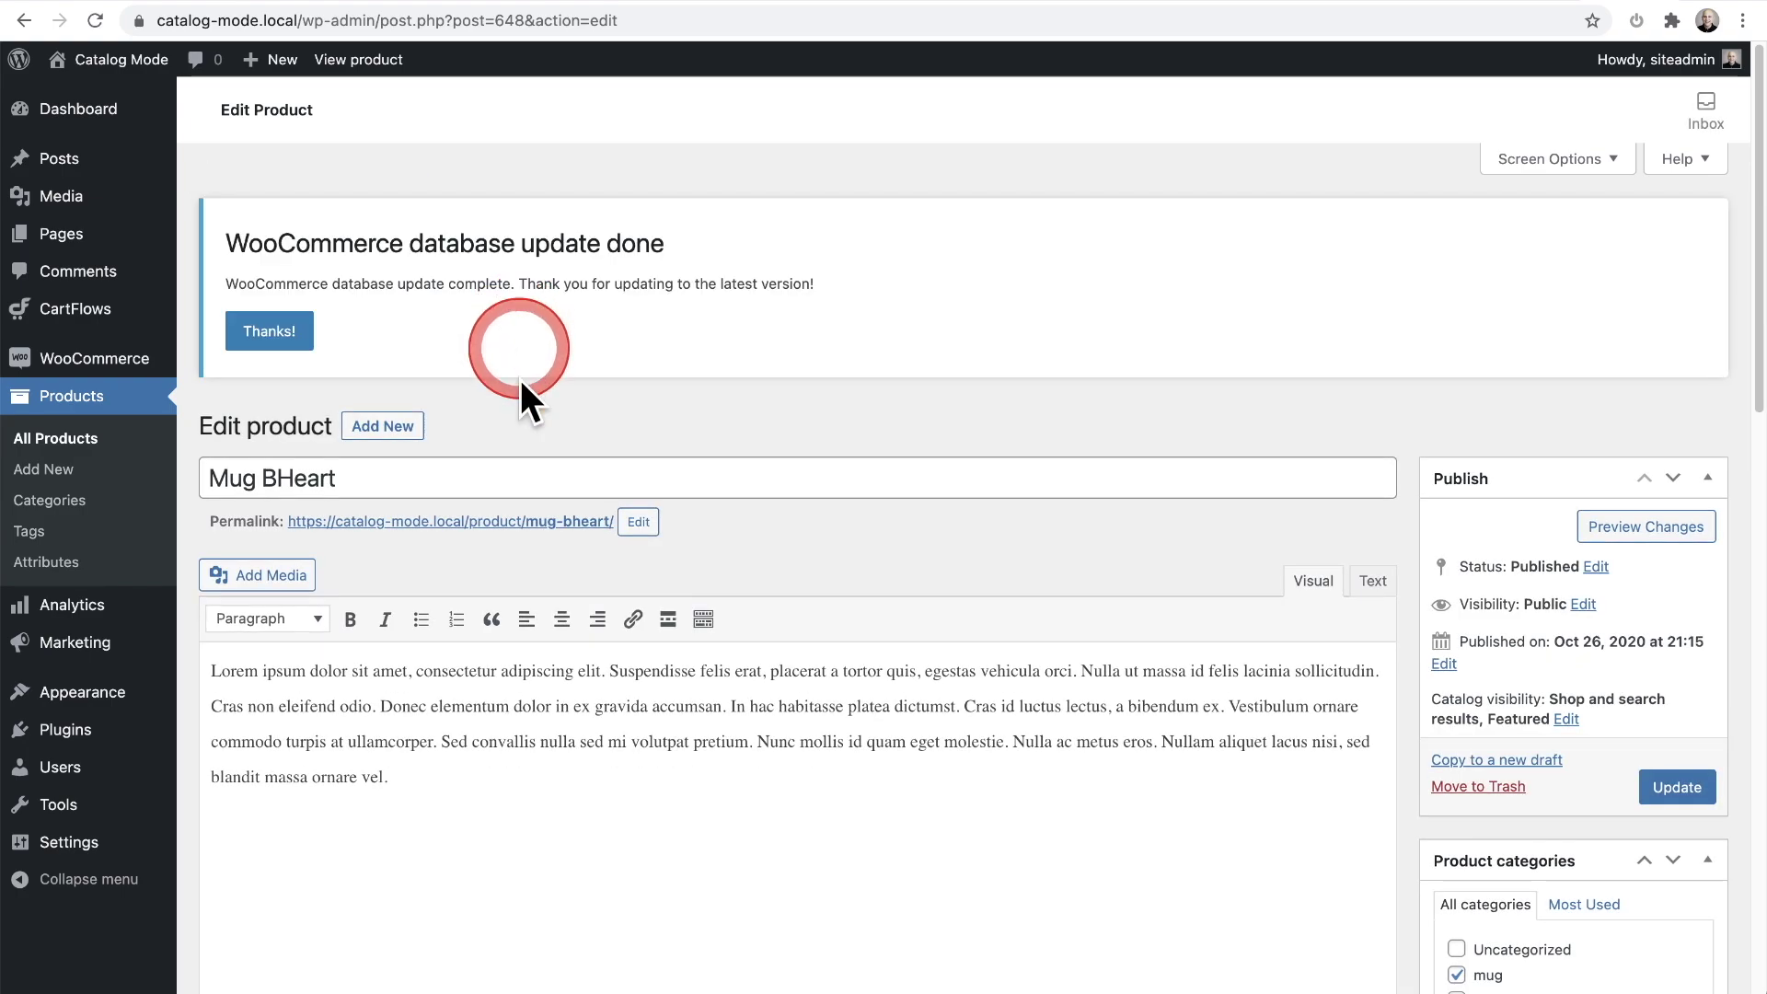
Check Mug BHeart's live product page, and return to its editor to open the CartFlows product data.
{"action": "left_click", "coordinate": [503, 530]}
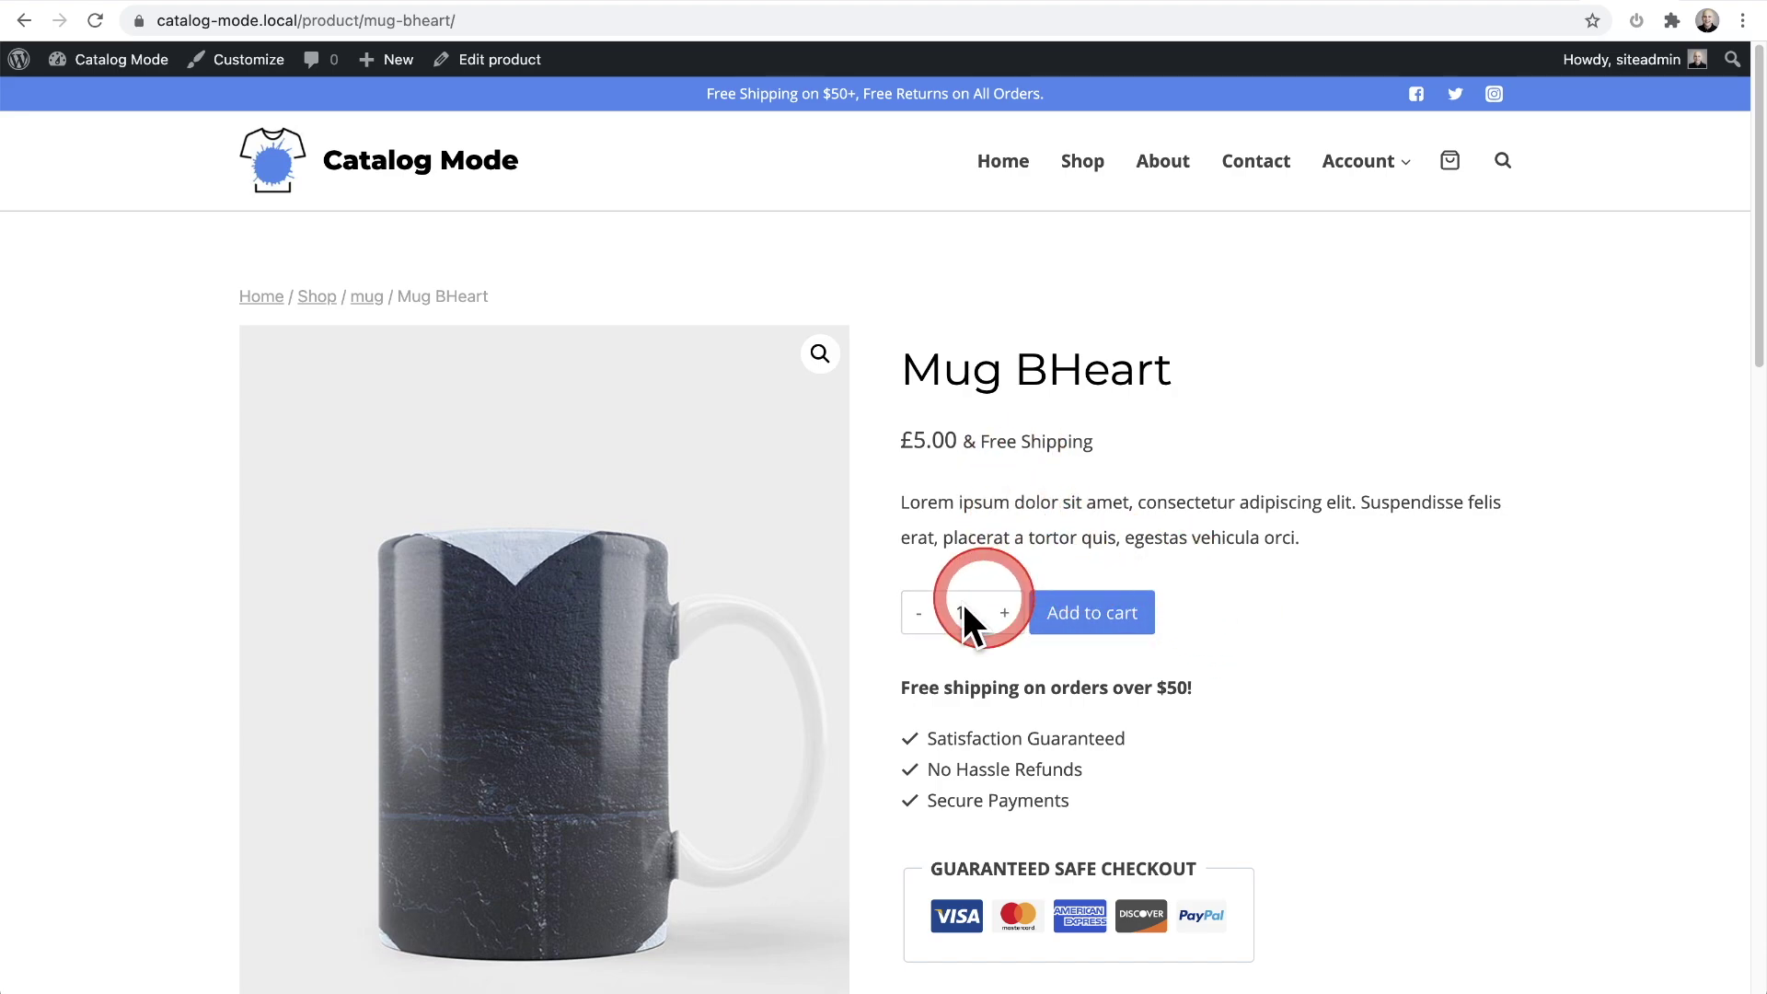
{"action": "left_click", "coordinate": [502, 67]}
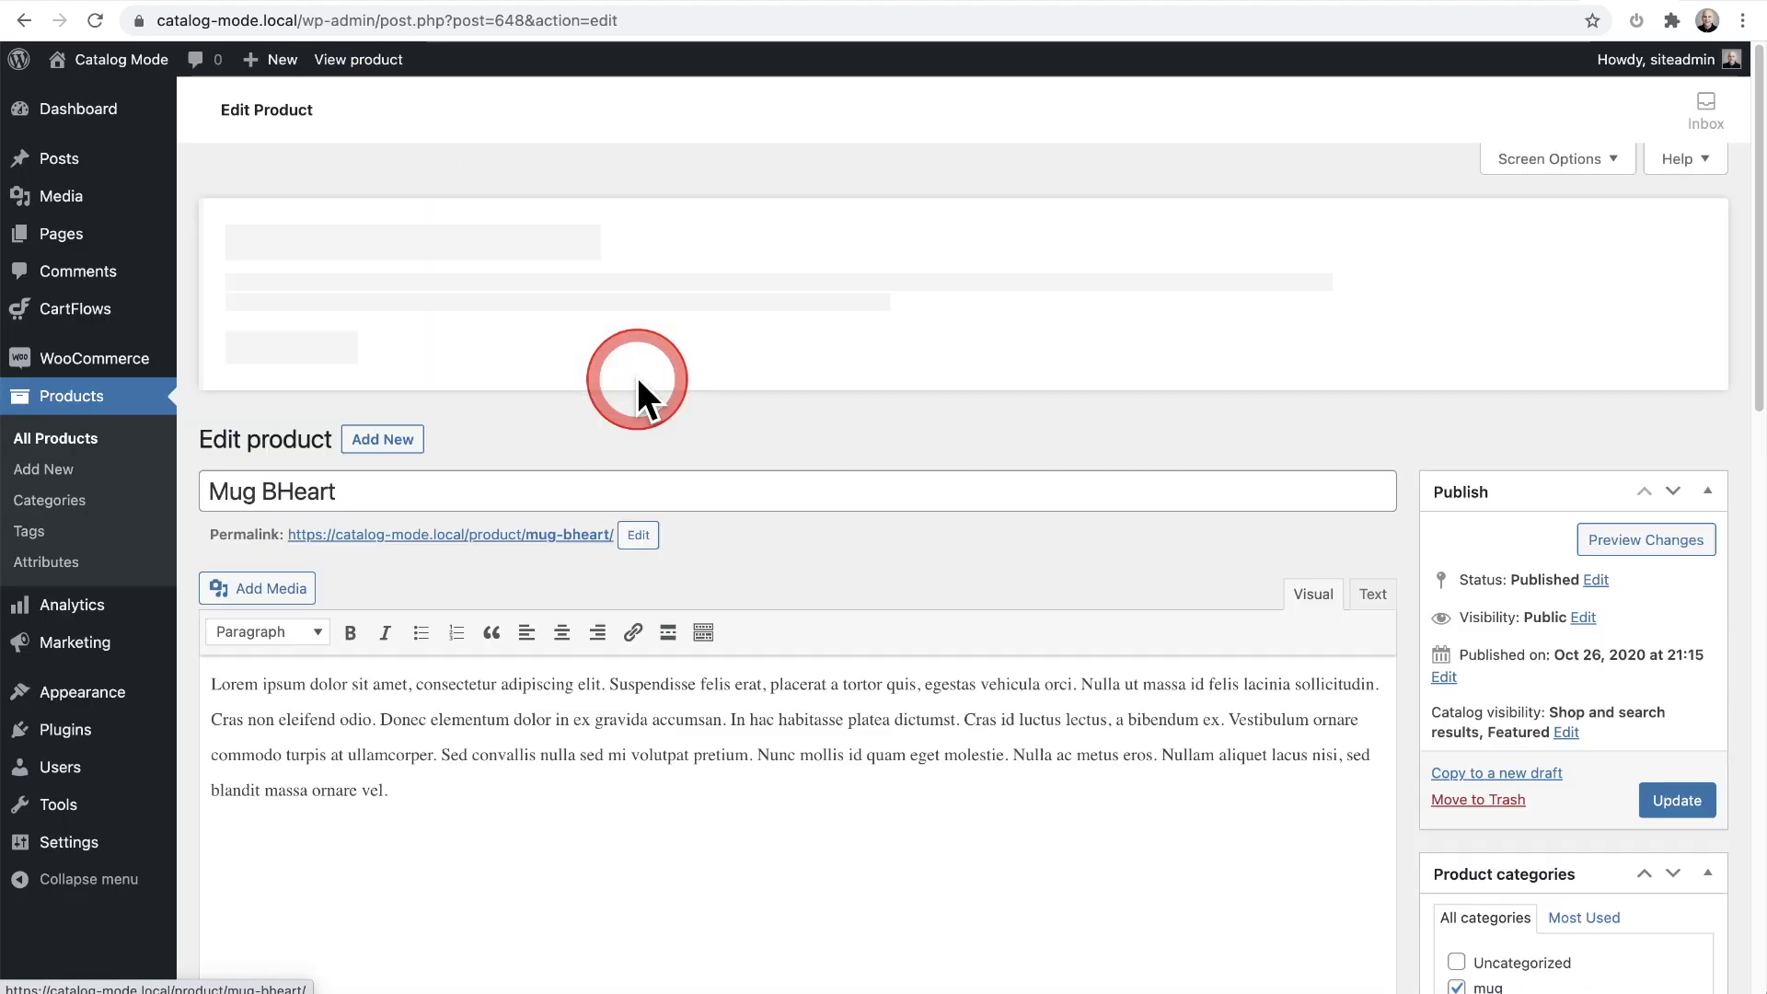
{"action": "scroll", "coordinate": [705, 405], "scroll_direction": "down", "scroll_amount": 10}
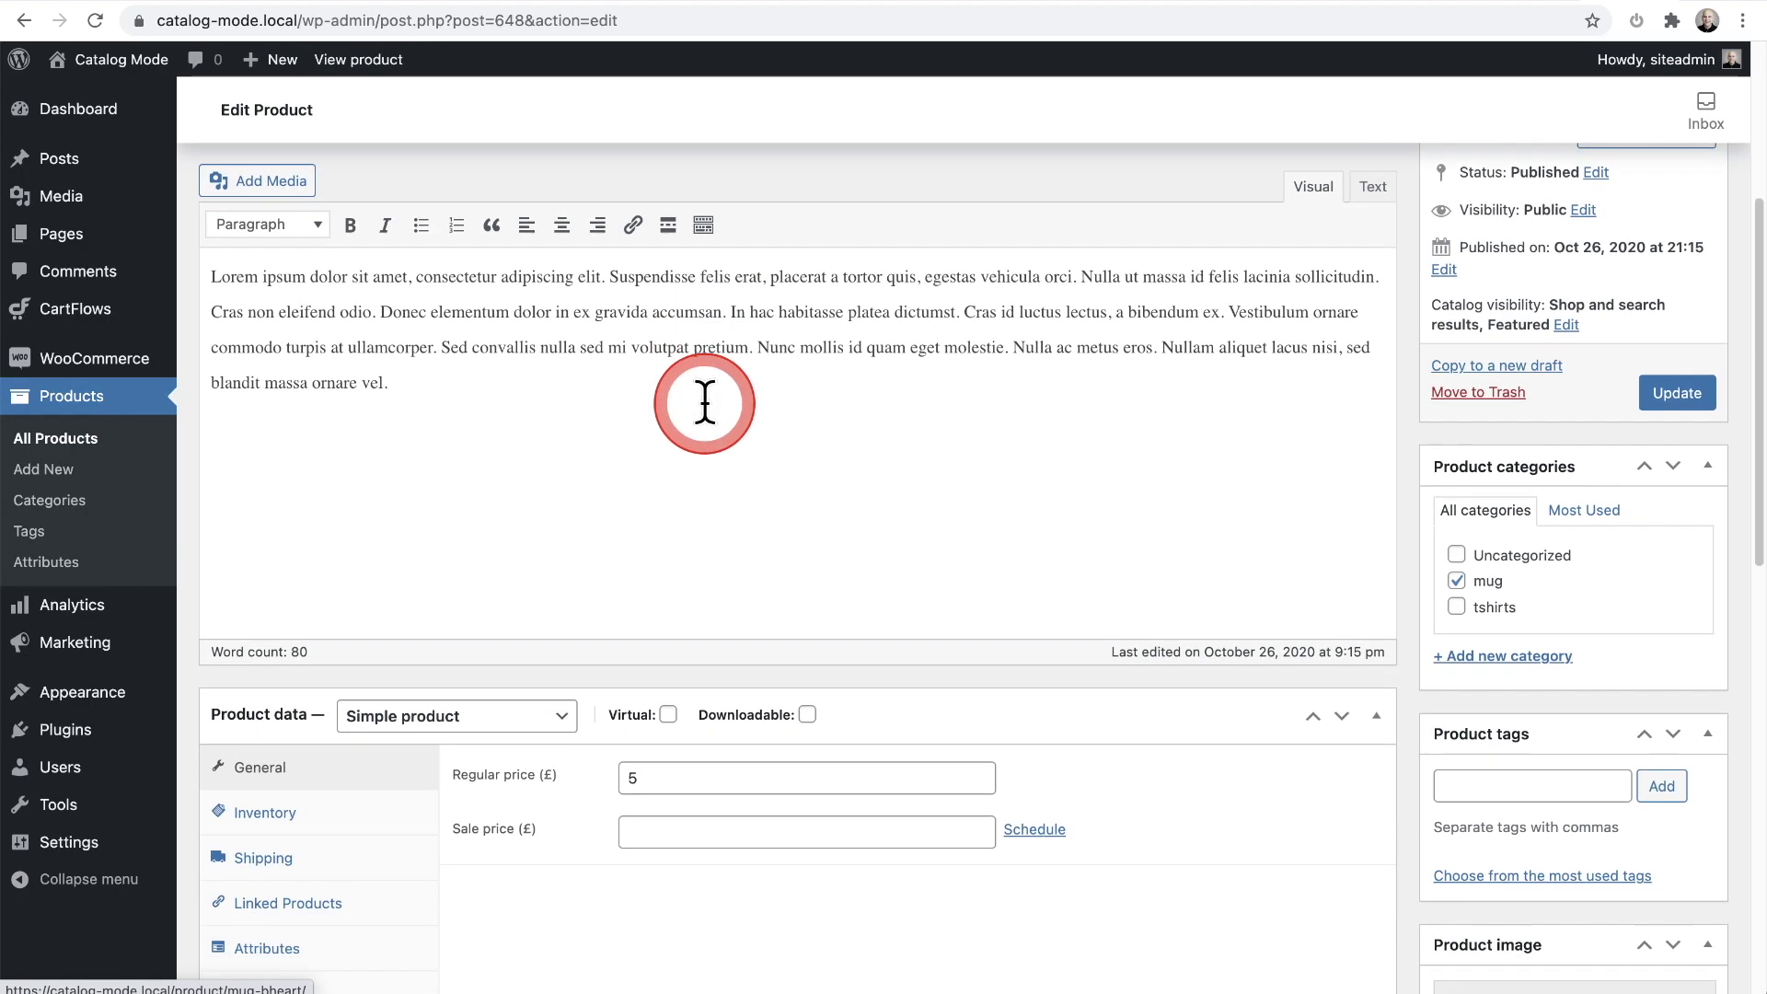
{"action": "left_click", "coordinate": [262, 664]}
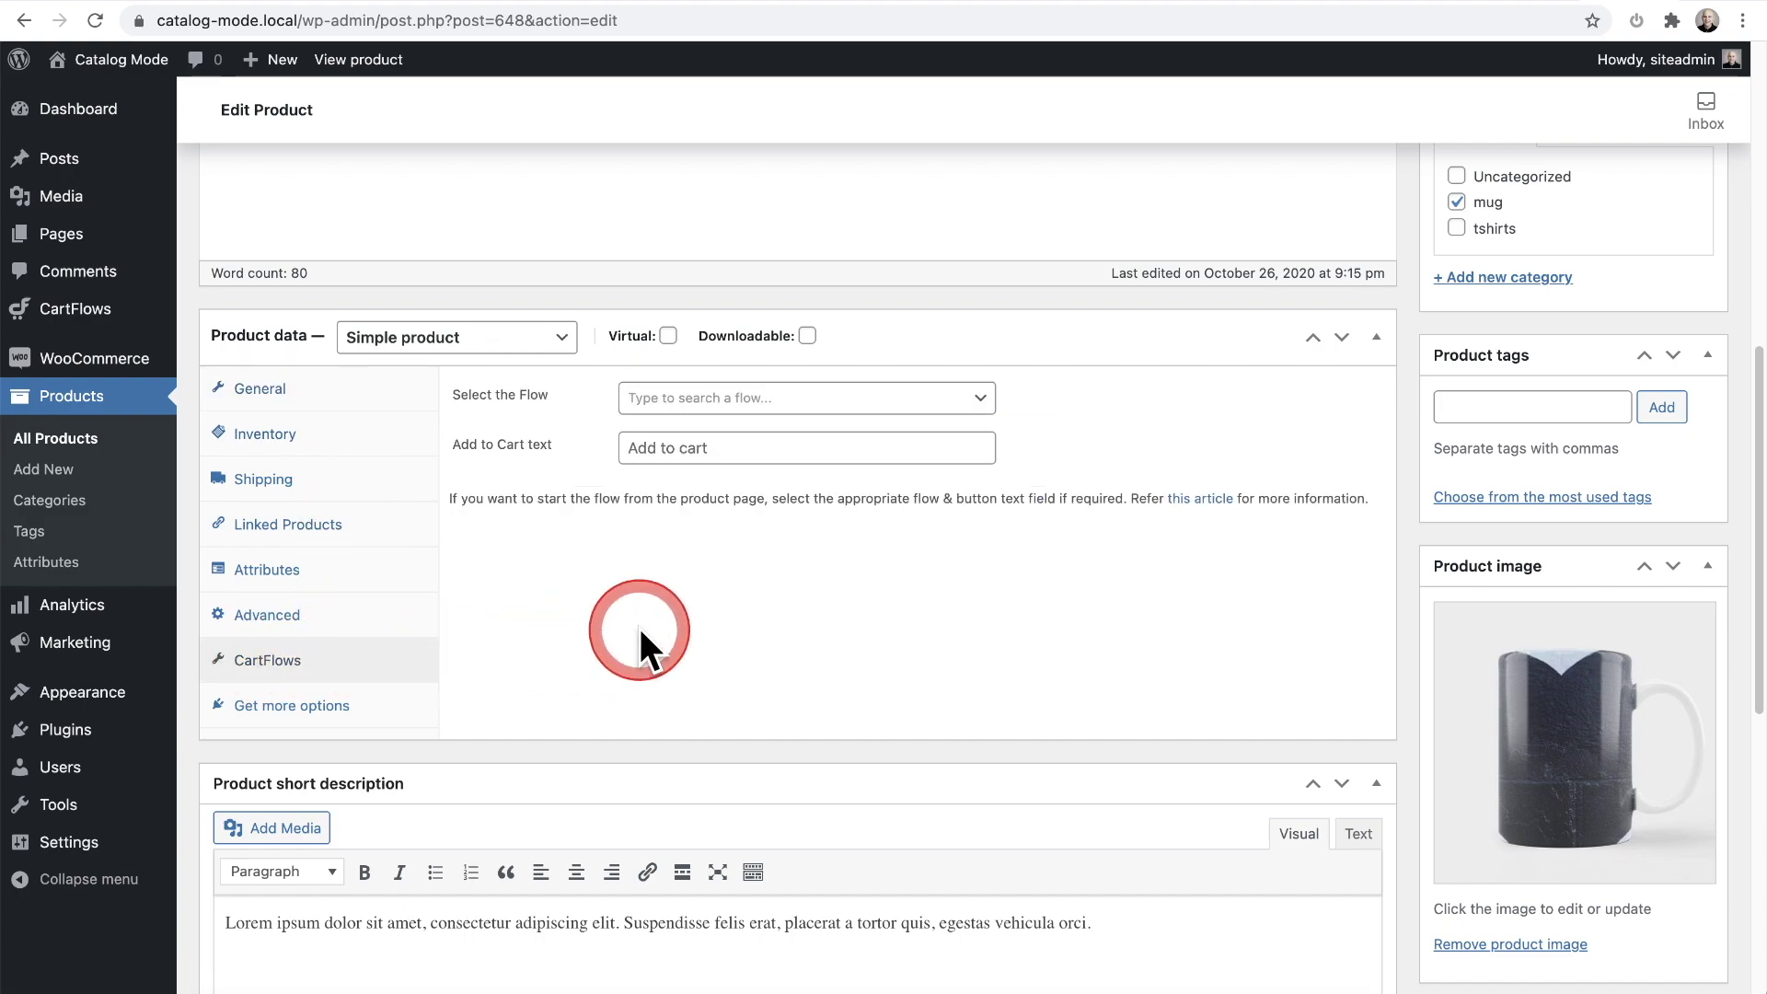
Search for "cat" among the flows and assign Catalog Flow to the Mug BHeart product.
{"action": "left_click", "coordinate": [636, 448]}
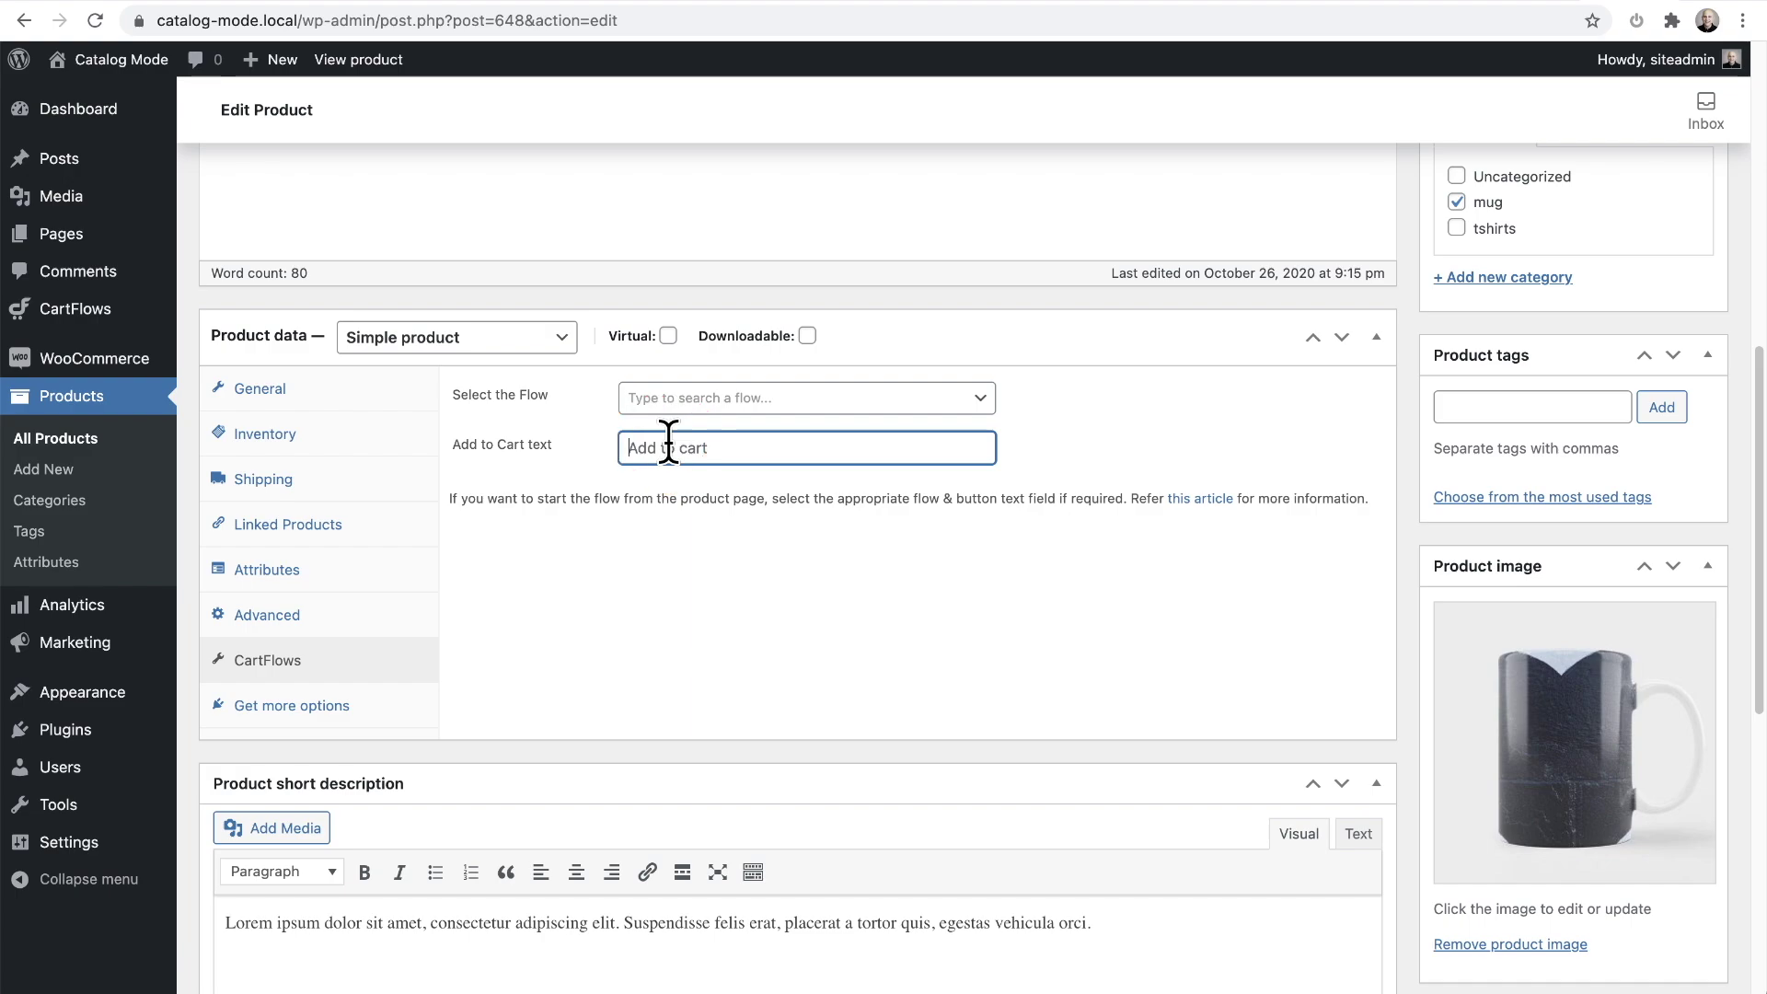
{"action": "left_click", "coordinate": [679, 446]}
{"action": "left_click", "coordinate": [798, 400]}
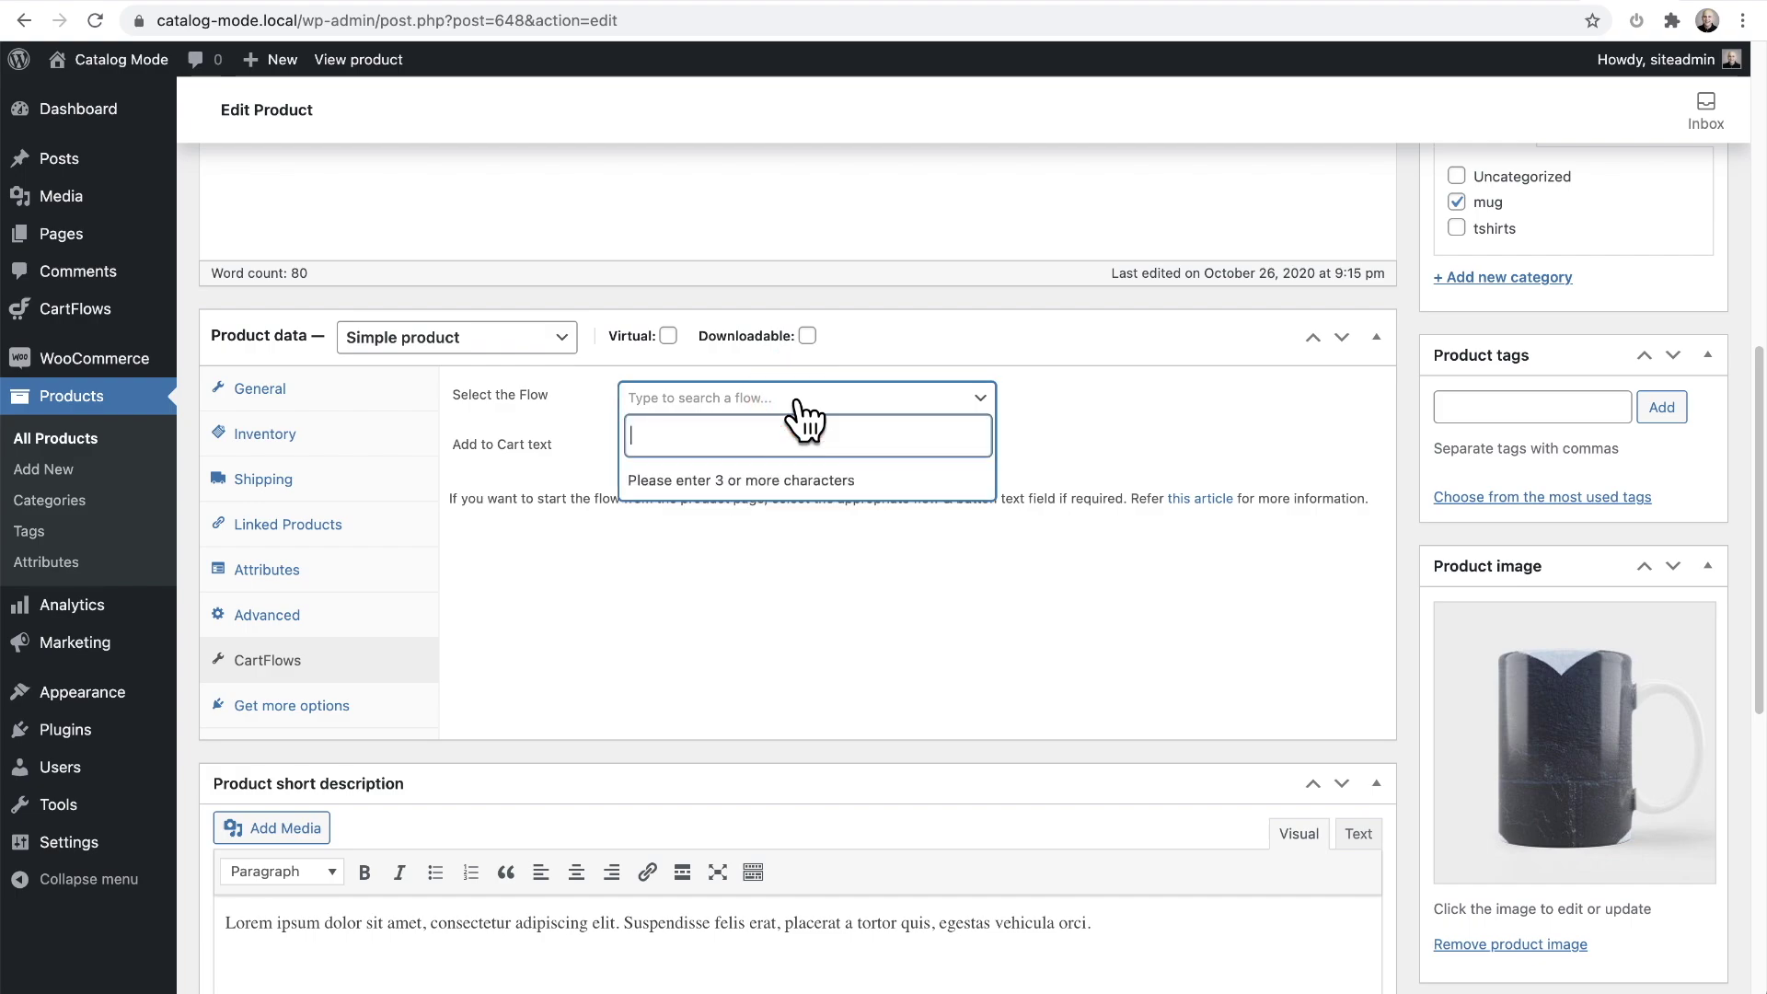
{"action": "left_click", "coordinate": [794, 425]}
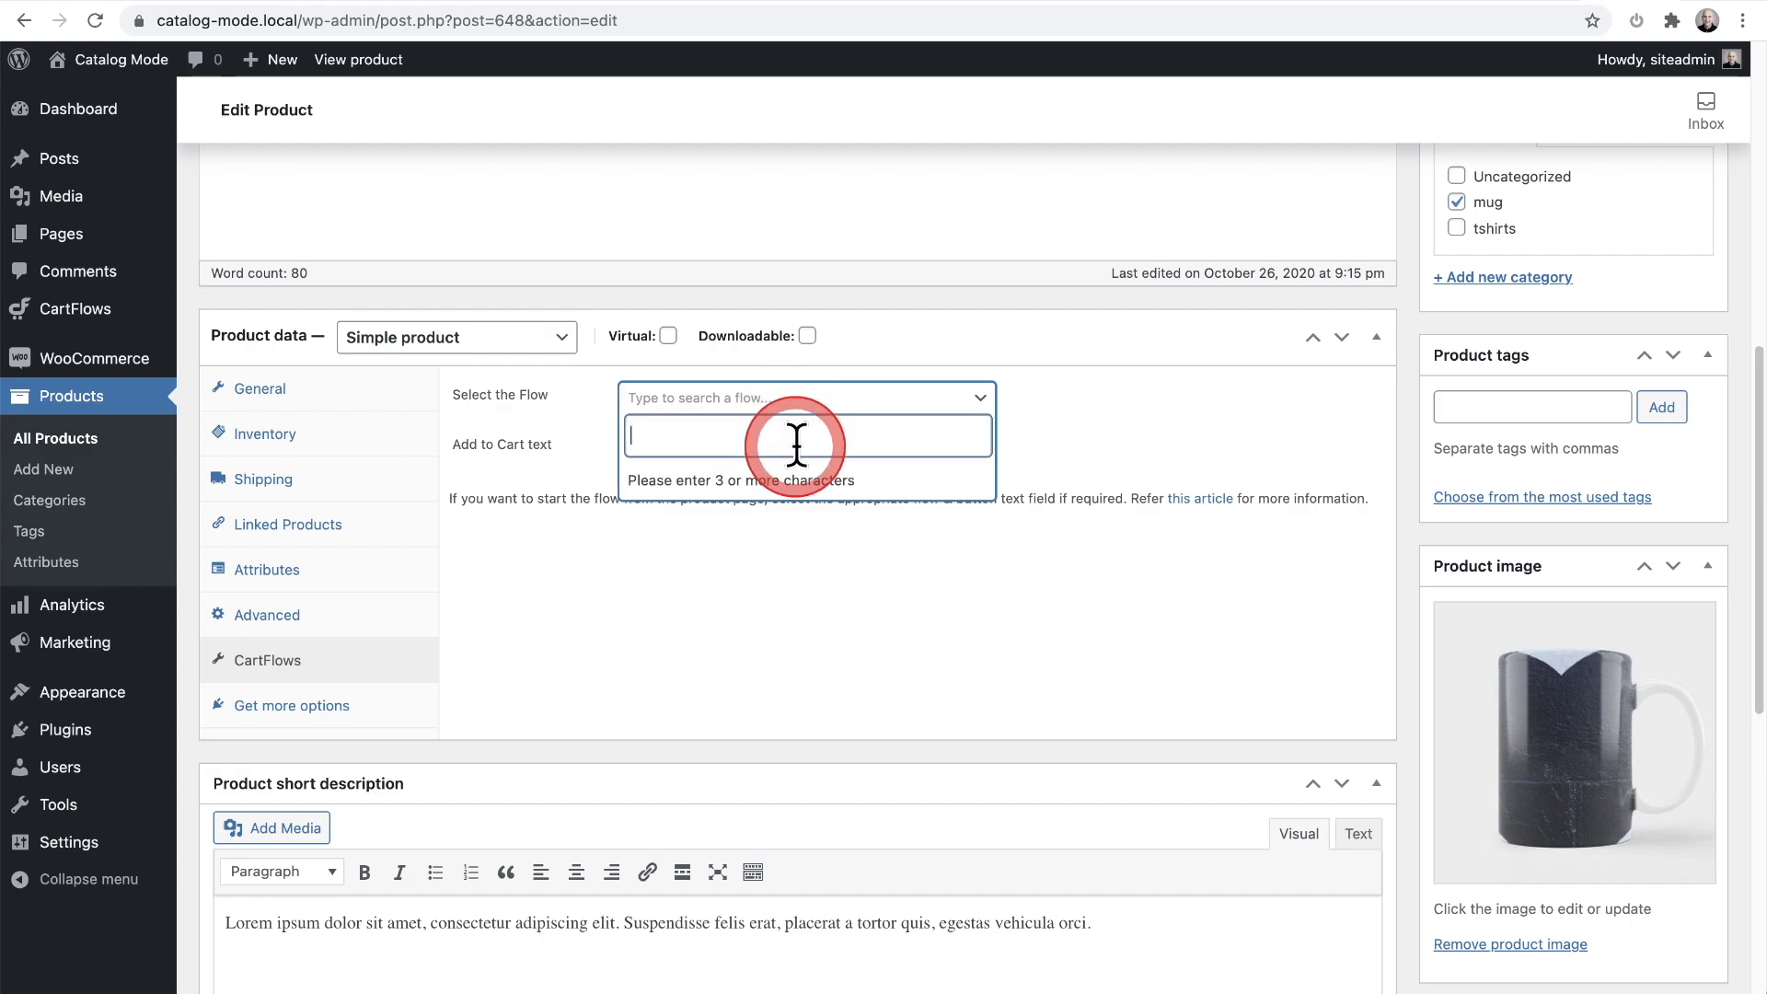
{"action": "type", "text": "c"}
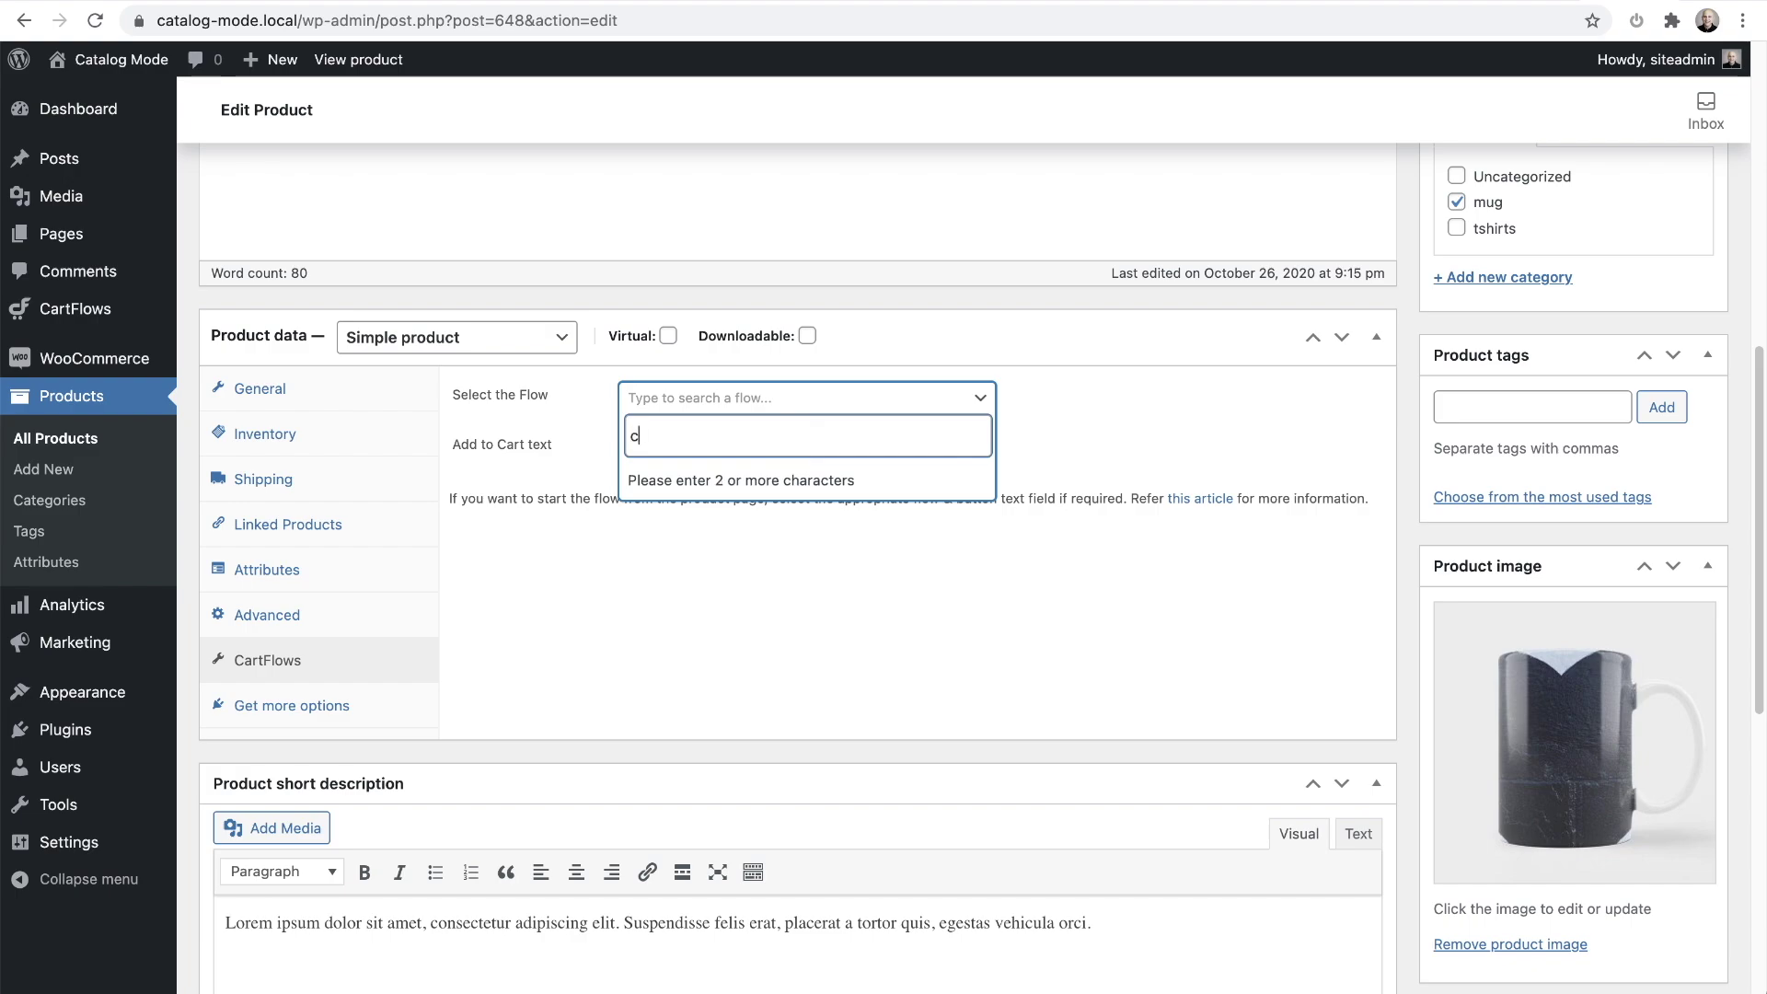
{"action": "type", "text": "at"}
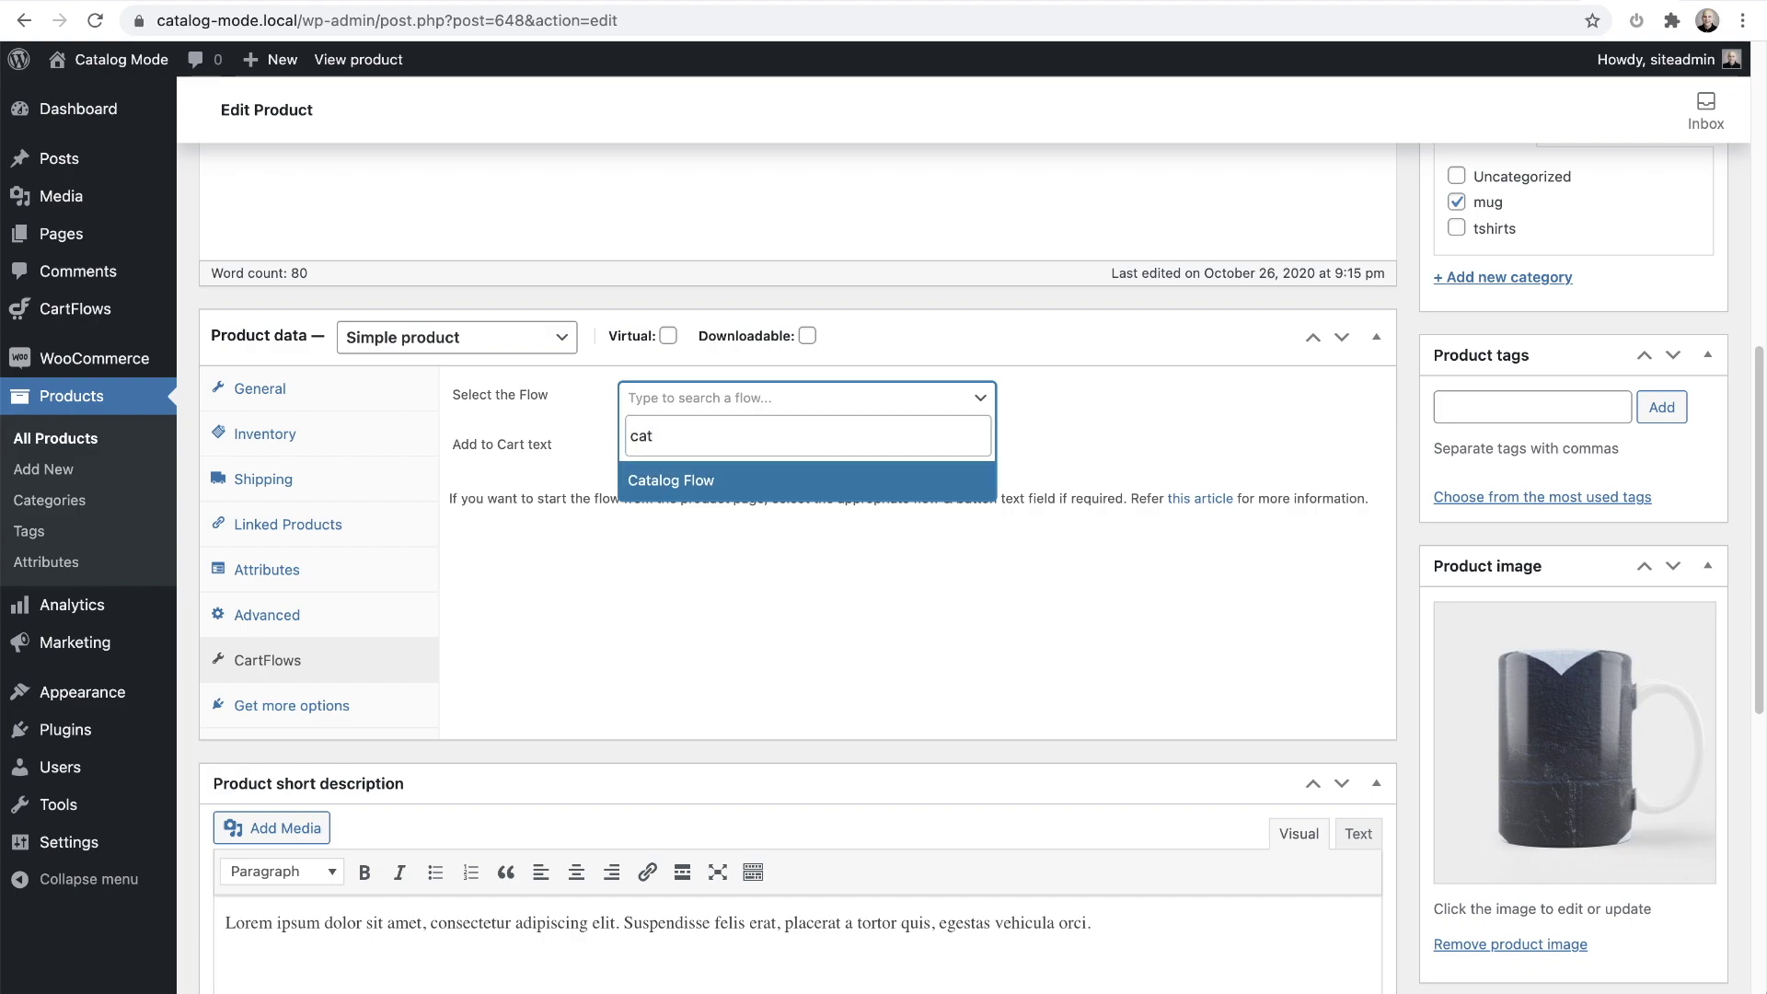
{"action": "left_click", "coordinate": [826, 480]}
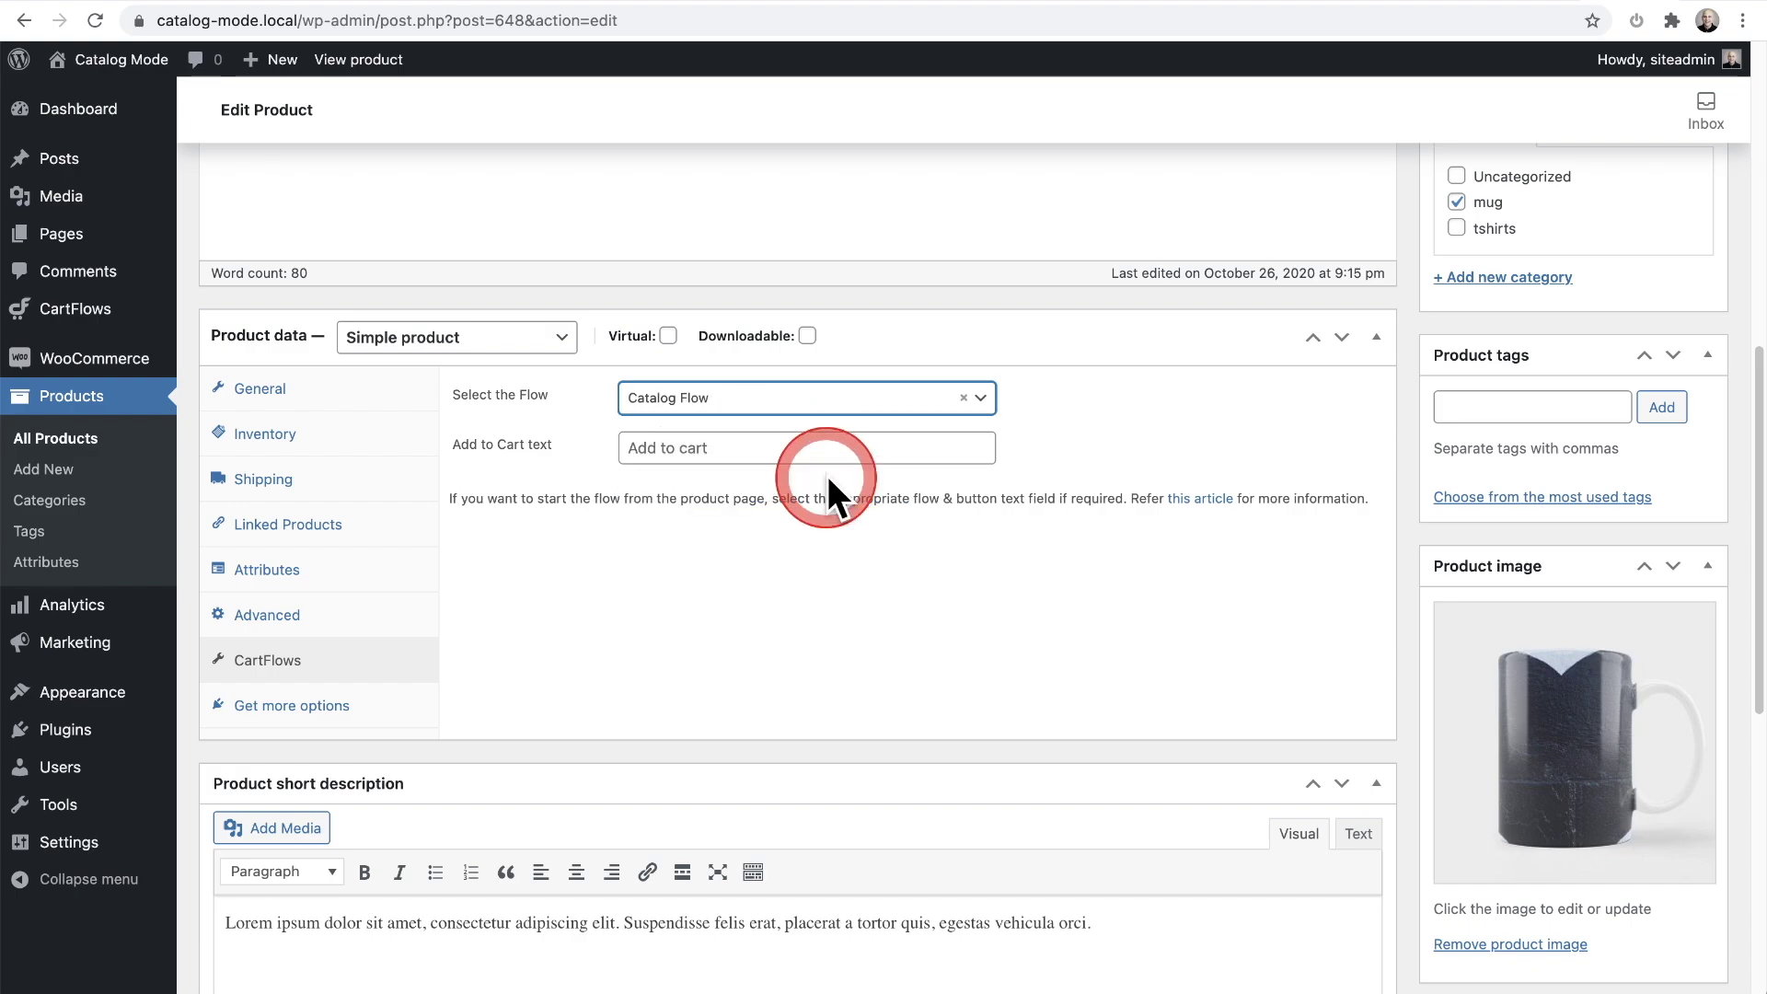
Set the product's Add to Cart text to "Request a Quote" and update the product.
{"action": "left_click", "coordinate": [790, 448]}
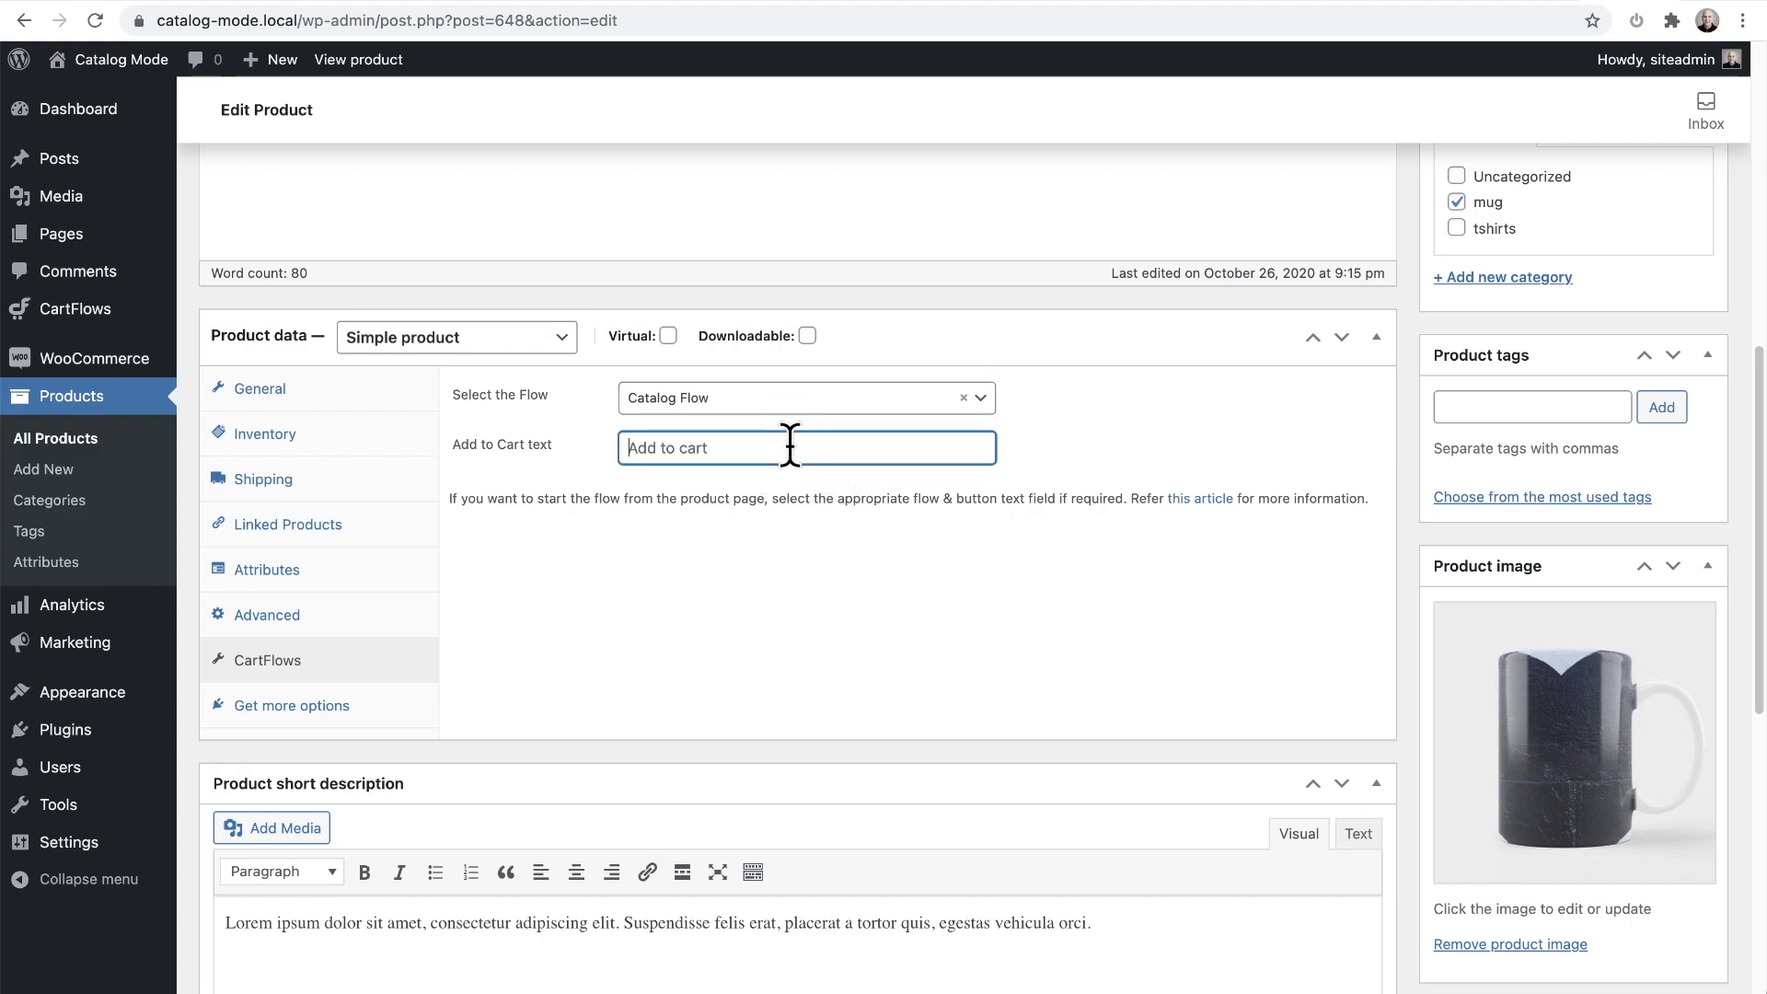
{"action": "type", "text": "Request a Quote"}
{"action": "left_click", "coordinate": [1120, 557]}
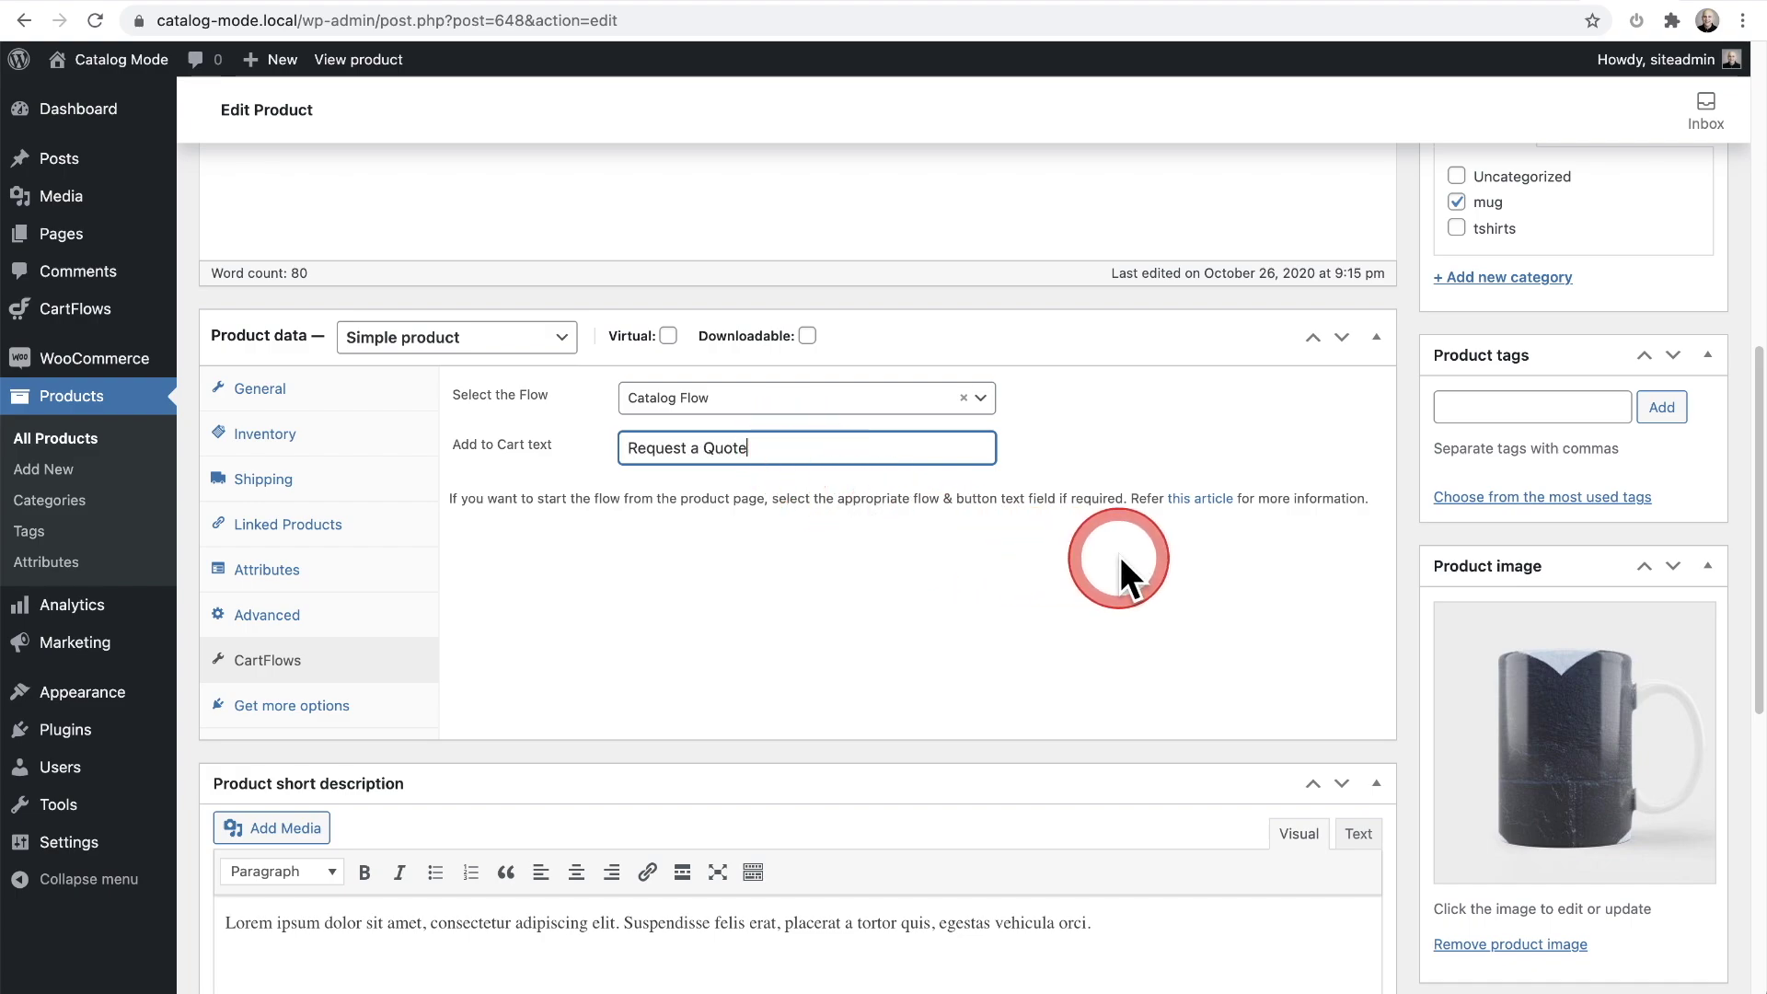
{"action": "scroll", "coordinate": [1119, 557], "scroll_direction": "up", "scroll_amount": 5}
{"action": "left_click", "coordinate": [1627, 446]}
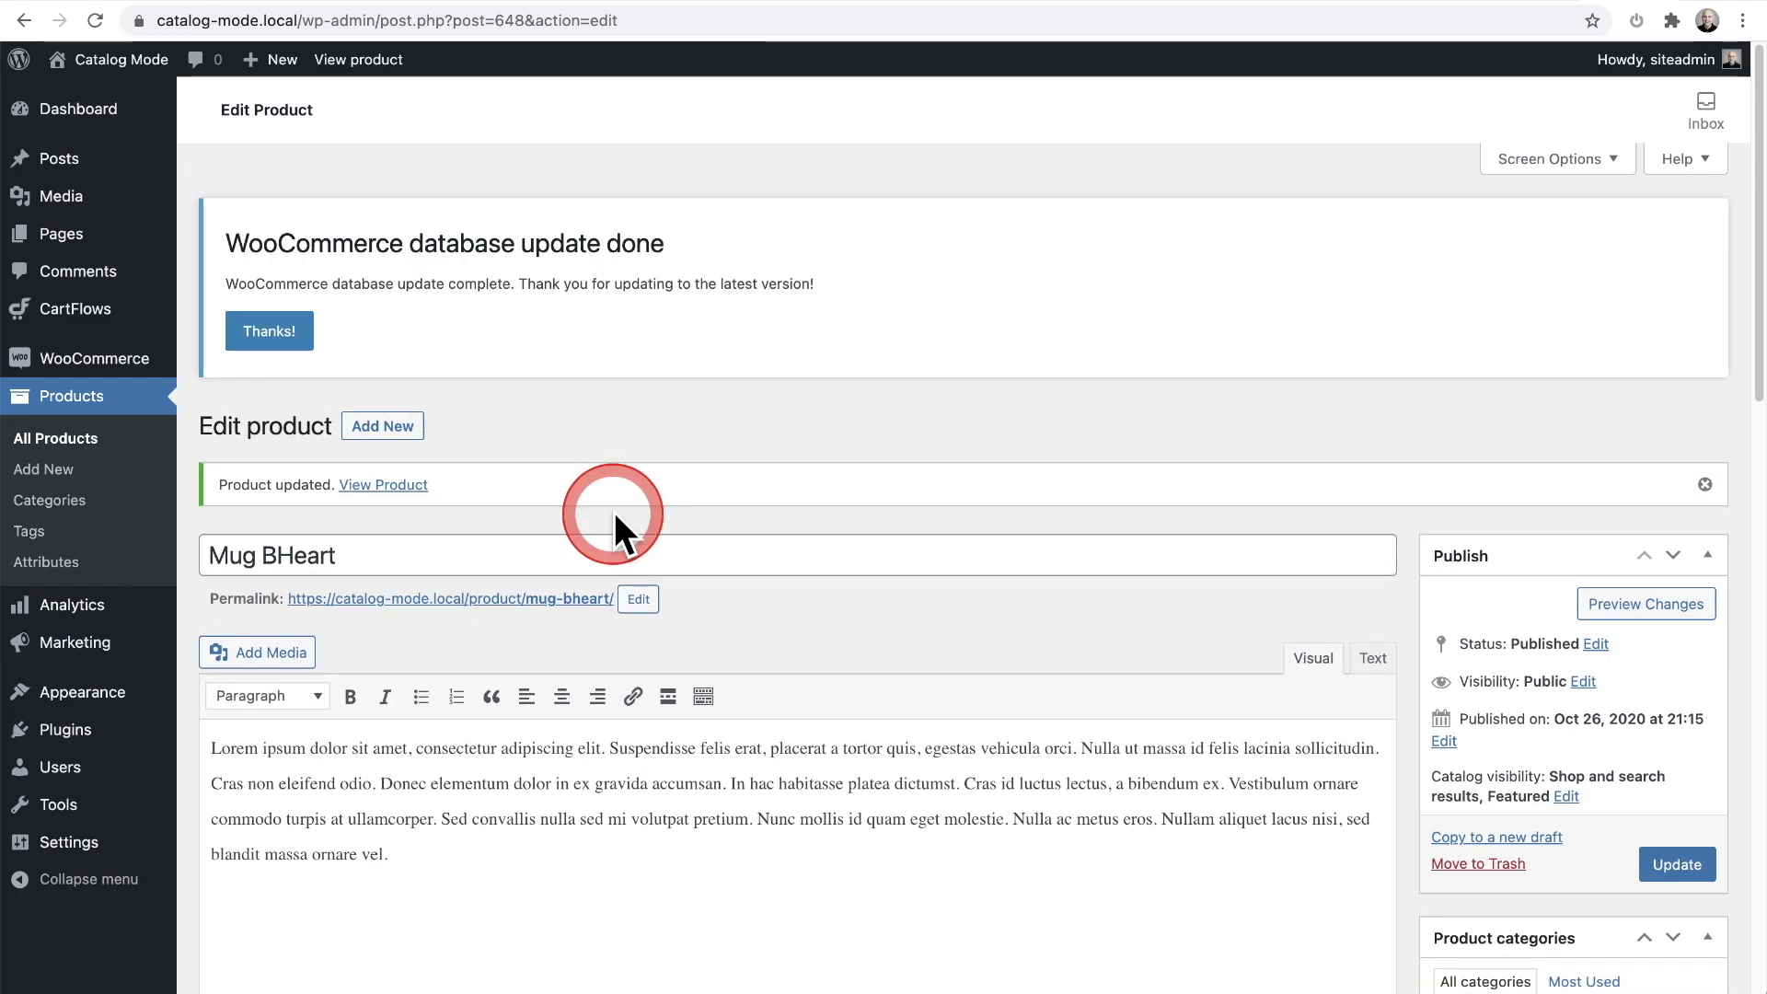
Test Request a Quote on Mug BHeart's live page and examine the heading, intro text and form of the resulting page.
{"action": "left_click", "coordinate": [456, 596]}
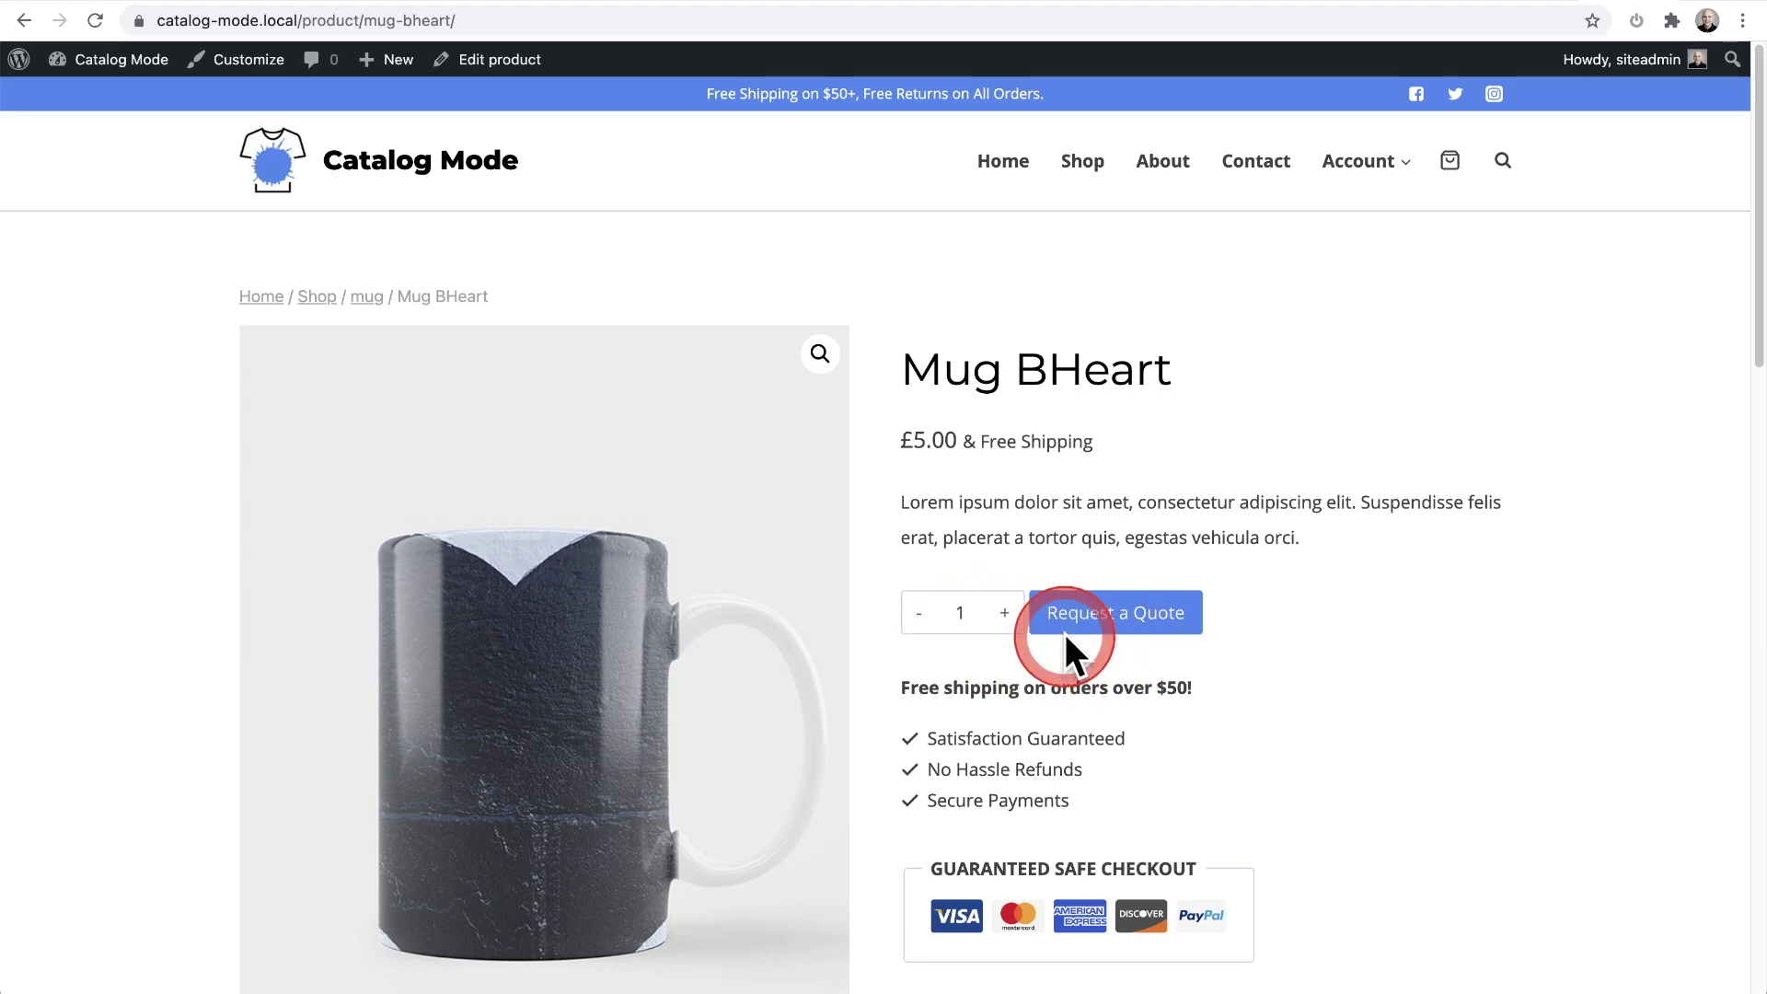
{"action": "left_click", "coordinate": [1145, 625]}
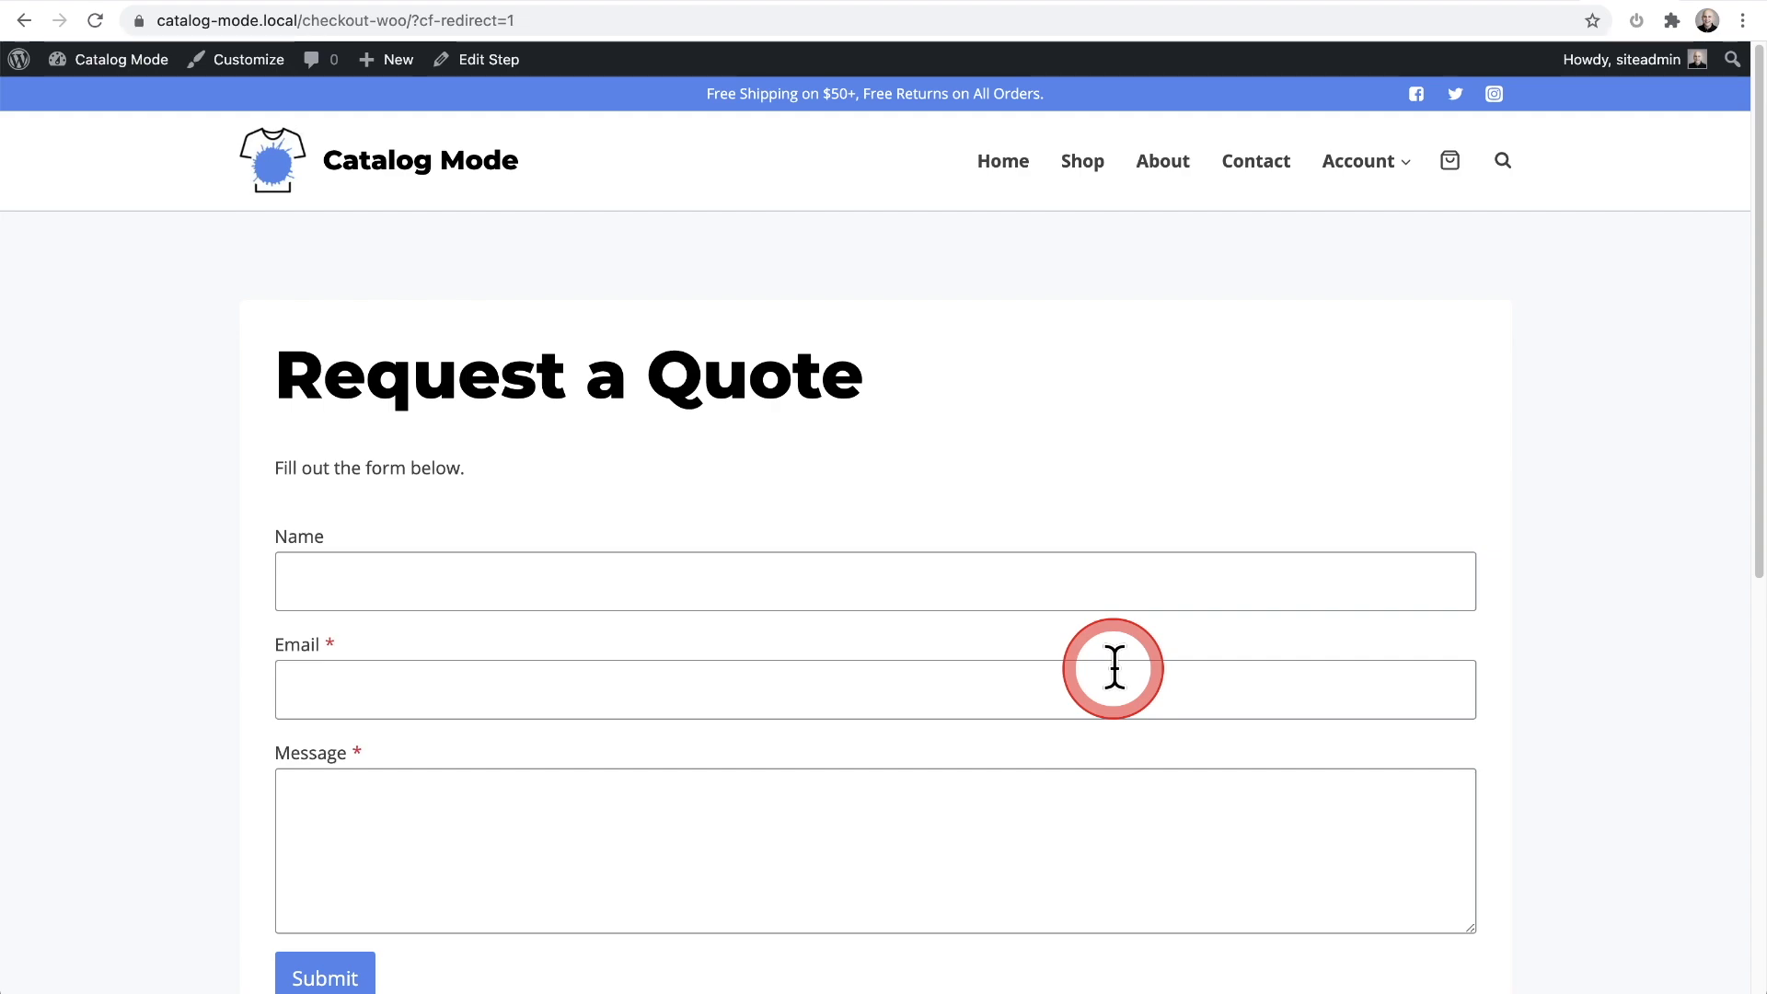
{"action": "left_click_drag", "start_coordinate": [828, 387], "coordinate": [349, 379]}
{"action": "left_click_drag", "start_coordinate": [475, 460], "coordinate": [255, 472]}
{"action": "left_click", "coordinate": [527, 581]}
{"action": "scroll", "coordinate": [655, 612], "scroll_direction": "down", "scroll_amount": 3}
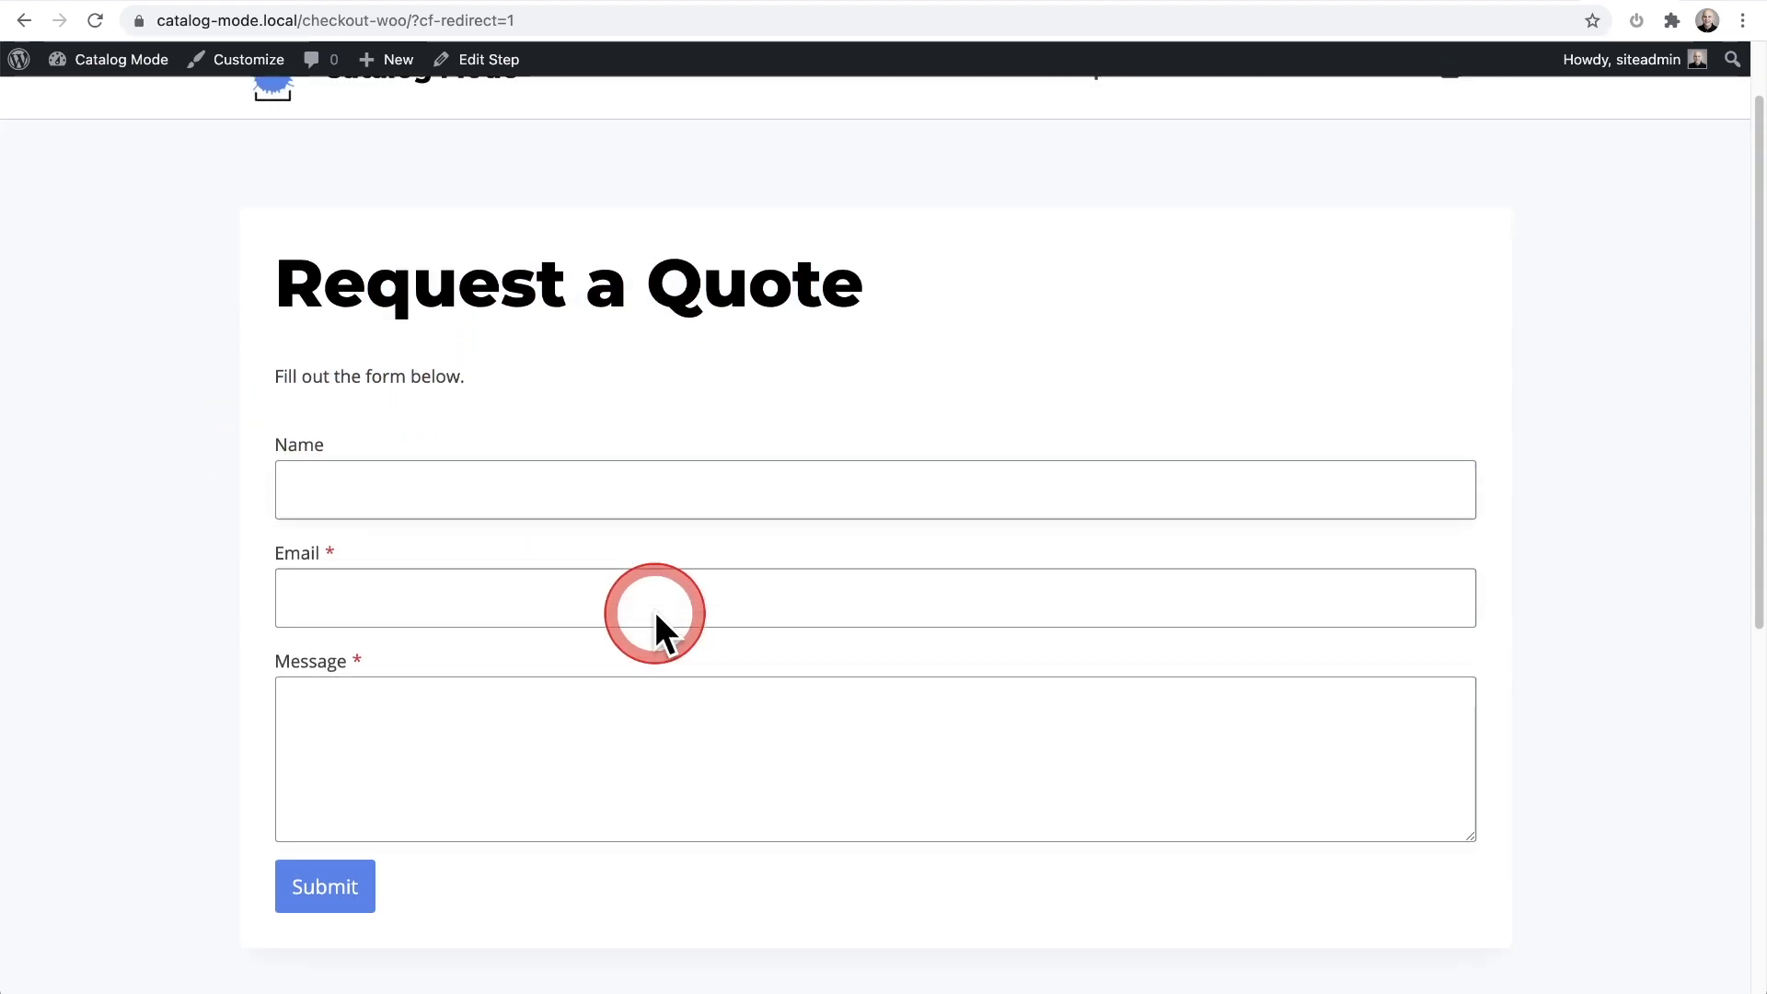
{"action": "scroll", "coordinate": [654, 612], "scroll_direction": "up", "scroll_amount": 3}
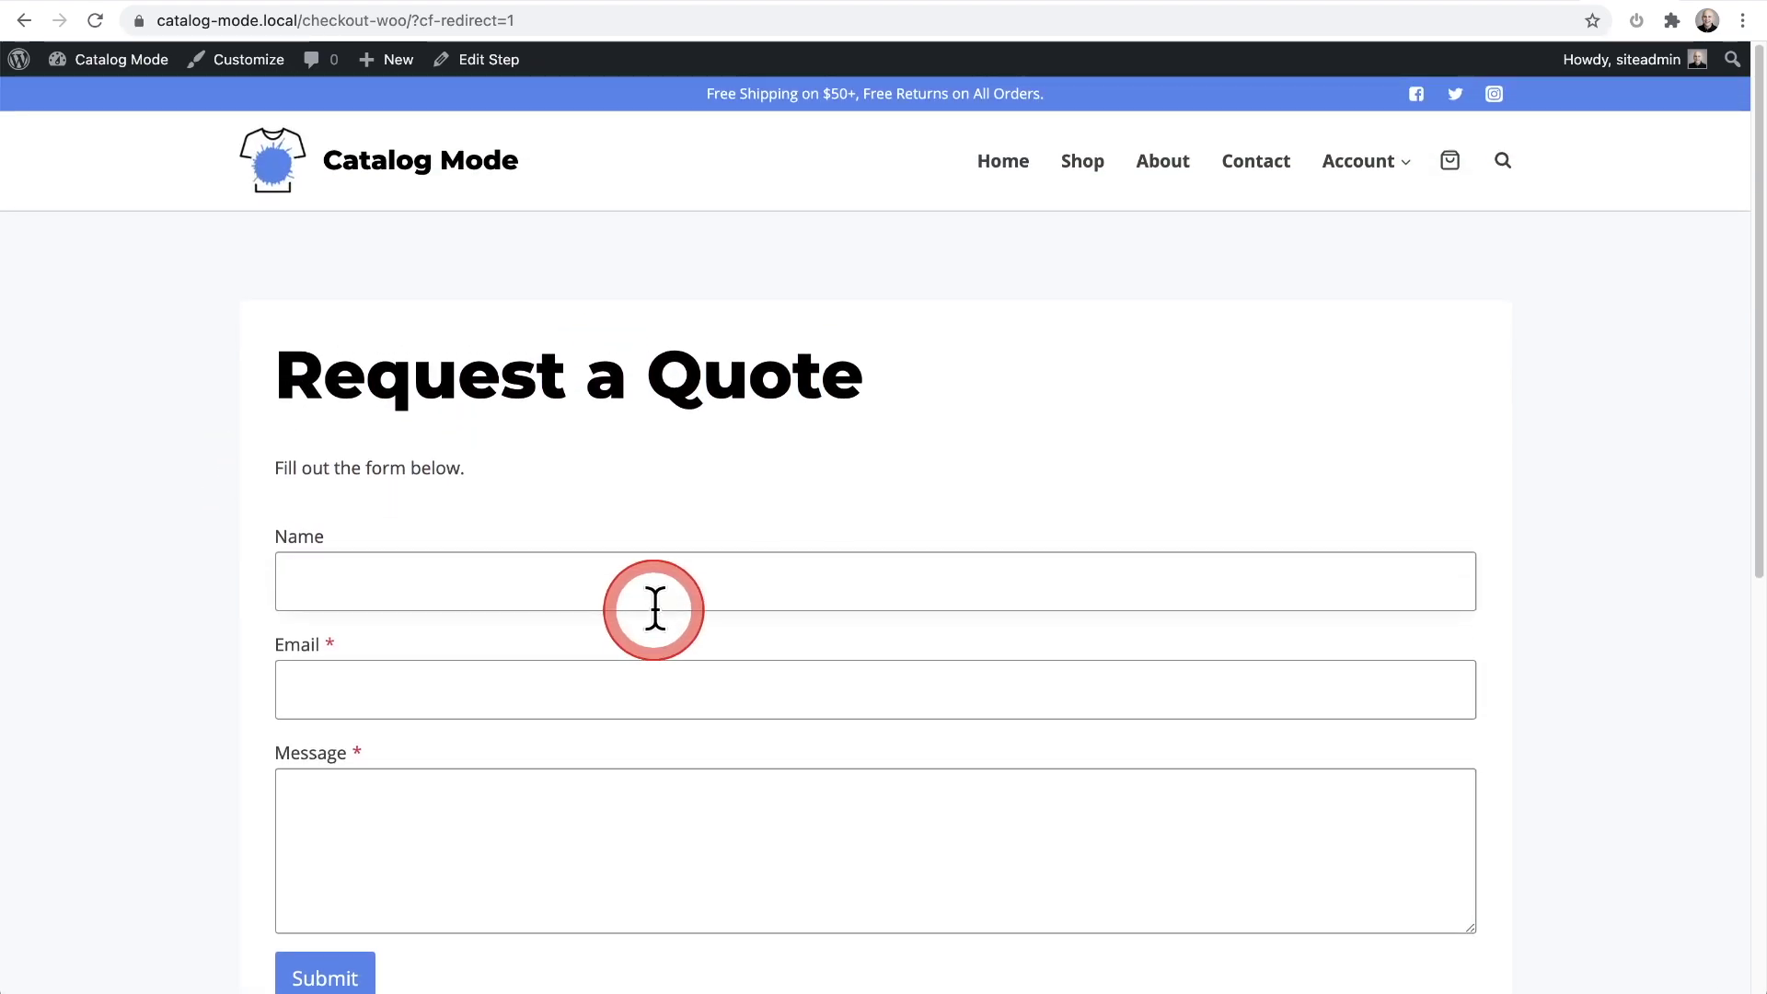
Return from the quote form to Mug BHeart's live page and open the product for editing.
{"action": "key", "text": "super+bracketleft"}
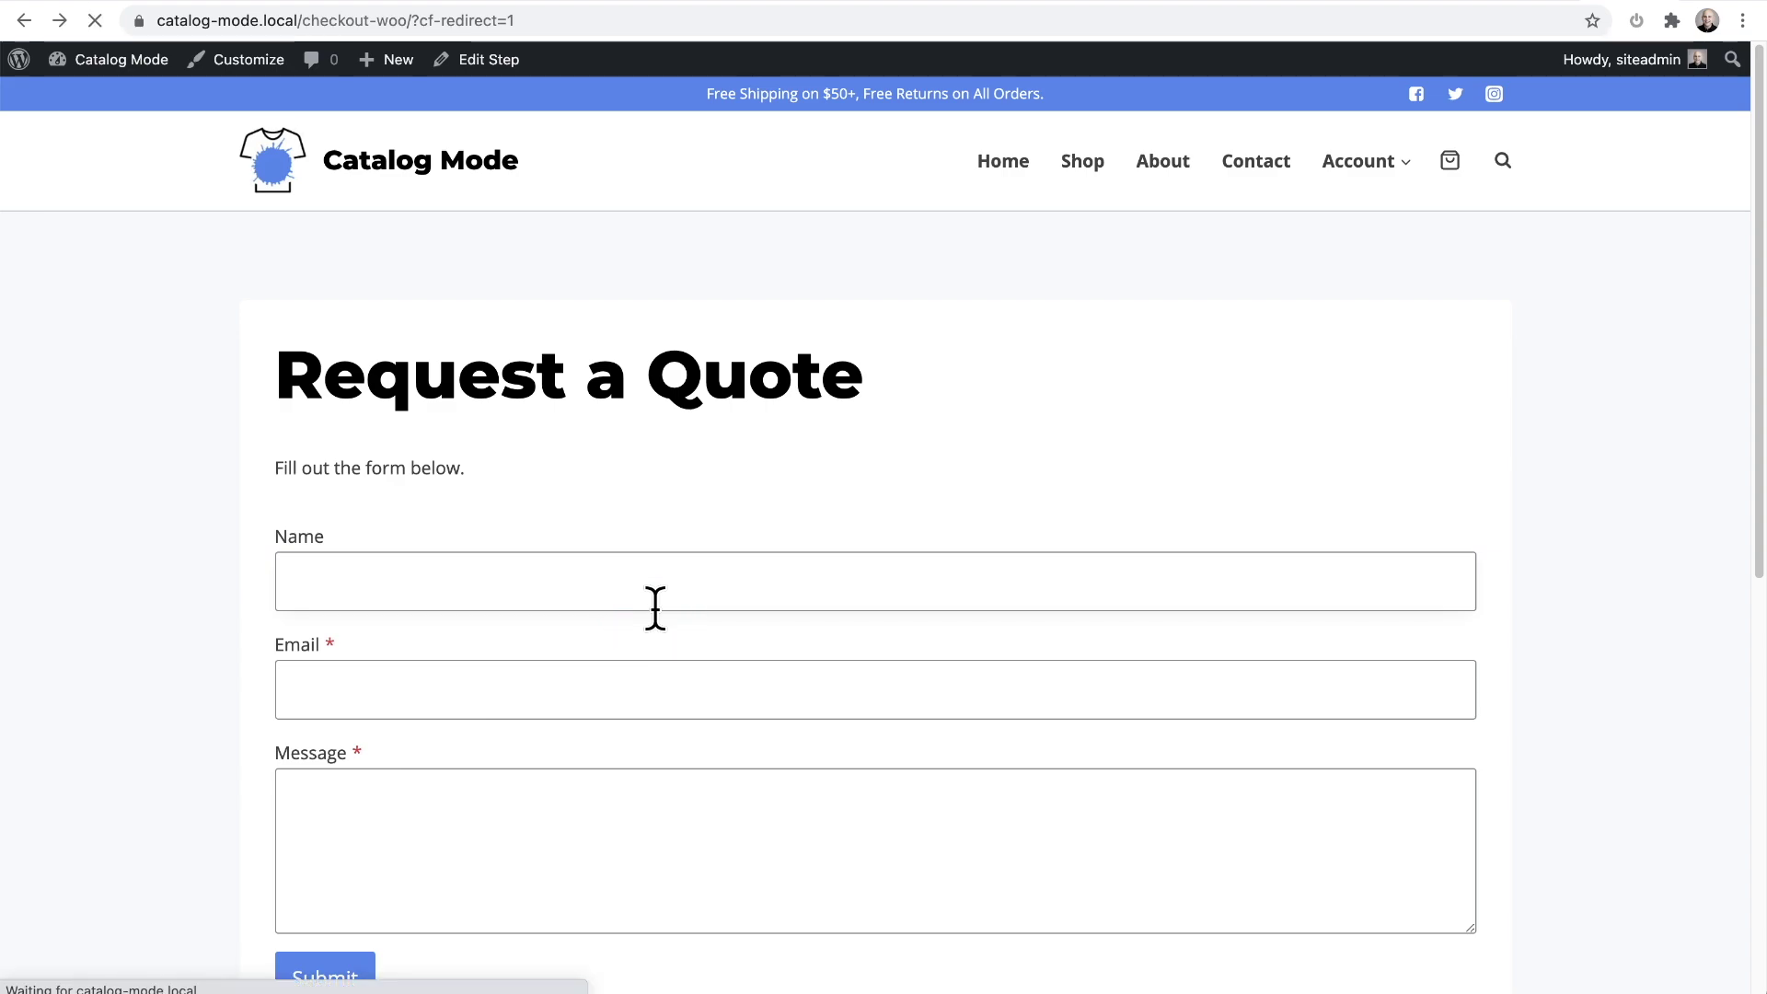
{"action": "mouse_move", "coordinate": [979, 618]}
{"action": "left_mouse_down"}
{"action": "mouse_move", "coordinate": [907, 639]}
{"action": "mouse_move", "coordinate": [963, 594]}
{"action": "mouse_move", "coordinate": [949, 615]}
{"action": "left_mouse_up"}
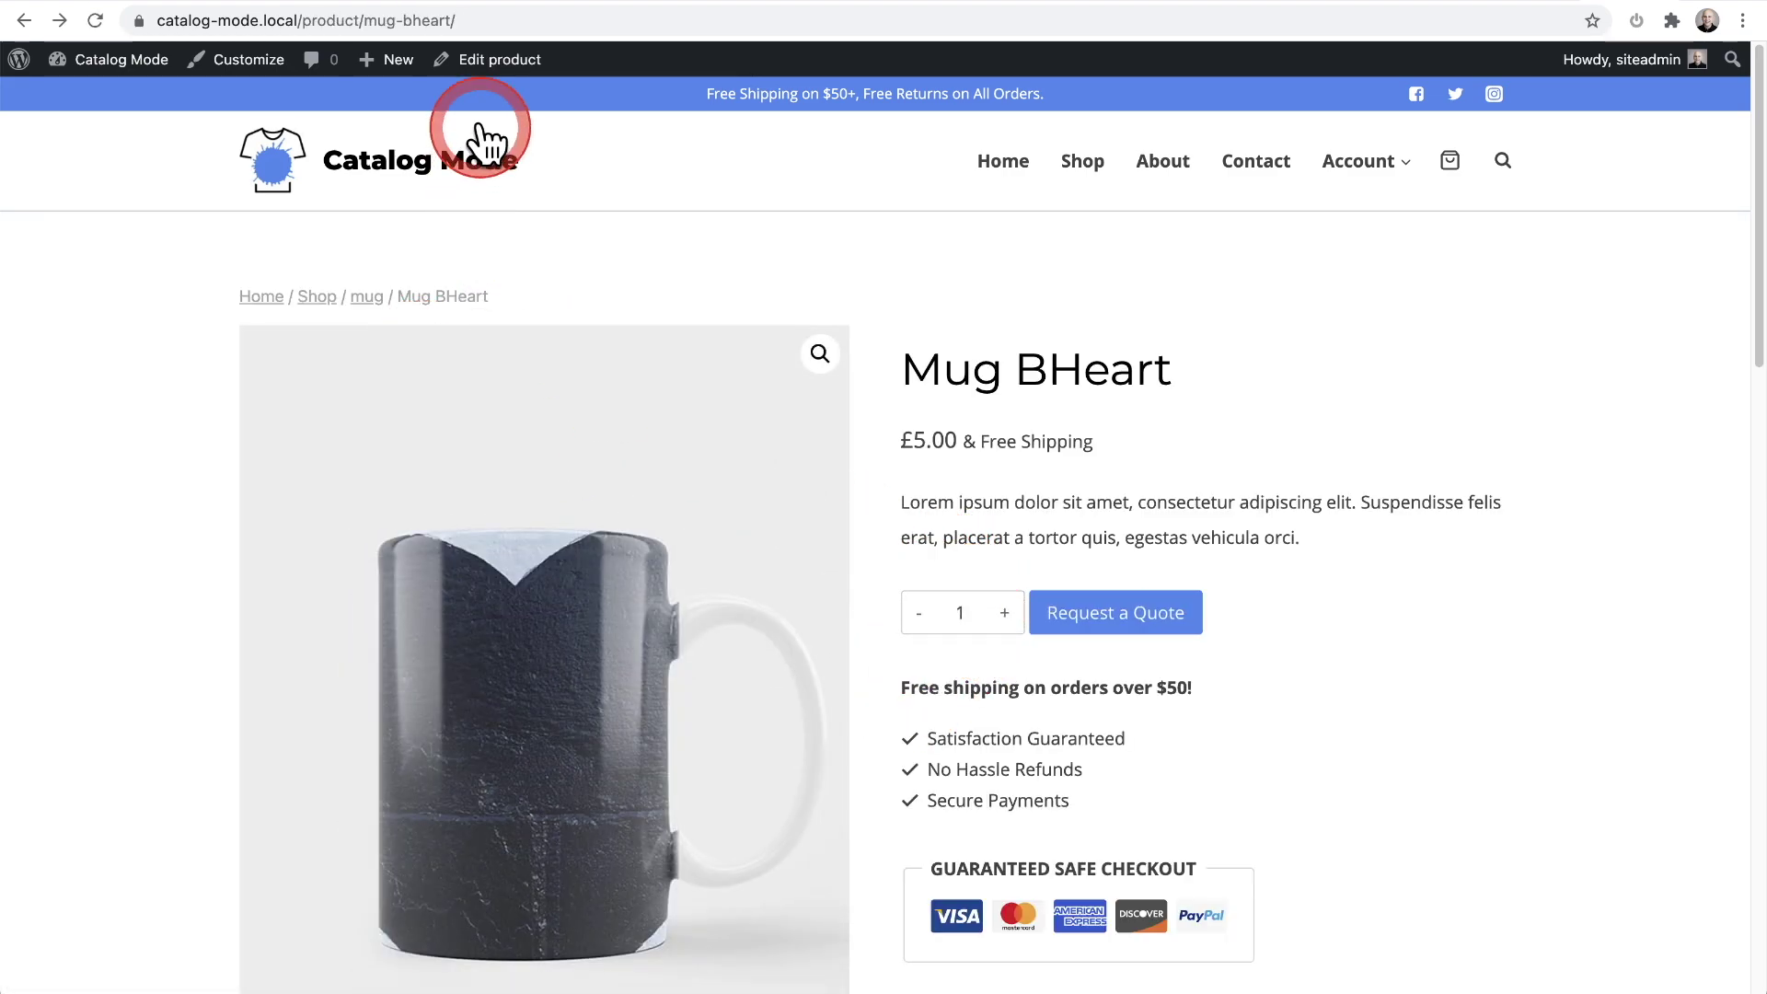
{"action": "left_click", "coordinate": [500, 60]}
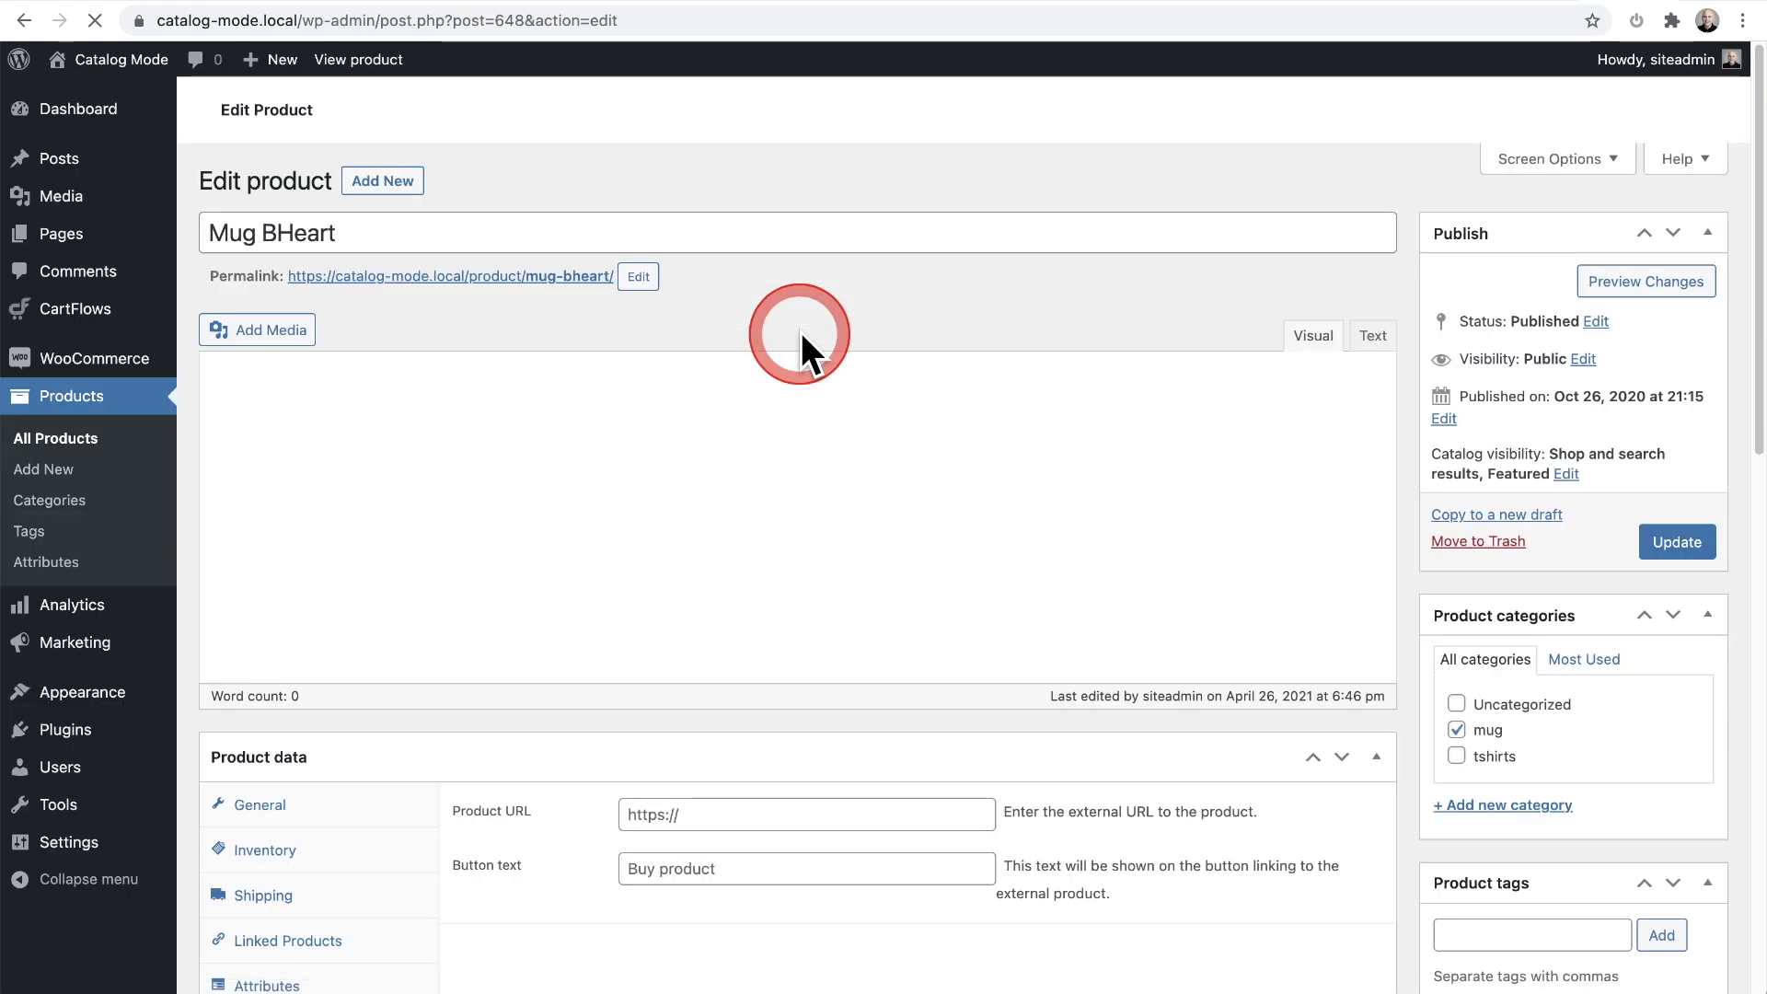
Enable Sold individually in Mug BHeart's inventory data so only one can be bought per order, and update the product.
{"action": "scroll", "coordinate": [647, 528], "scroll_direction": "down", "scroll_amount": 5}
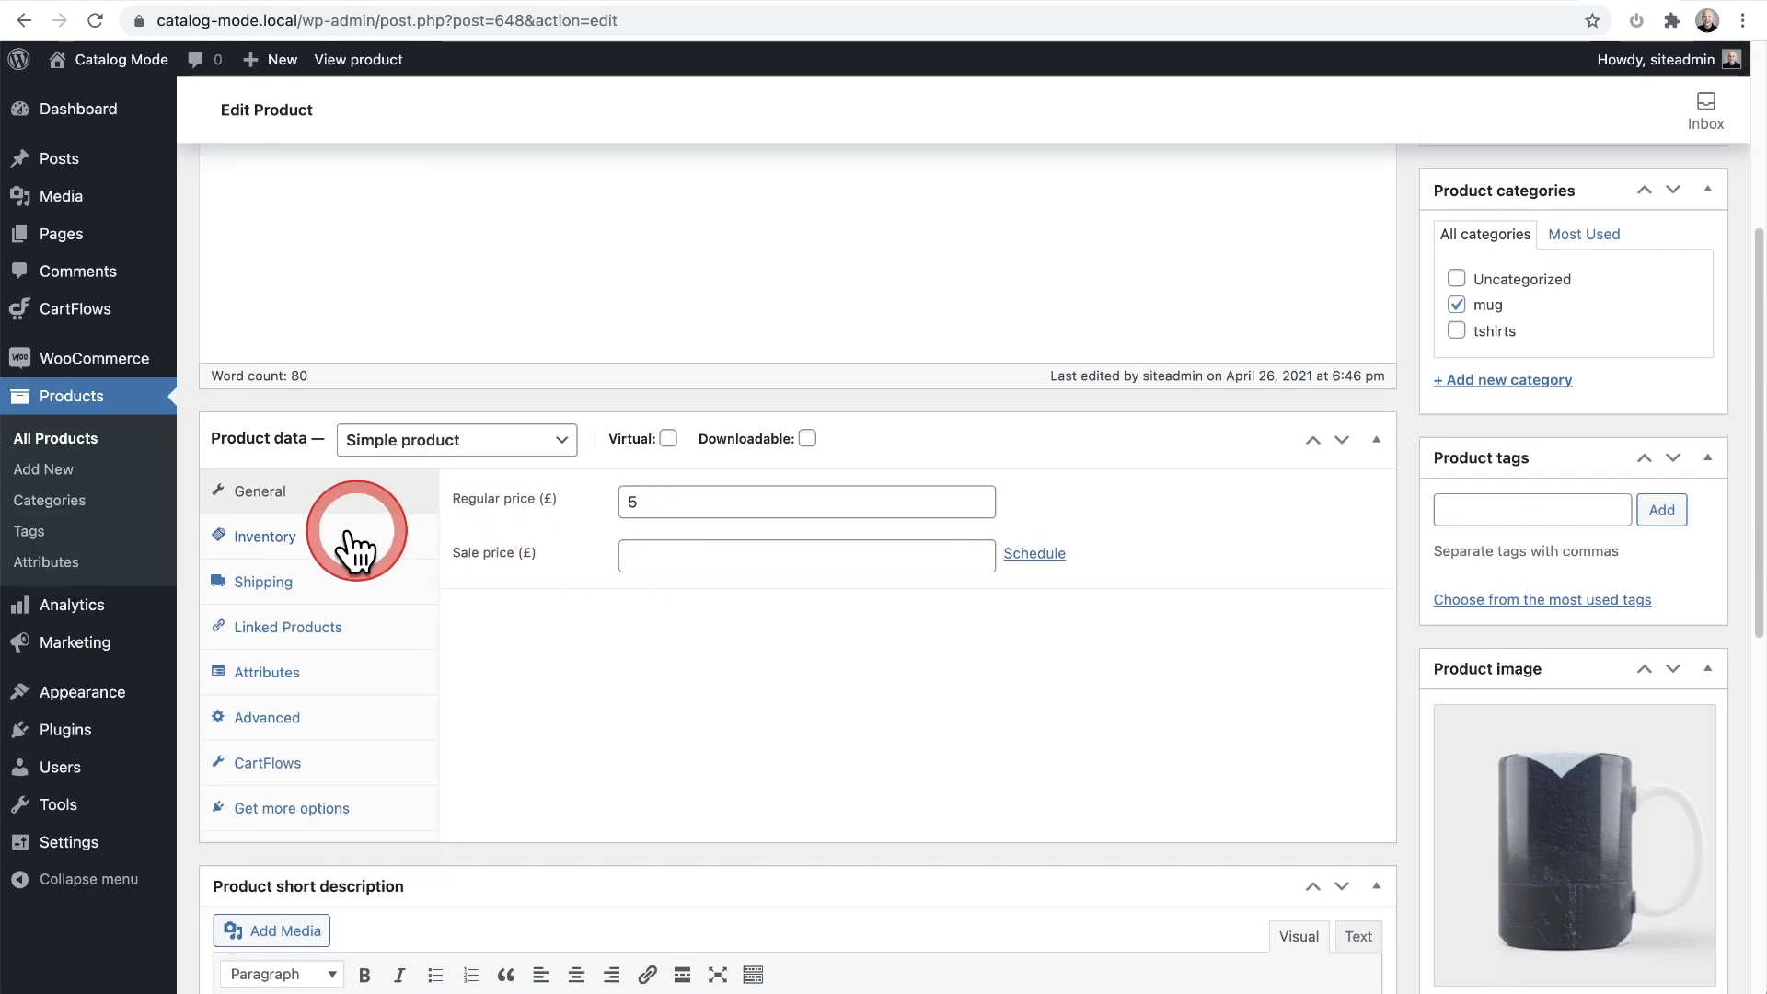
{"action": "left_click", "coordinate": [278, 550]}
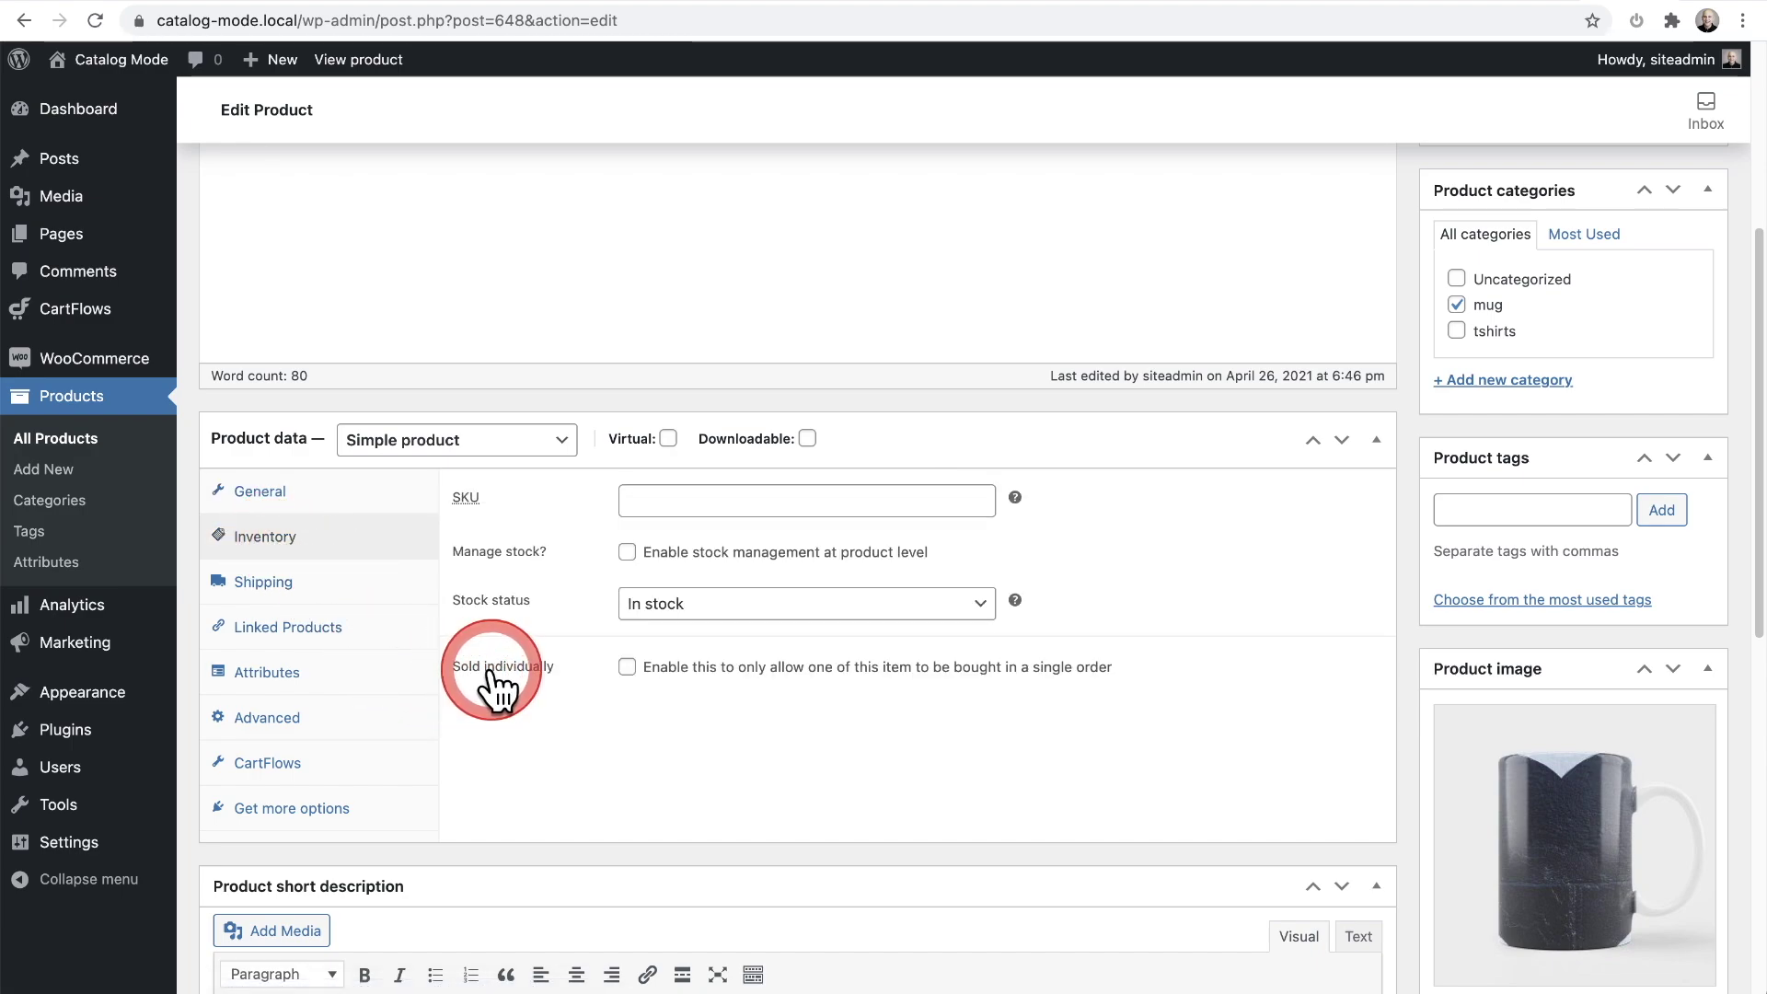
{"action": "left_click", "coordinate": [628, 667]}
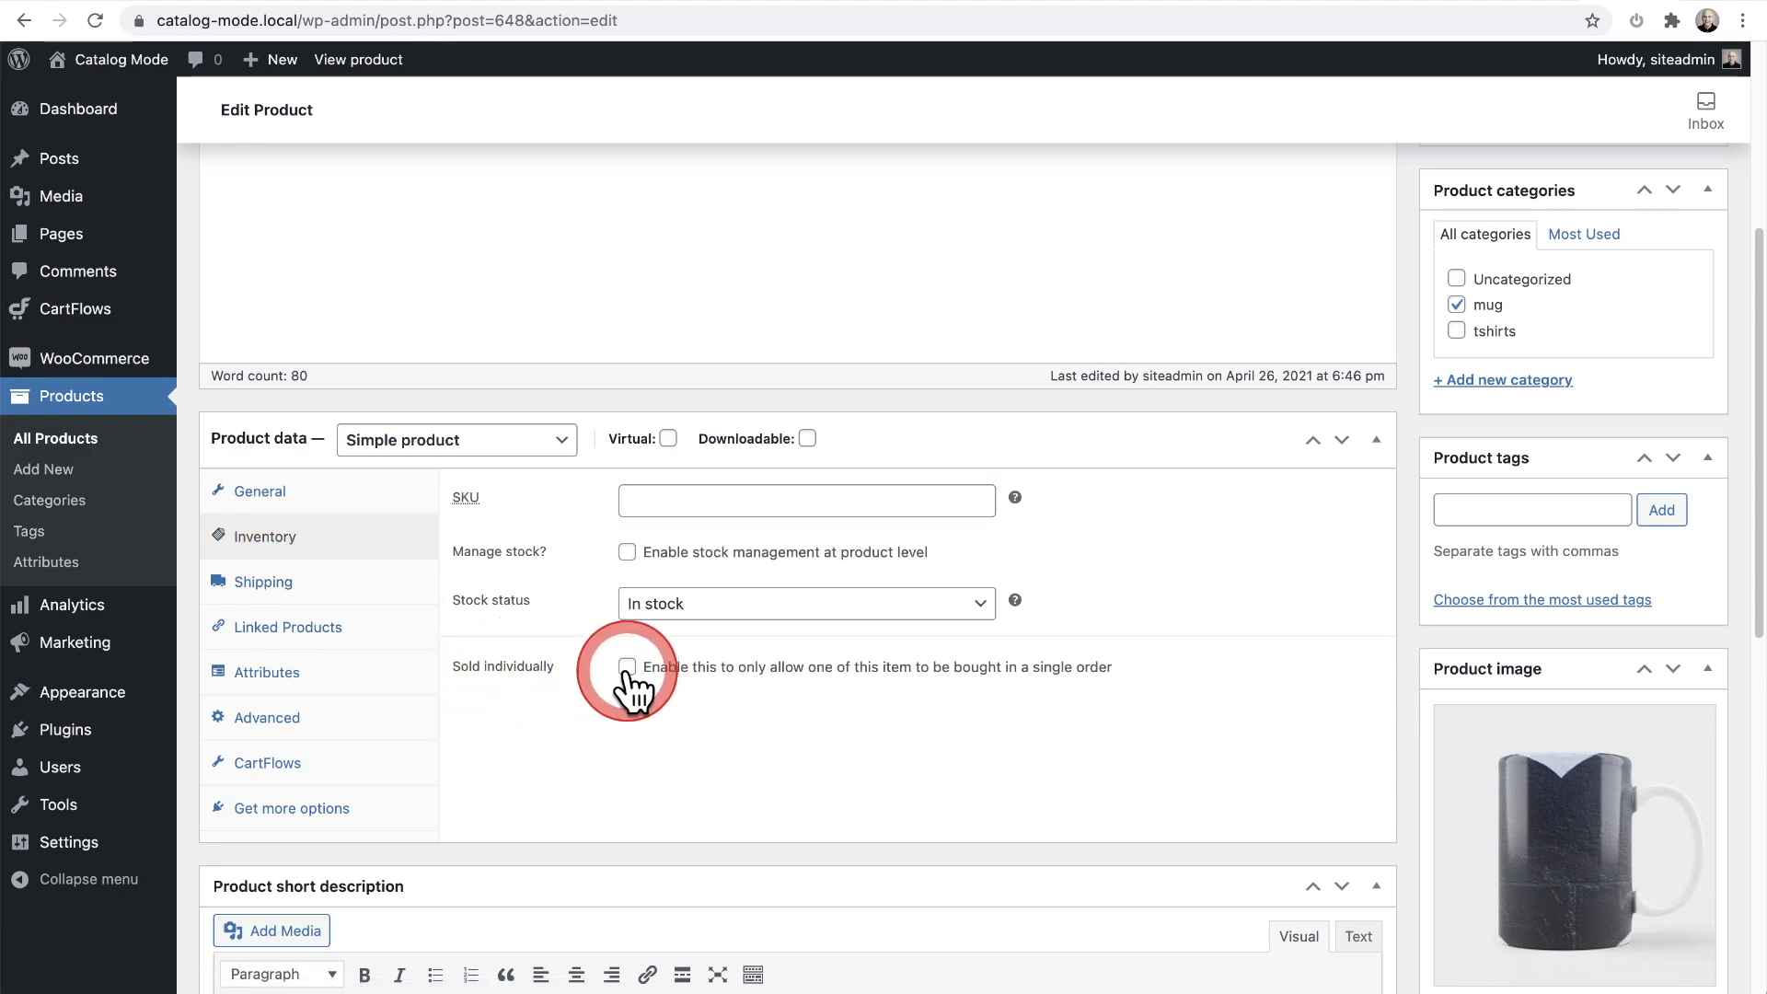
{"action": "left_click", "coordinate": [1118, 694]}
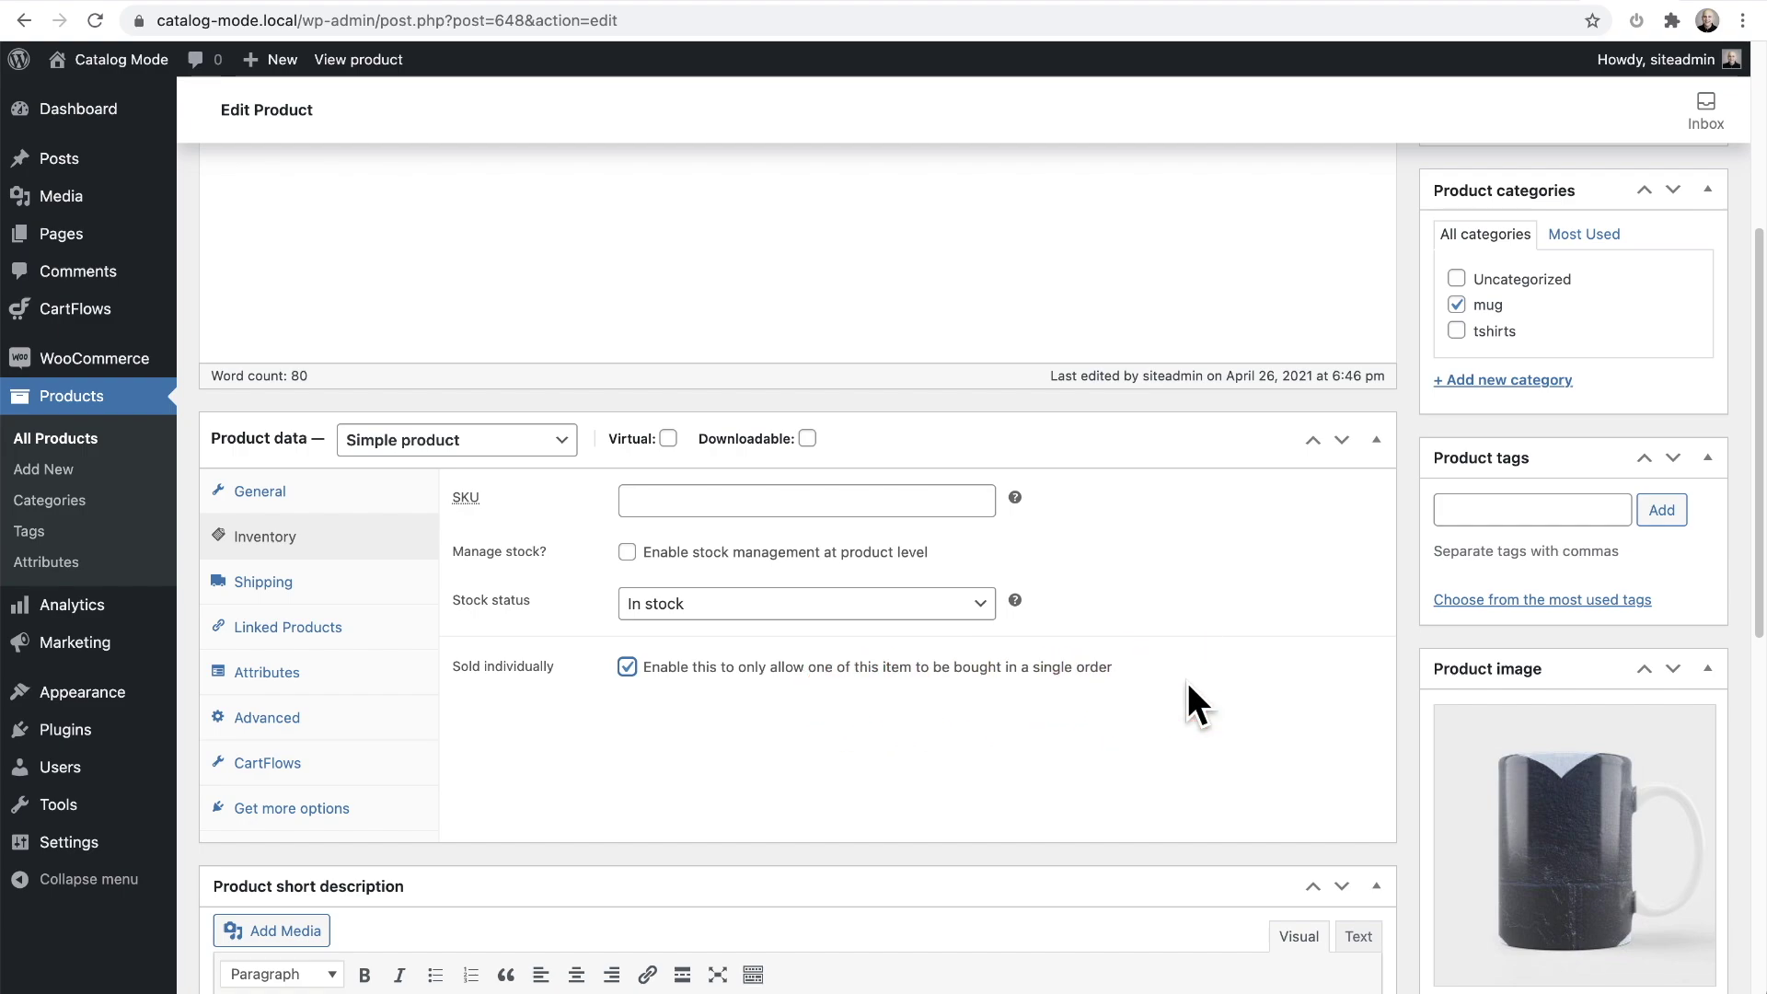
{"action": "scroll", "coordinate": [1187, 682], "scroll_direction": "up", "scroll_amount": 5}
{"action": "left_click", "coordinate": [1675, 542]}
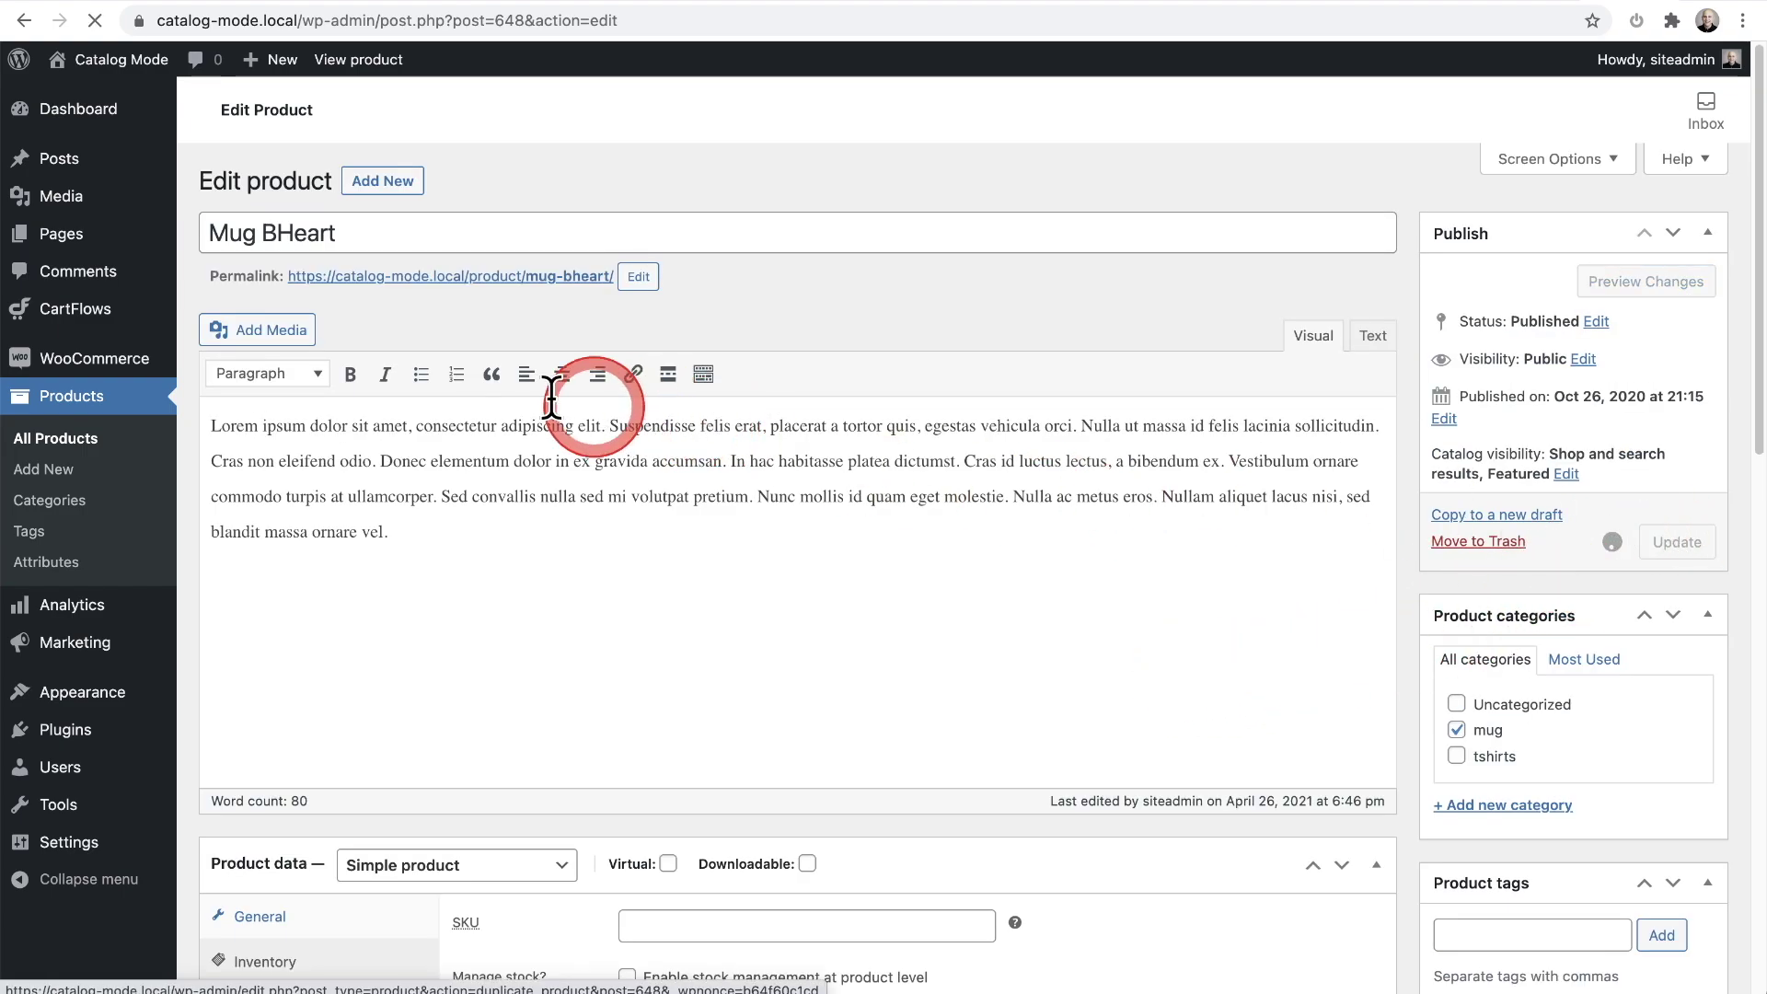
Test Request a Quote again from Mug BHeart's live page and look through the resulting form page.
{"action": "left_click", "coordinate": [474, 278]}
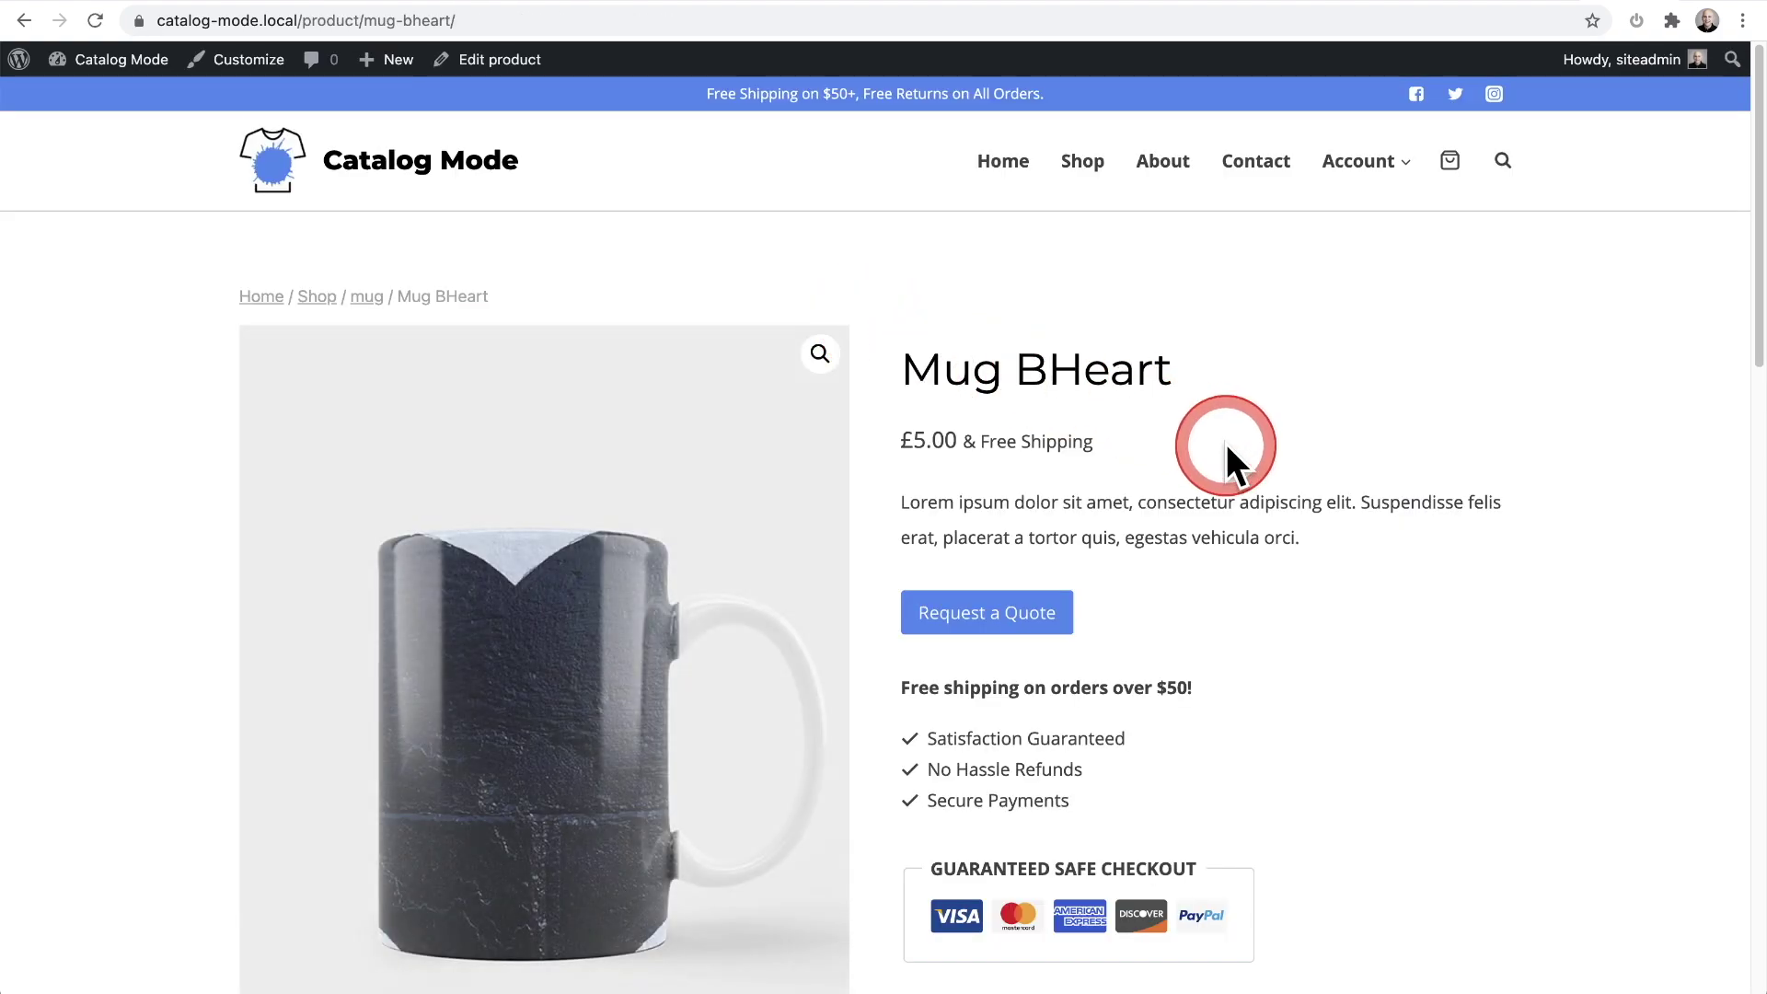
{"action": "scroll", "coordinate": [1231, 449], "scroll_direction": "down", "scroll_amount": 3}
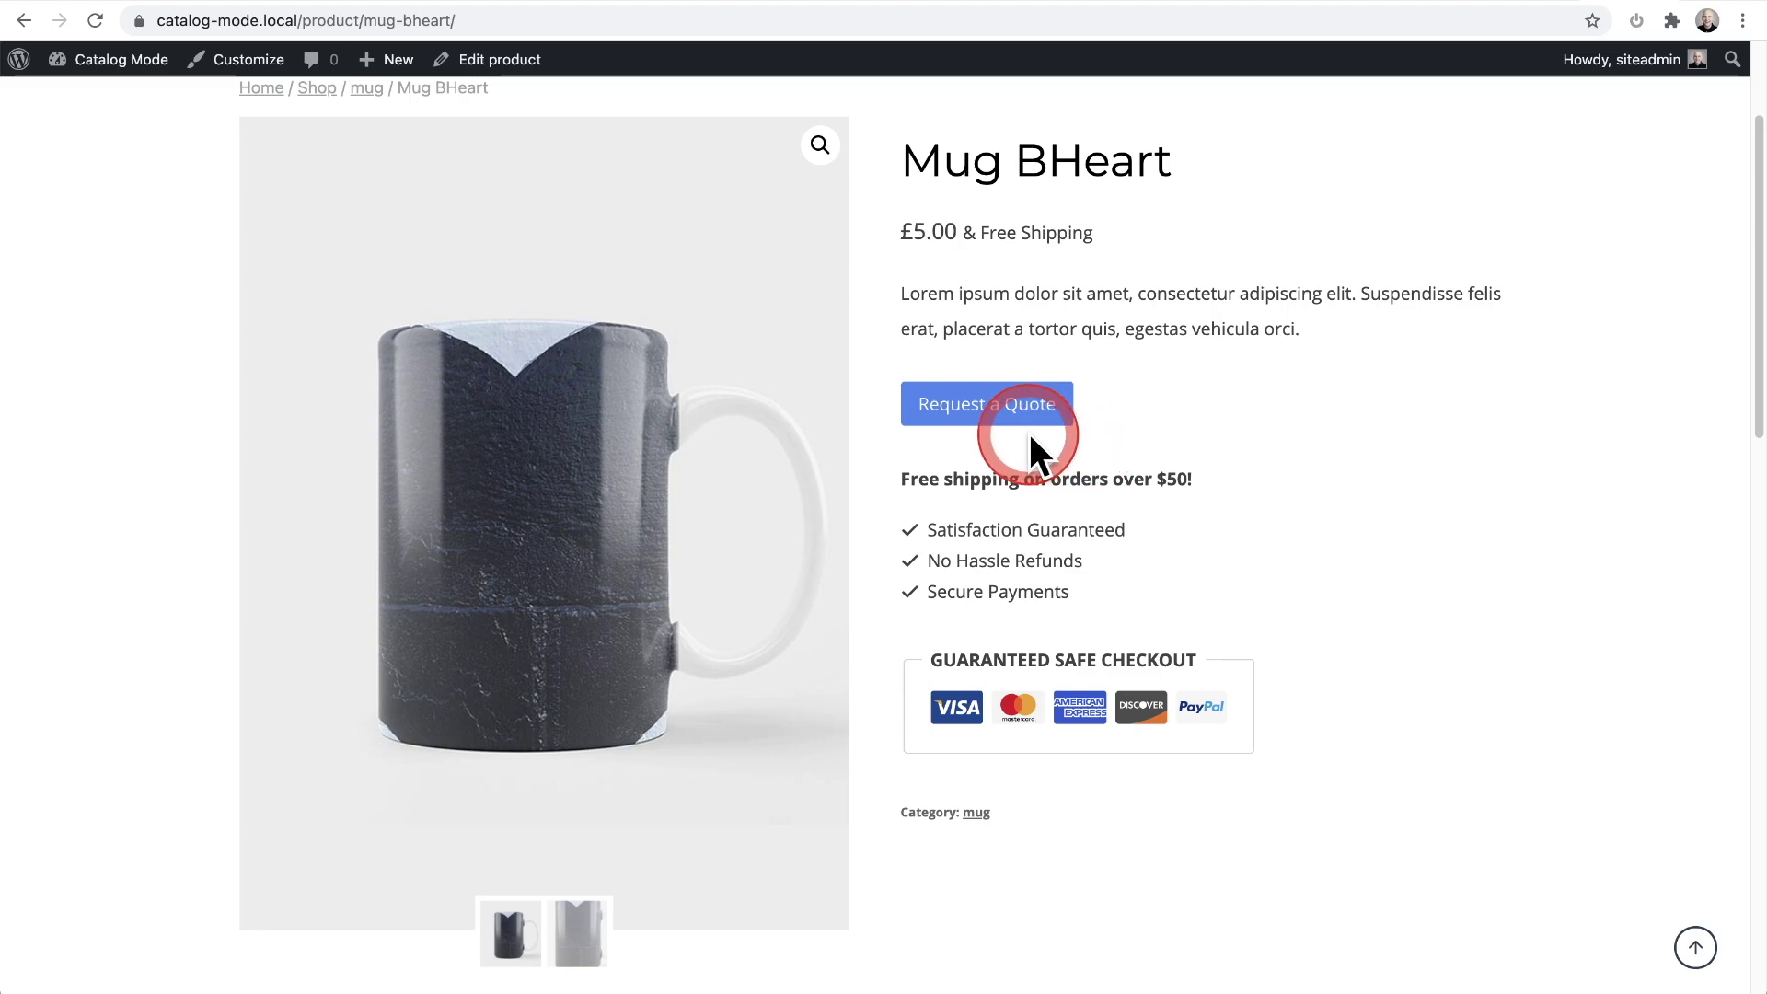
{"action": "left_click", "coordinate": [994, 411]}
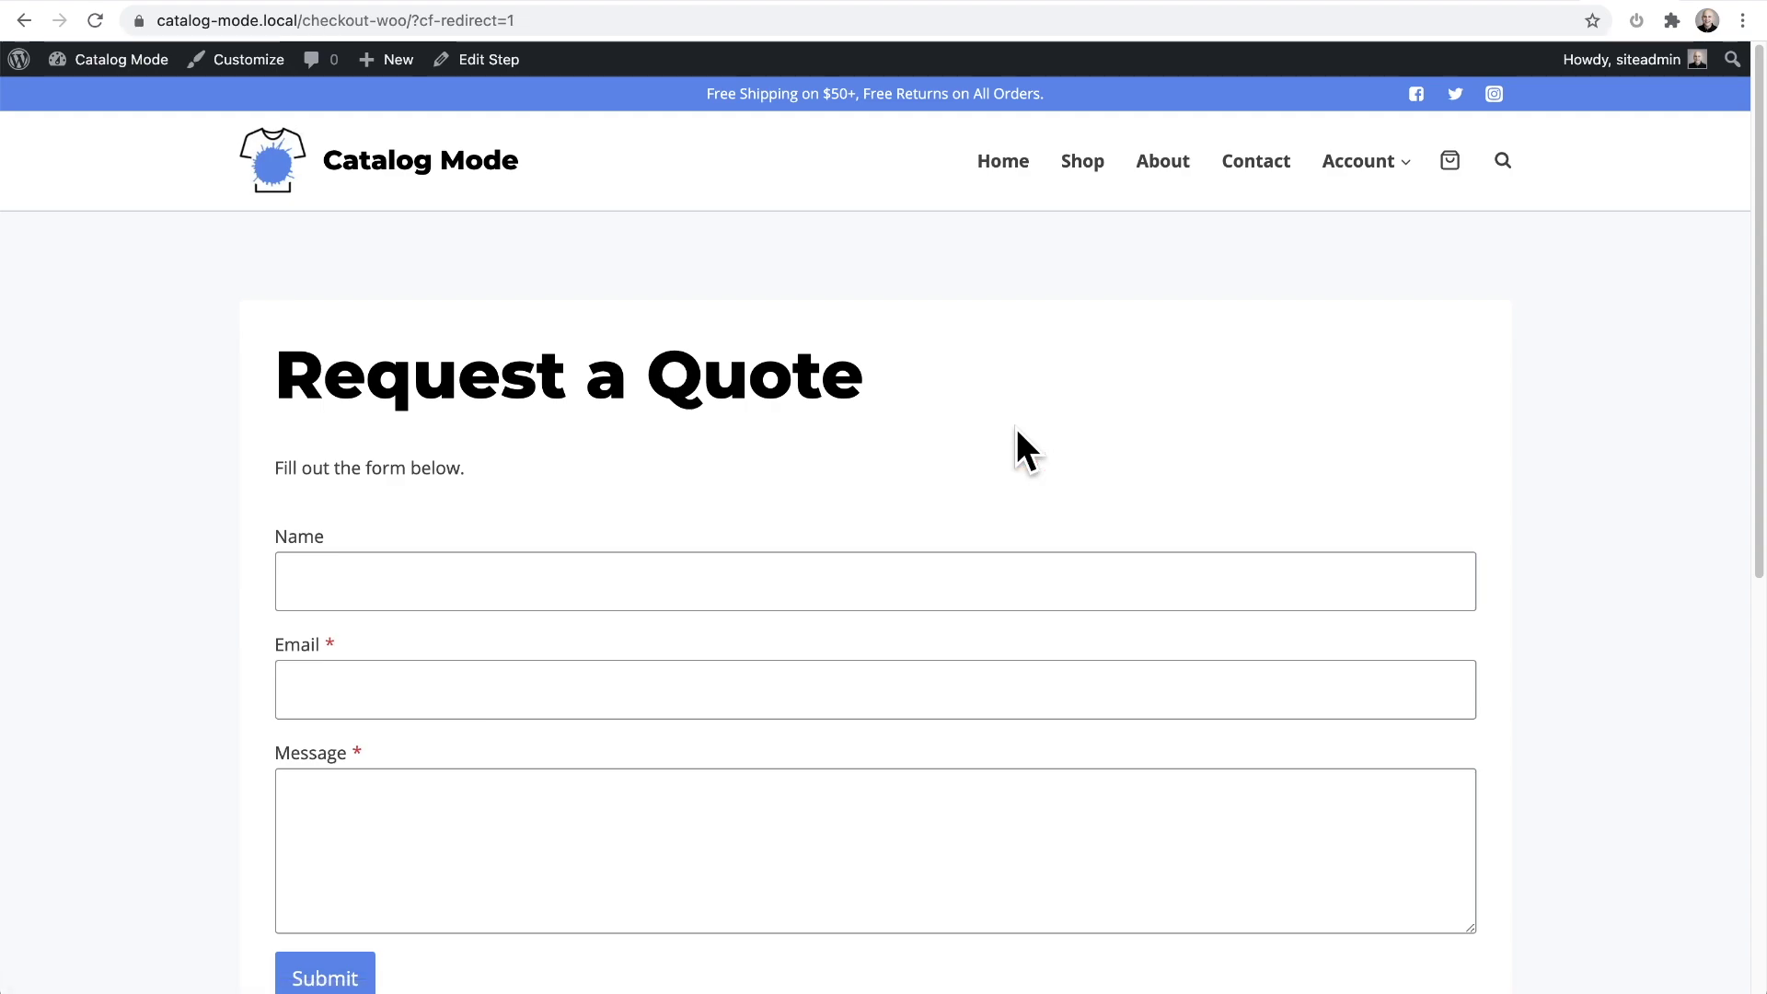
{"action": "scroll", "coordinate": [1018, 432], "scroll_direction": "down", "scroll_amount": 2}
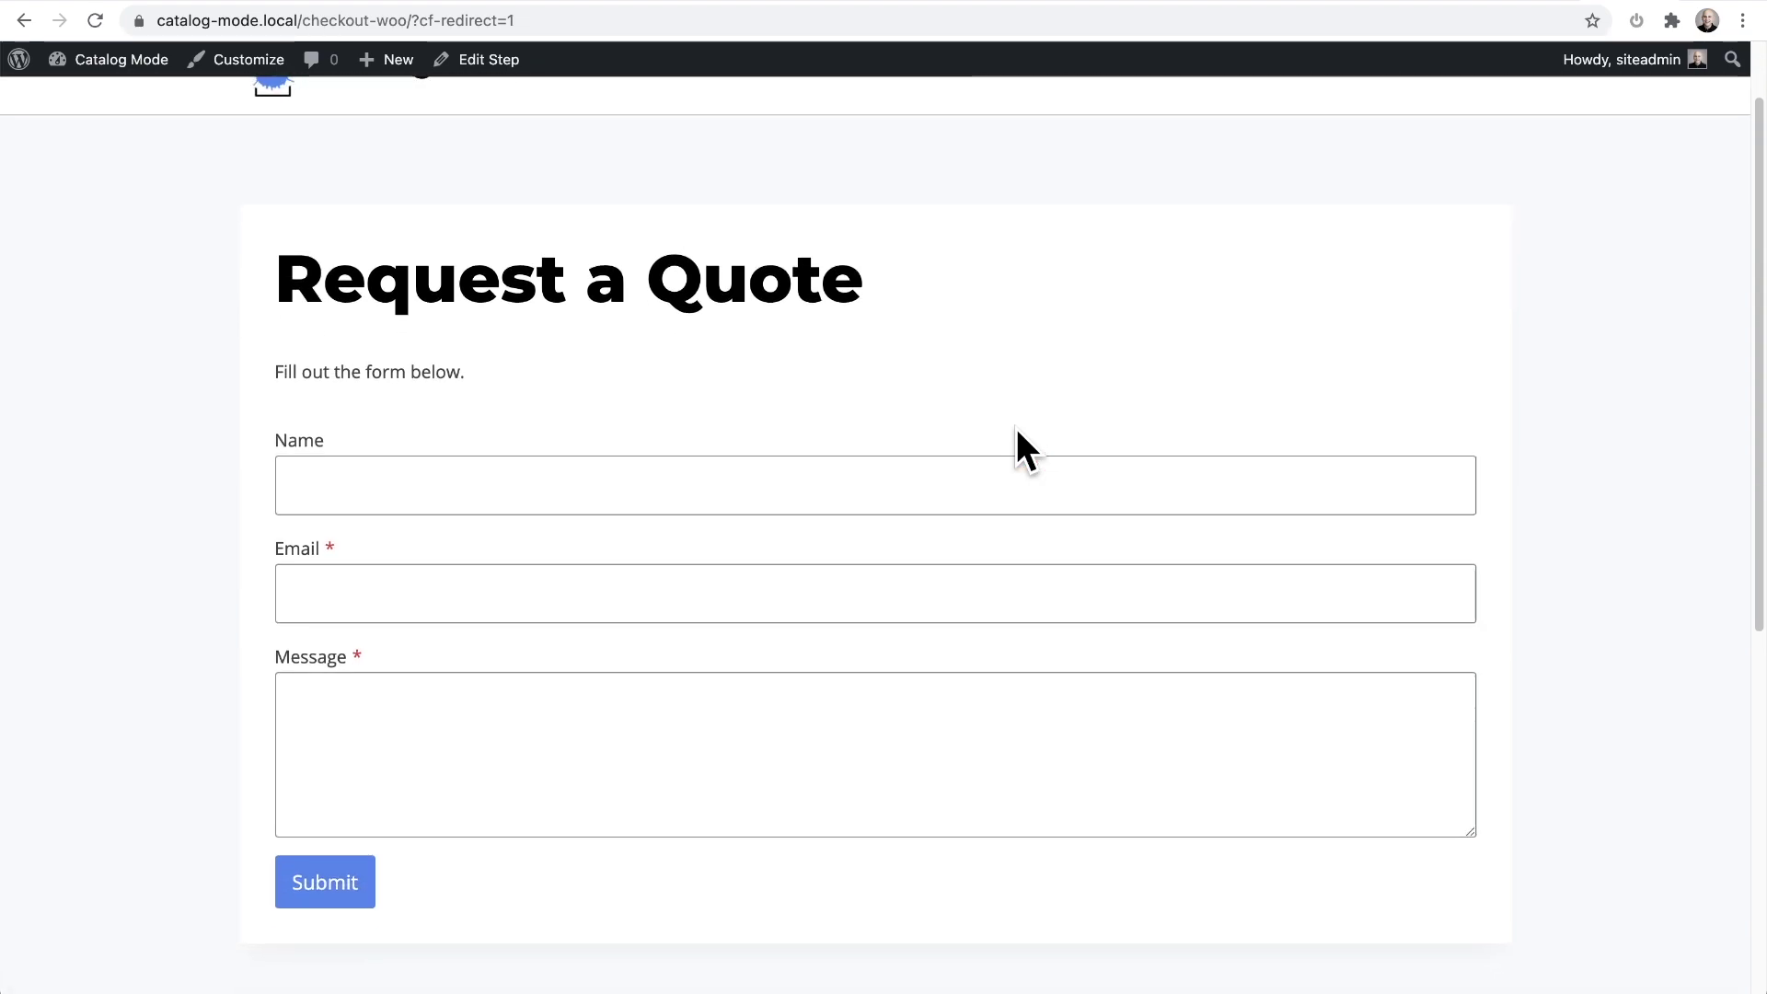
{"action": "scroll", "coordinate": [1016, 429], "scroll_direction": "down", "scroll_amount": 2}
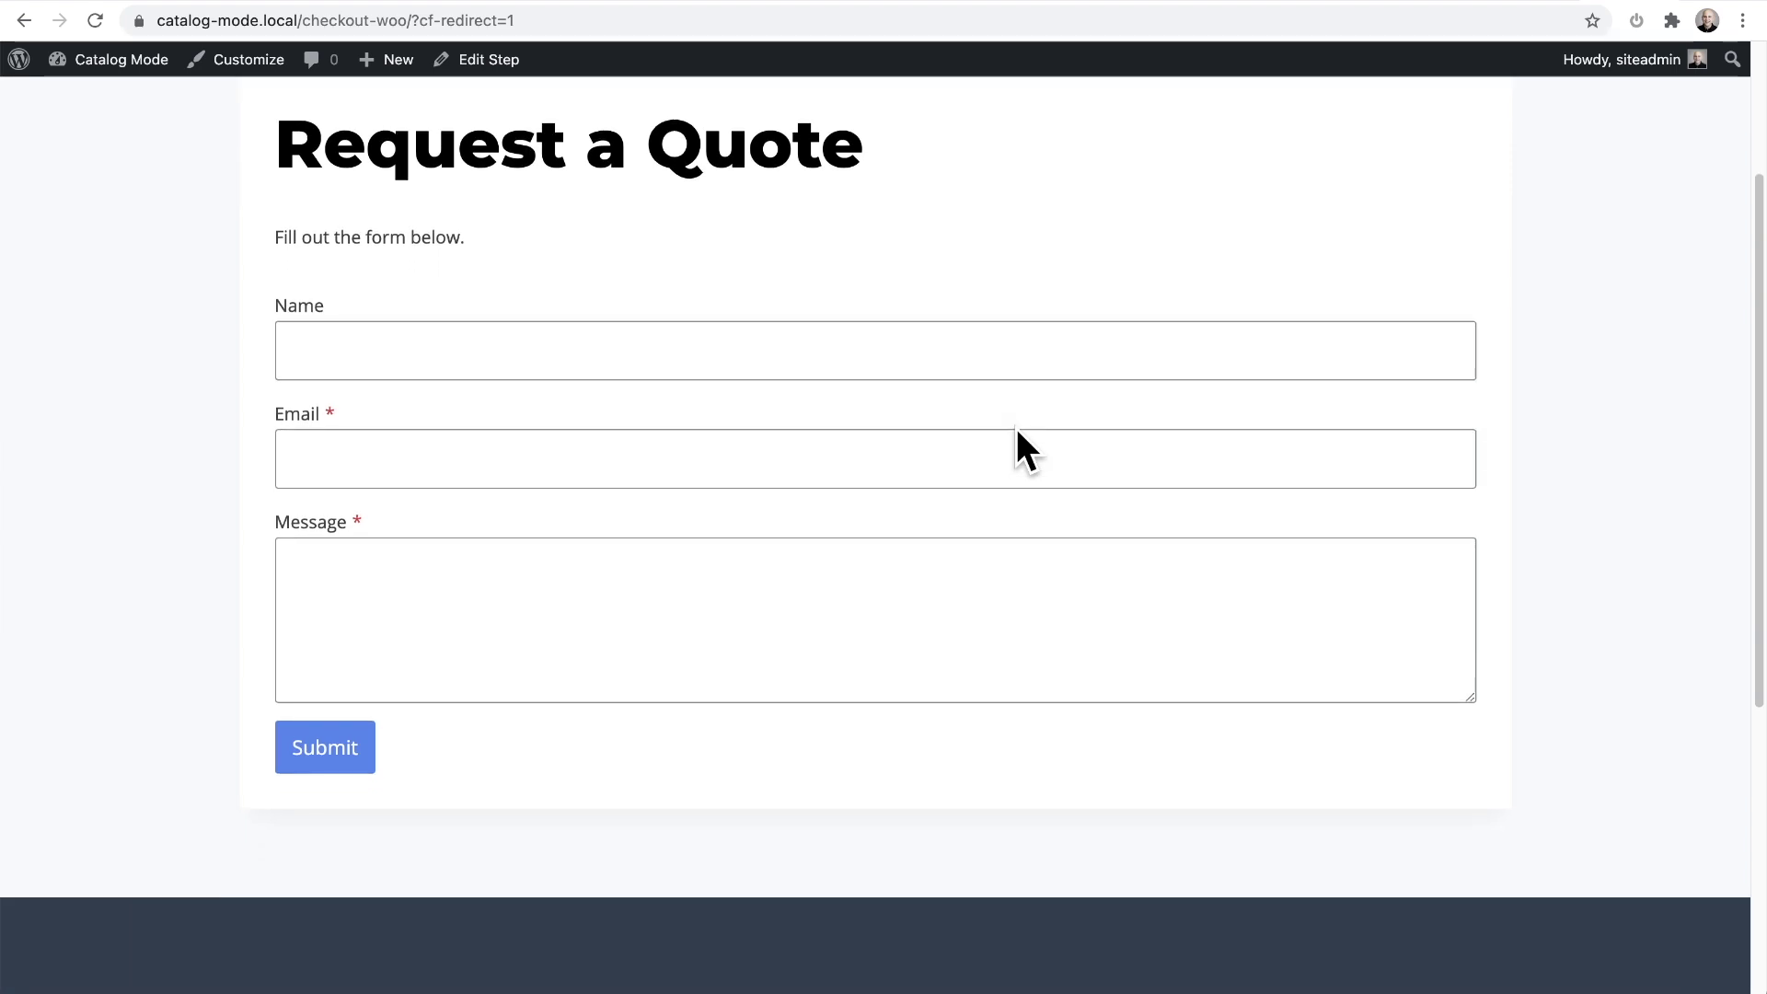
{"action": "scroll", "coordinate": [1017, 428], "scroll_direction": "up", "scroll_amount": 4}
{"action": "scroll", "coordinate": [1017, 427], "scroll_direction": "up", "scroll_amount": 1}
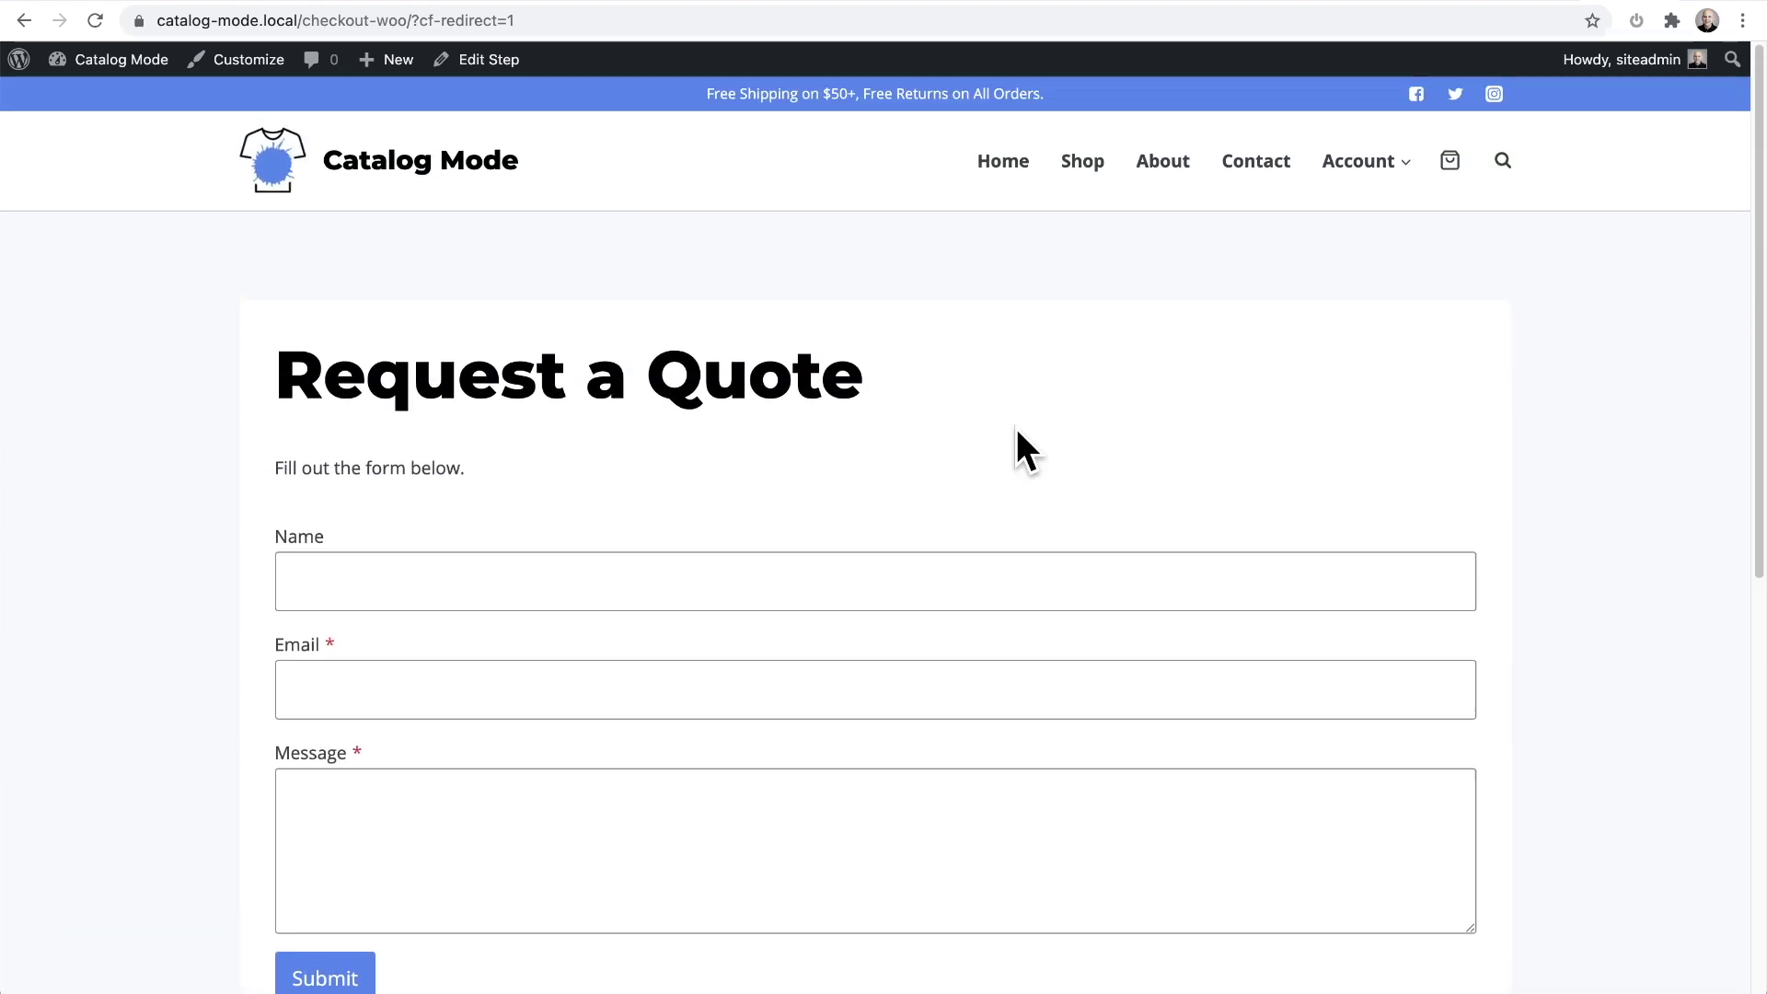
Return to Mug BHeart's live page and examine the price and shipping line beneath the product title.
{"action": "key", "text": "super+bracketleft"}
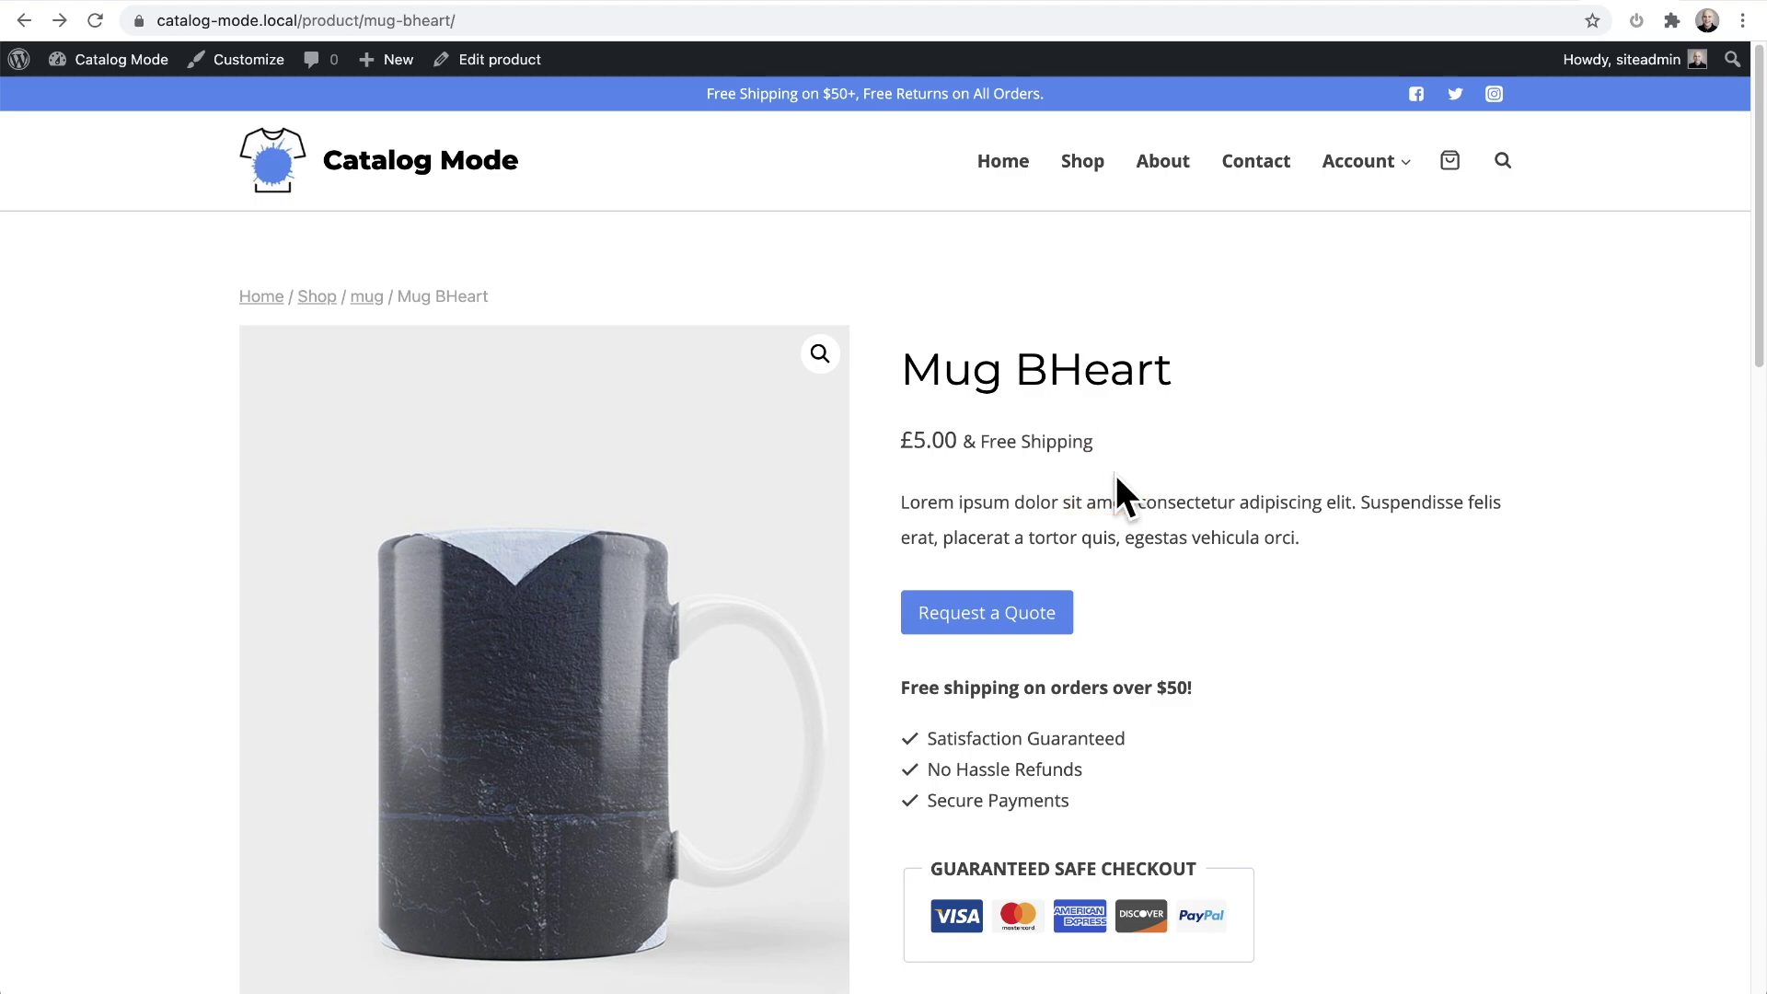
{"action": "left_click_drag", "start_coordinate": [1110, 453], "coordinate": [904, 441]}
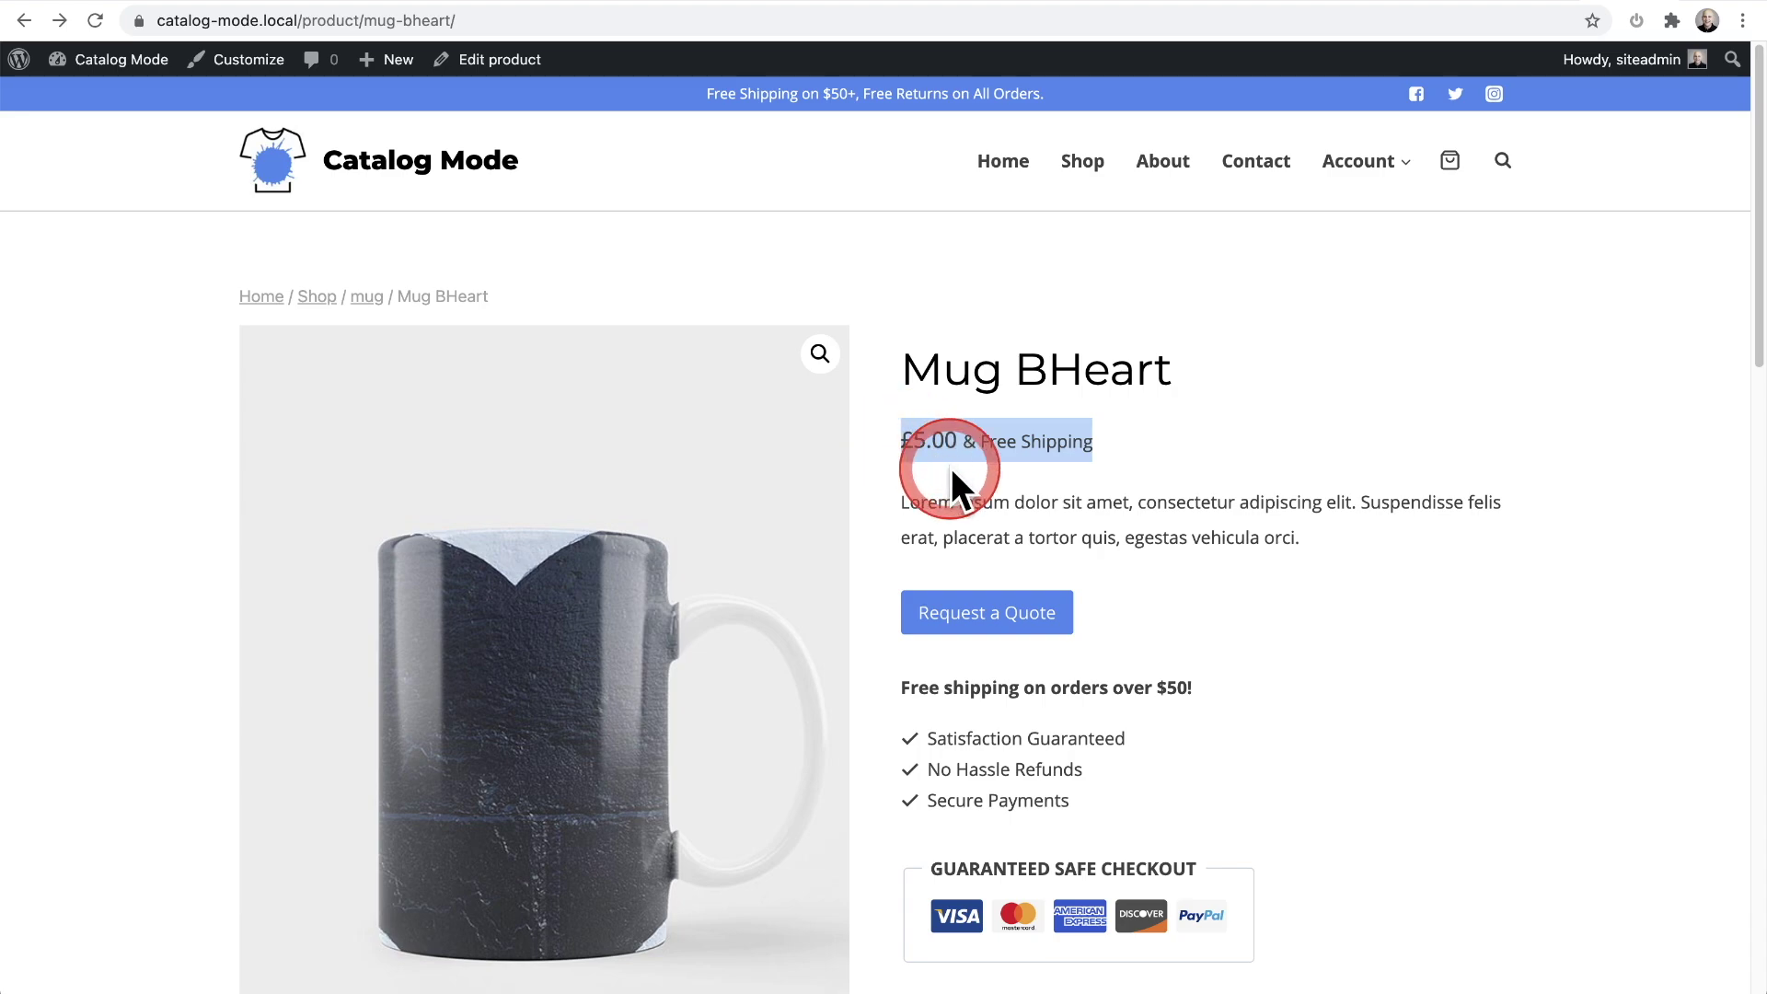
{"action": "left_click_drag", "start_coordinate": [904, 441], "coordinate": [1126, 436]}
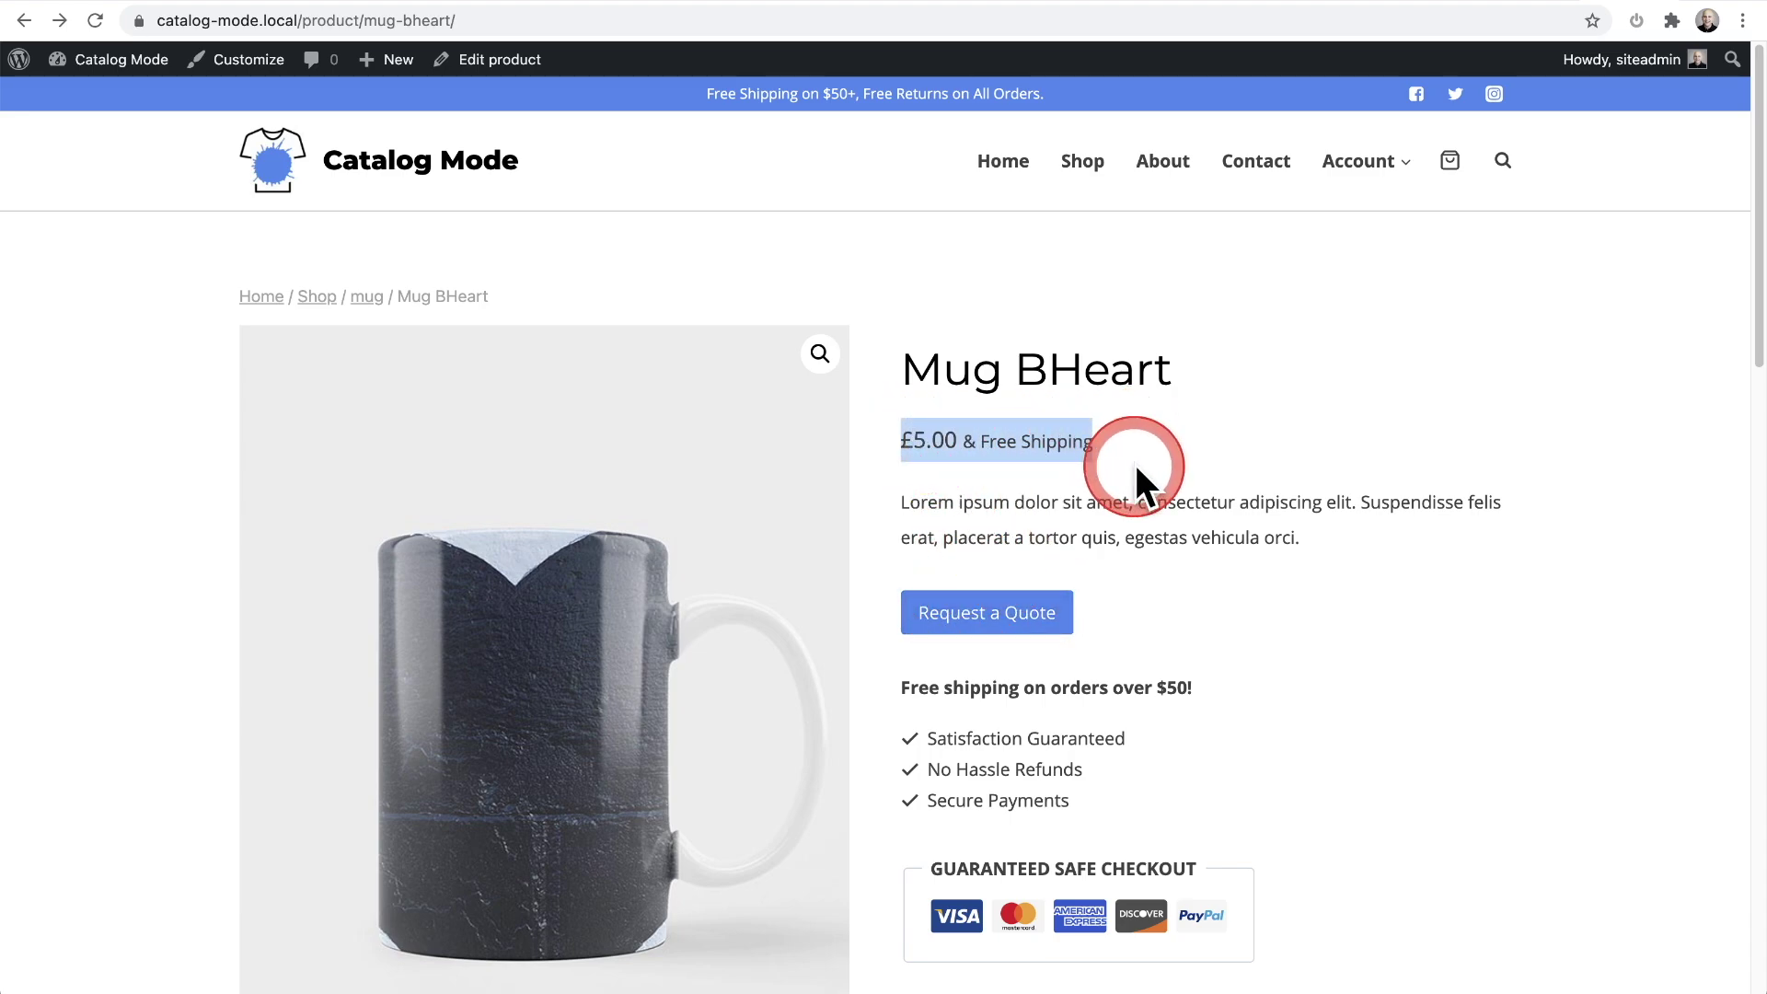
{"action": "left_click", "coordinate": [1134, 461]}
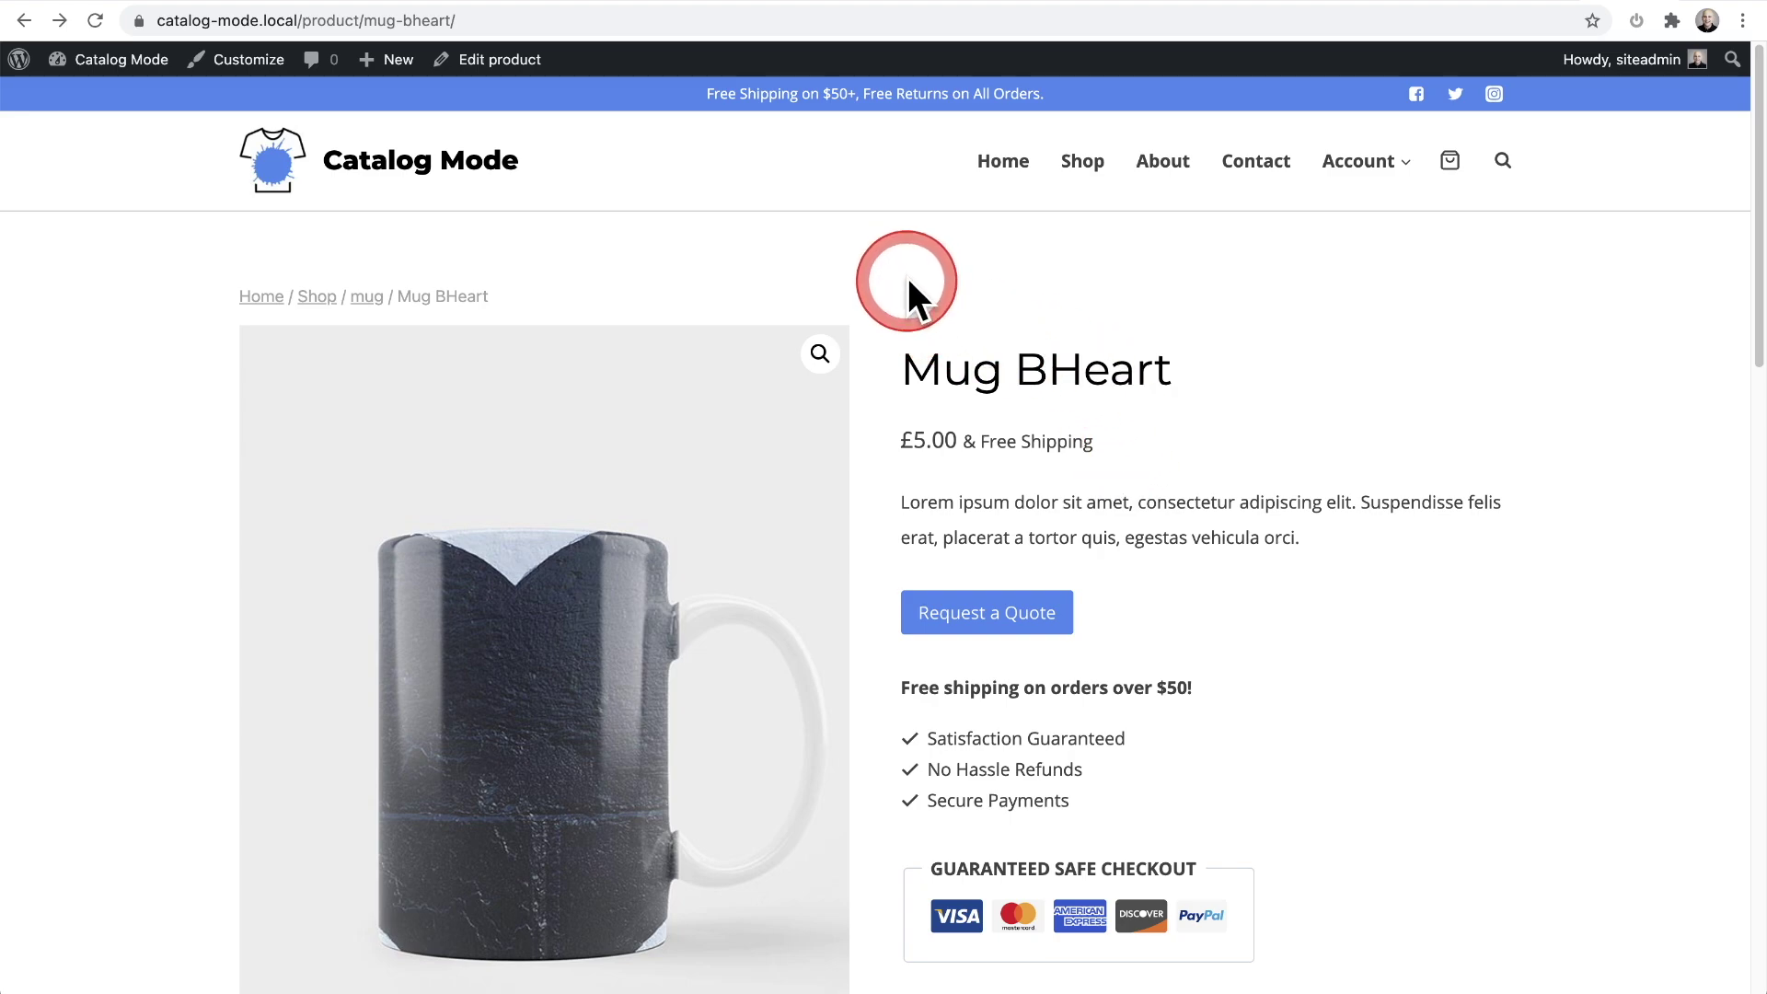
Inspect the live product page in the browser's developer tools and select the paragraph holding the product price.
{"action": "right_click", "coordinate": [857, 262]}
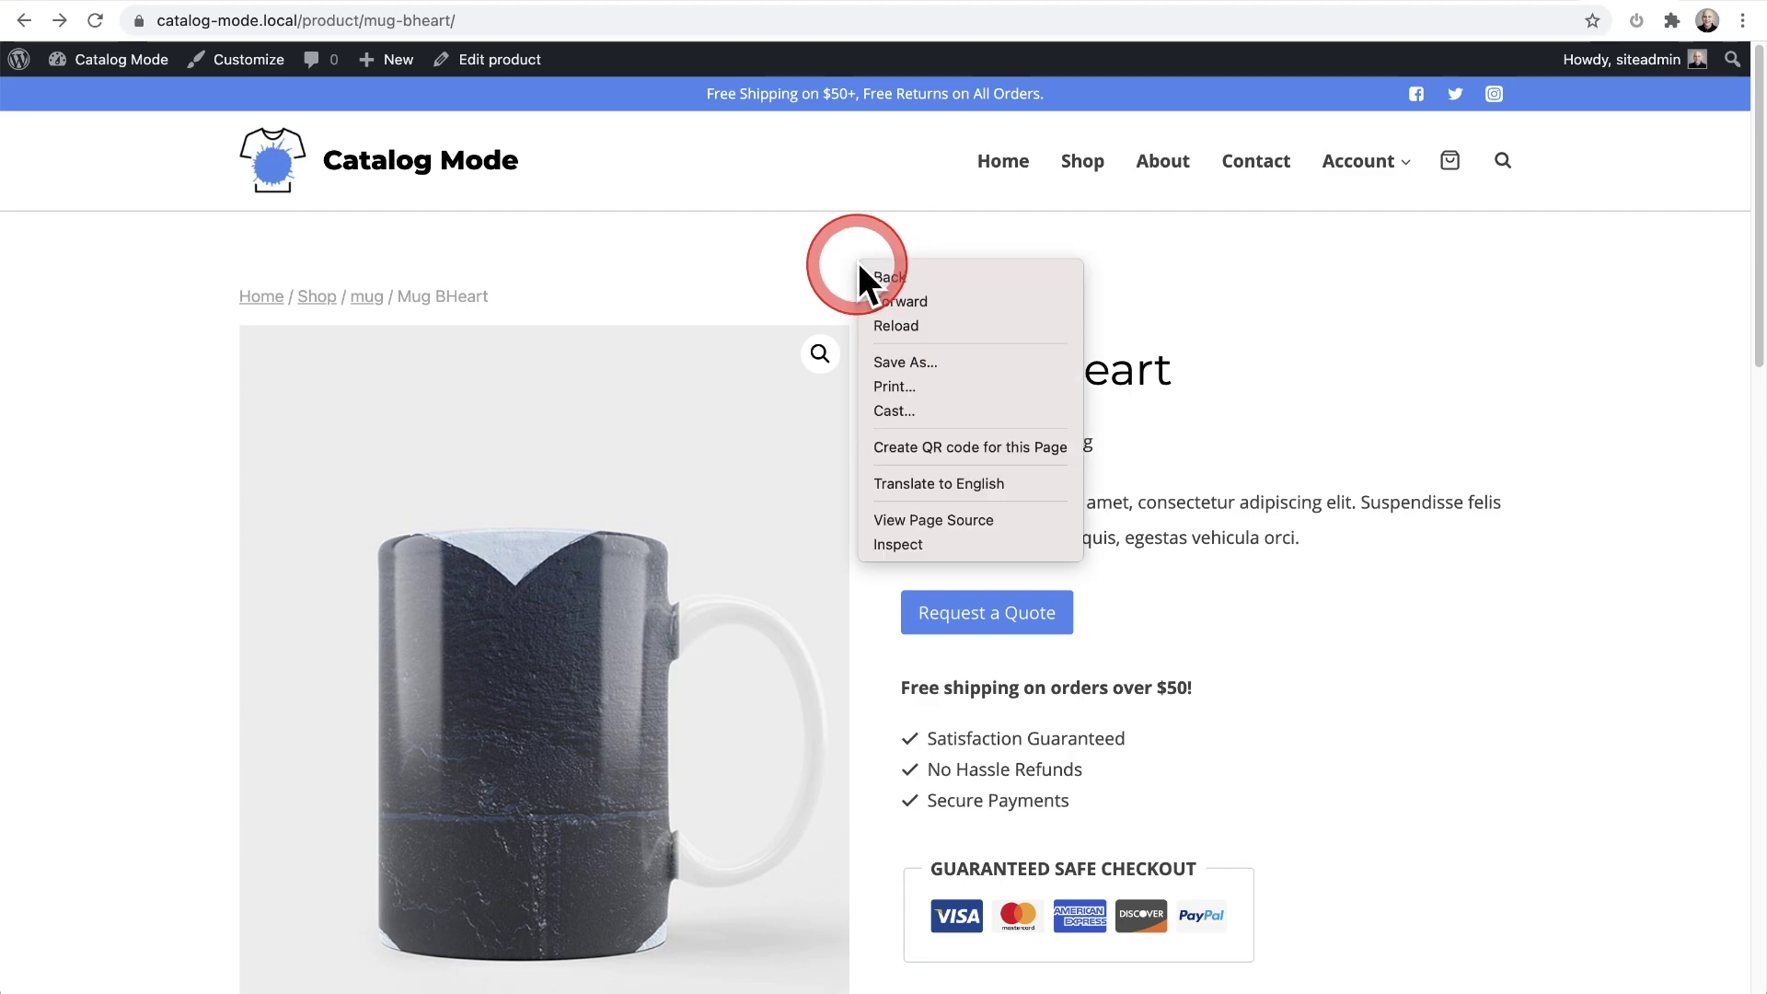
{"action": "left_click", "coordinate": [926, 542]}
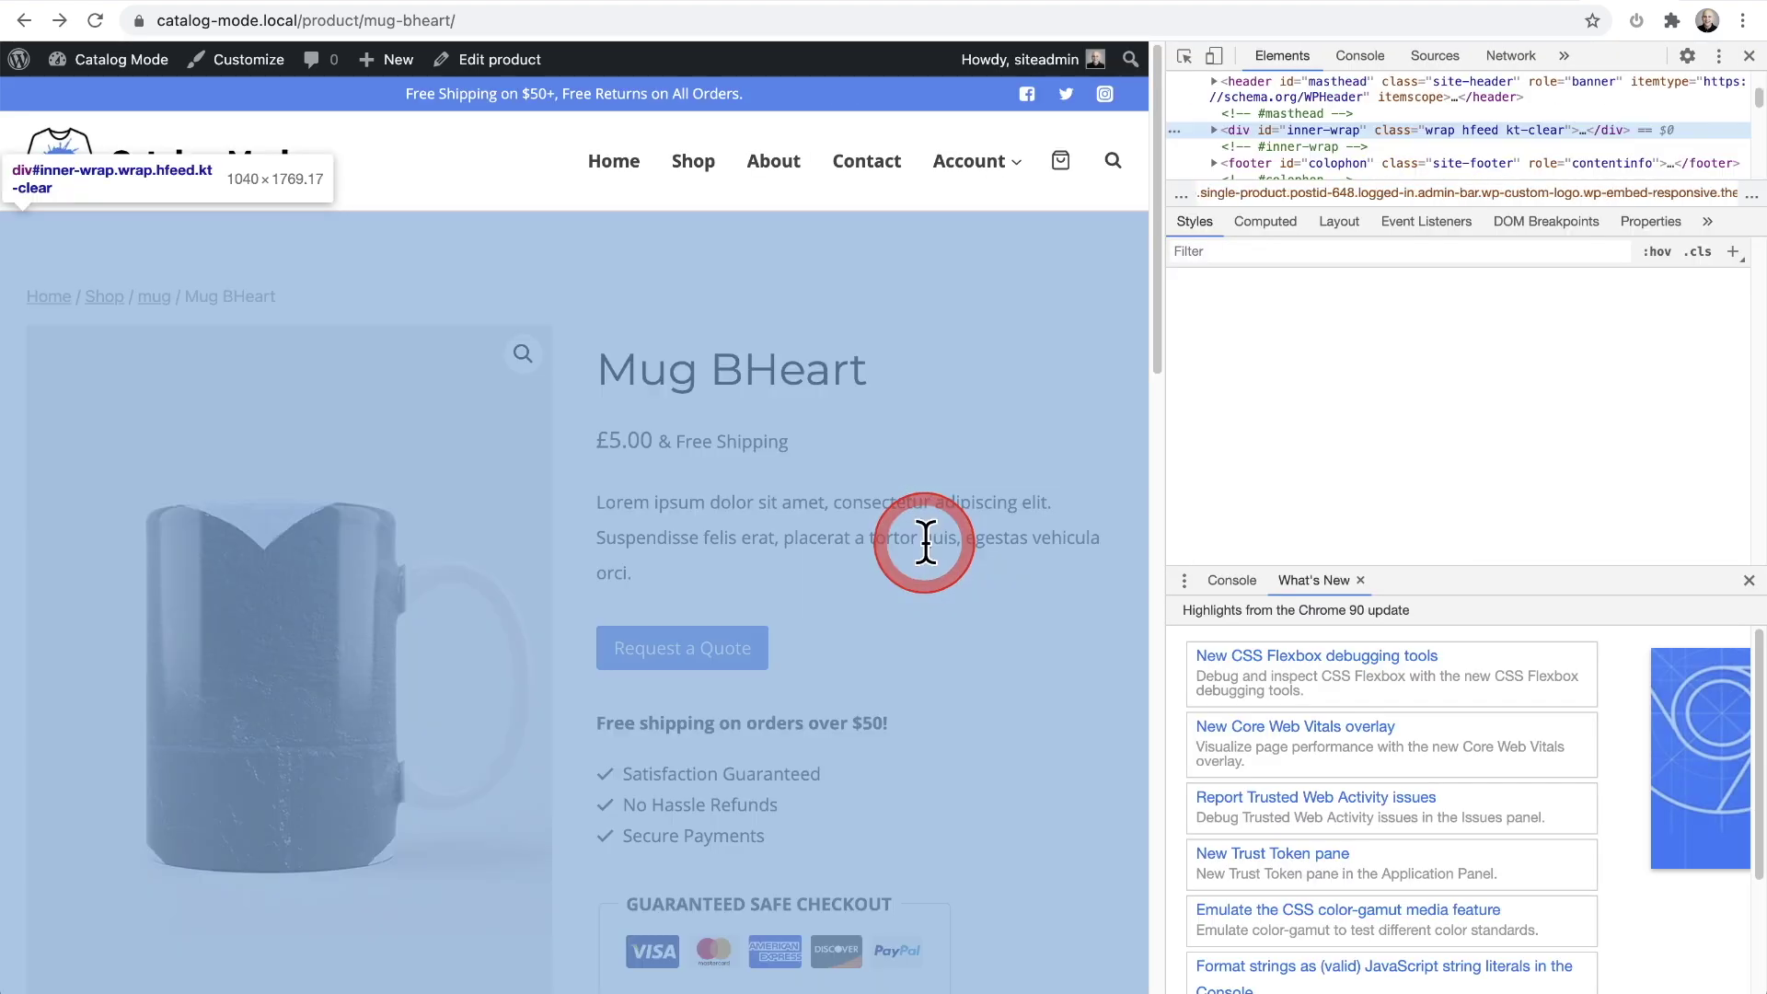
{"action": "left_click", "coordinate": [1185, 57]}
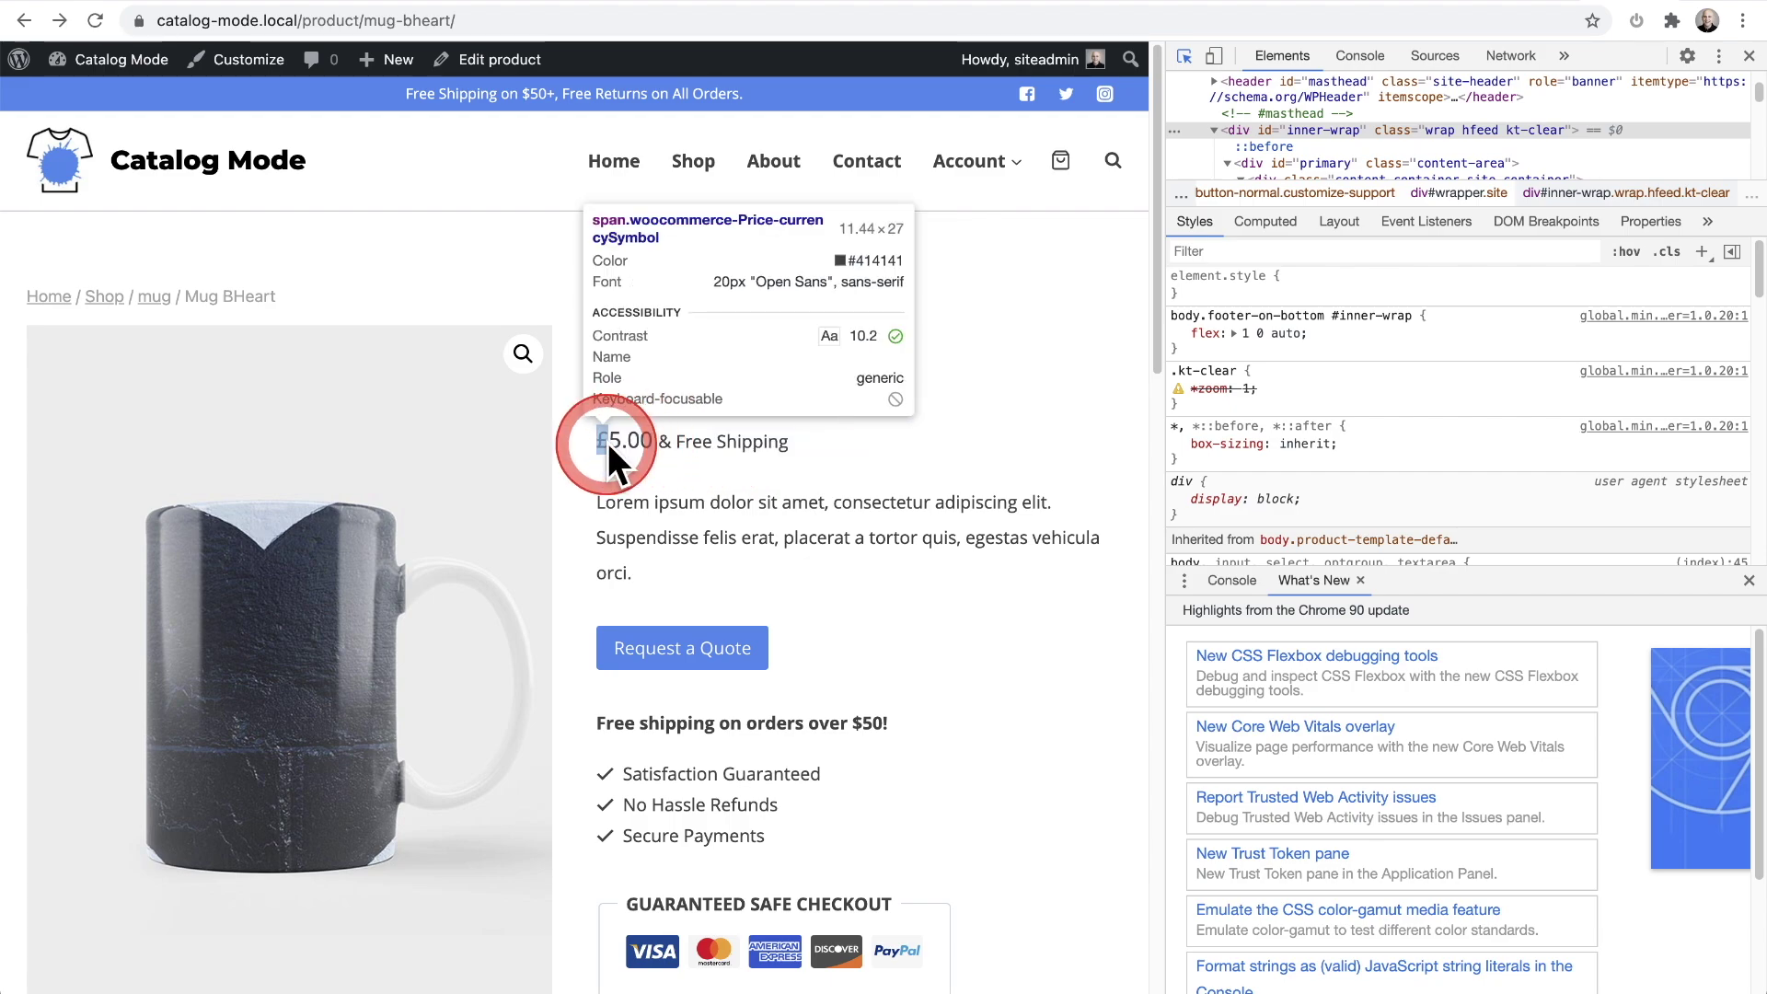
{"action": "left_click", "coordinate": [815, 441]}
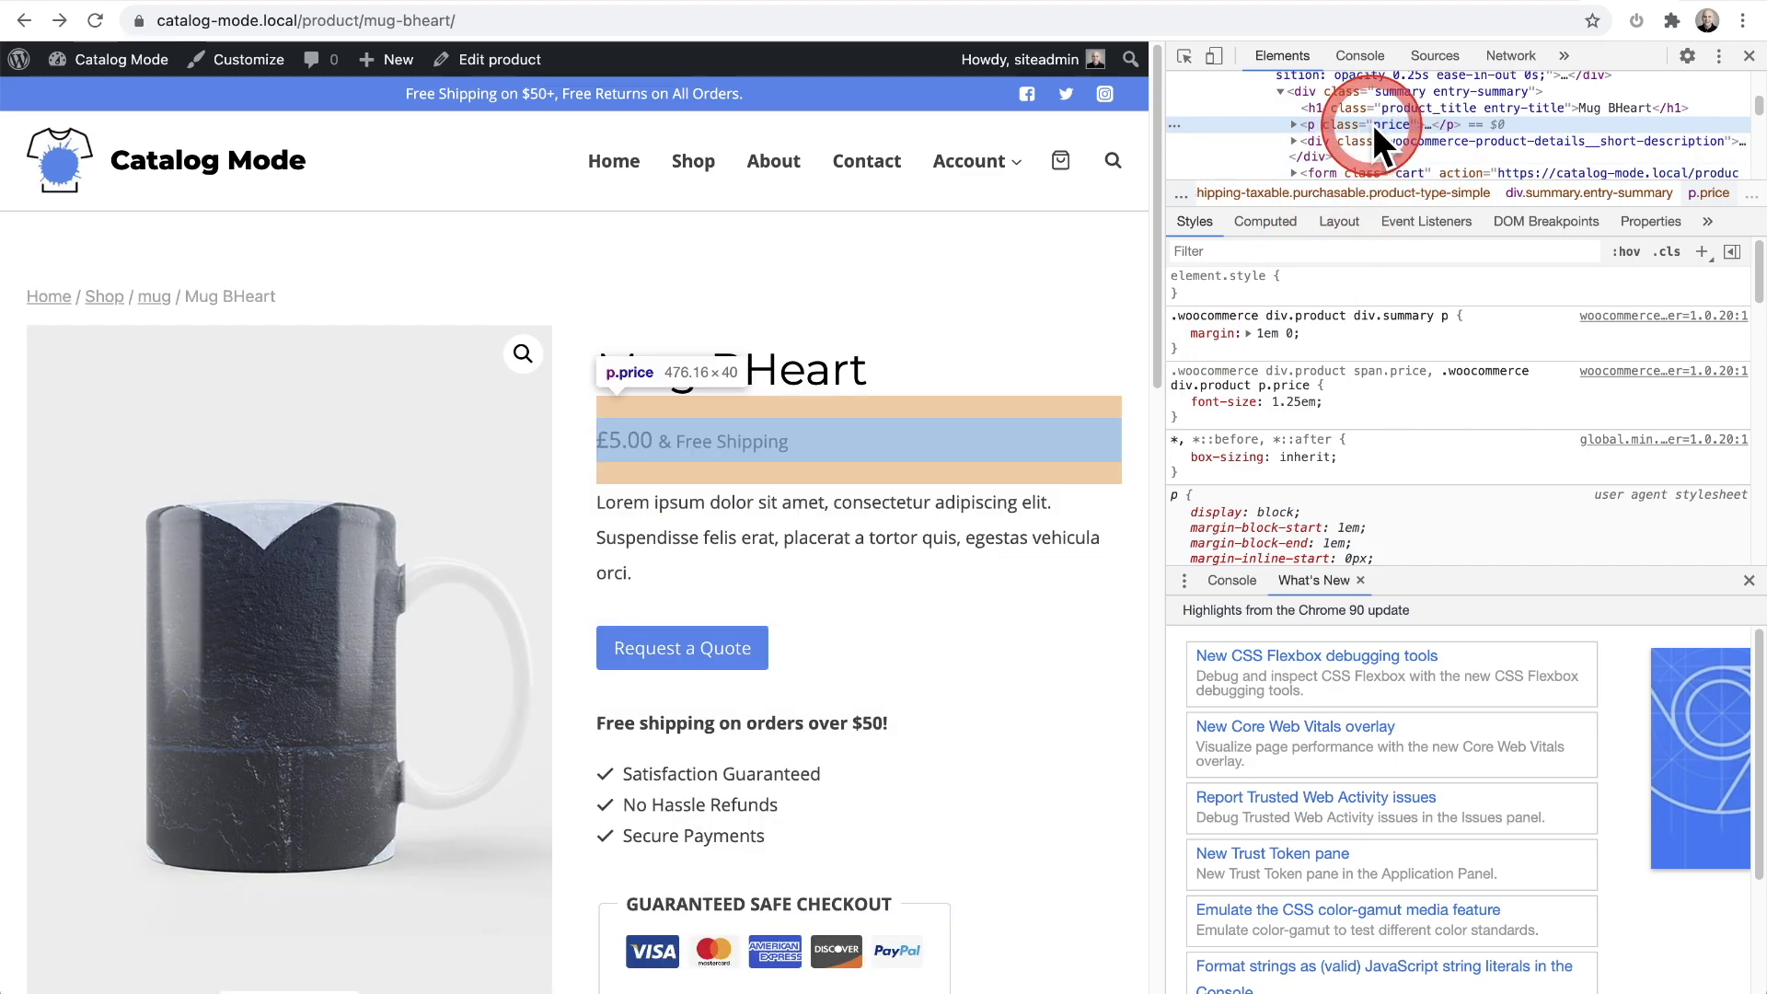
Add display: none to the .woocommerce div.product span.price, .woocommerce div.product p.price rule in the inspected styles.
{"action": "left_click", "coordinate": [1253, 333]}
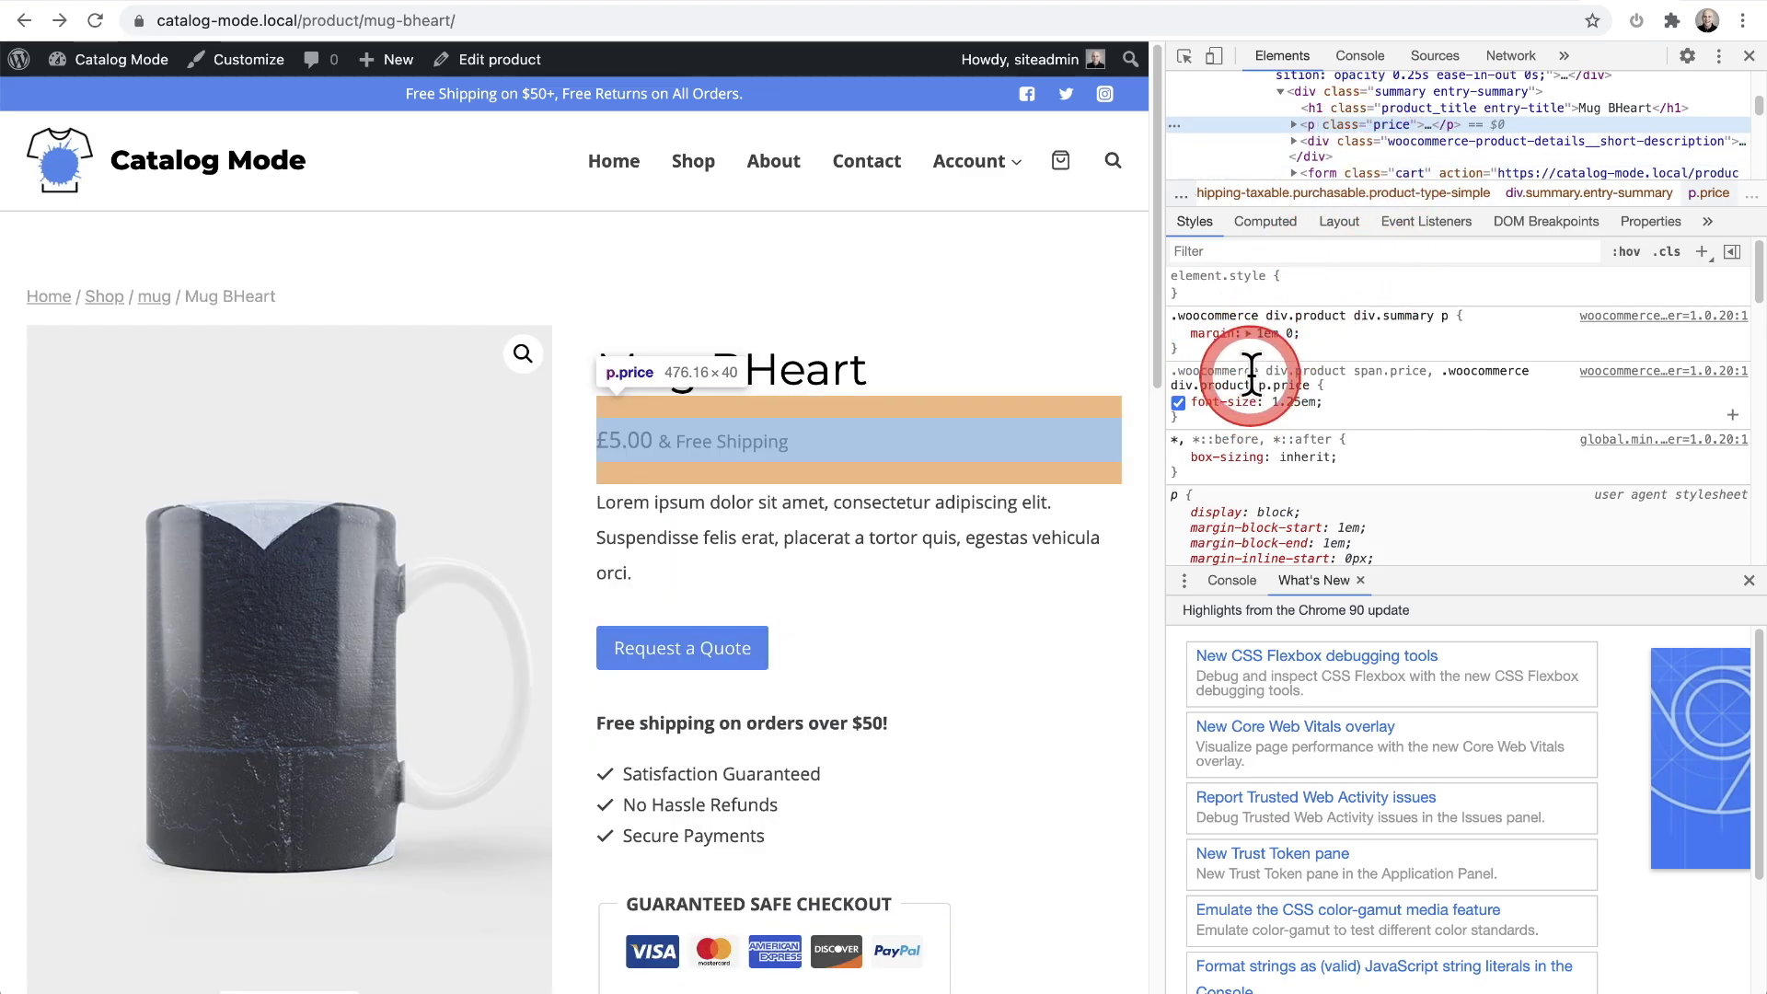
{"action": "left_click", "coordinate": [1253, 377]}
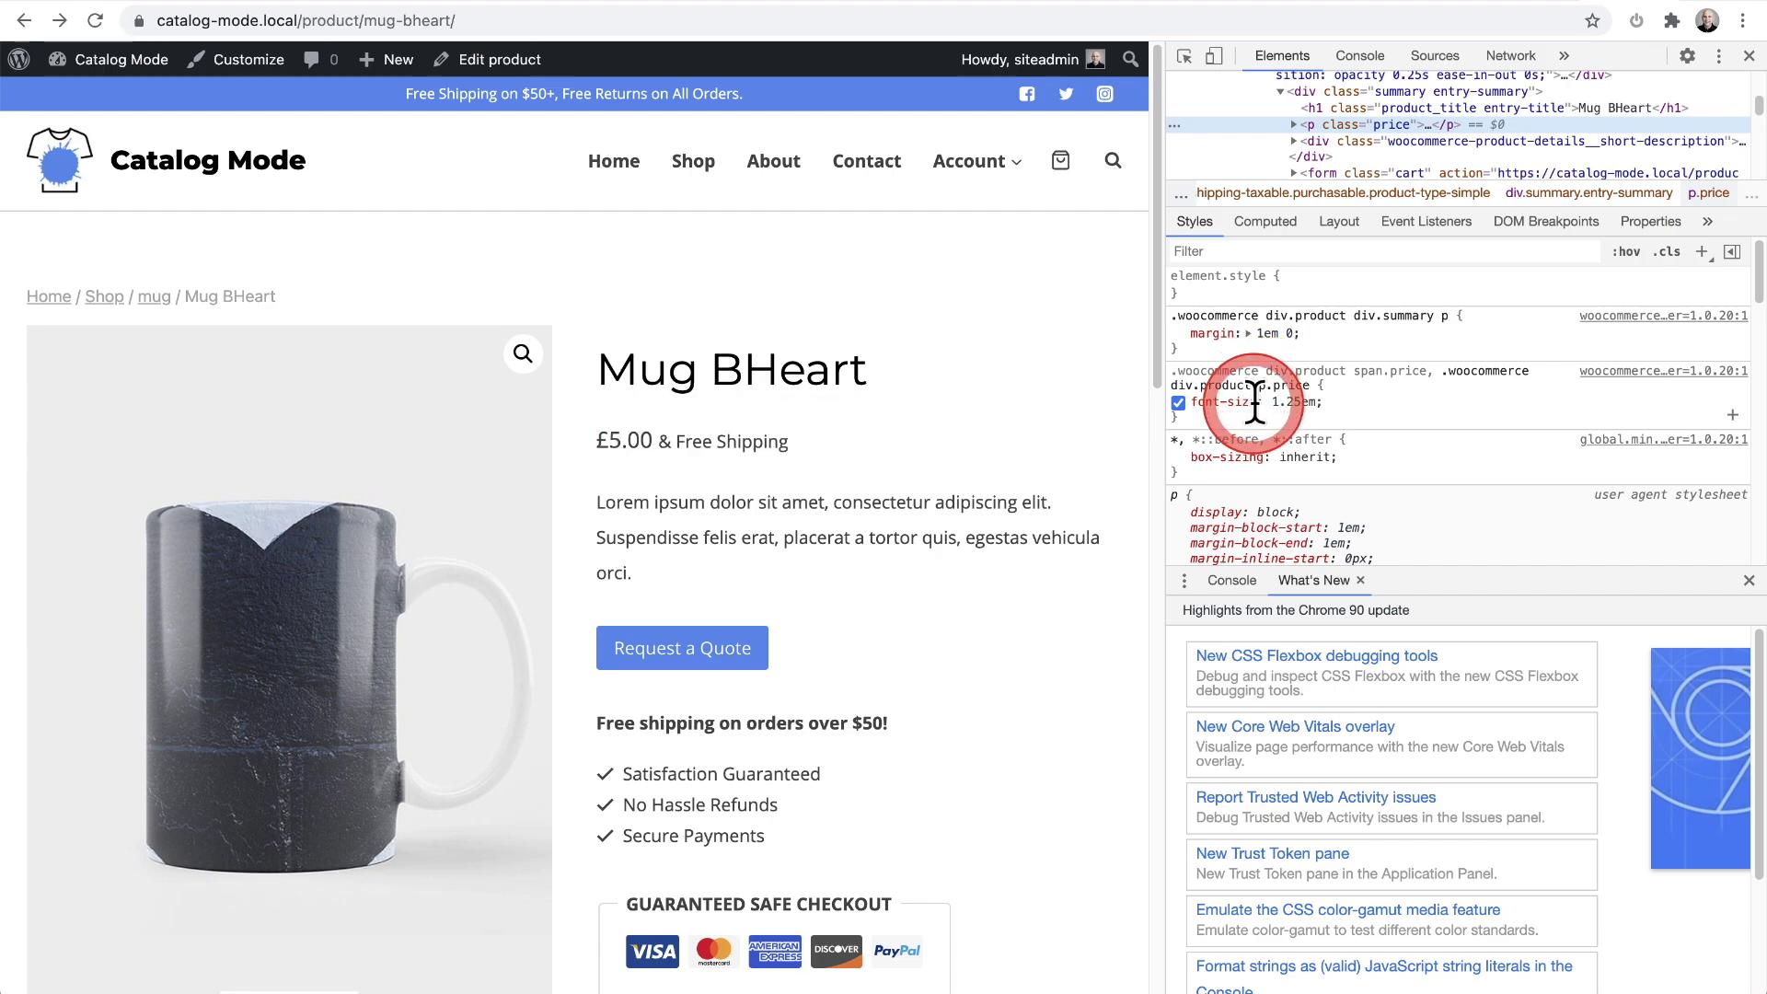
{"action": "left_click", "coordinate": [1207, 376]}
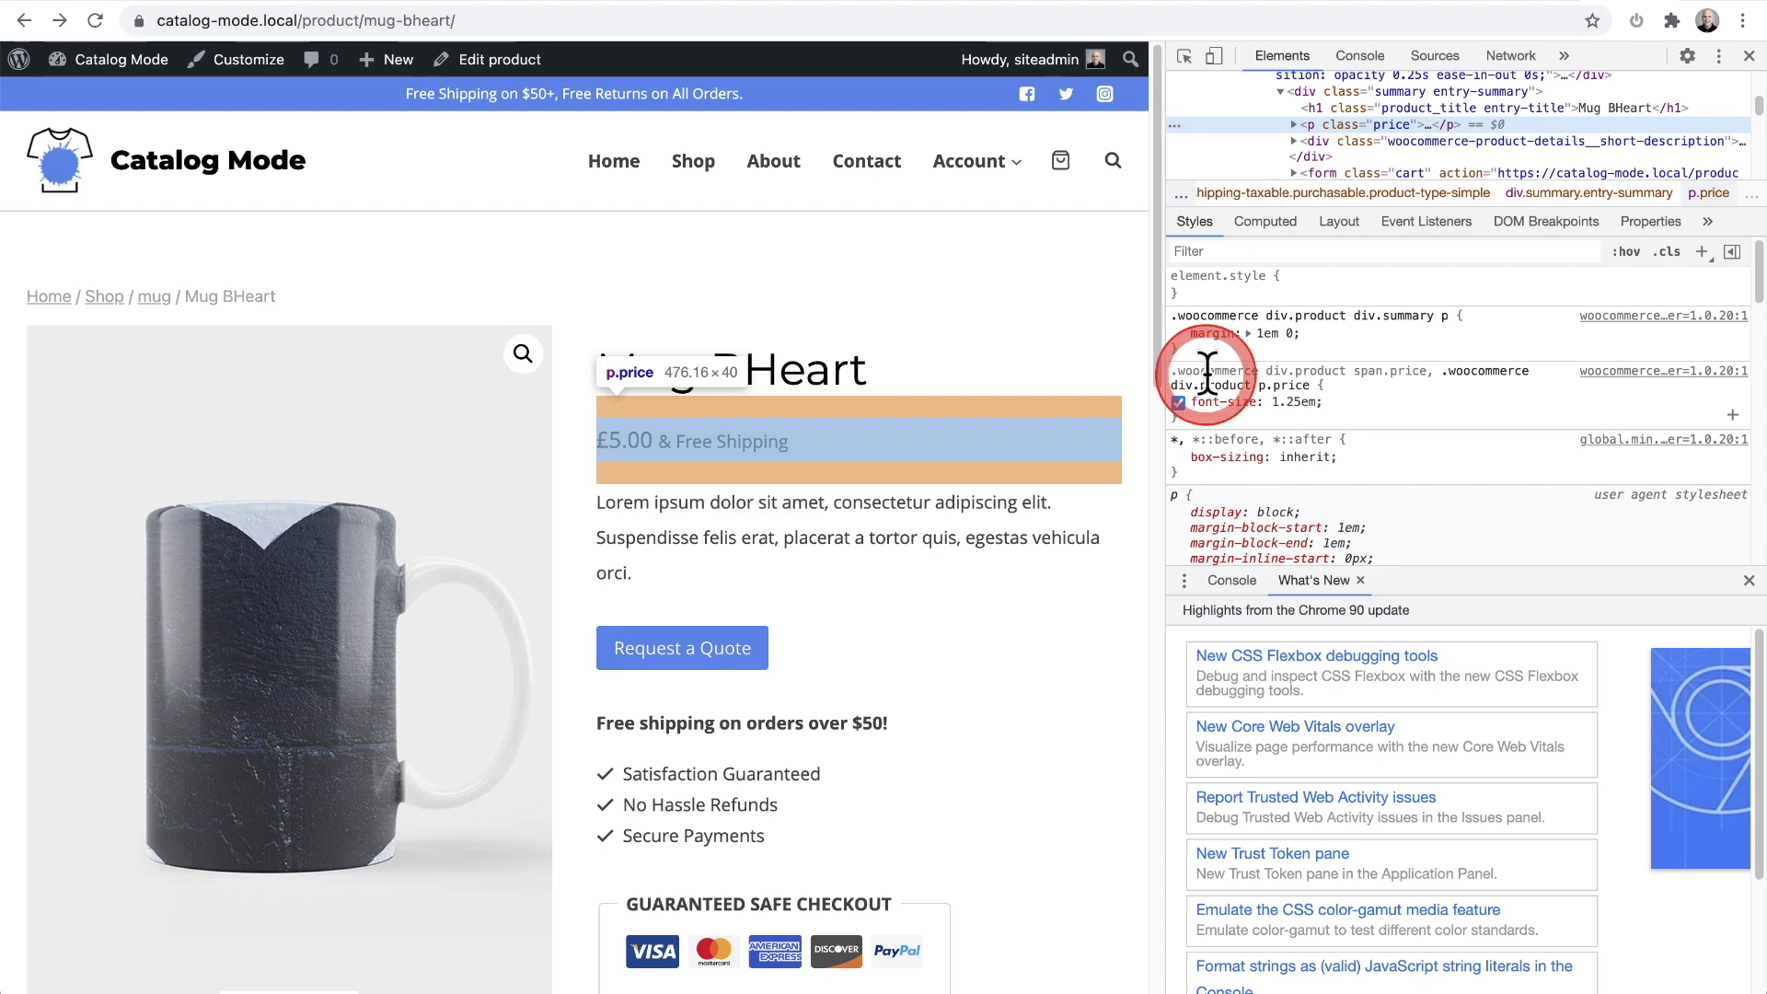
{"action": "mouse_move", "coordinate": [1209, 376]}
{"action": "left_mouse_down"}
{"action": "mouse_move", "coordinate": [1305, 374]}
{"action": "mouse_move", "coordinate": [1283, 376]}
{"action": "mouse_move", "coordinate": [1328, 402]}
{"action": "left_mouse_up"}
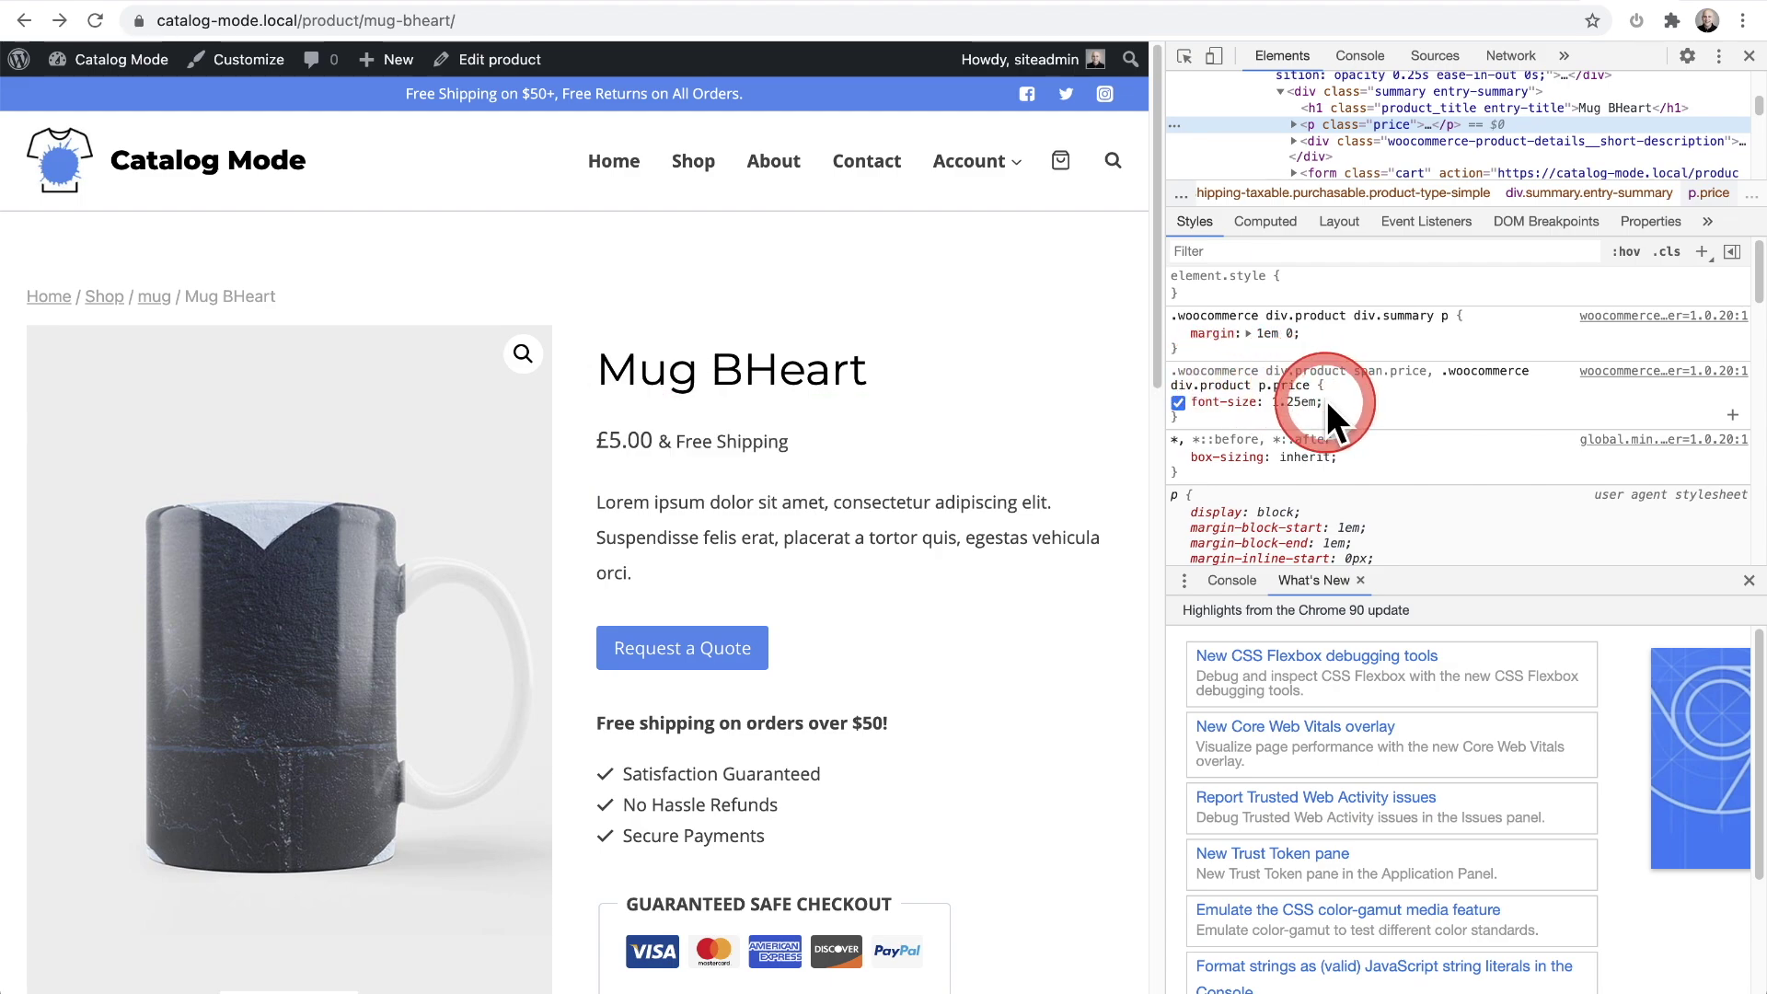
{"action": "left_click", "coordinate": [1307, 403]}
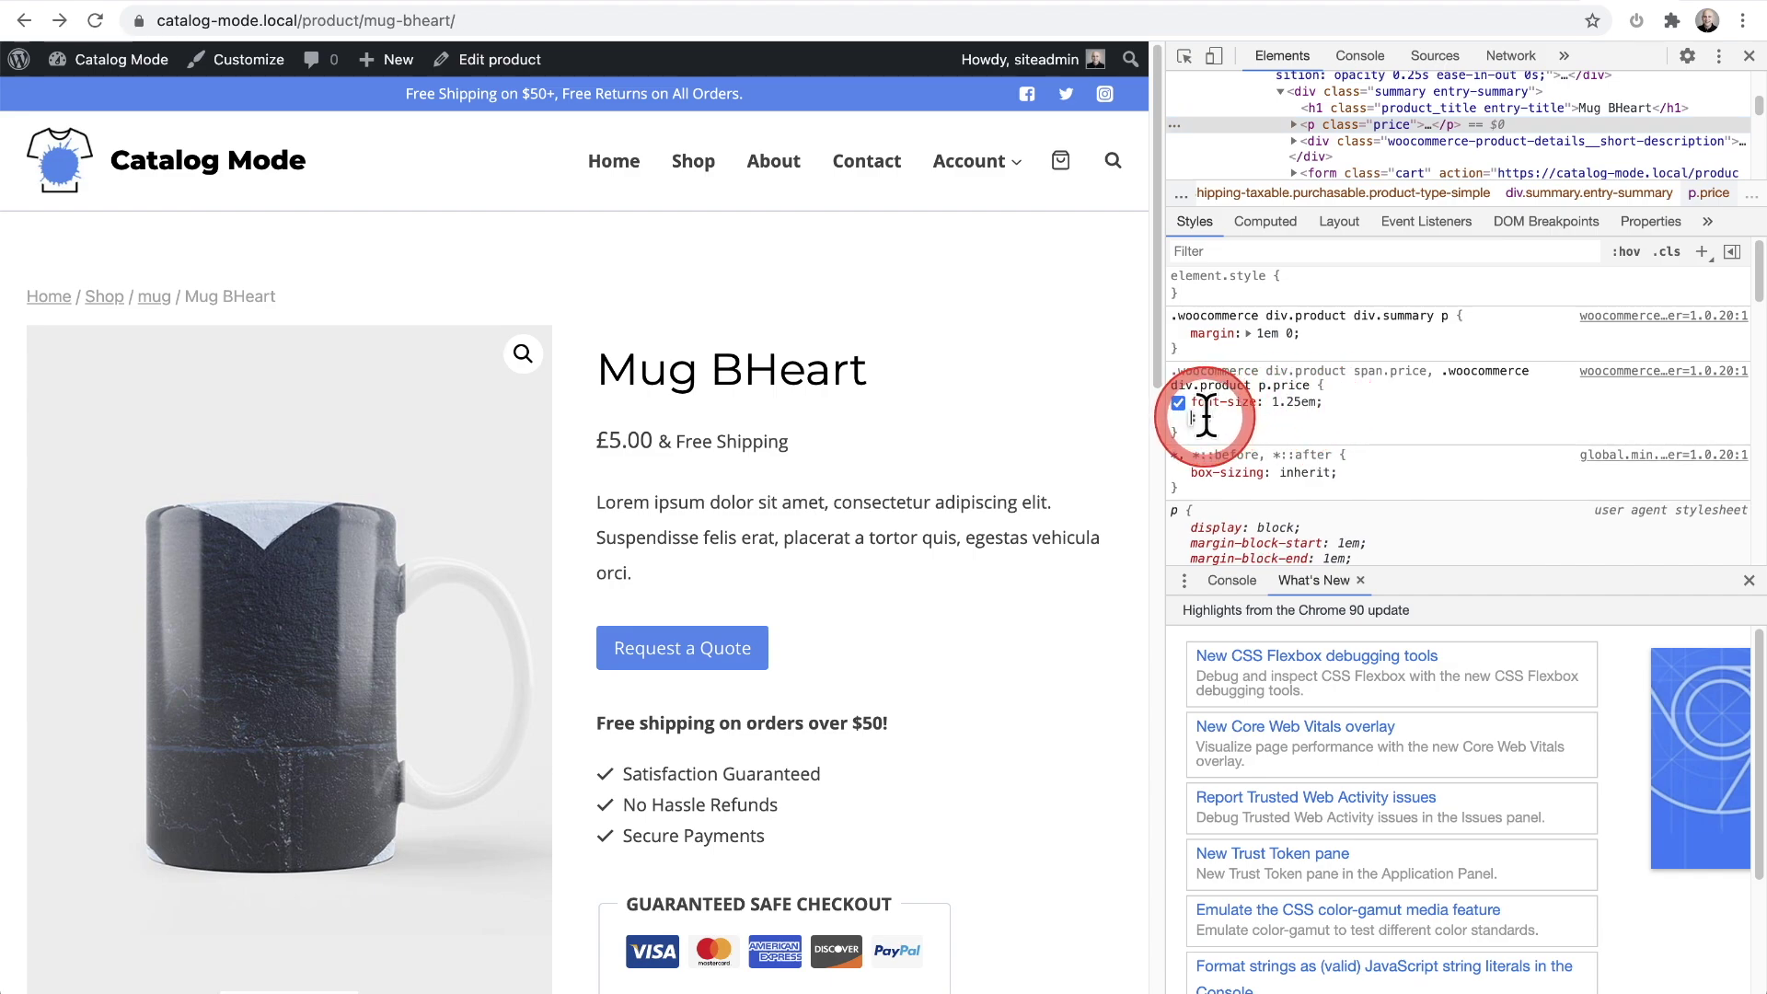
{"action": "type", "text": "display"}
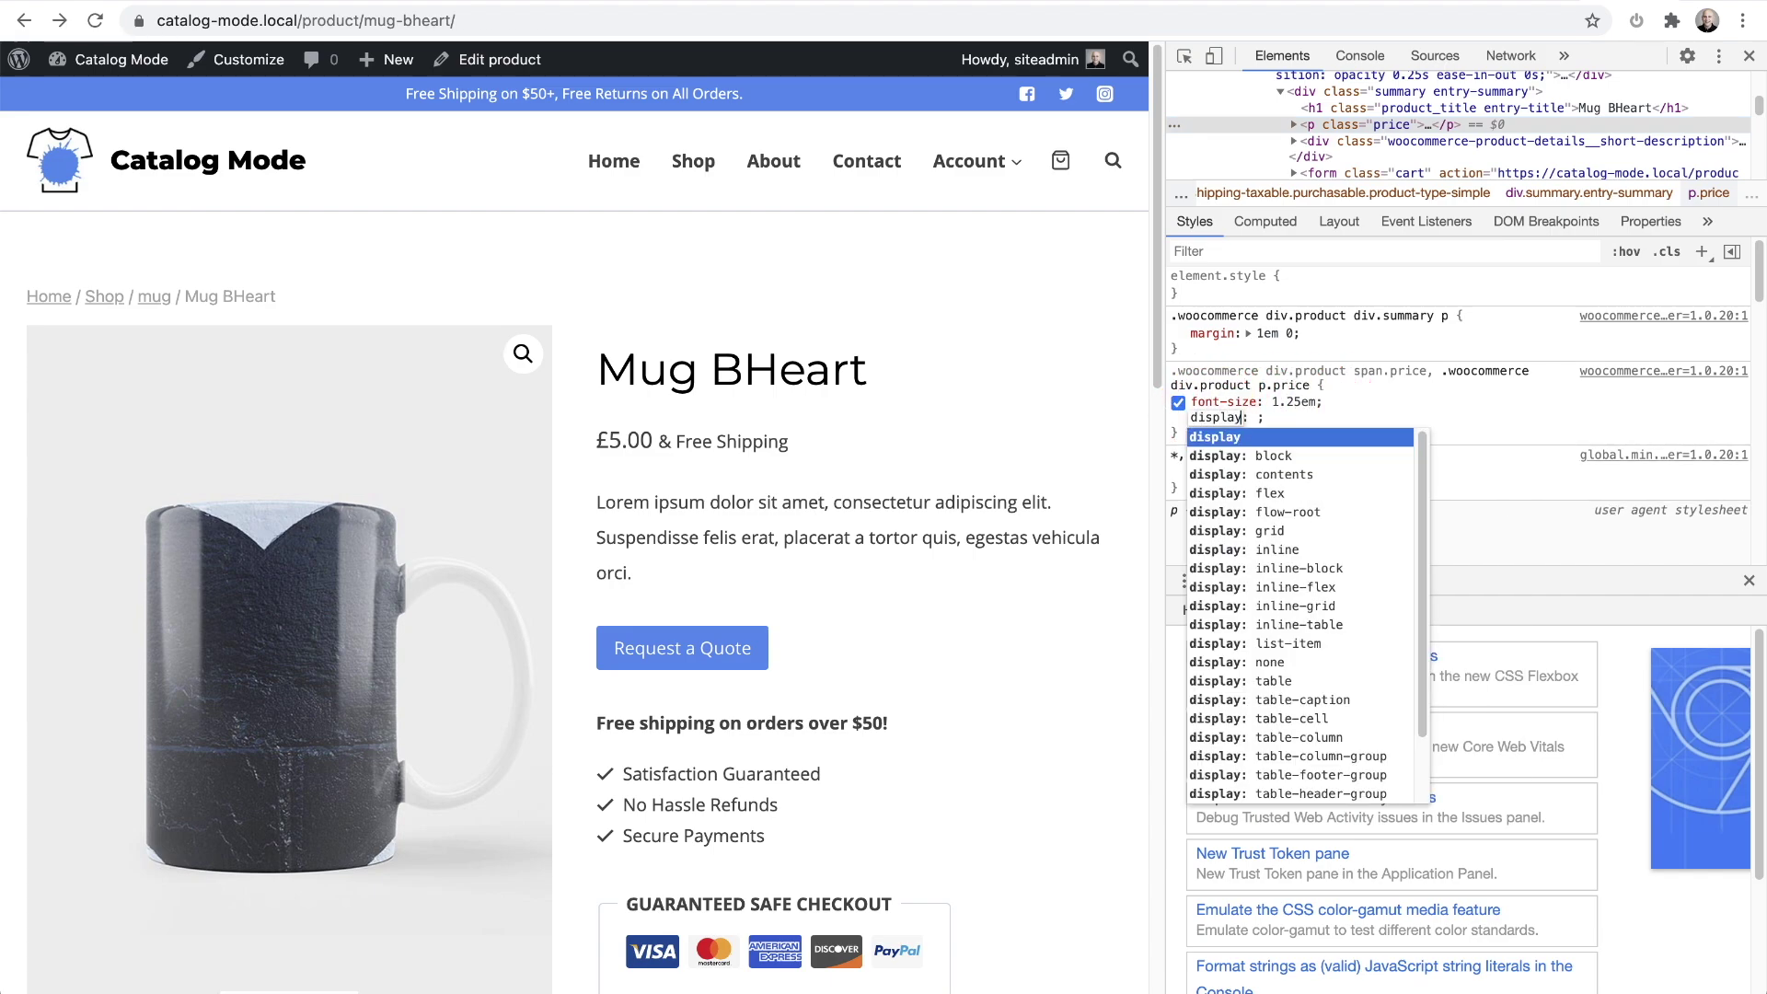
{"action": "key", "text": "Tab"}
{"action": "type", "text": "no"}
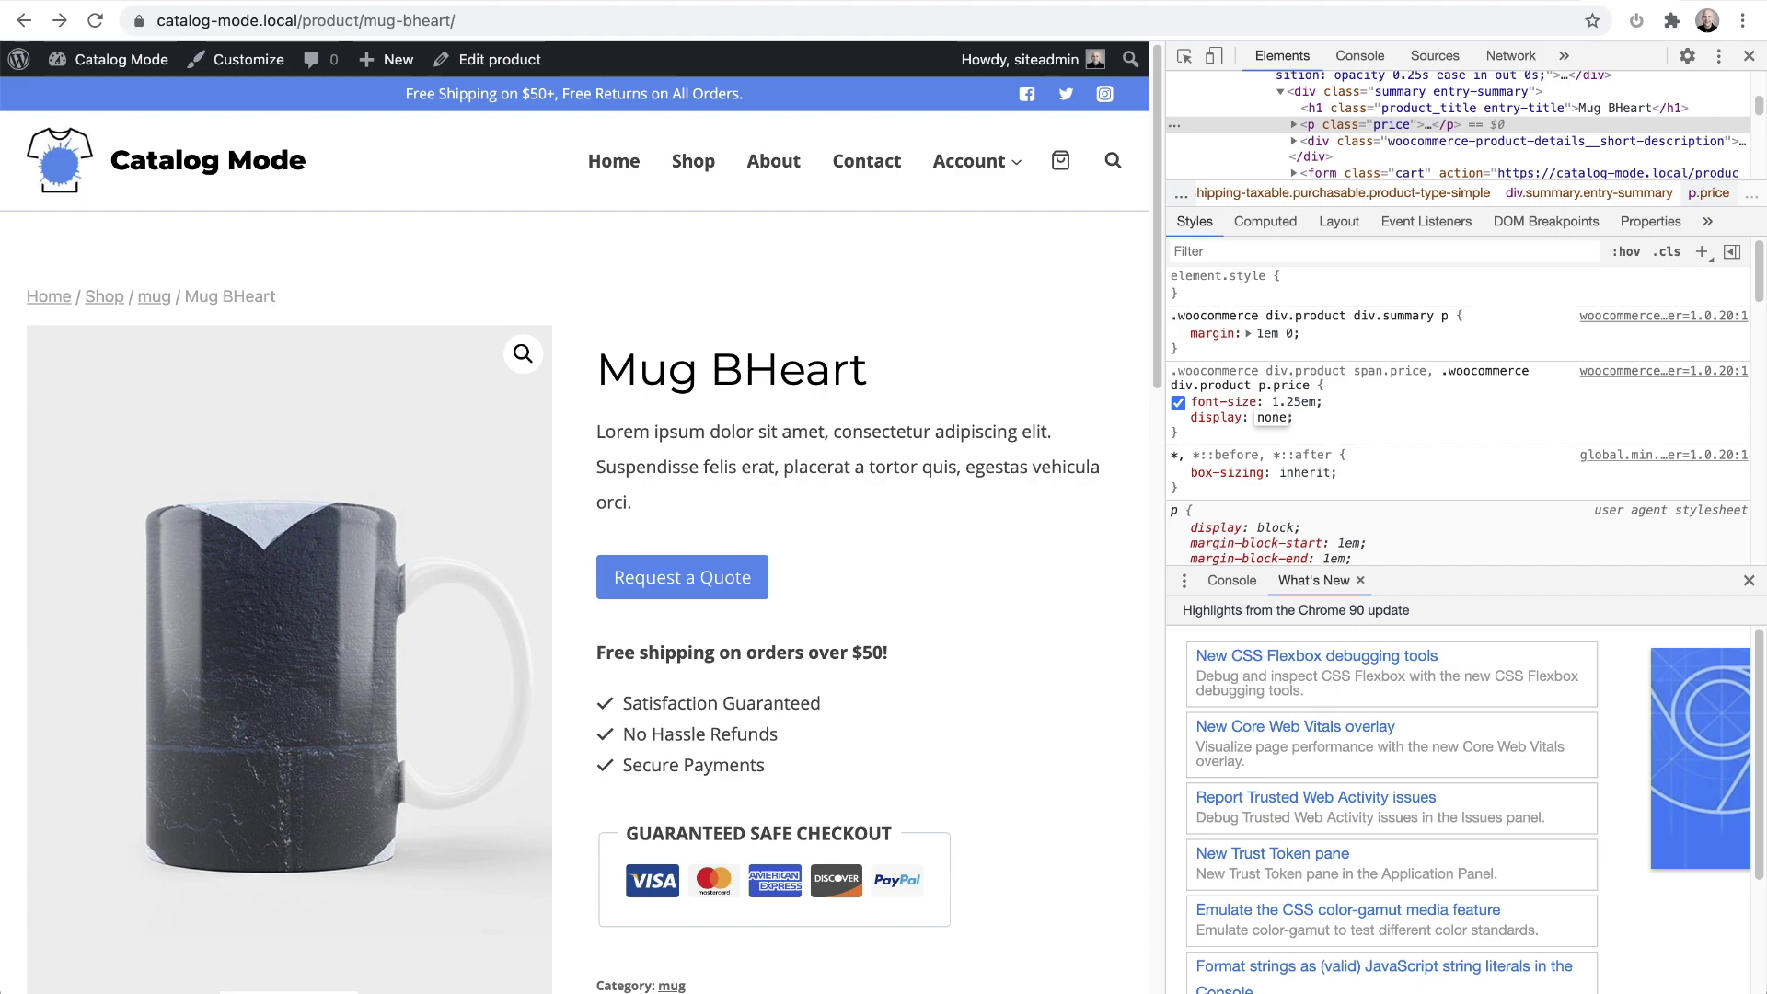
{"action": "key", "text": "Return"}
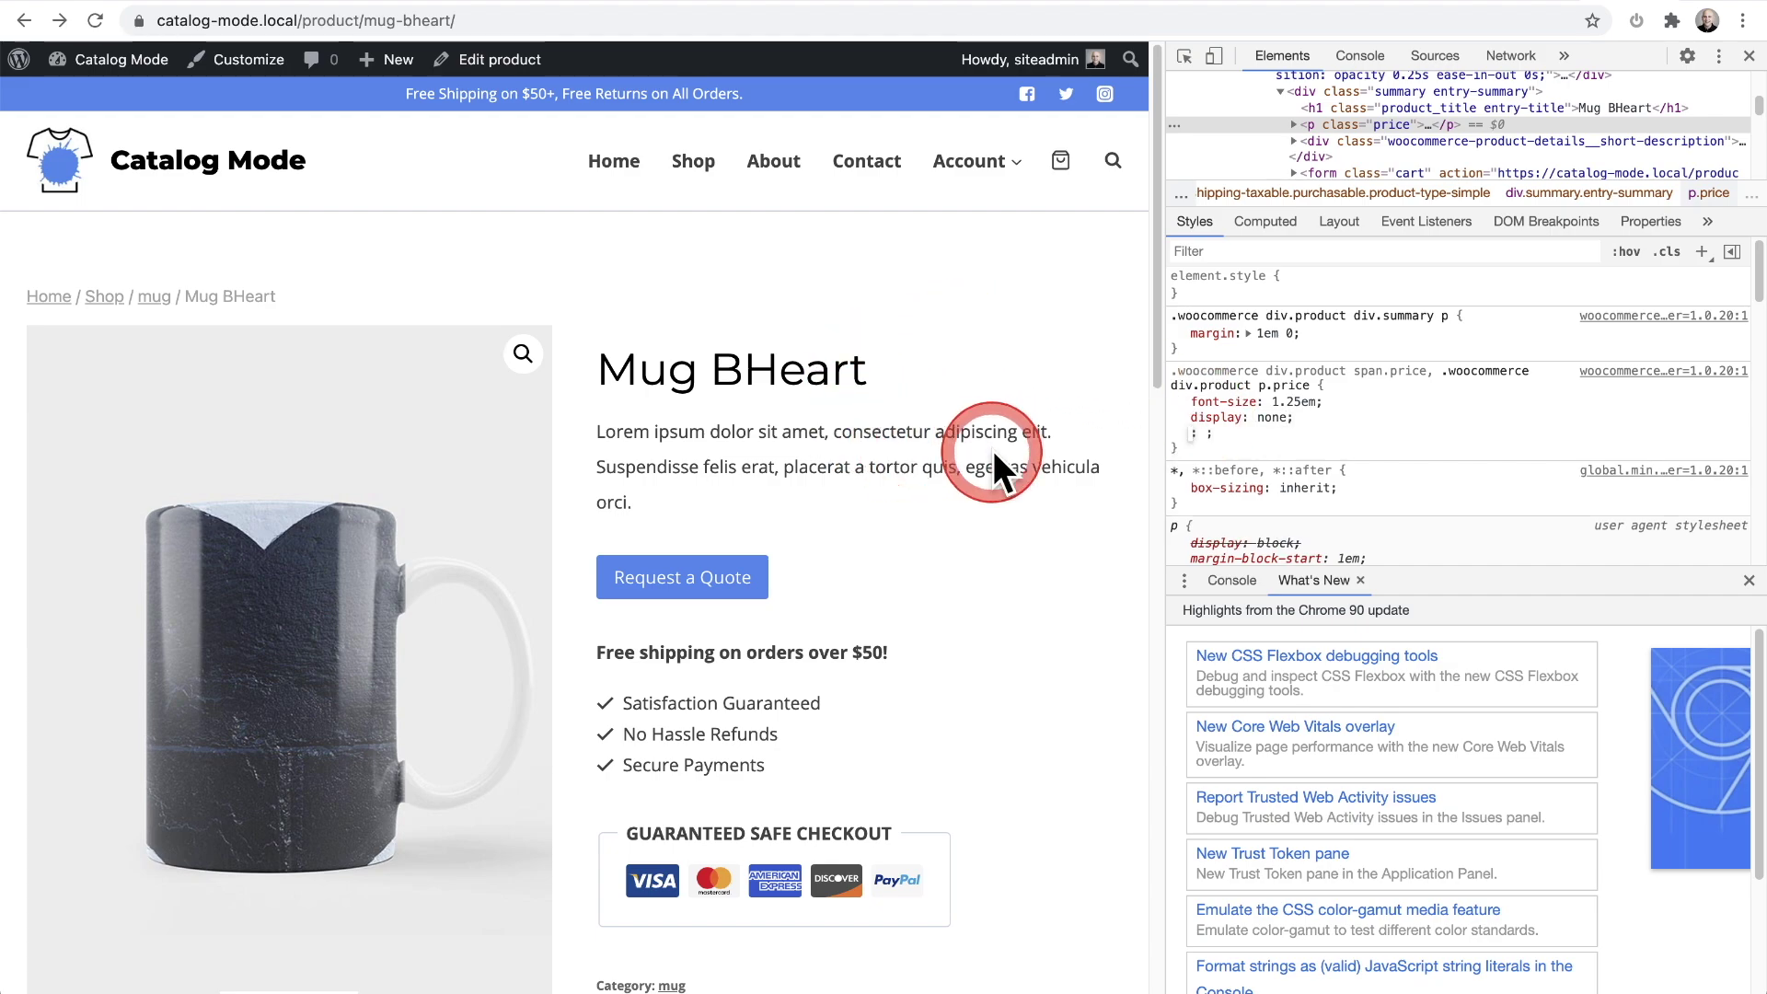
Copy the complete price rule including display: none, close the developer tools and reload the product page.
{"action": "left_click", "coordinate": [1184, 452]}
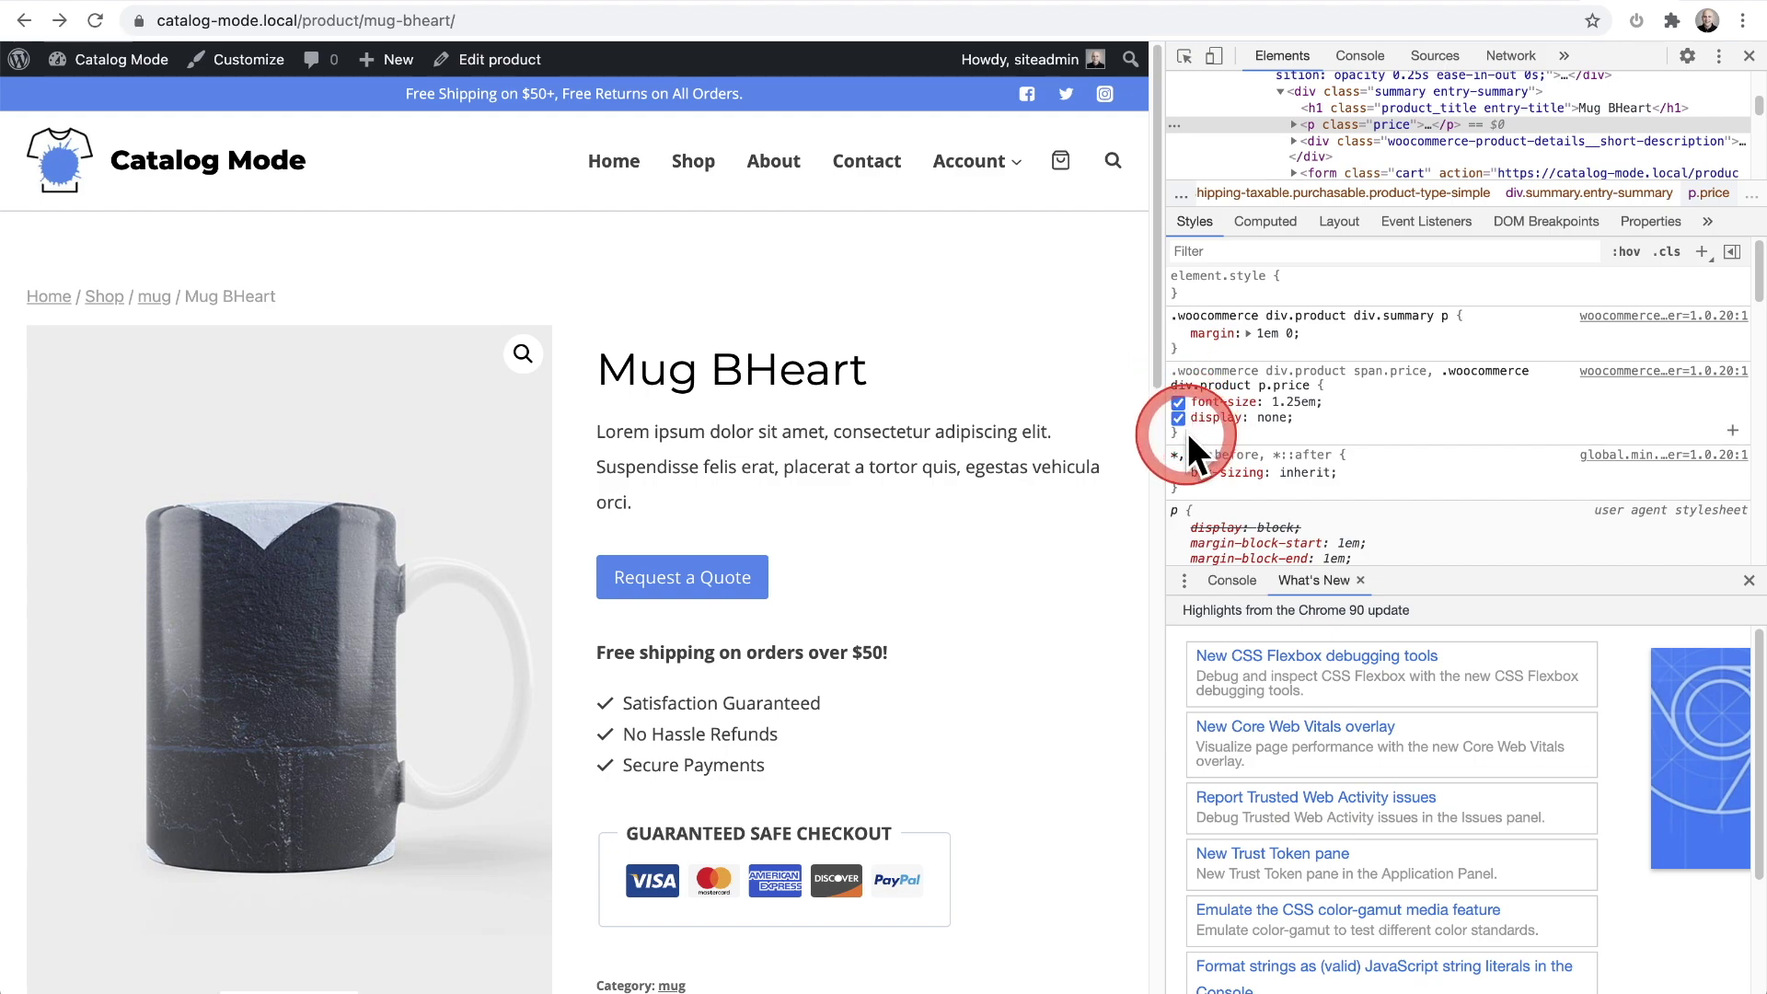
{"action": "left_click_drag", "start_coordinate": [1183, 429], "coordinate": [1176, 368]}
{"action": "key", "text": "super+c"}
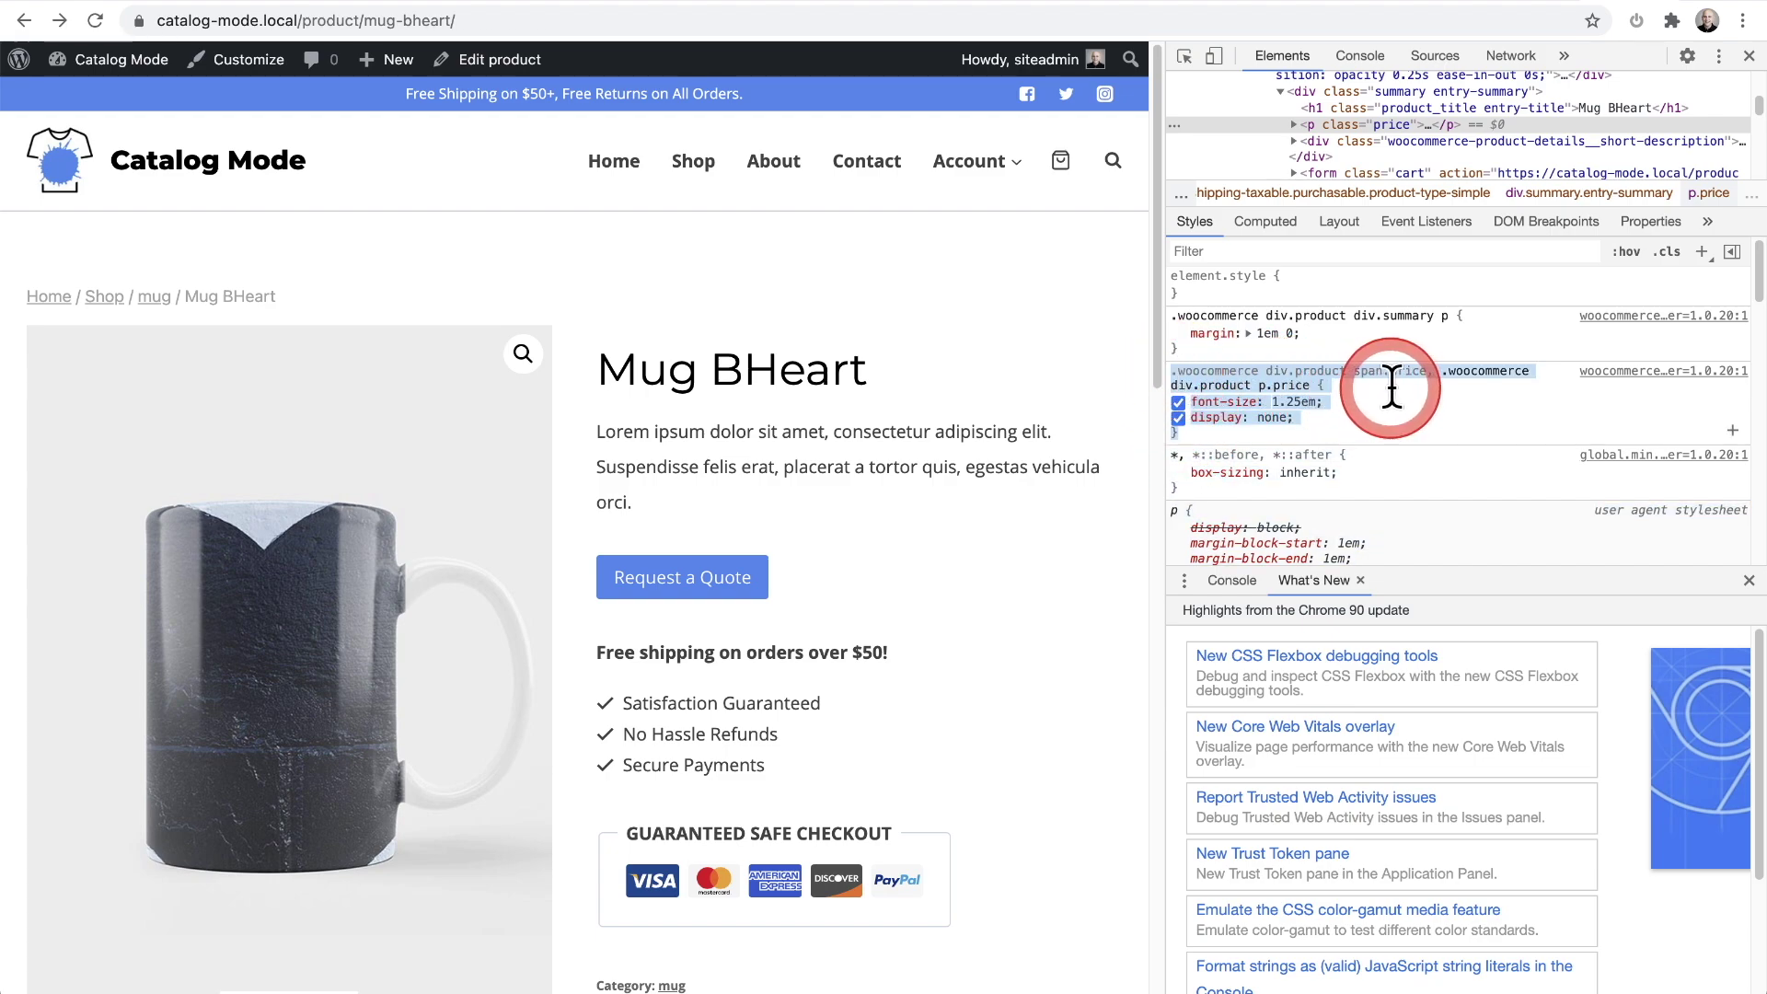
{"action": "left_click", "coordinate": [1750, 57]}
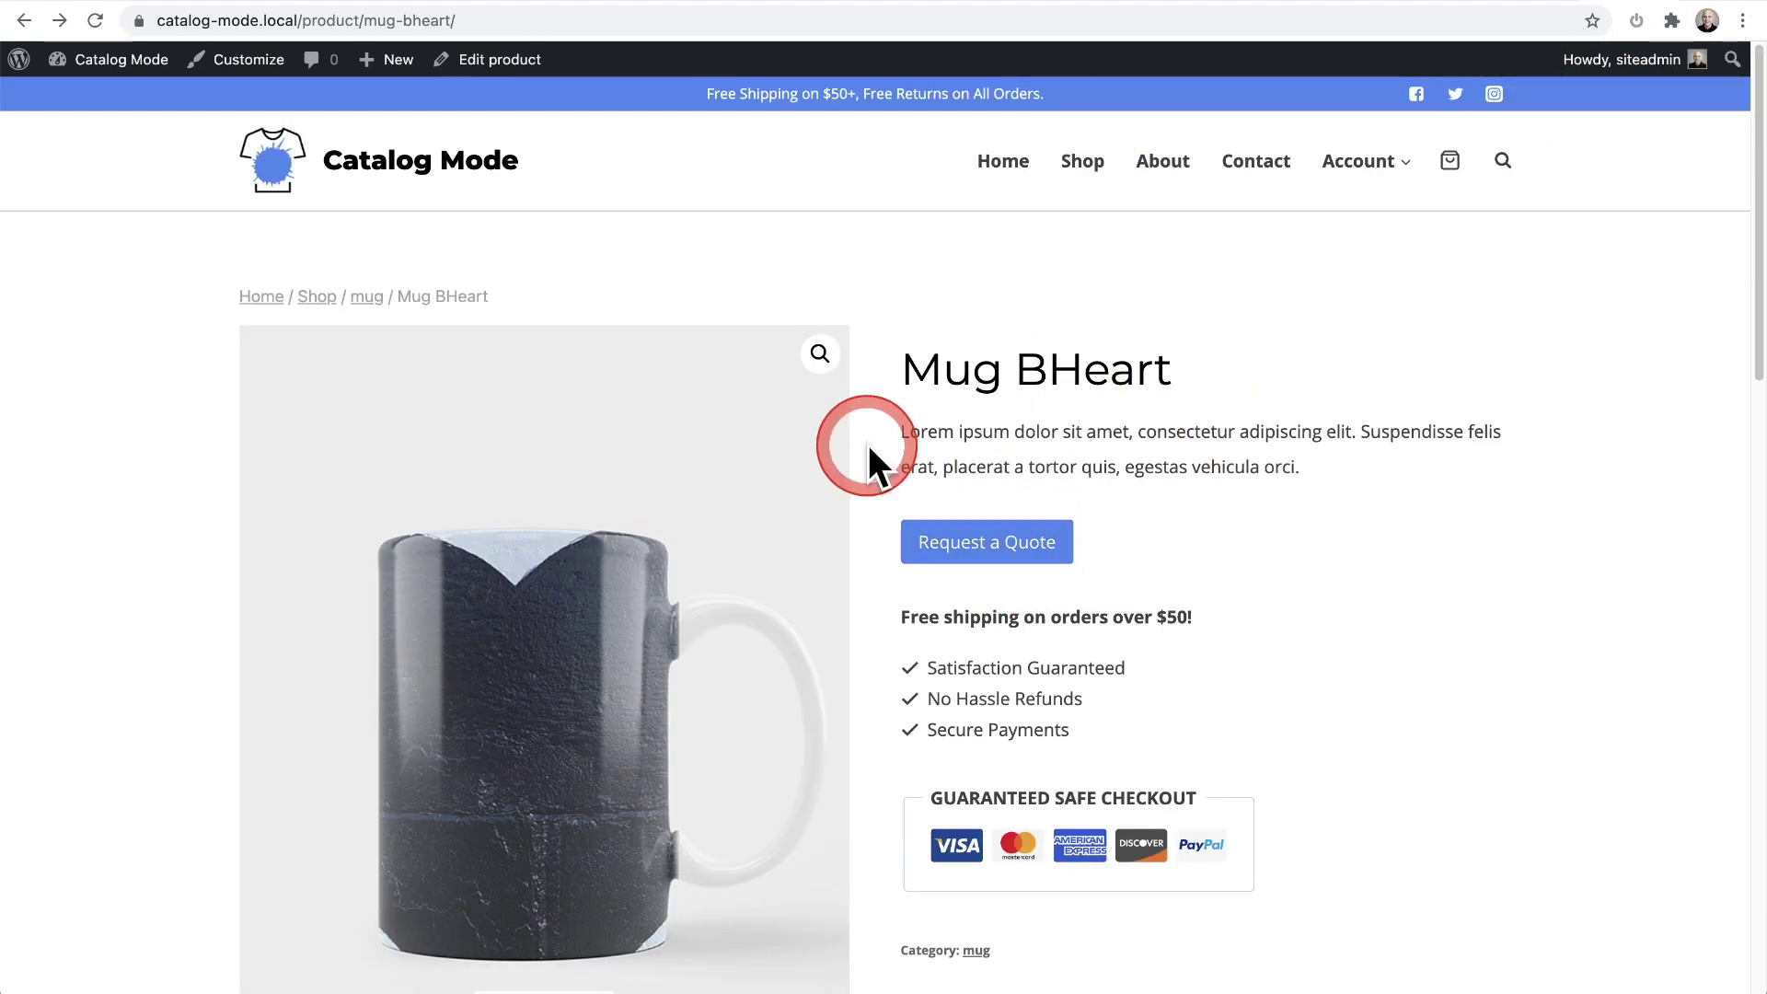
{"action": "left_click", "coordinate": [98, 19]}
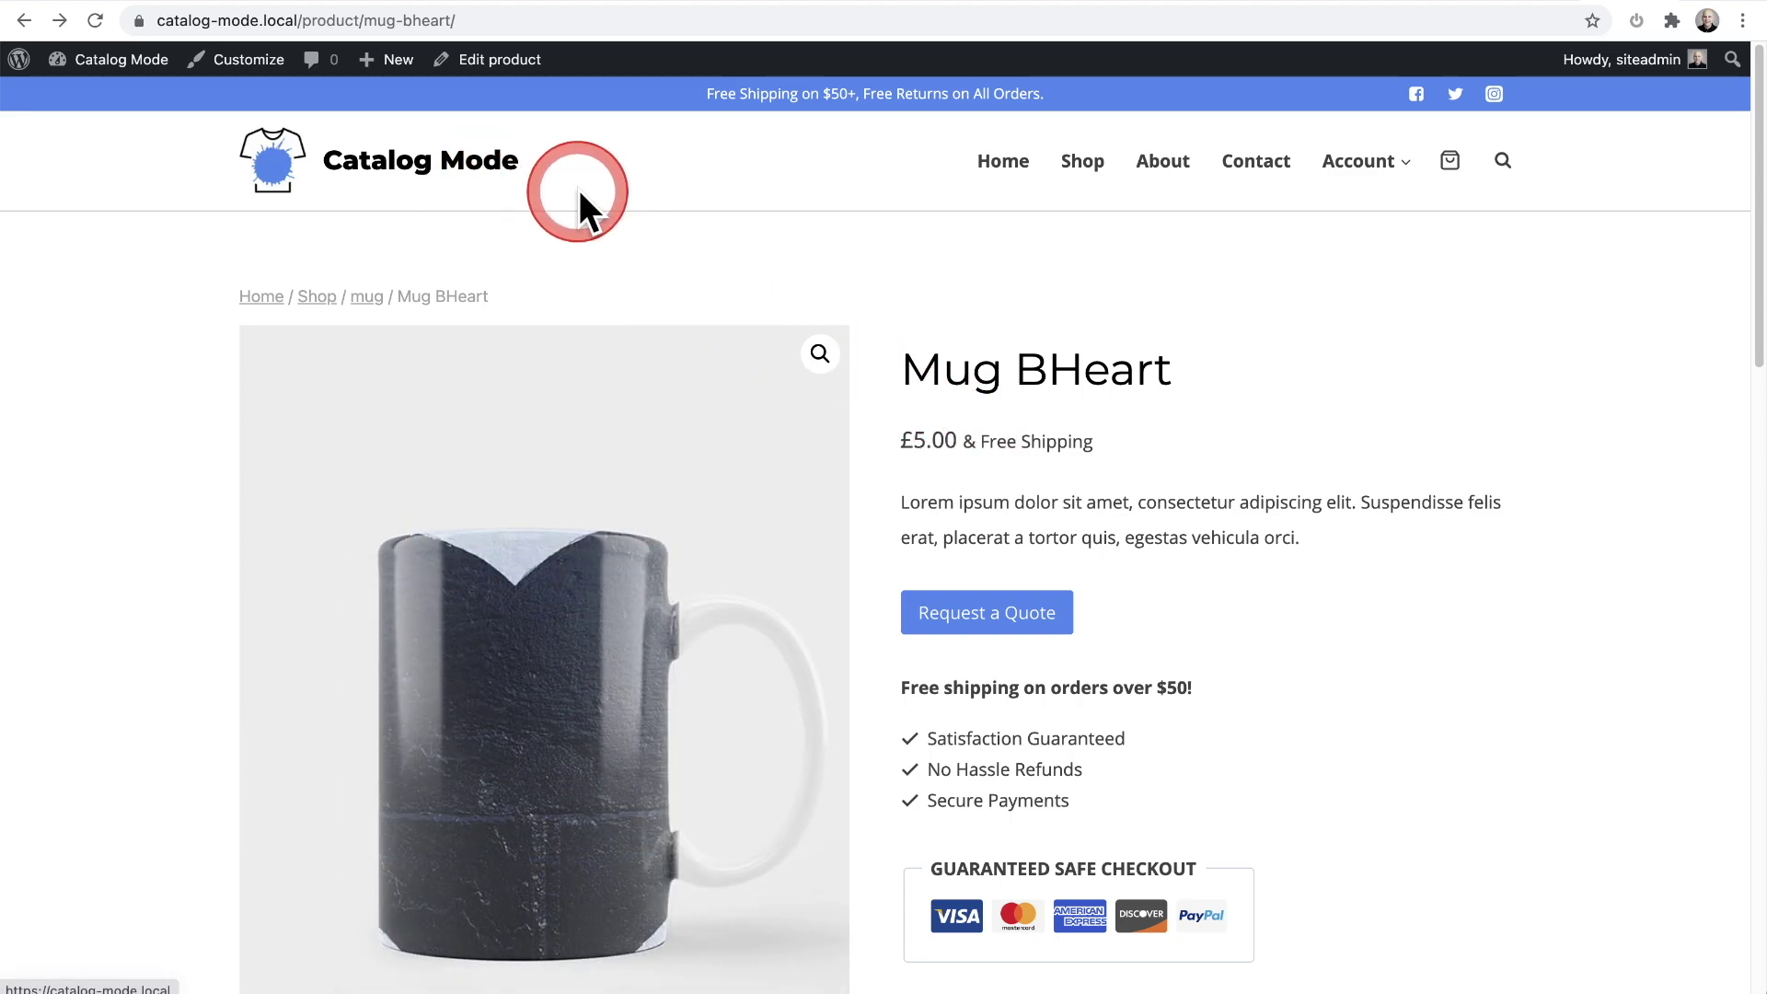
Open the theme Customizer's Additional CSS from the product page and paste in the copied price rule.
{"action": "left_click", "coordinate": [244, 69]}
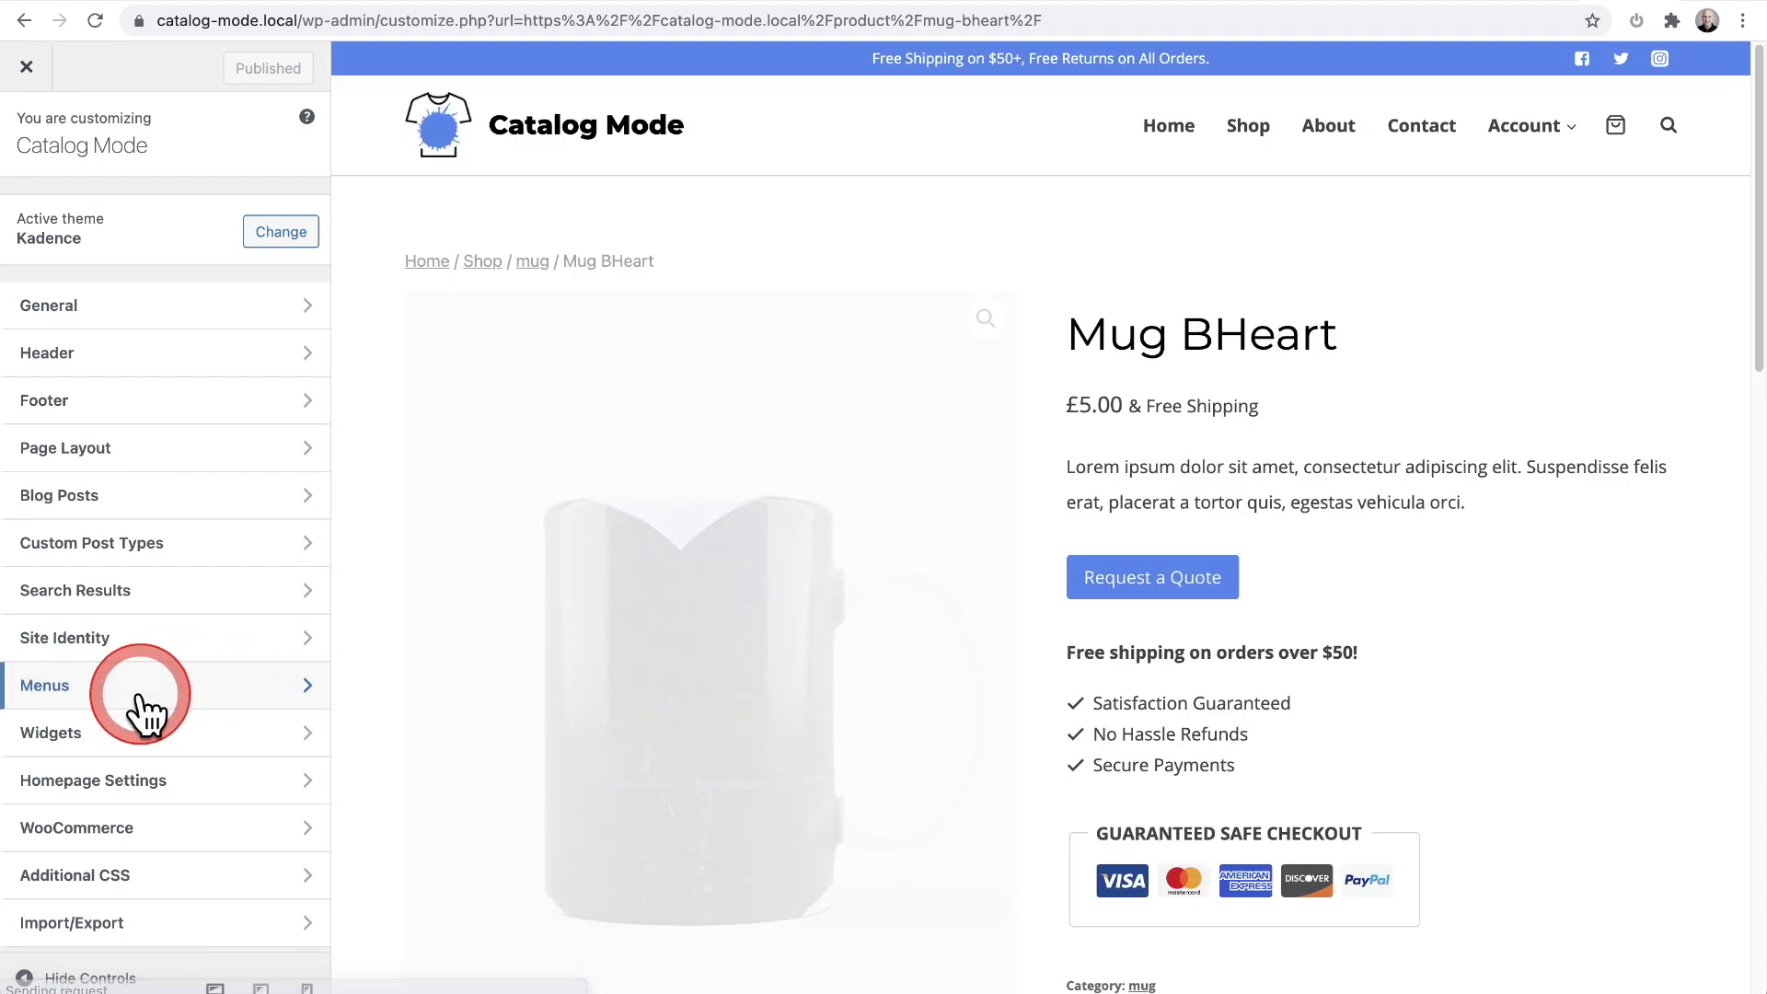
{"action": "left_click", "coordinate": [190, 873]}
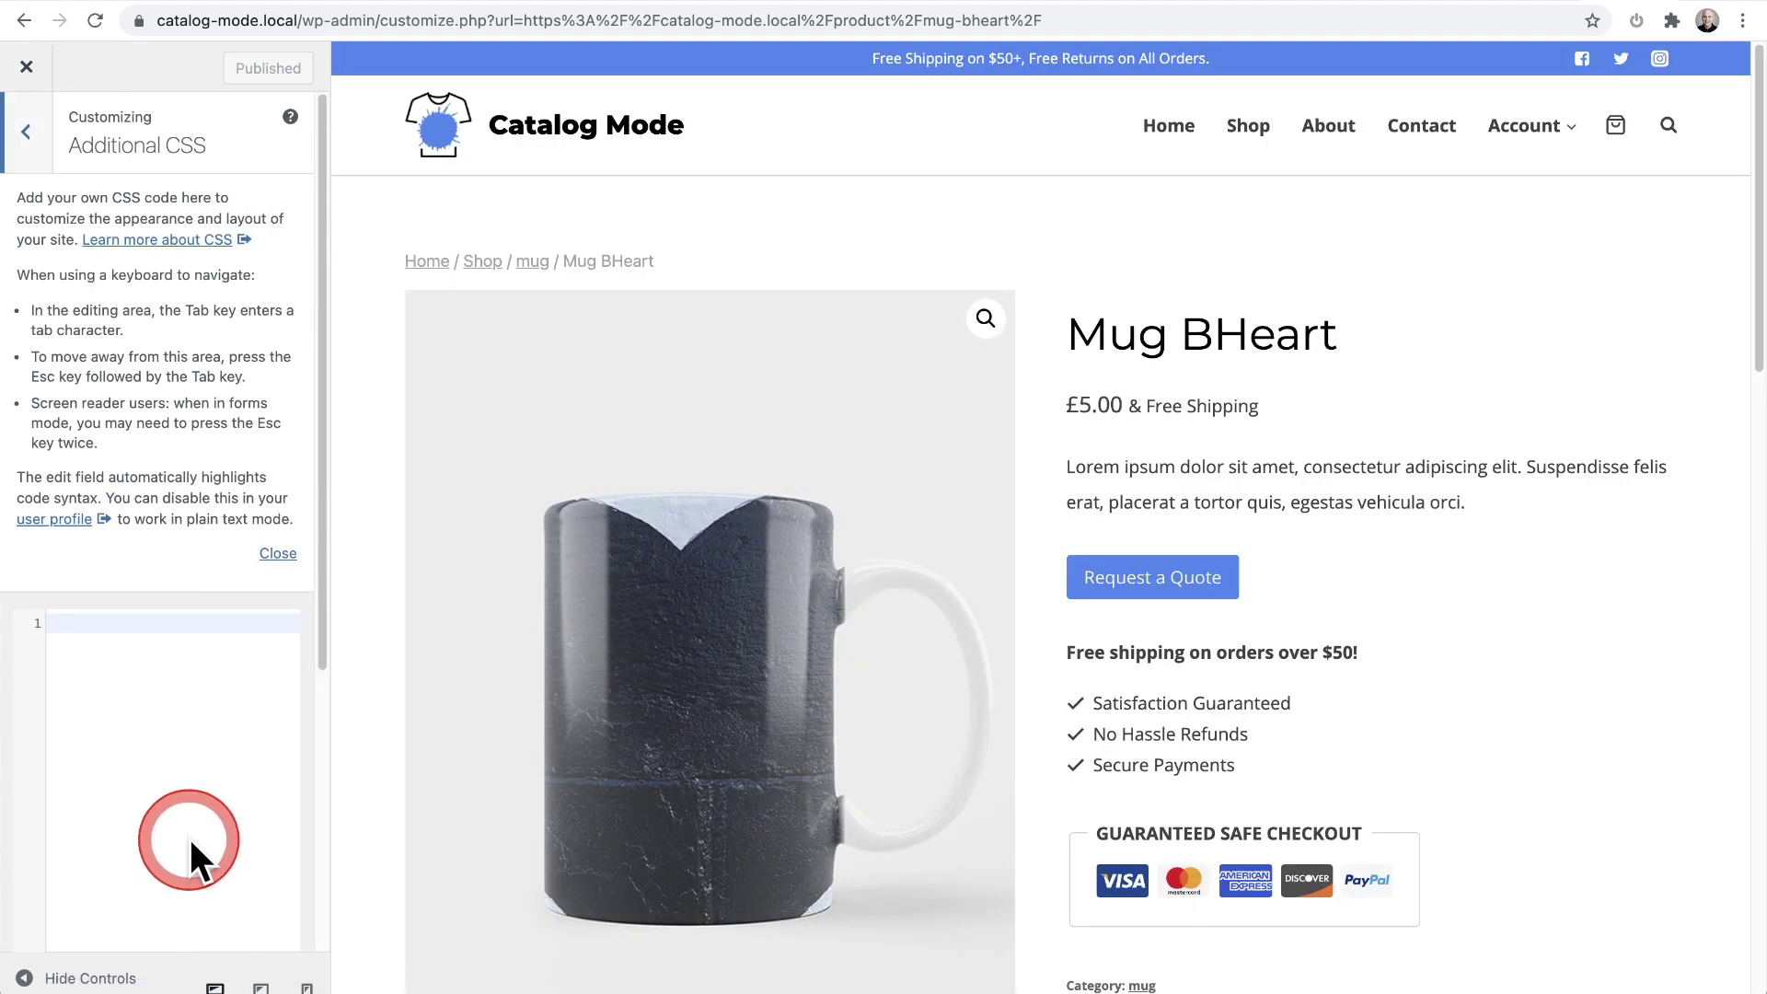
{"action": "key", "text": "super+v"}
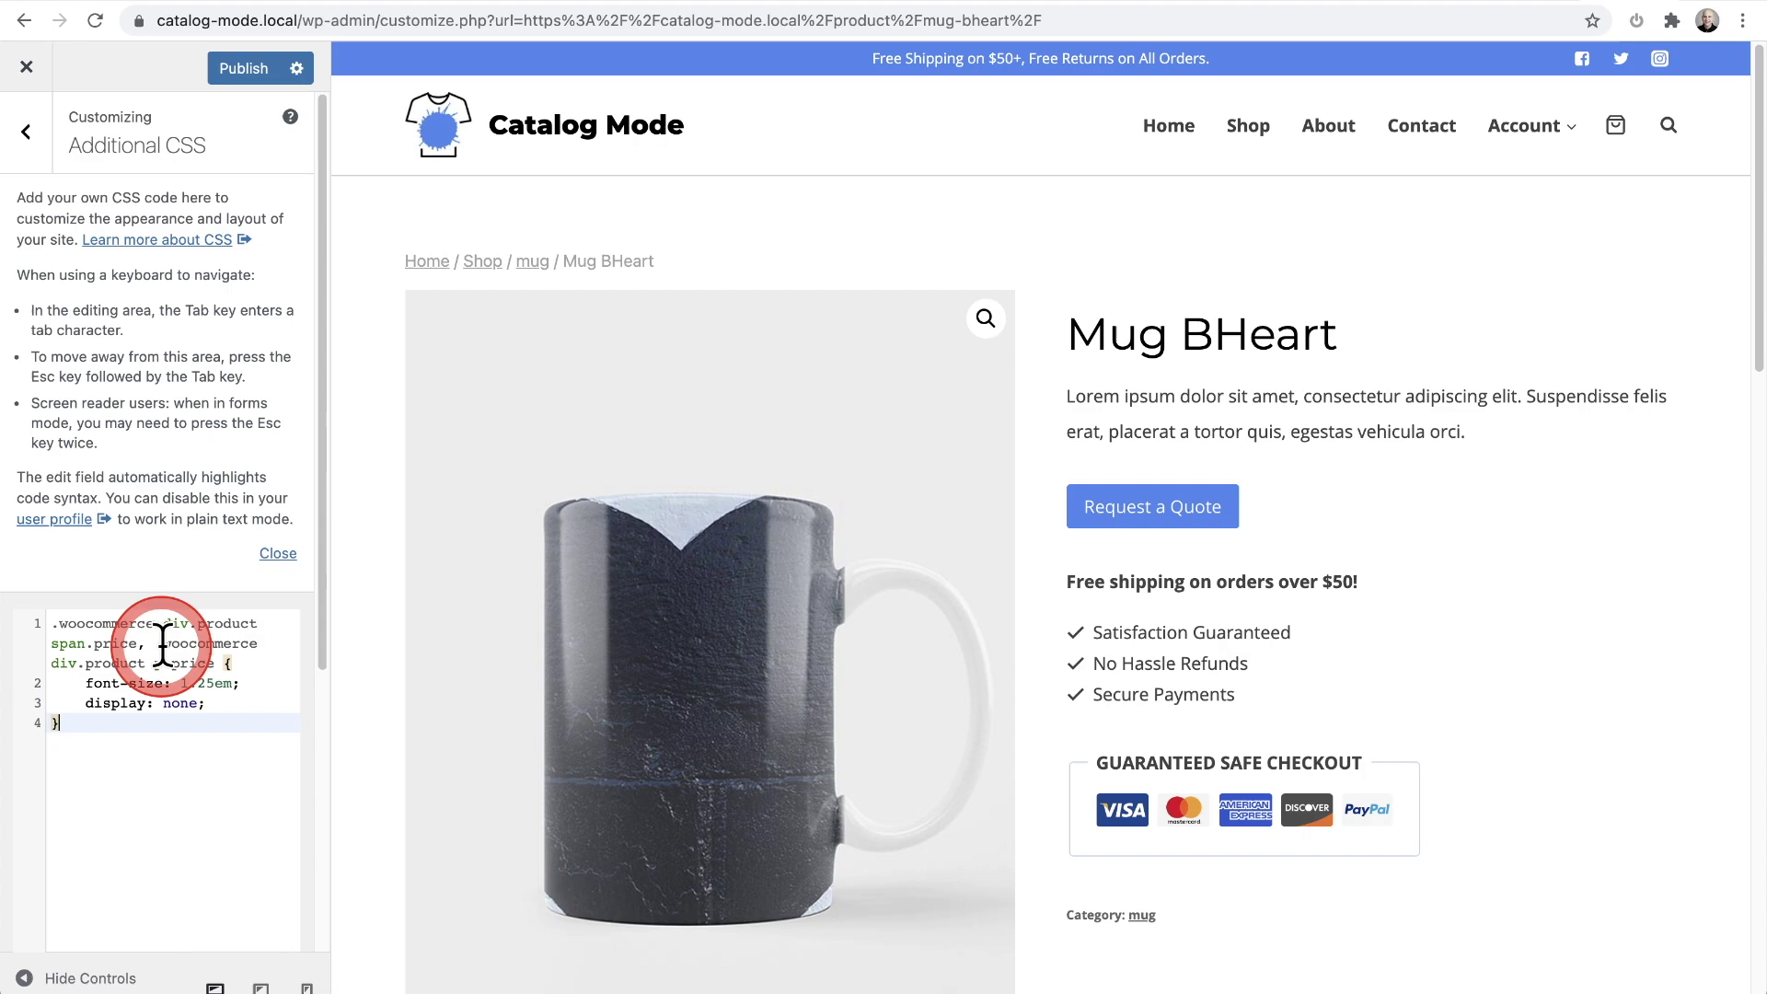
Remove the font-size: 1.25em line from the pasted rule, publish the CSS and return to the live product page.
{"action": "left_click", "coordinate": [148, 786]}
{"action": "left_click_drag", "start_coordinate": [242, 684], "coordinate": [48, 688]}
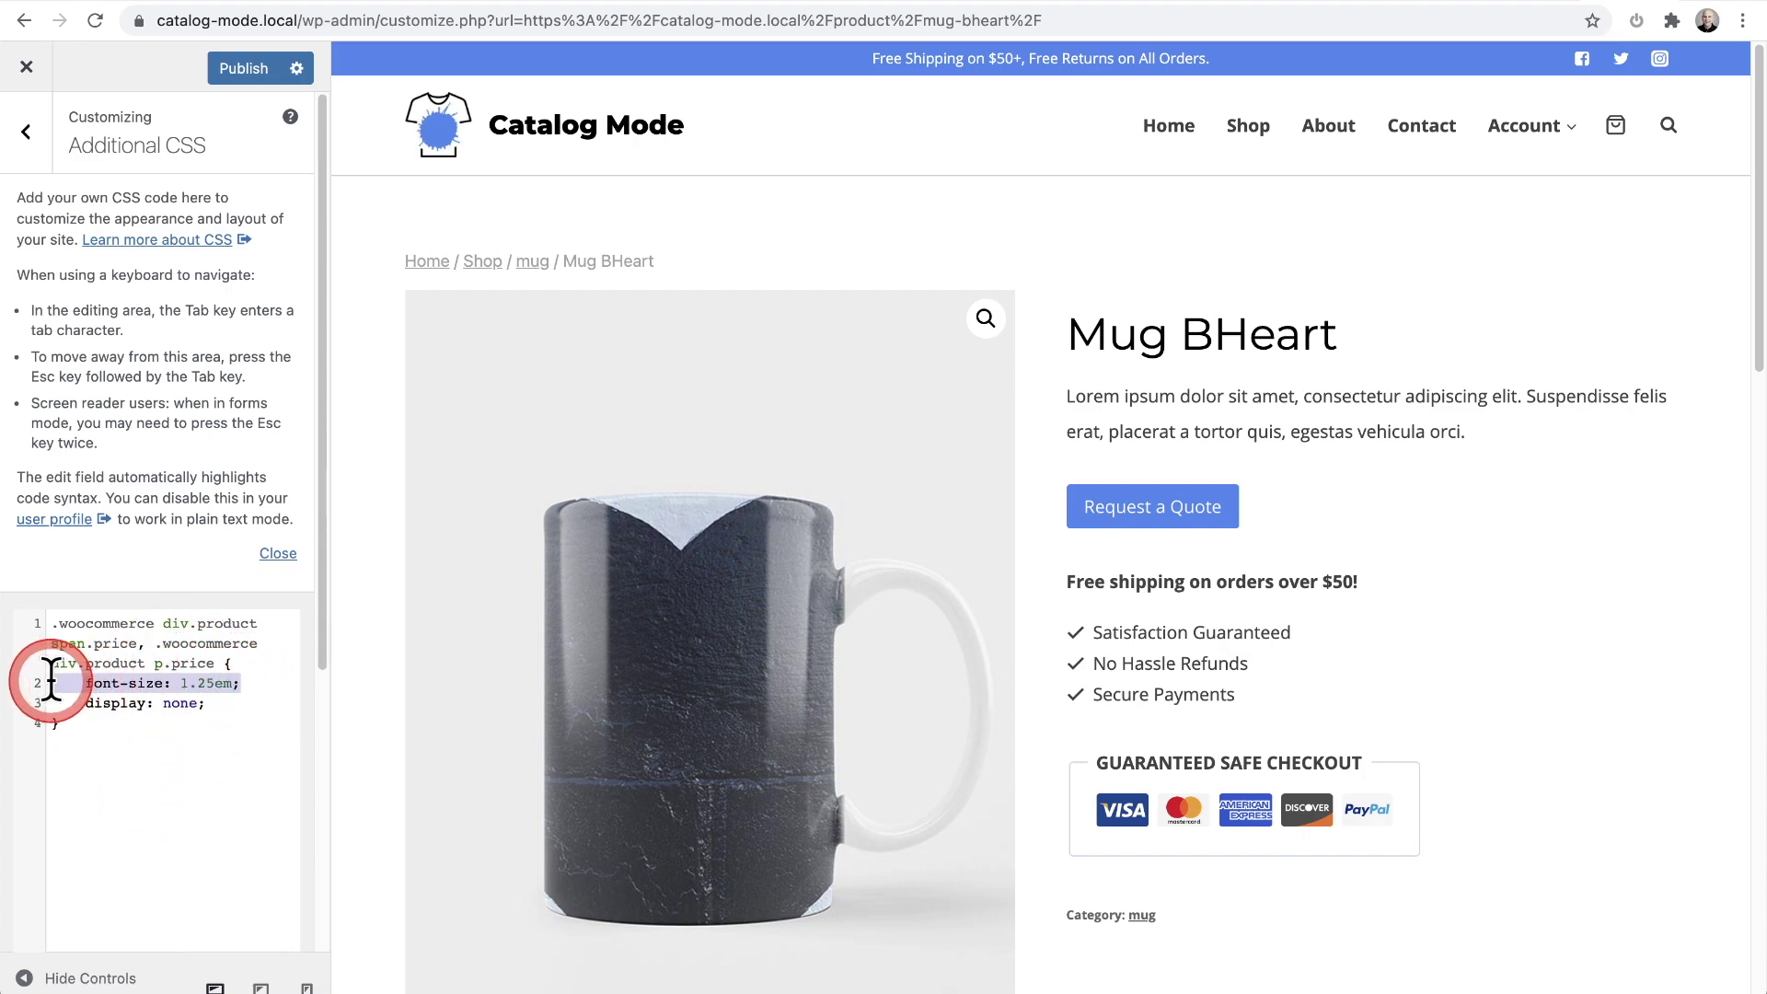
{"action": "key", "text": "BackSpace"}
{"action": "key", "text": "BackSpace"}
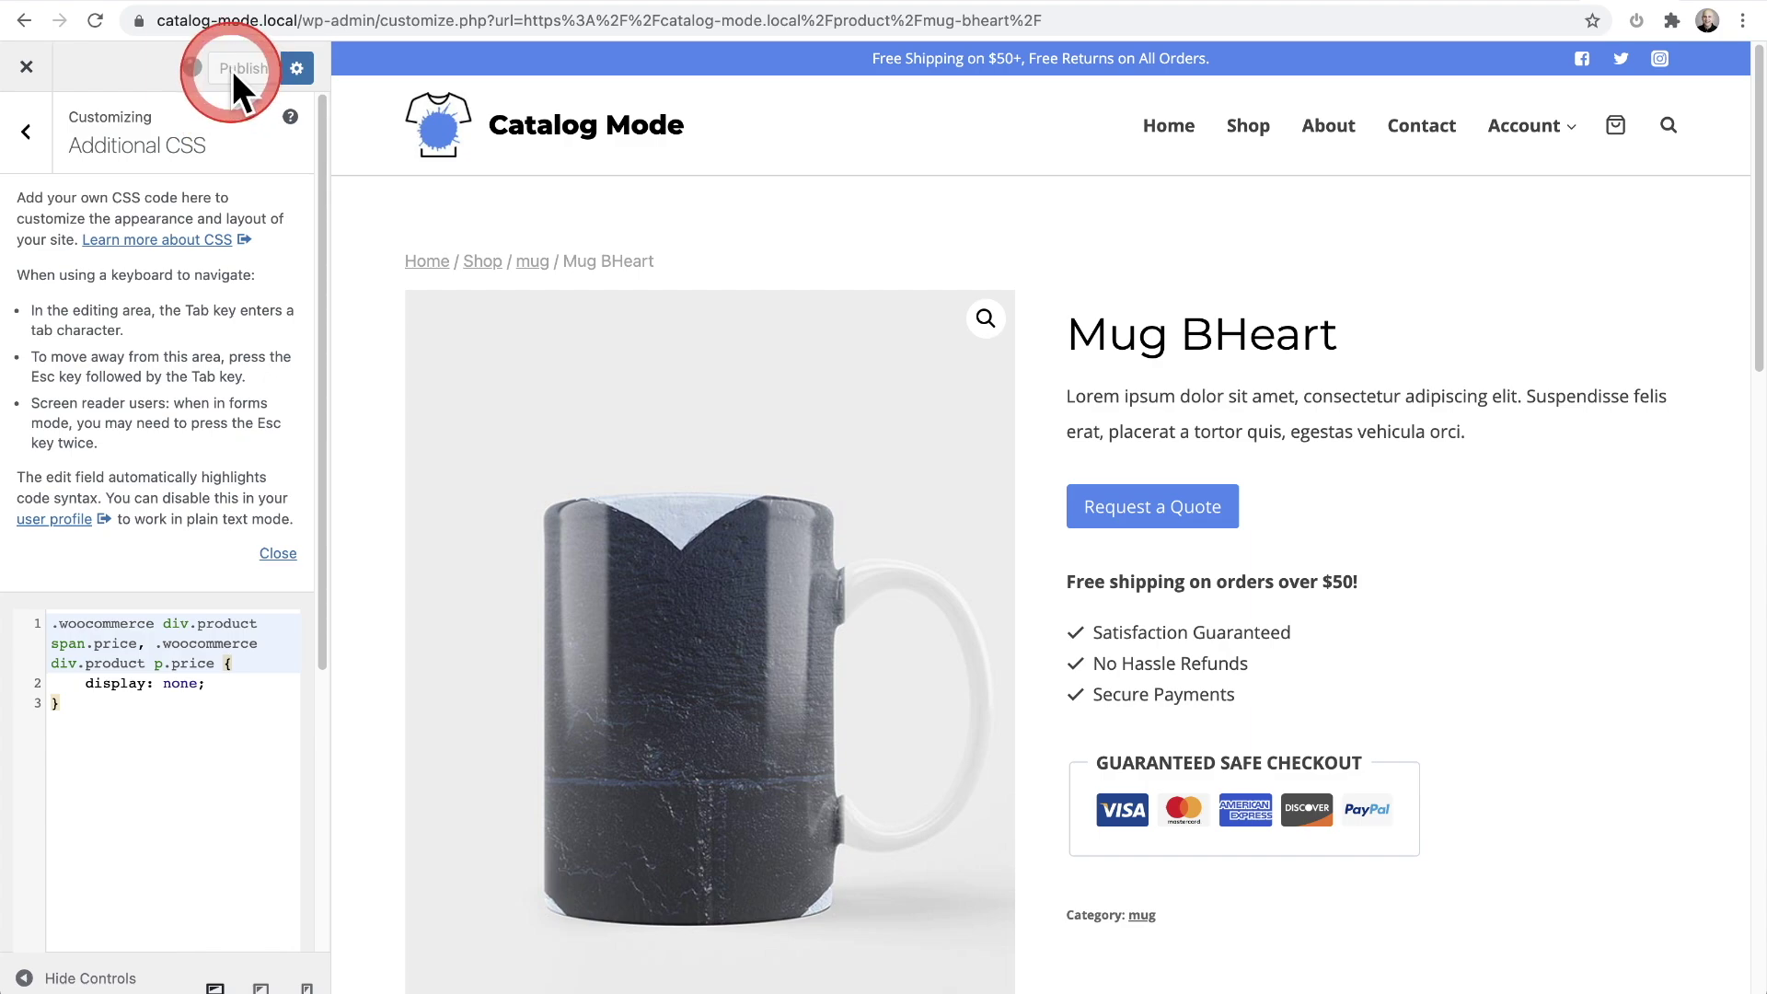
{"action": "left_click", "coordinate": [242, 67]}
{"action": "left_click", "coordinate": [27, 66]}
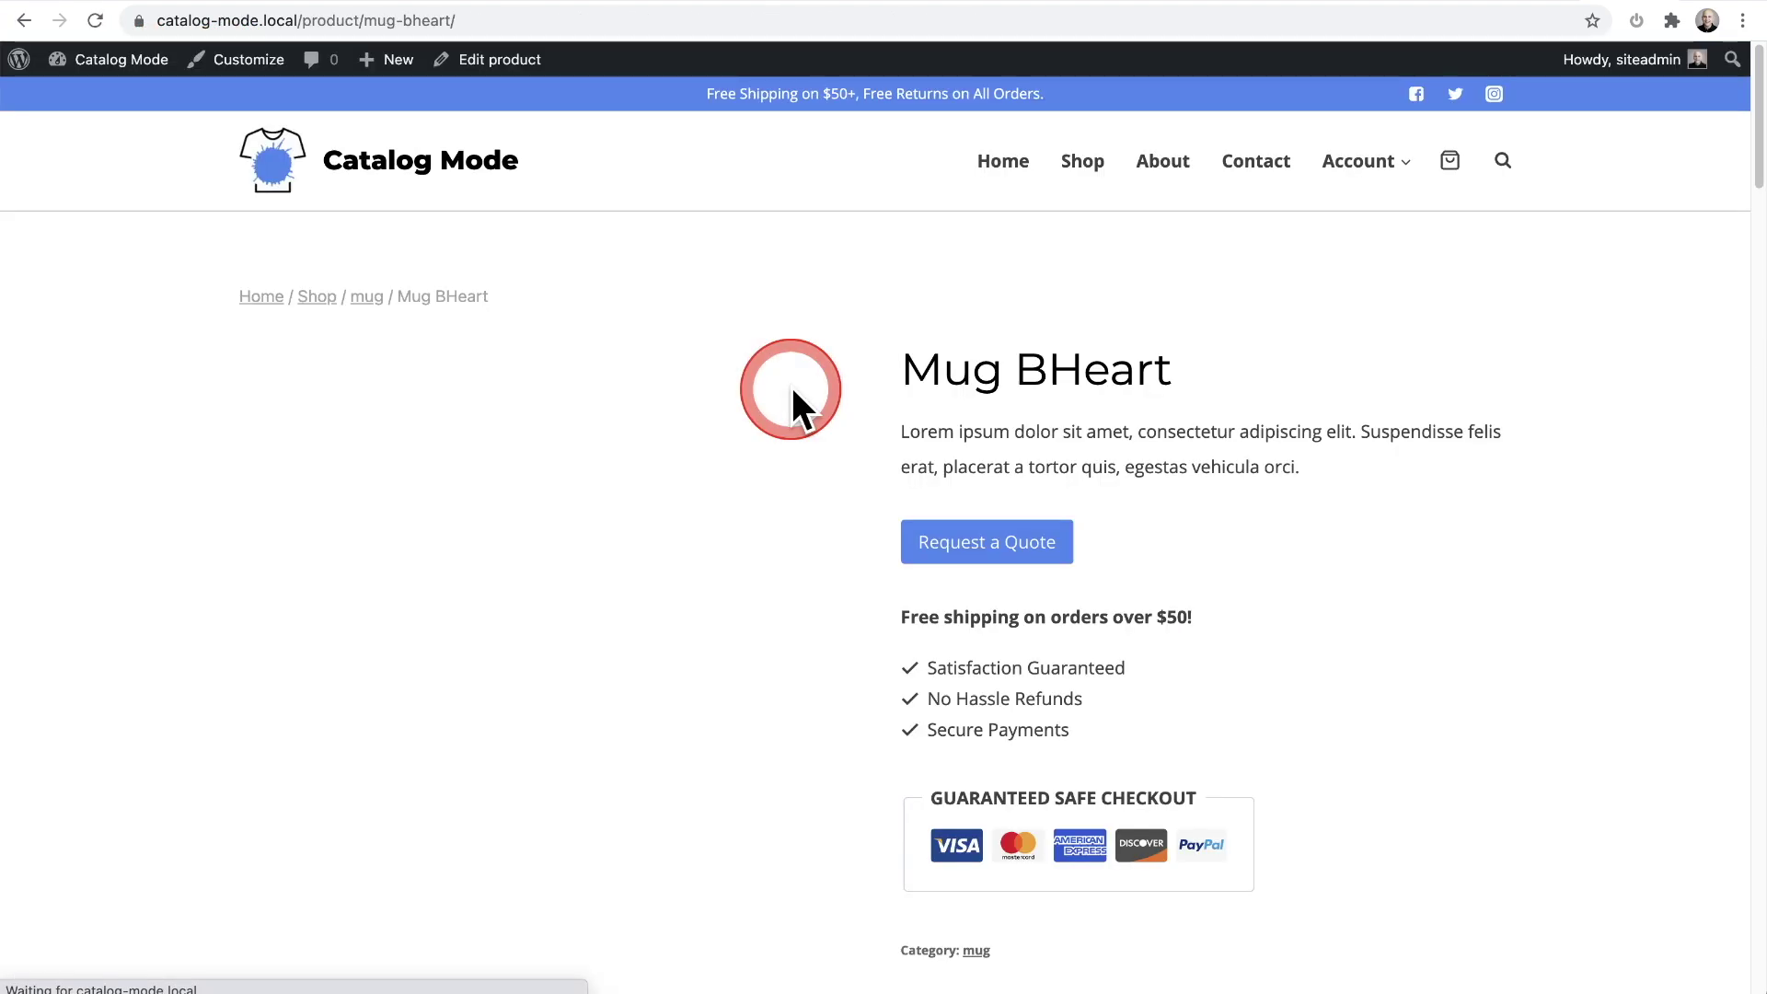